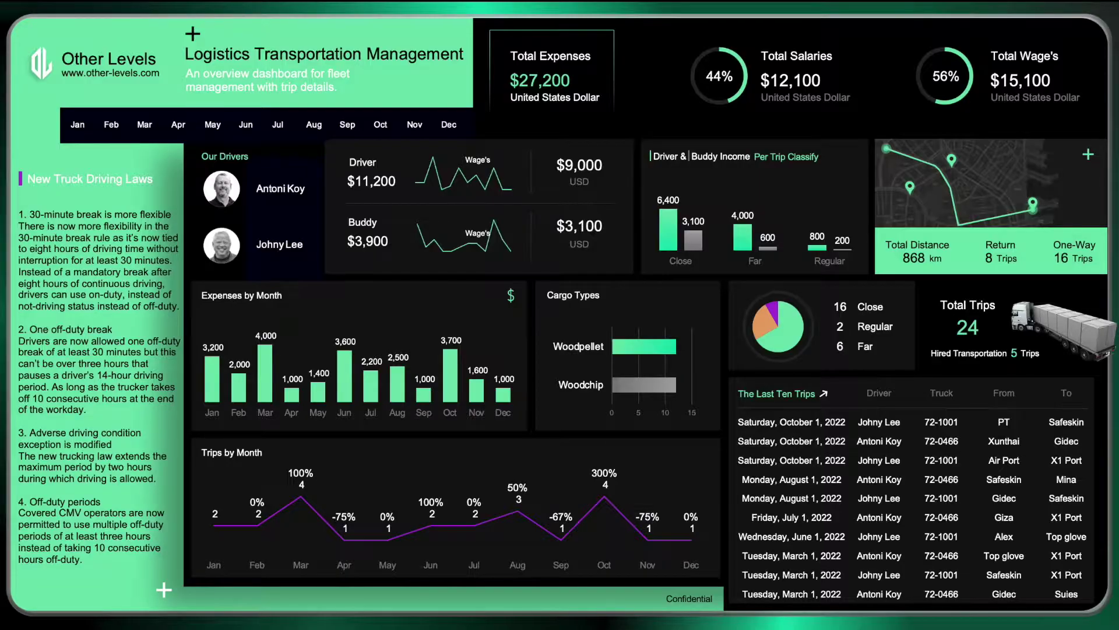
Filter the finished logistics dashboard by the months Mar, Dec and Jan in turn.
{"action": "left_click", "coordinate": [148, 126]}
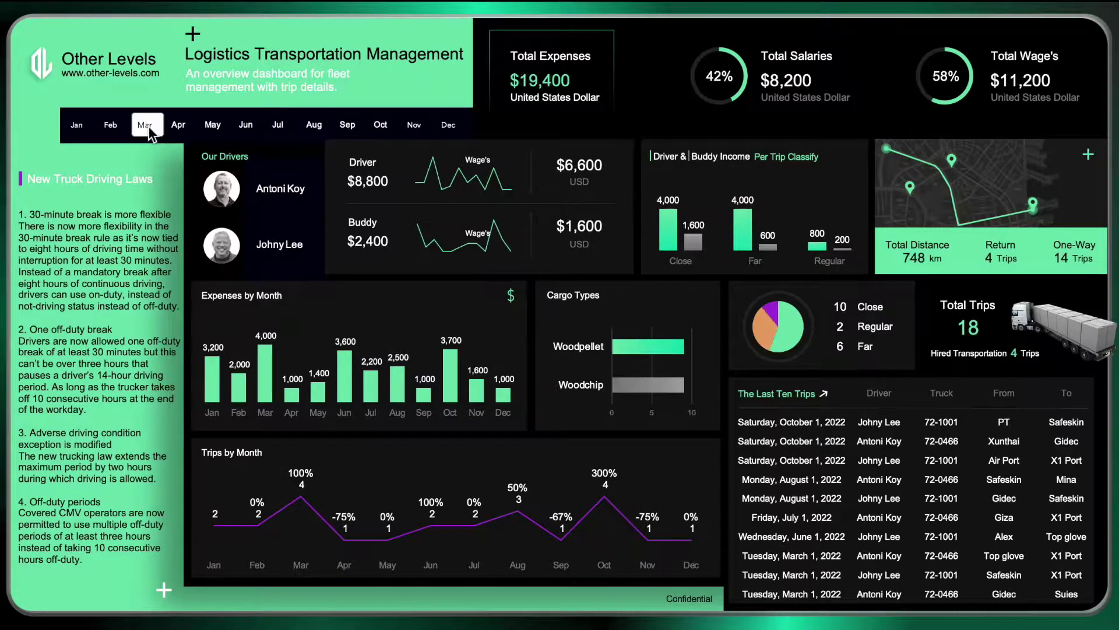
{"action": "left_click", "coordinate": [449, 125]}
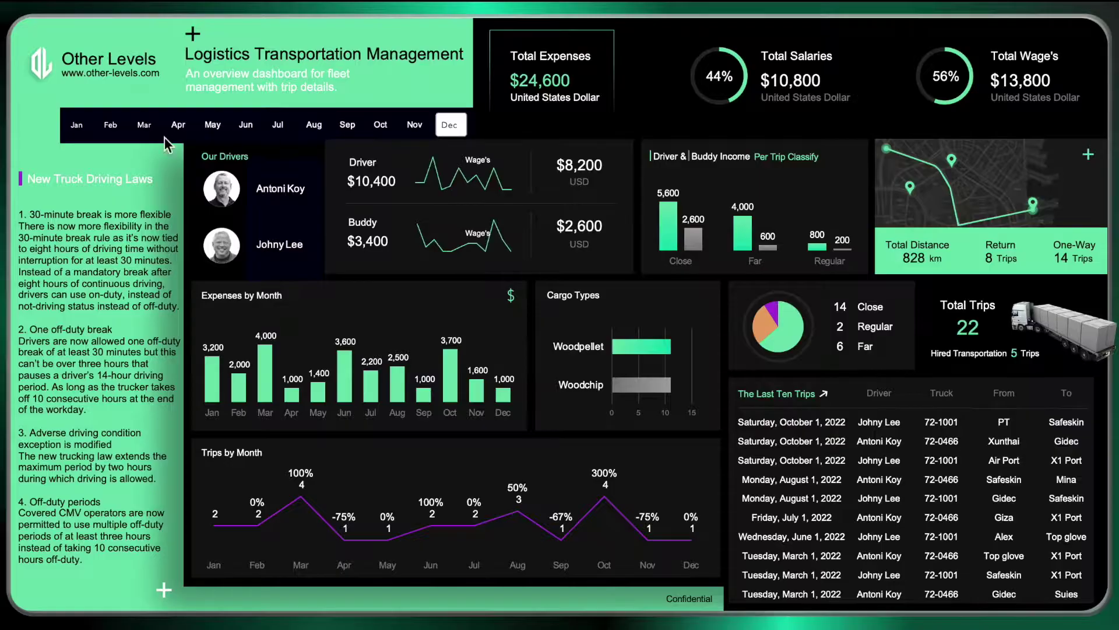
{"action": "left_click", "coordinate": [68, 129]}
Filter the finished dashboard by each driver in turn, clear the driver filter, and open the dataset behind the last ten trips.
{"action": "left_click", "coordinate": [300, 207]}
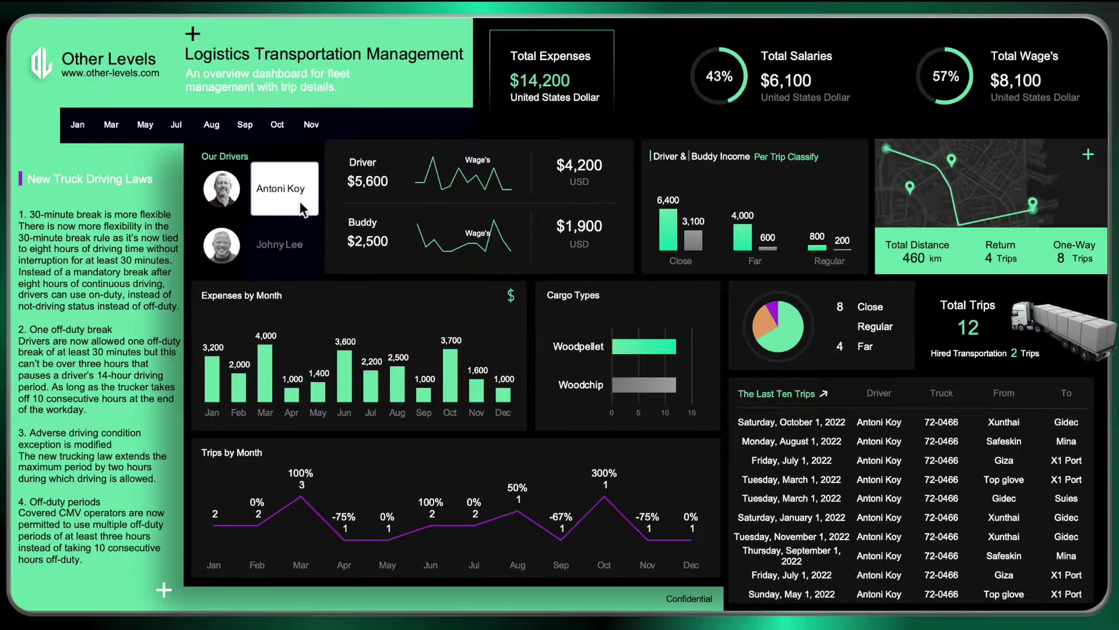
{"action": "left_click", "coordinate": [294, 219]}
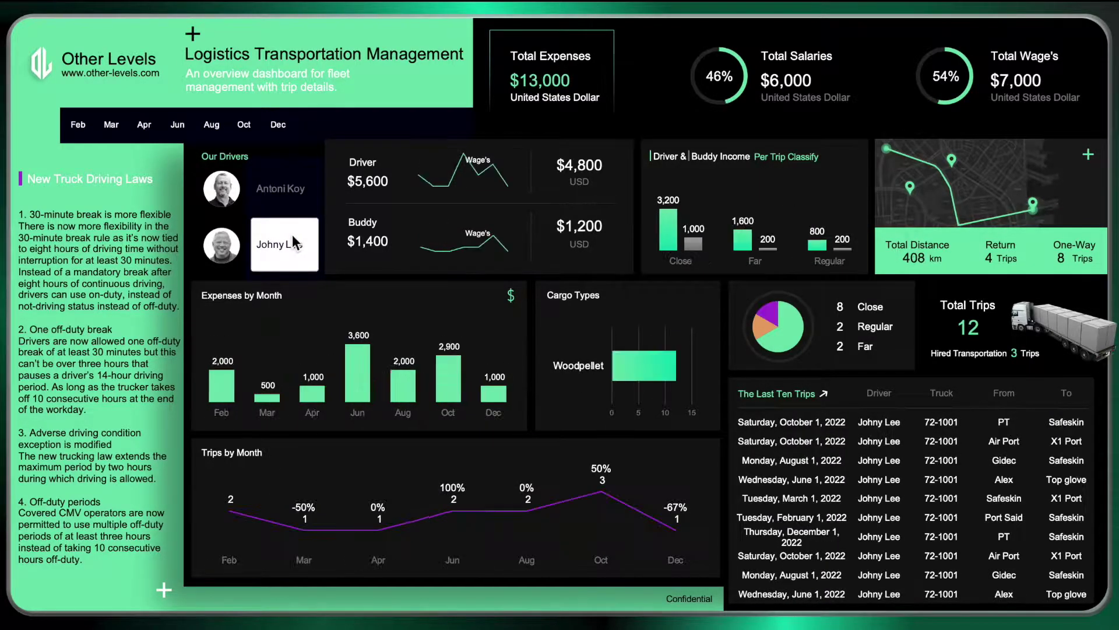
{"action": "left_click", "coordinate": [289, 188]}
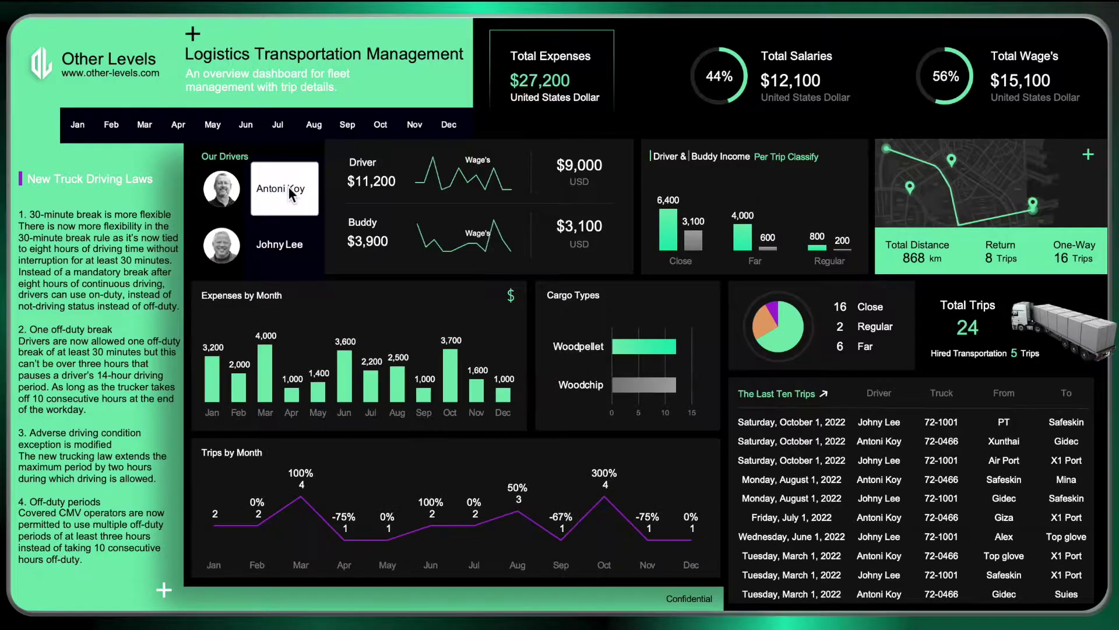
{"action": "left_click", "coordinate": [825, 397]}
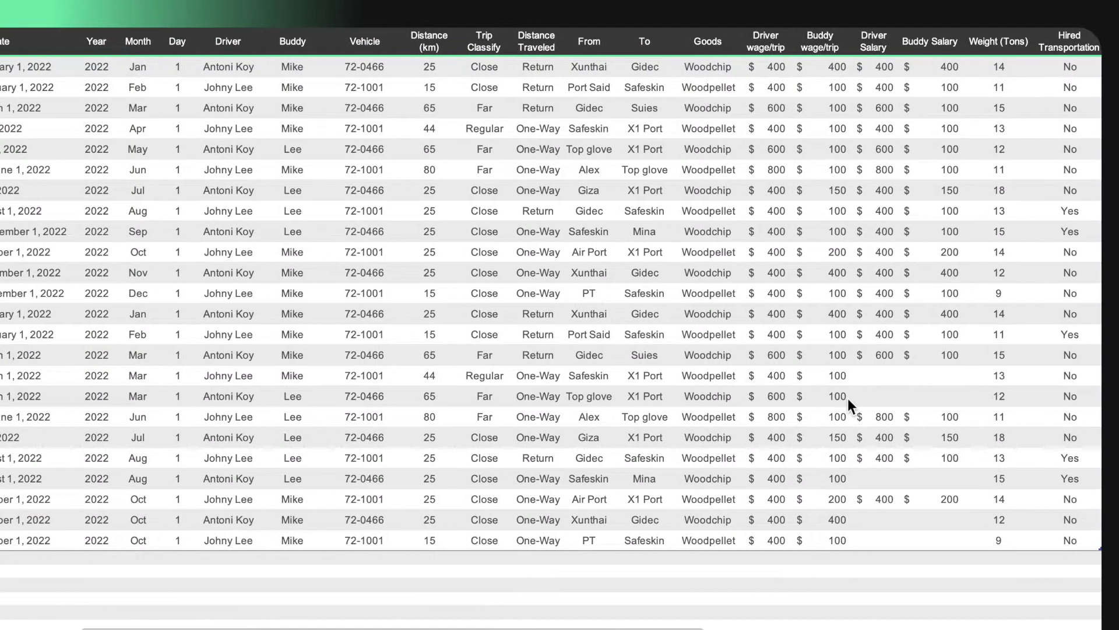
{"action": "left_click", "coordinate": [41, 14]}
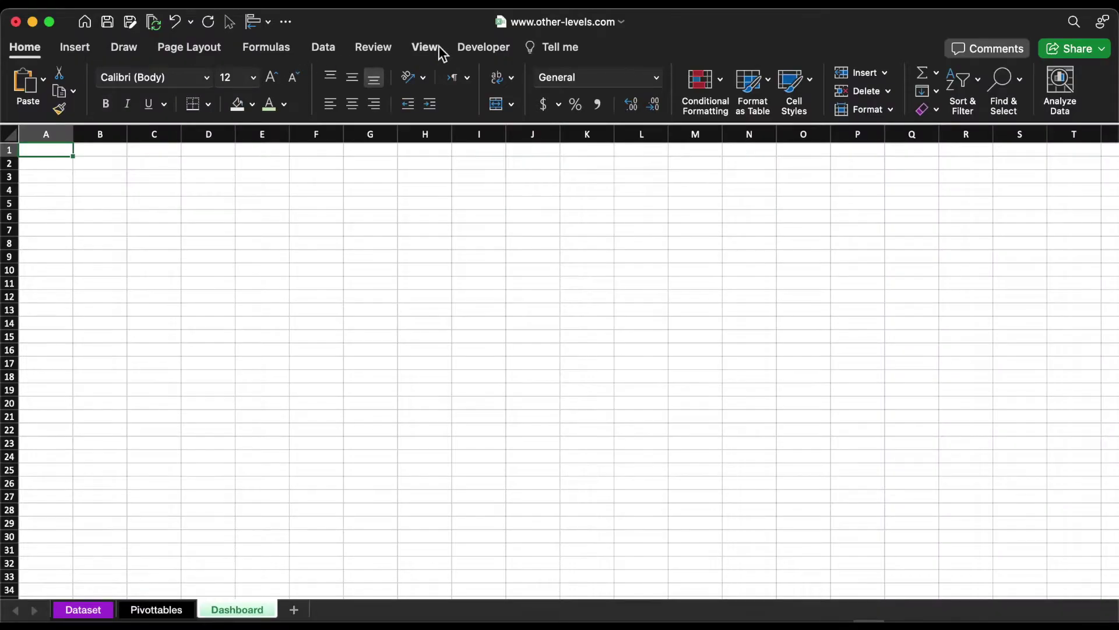
Hide the headings and gridlines on the blank Dashboard sheet.
{"action": "left_click", "coordinate": [438, 49]}
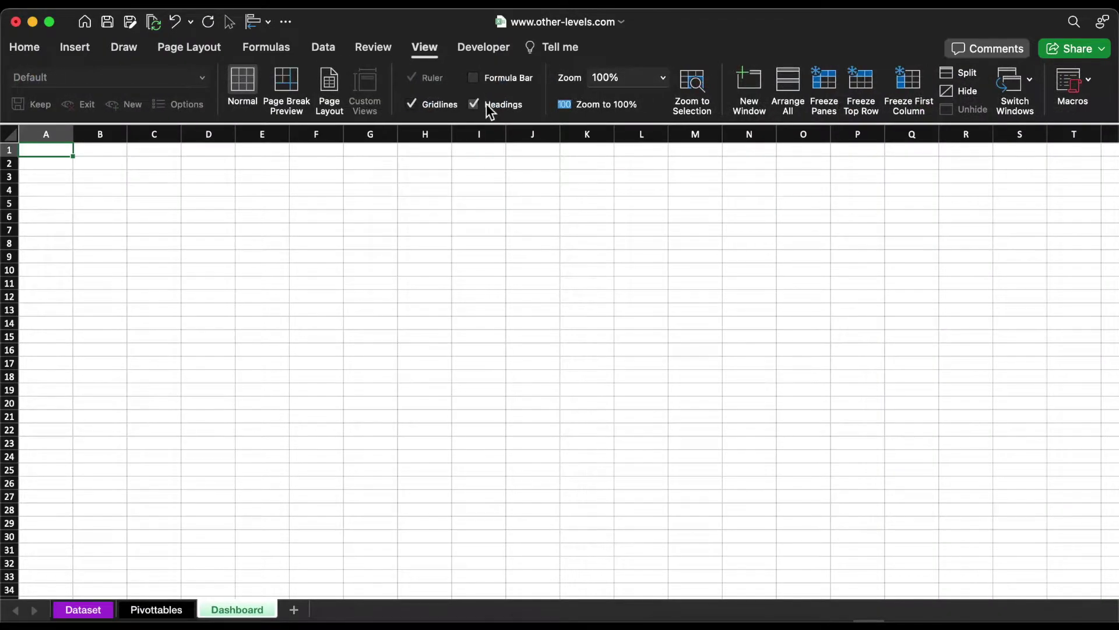
{"action": "left_click", "coordinate": [488, 105]}
{"action": "left_click", "coordinate": [432, 106]}
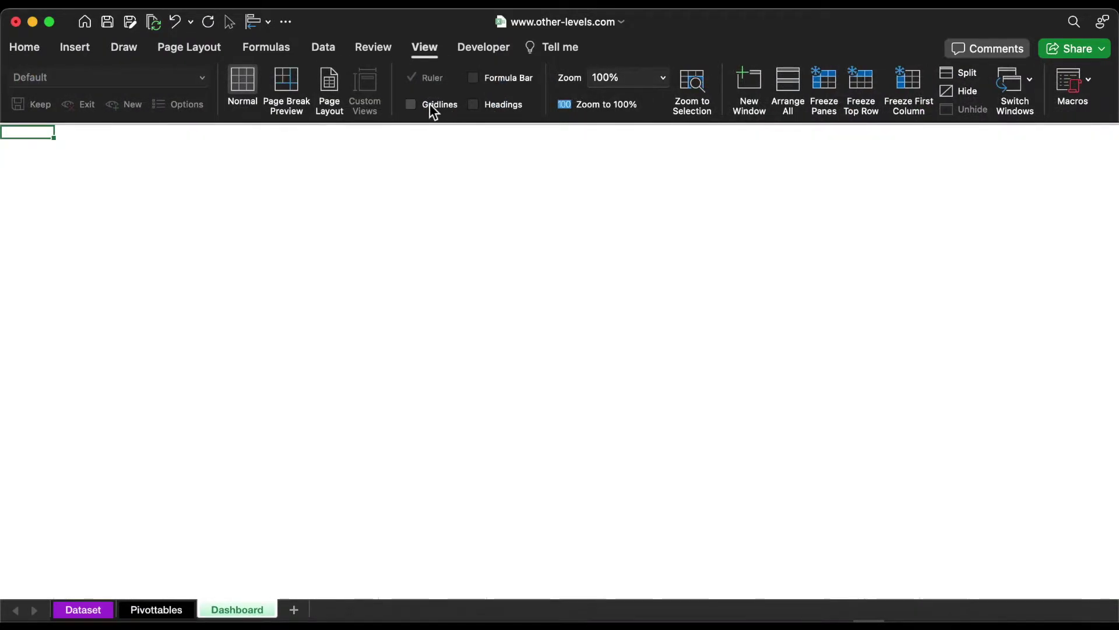
Fill every cell of the Dashboard sheet with black.
{"action": "left_click", "coordinate": [20, 43]}
{"action": "key", "text": "super+a"}
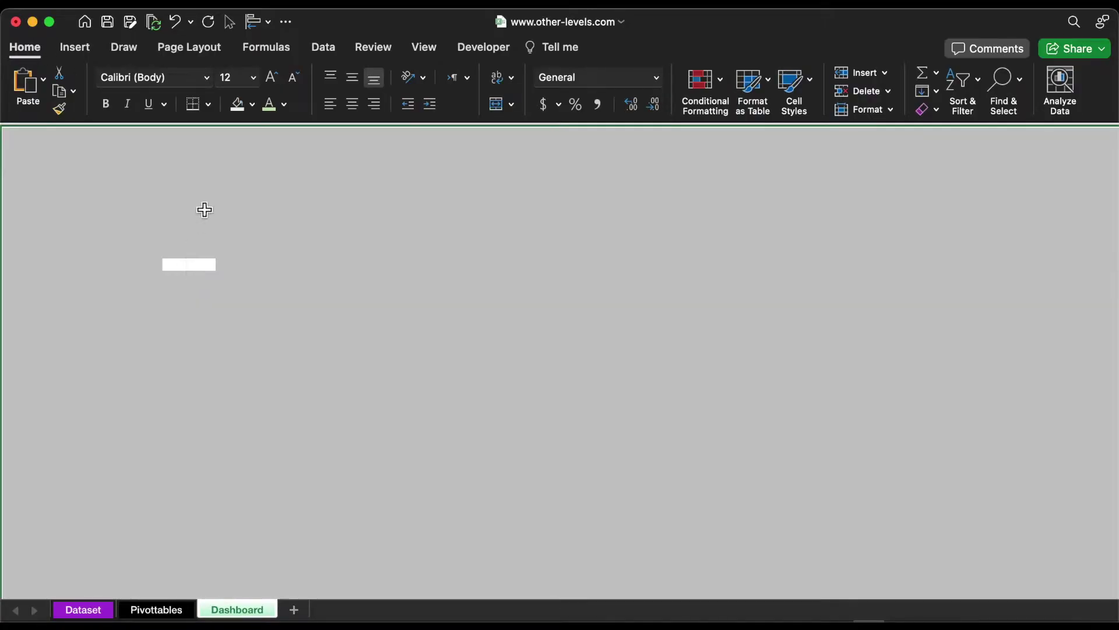
{"action": "left_click", "coordinate": [253, 107]}
{"action": "left_click", "coordinate": [260, 176]}
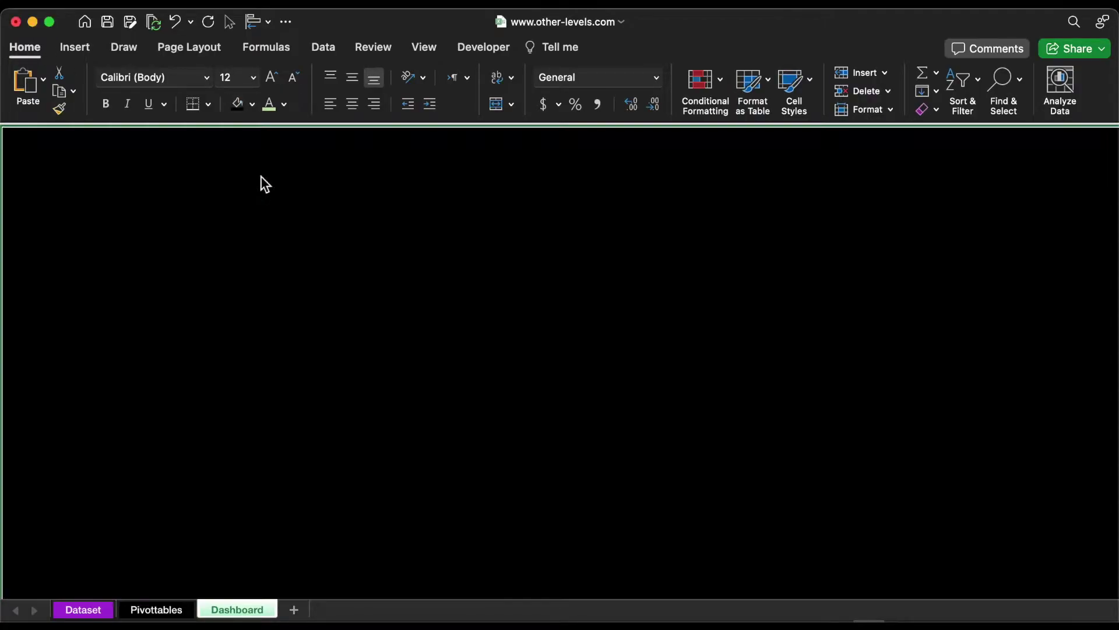
Draw a rectangle about 9.11" wide and 4.92" high on the black Dashboard sheet.
{"action": "left_click", "coordinate": [76, 47]}
{"action": "left_click", "coordinate": [253, 81]}
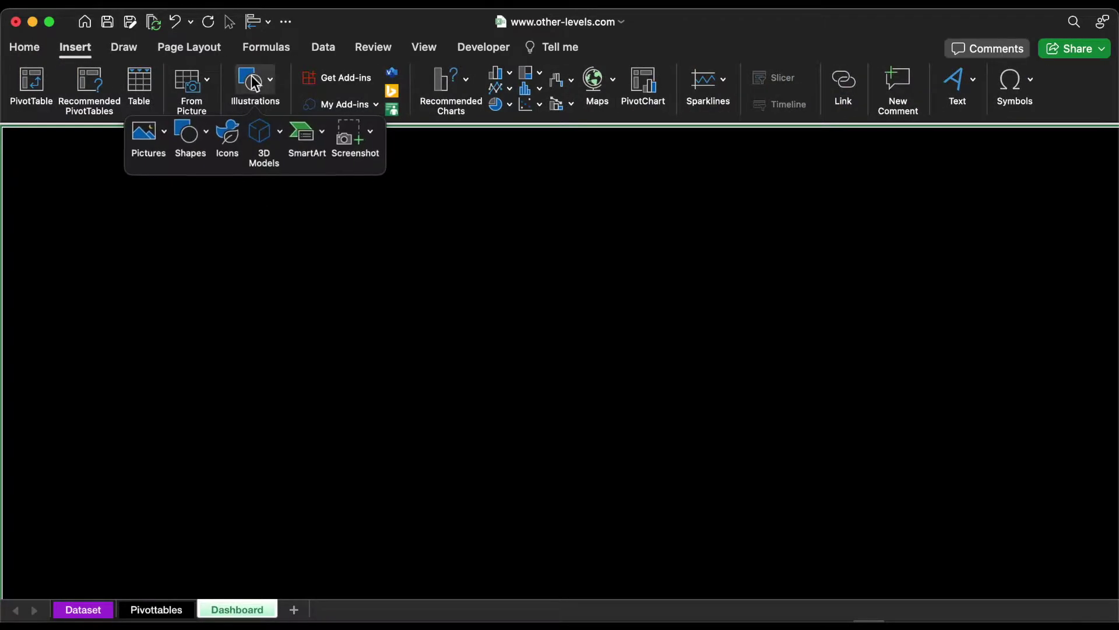
{"action": "left_click", "coordinate": [192, 133]}
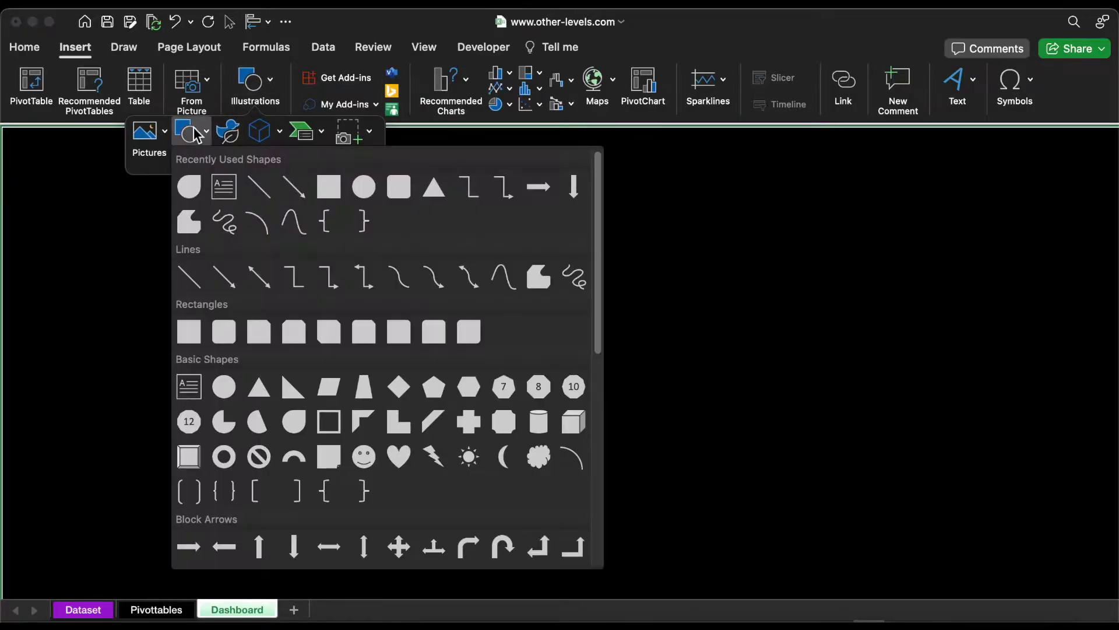
{"action": "left_click", "coordinate": [331, 186]}
{"action": "left_click_drag", "start_coordinate": [112, 168], "coordinate": [660, 465]}
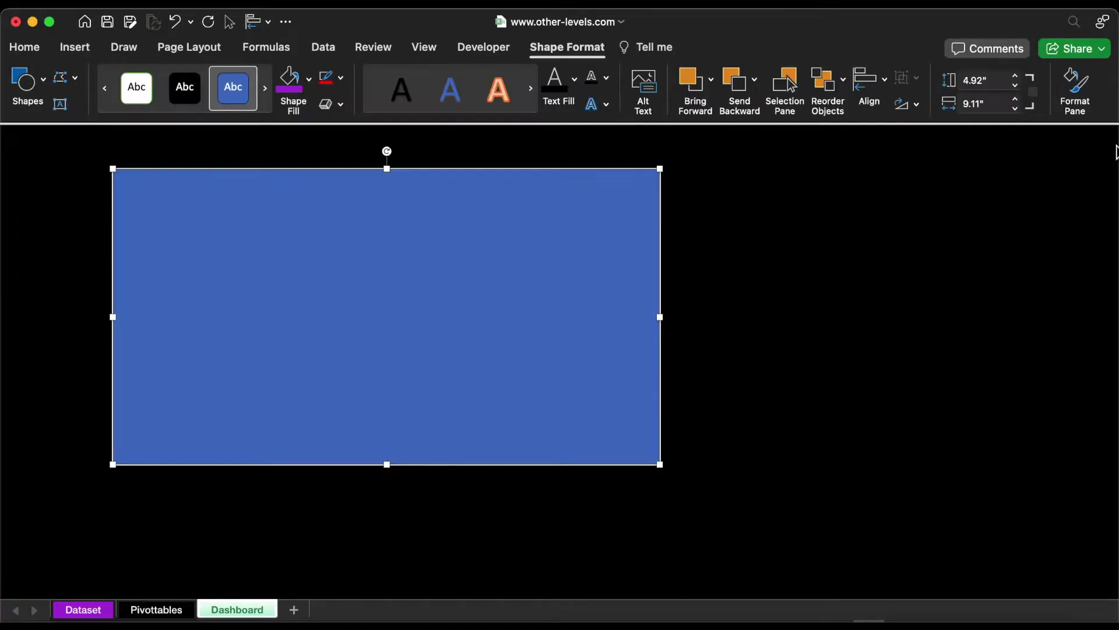
Remove the rectangle's outline and give it a gradient fill.
{"action": "left_click", "coordinate": [1081, 106]}
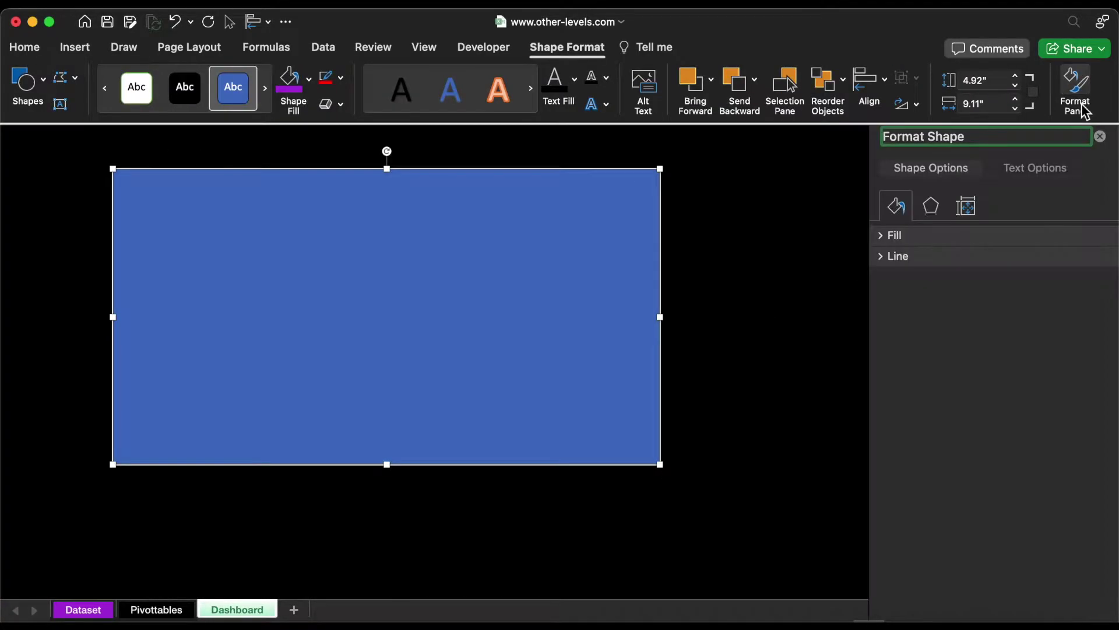
{"action": "left_click", "coordinate": [887, 236]}
{"action": "left_click", "coordinate": [907, 411]}
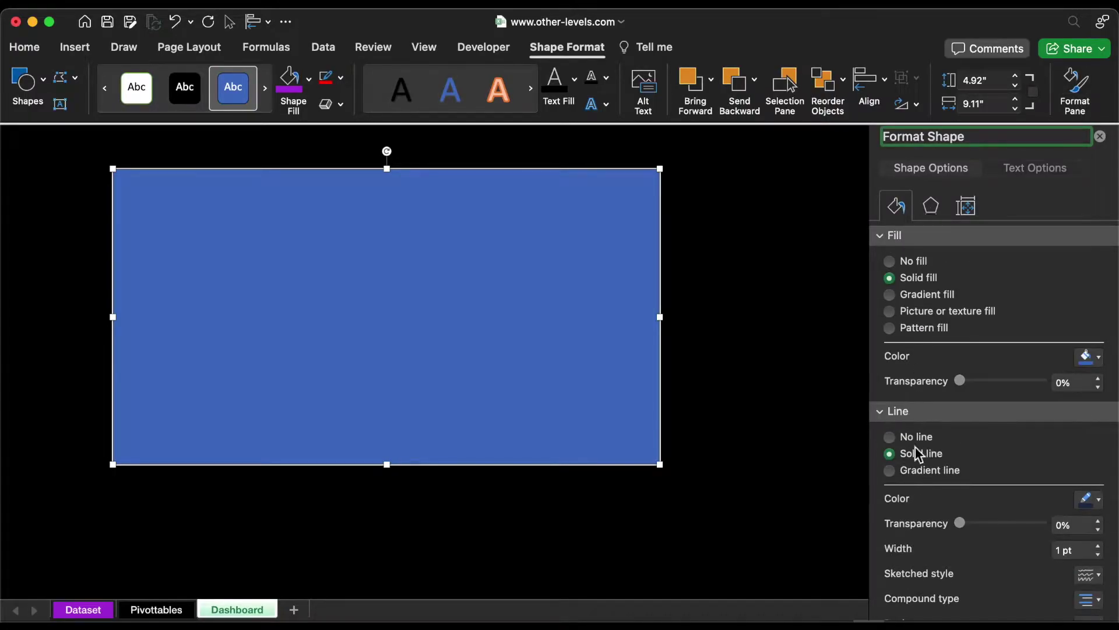
{"action": "left_click", "coordinate": [919, 436]}
{"action": "left_click", "coordinate": [921, 293]}
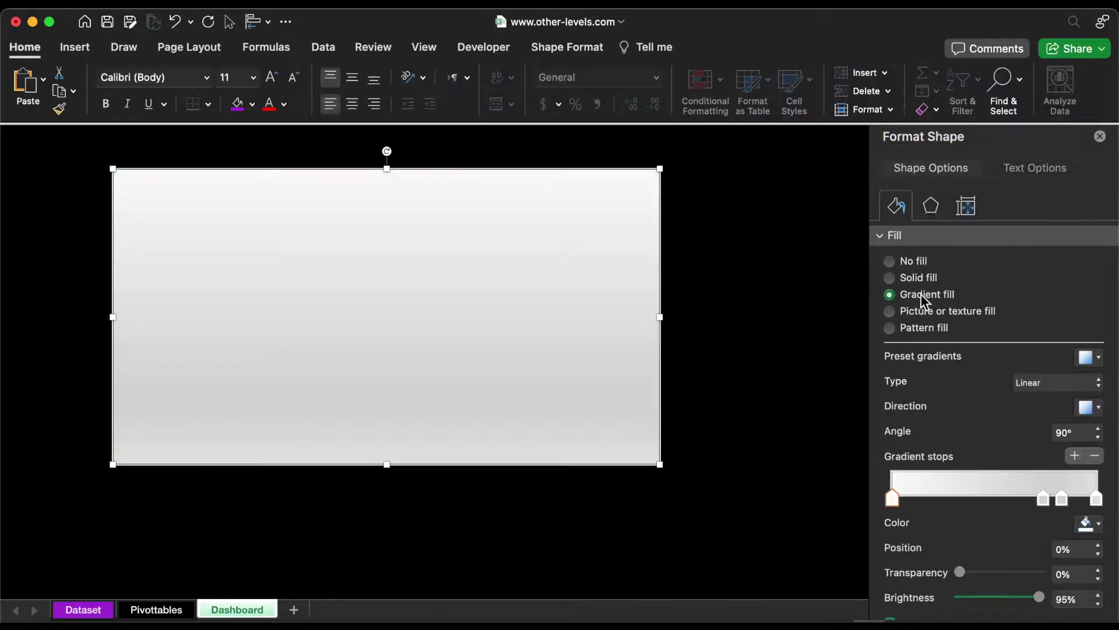
Make the rectangle's first gradient stop black, and move the second stop to 33% and make it black too.
{"action": "left_click", "coordinate": [1085, 522]}
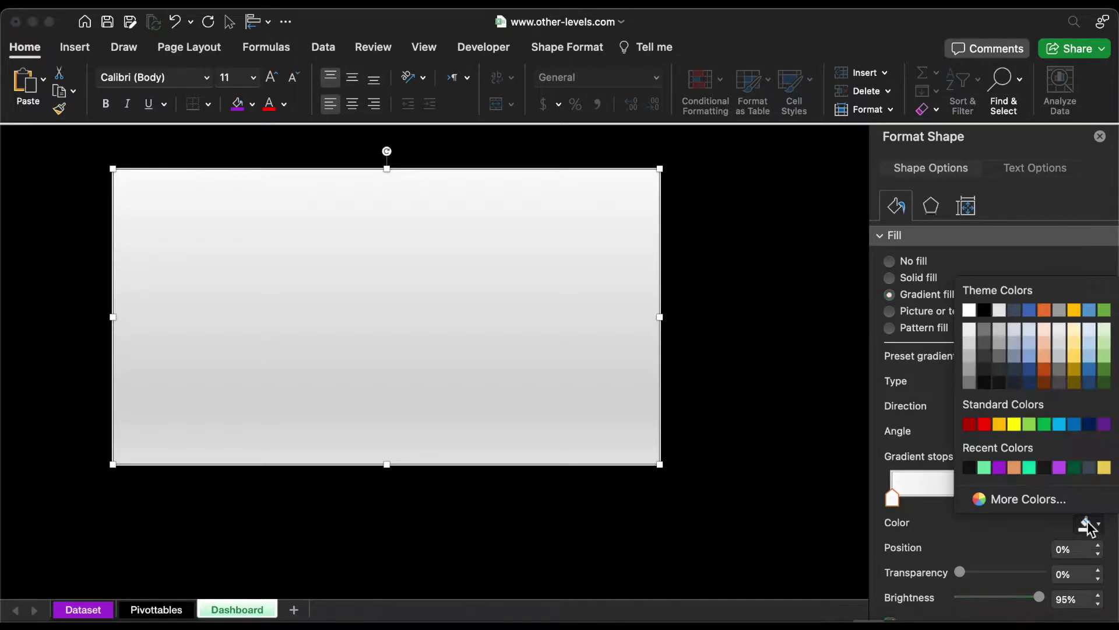
{"action": "left_click", "coordinate": [984, 310]}
{"action": "left_click_drag", "start_coordinate": [1044, 499], "coordinate": [960, 500]}
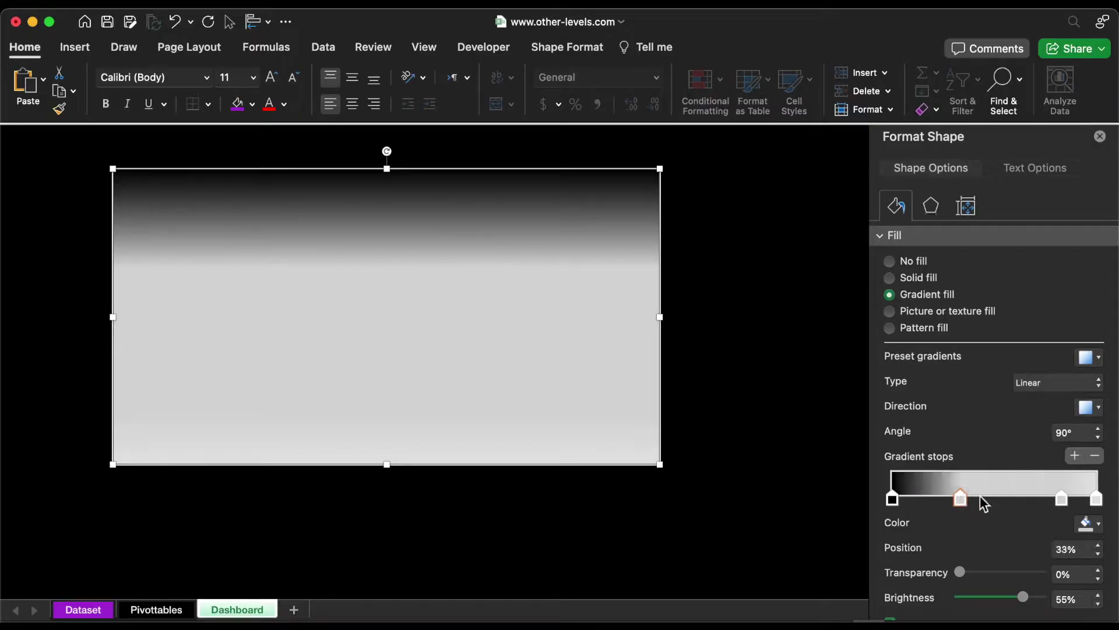
{"action": "left_click", "coordinate": [1086, 525]}
{"action": "left_click", "coordinate": [984, 311]}
Recolor the 83% gradient stop dark grey, then rearrange the last two stops so light grey sits at 72% and dark grey at the end.
{"action": "left_click", "coordinate": [1062, 499]}
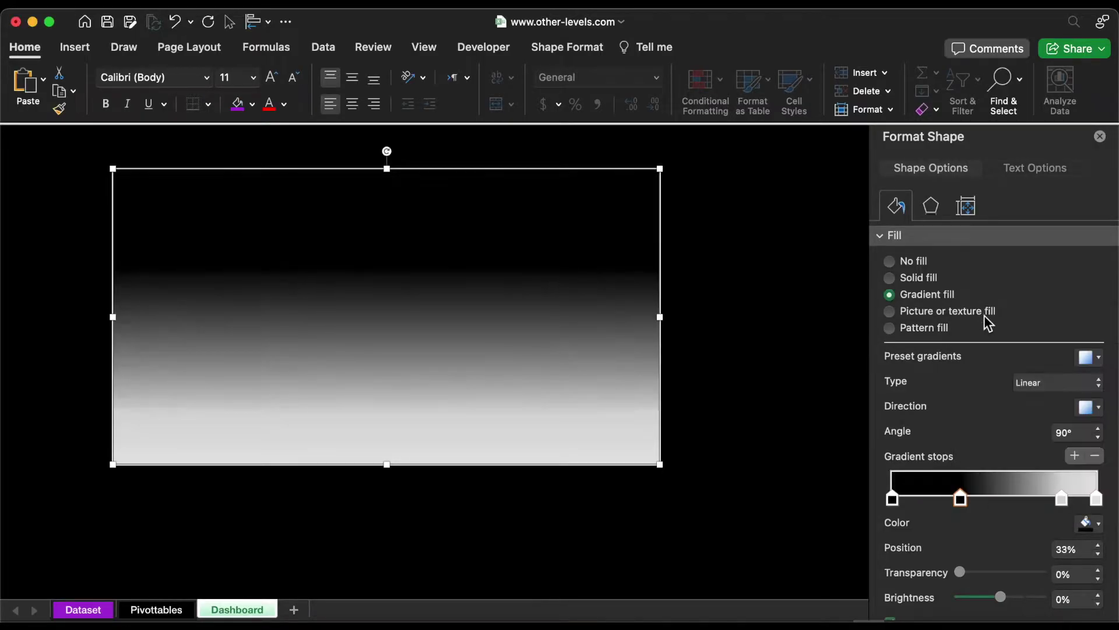
{"action": "left_click", "coordinate": [1087, 523]}
{"action": "left_click", "coordinate": [985, 356]}
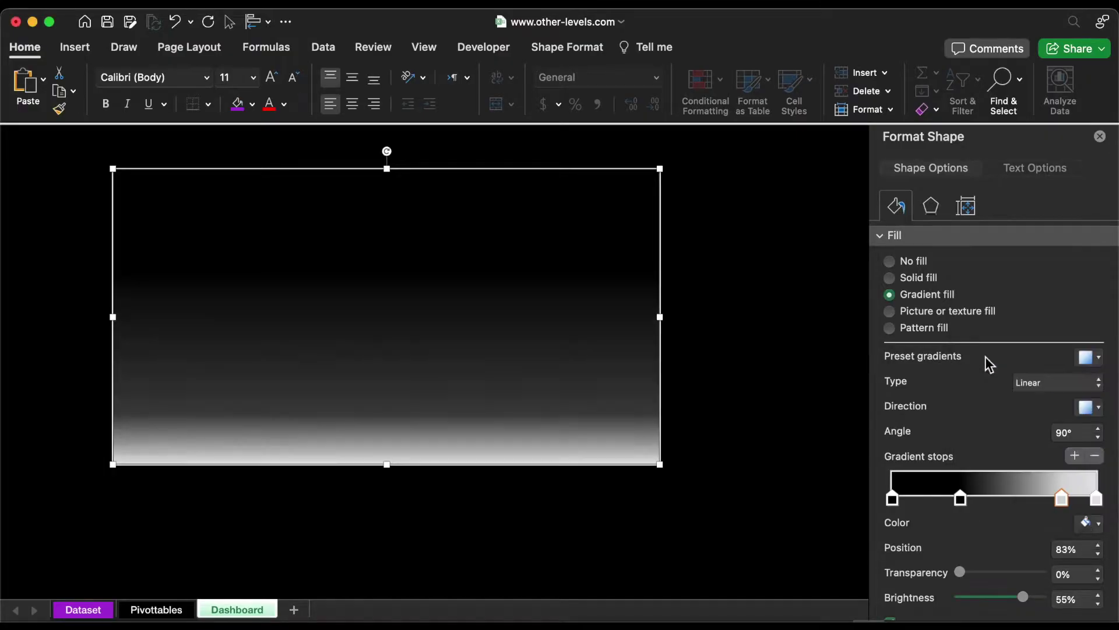
{"action": "mouse_move", "coordinate": [1097, 499]}
{"action": "left_mouse_down"}
{"action": "mouse_move", "coordinate": [1041, 499]}
{"action": "mouse_move", "coordinate": [1092, 499]}
{"action": "left_mouse_up"}
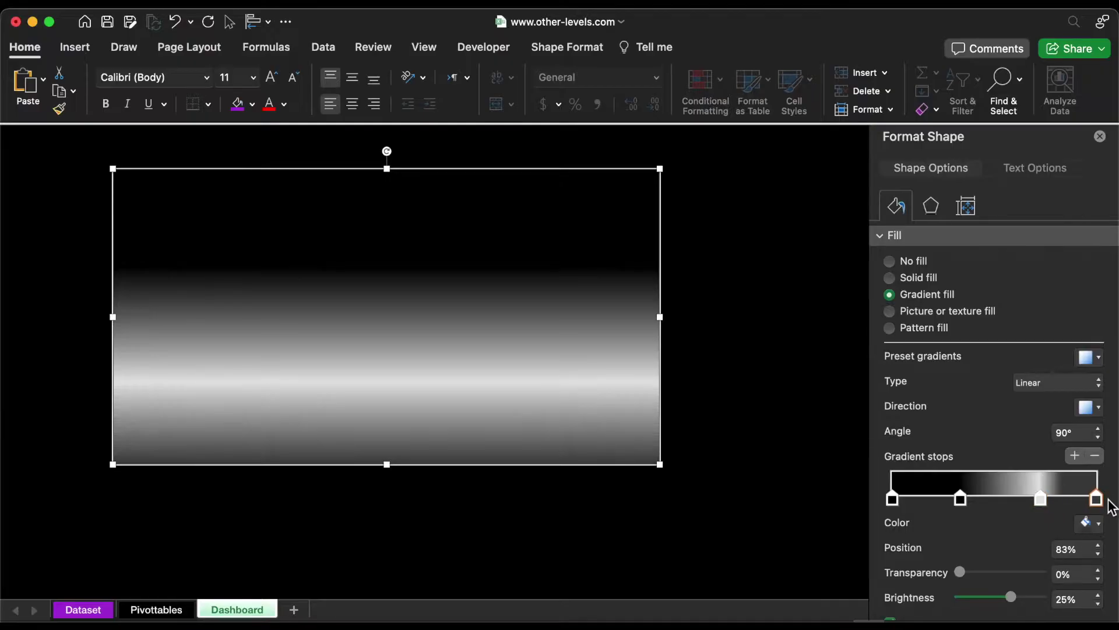
Change the light grey gradient stop at 72% to a custom bright green.
{"action": "left_click", "coordinate": [1041, 499]}
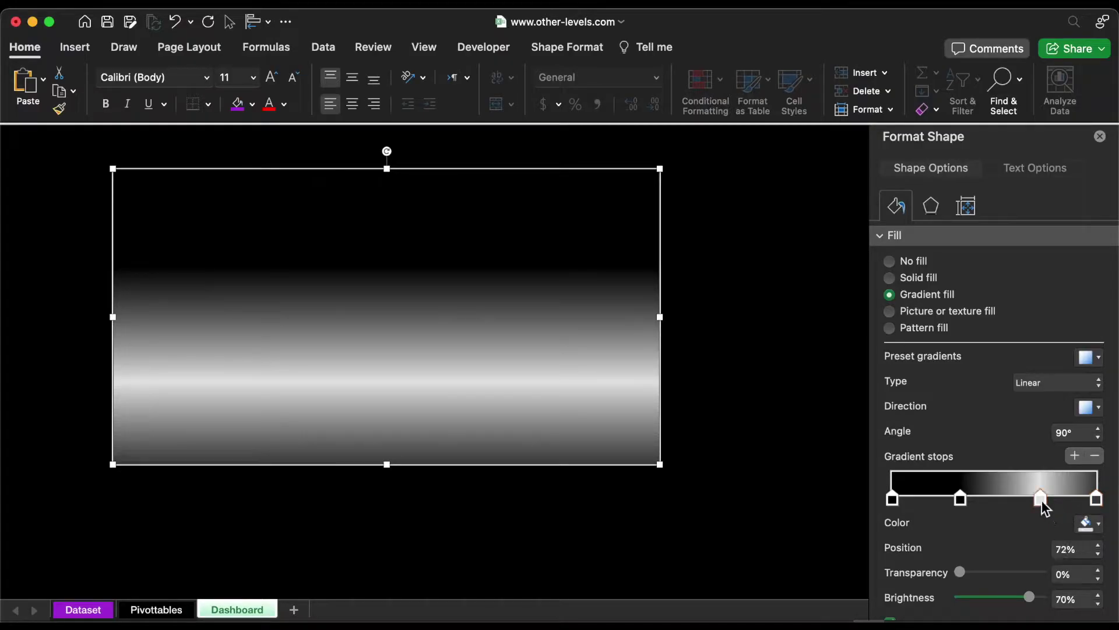
{"action": "left_click", "coordinate": [1085, 523]}
{"action": "left_click", "coordinate": [1021, 498]}
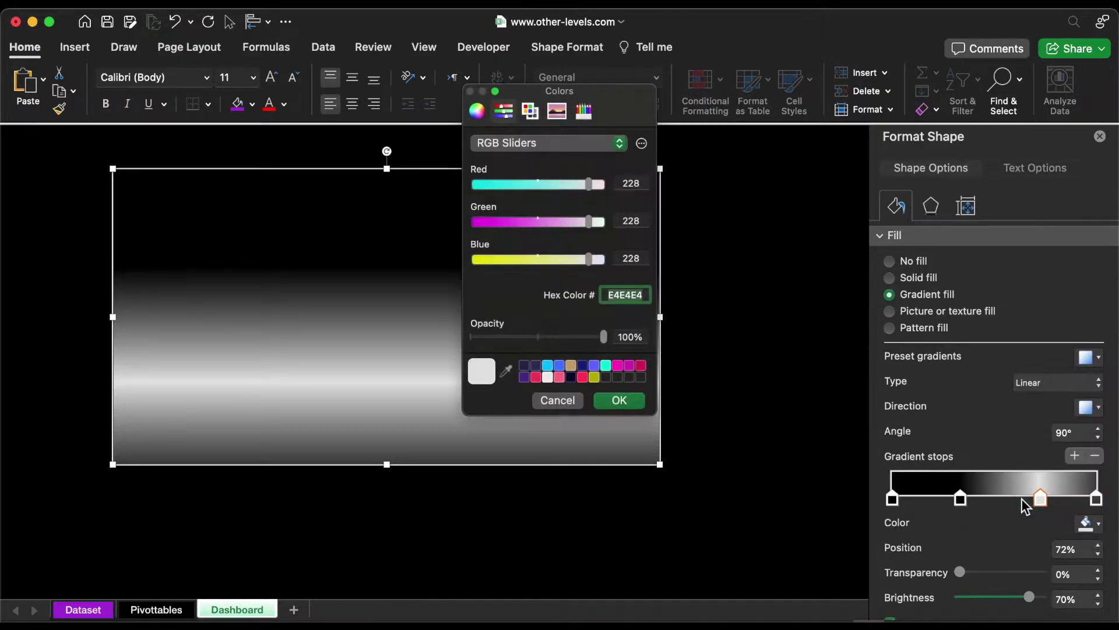
{"action": "left_click", "coordinate": [634, 402]}
Add a gradient stop at 86% and color it dark green with hex 01563E.
{"action": "left_click", "coordinate": [1076, 456]}
{"action": "left_click", "coordinate": [1085, 523]}
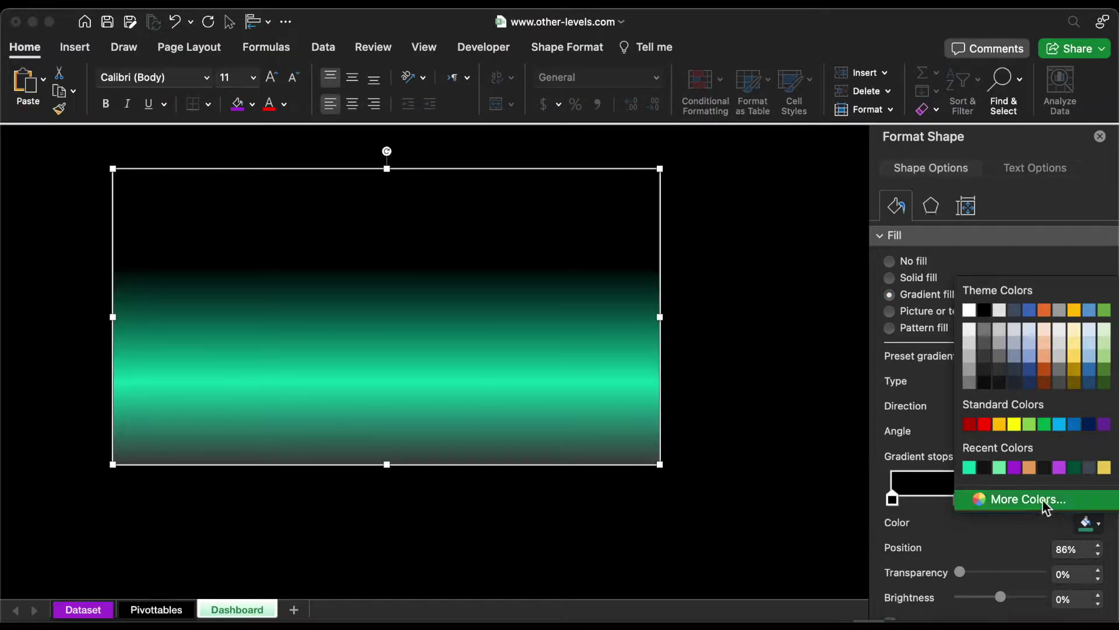
{"action": "left_click", "coordinate": [1023, 499]}
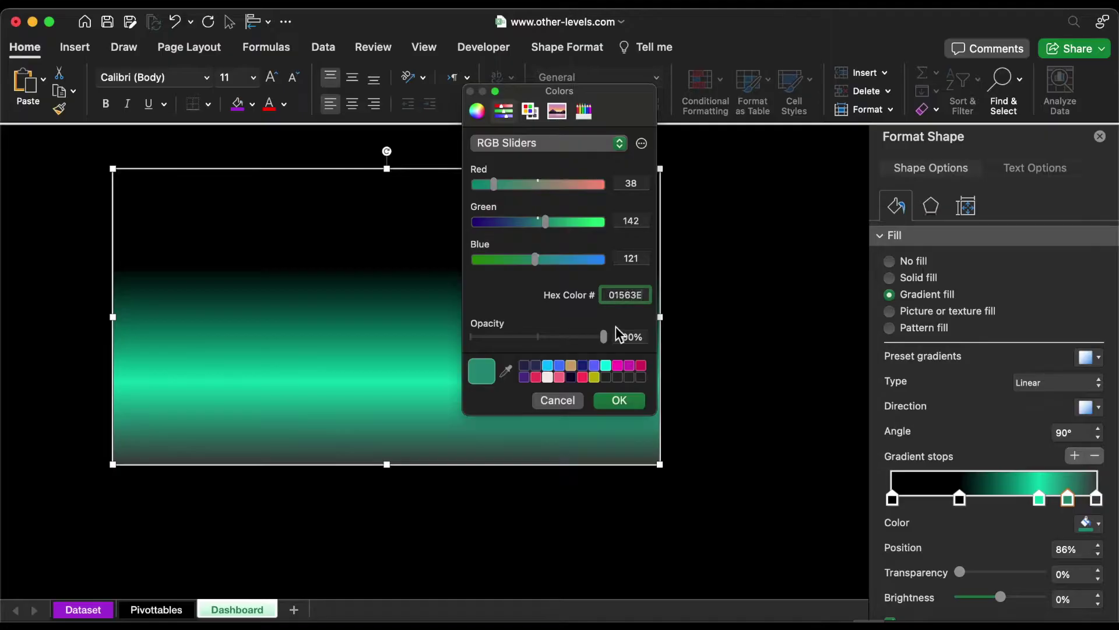
{"action": "left_click", "coordinate": [635, 399]}
Add another gradient stop at 49% in the same dark green, 01563E.
{"action": "left_click_drag", "start_coordinate": [1068, 498], "coordinate": [996, 500]}
{"action": "left_click", "coordinate": [1088, 523]}
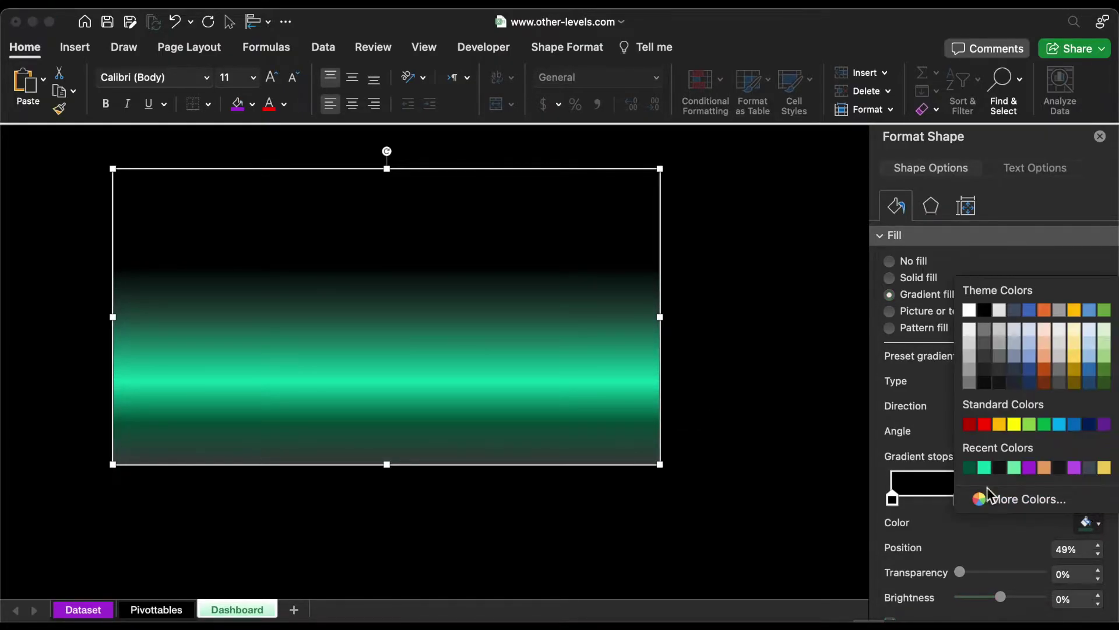
{"action": "left_click", "coordinate": [969, 467]}
Add a dark green gradient stop at 60%, and move the dark green stop from the middle to 19%.
{"action": "left_click", "coordinate": [1075, 456]}
{"action": "left_click", "coordinate": [1088, 523]}
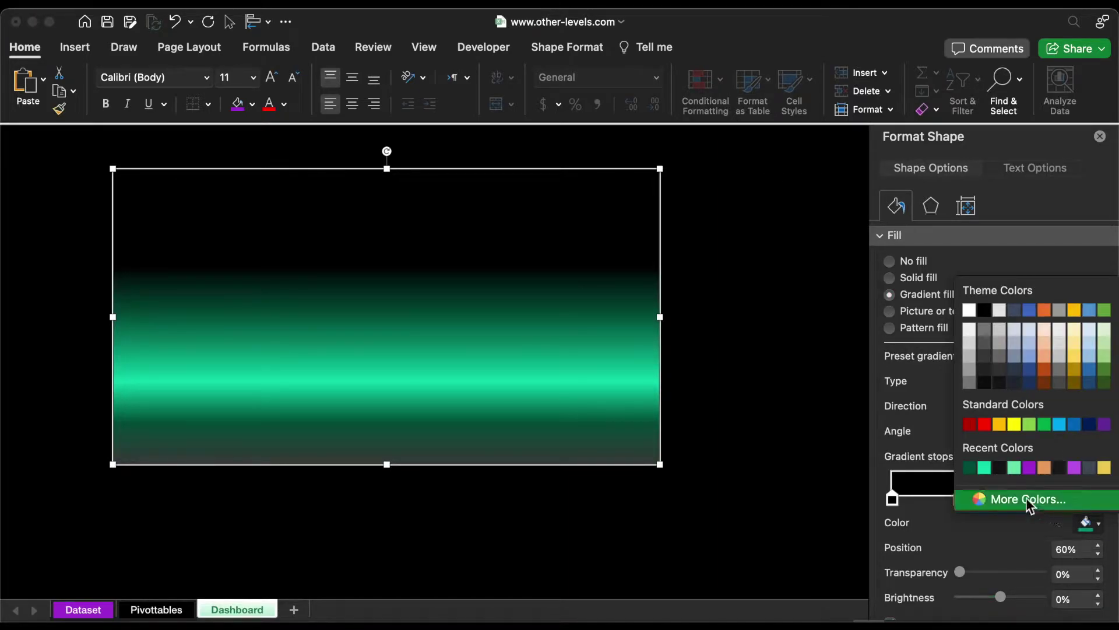
{"action": "left_click", "coordinate": [969, 467]}
{"action": "left_click_drag", "start_coordinate": [992, 499], "coordinate": [933, 503]}
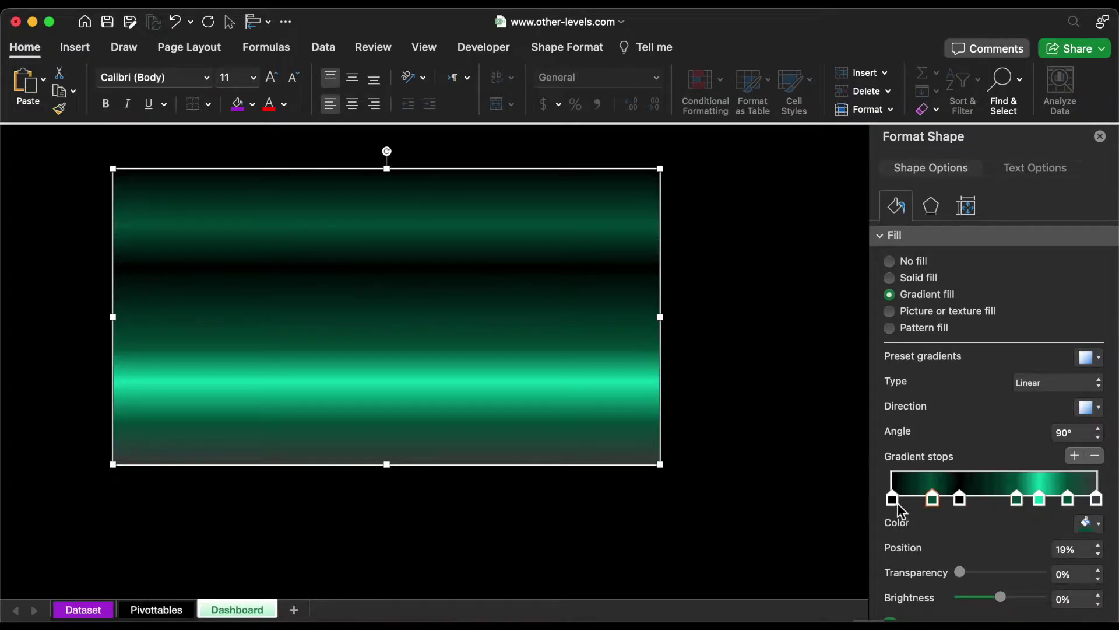
Increase the positions of the first three gradient stops (black, dark green, black) to shift their bands further down the rectangle.
{"action": "left_click", "coordinate": [891, 499]}
{"action": "left_click", "coordinate": [1098, 545]}
{"action": "left_click", "coordinate": [933, 499]}
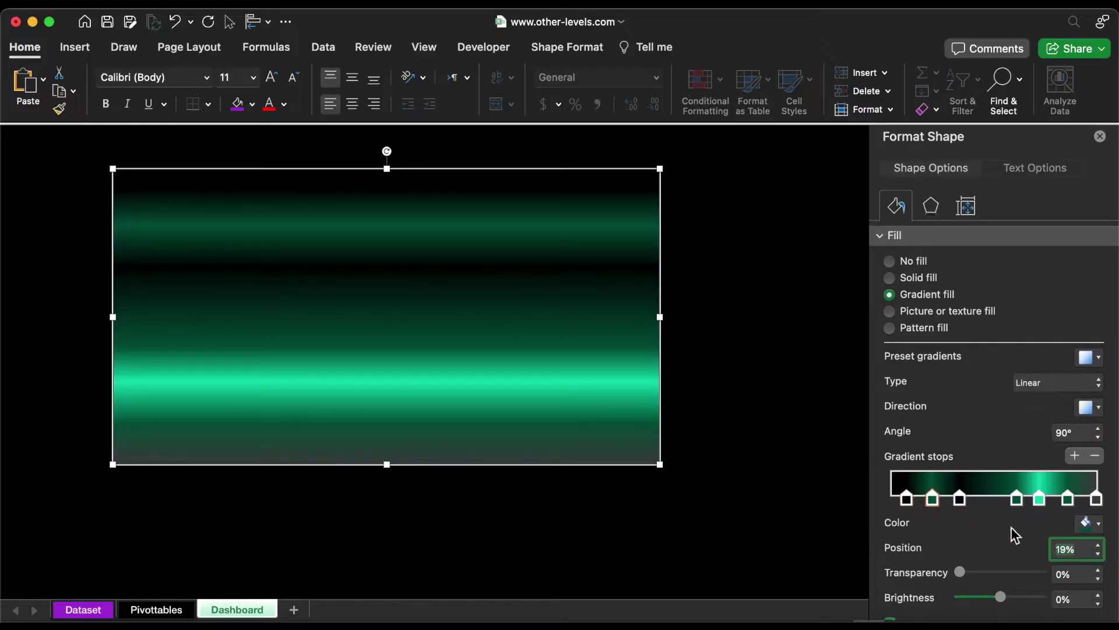
{"action": "left_click", "coordinate": [1099, 549]}
{"action": "left_click", "coordinate": [961, 500]}
{"action": "left_click", "coordinate": [1099, 547]}
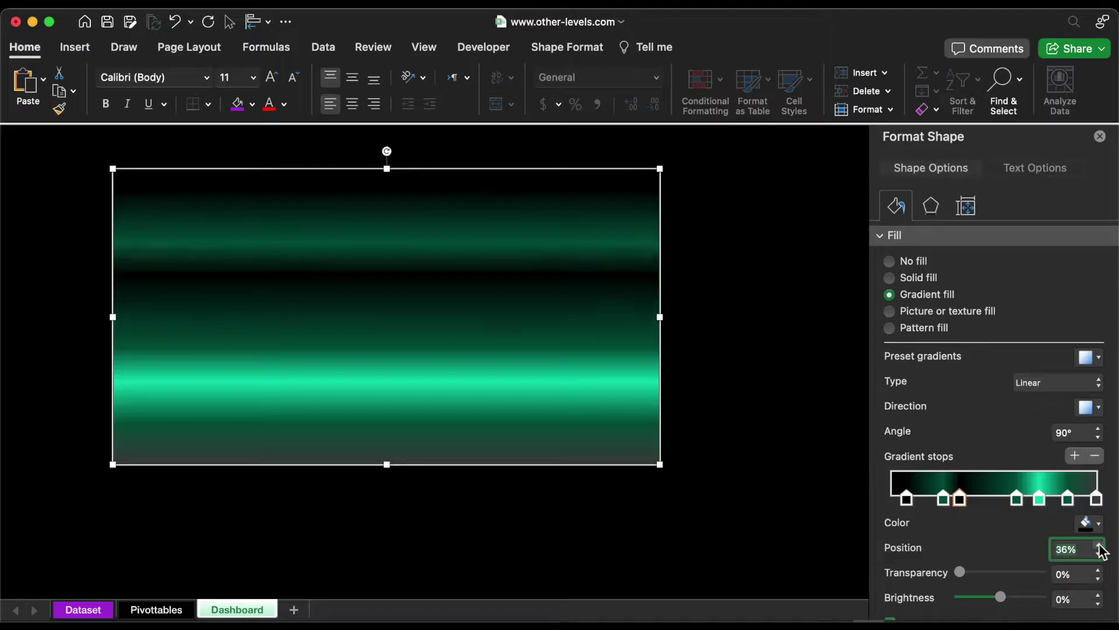
Move the 60% dark green stop past the bright green one, setting the bright green stop to 61% and the dark green one to 71%.
{"action": "left_click_drag", "start_coordinate": [1019, 502], "coordinate": [1042, 507]}
{"action": "left_click", "coordinate": [1099, 554]}
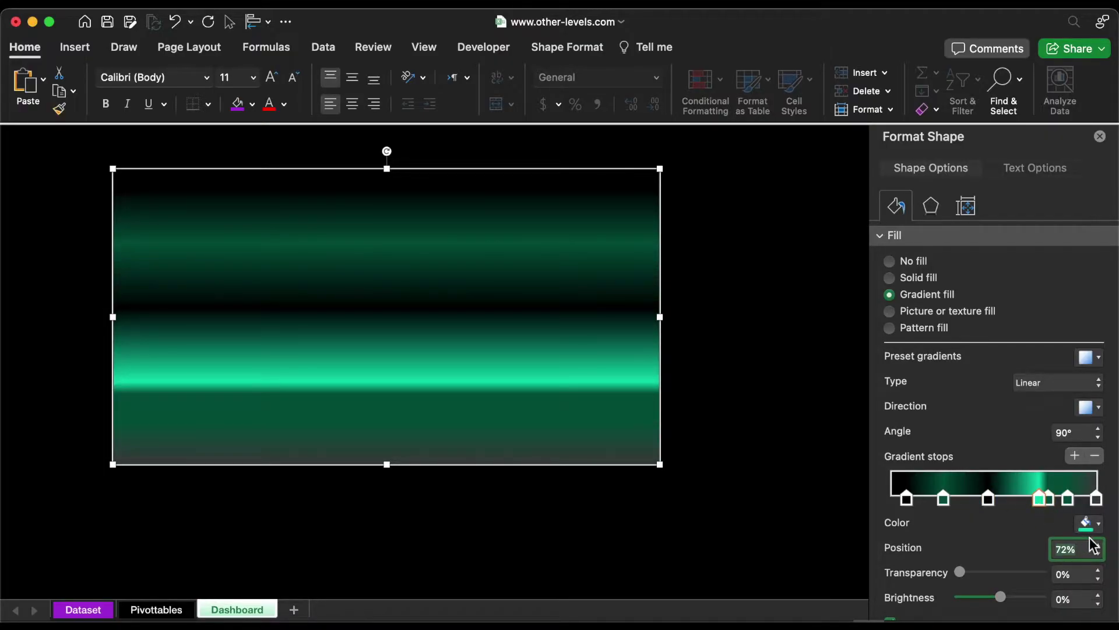
{"action": "left_click", "coordinate": [1099, 554]}
{"action": "left_click", "coordinate": [1099, 554]}
{"action": "left_click", "coordinate": [1099, 554]}
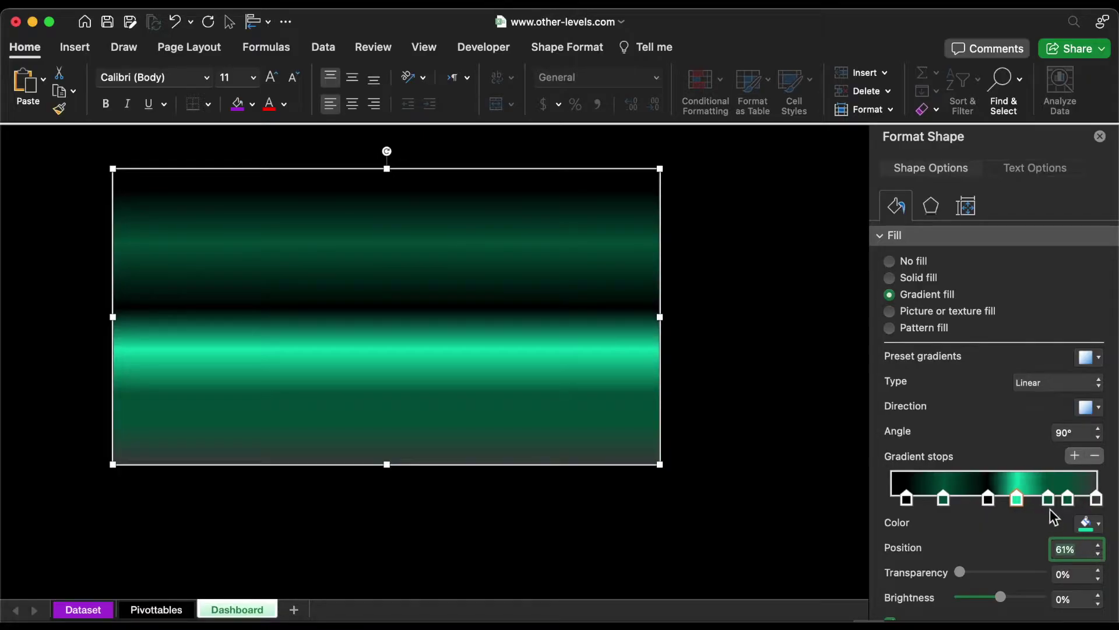
{"action": "left_click", "coordinate": [1099, 545]}
{"action": "left_click", "coordinate": [1099, 545]}
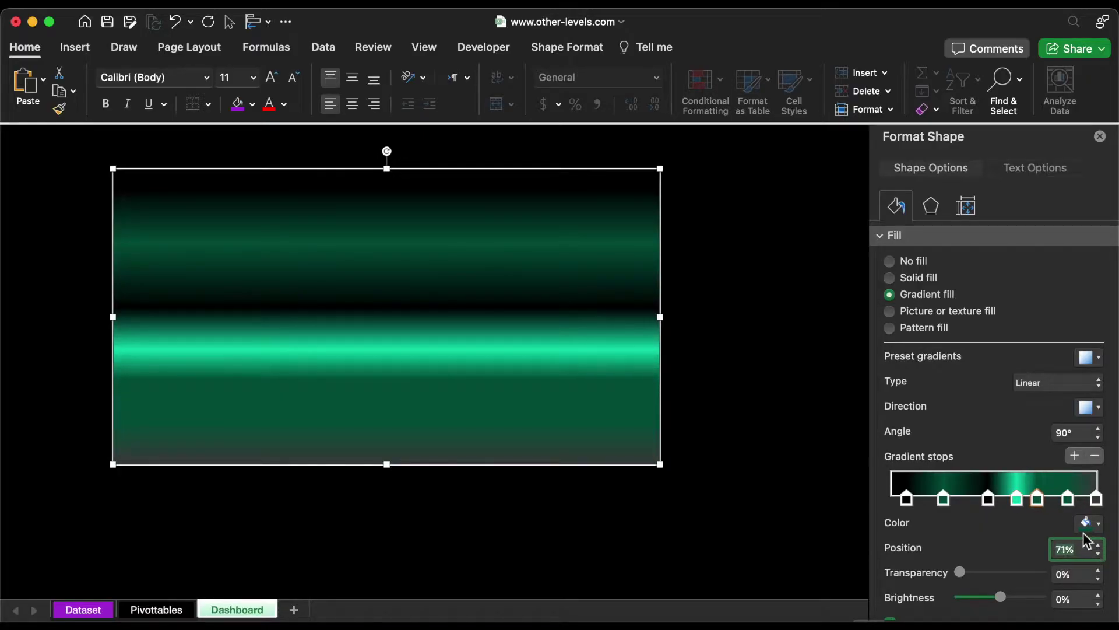
Lower the 86% dark green stop slightly, and make the gradient radial, spreading from the rectangle's bottom-left corner.
{"action": "left_click", "coordinate": [1069, 500]}
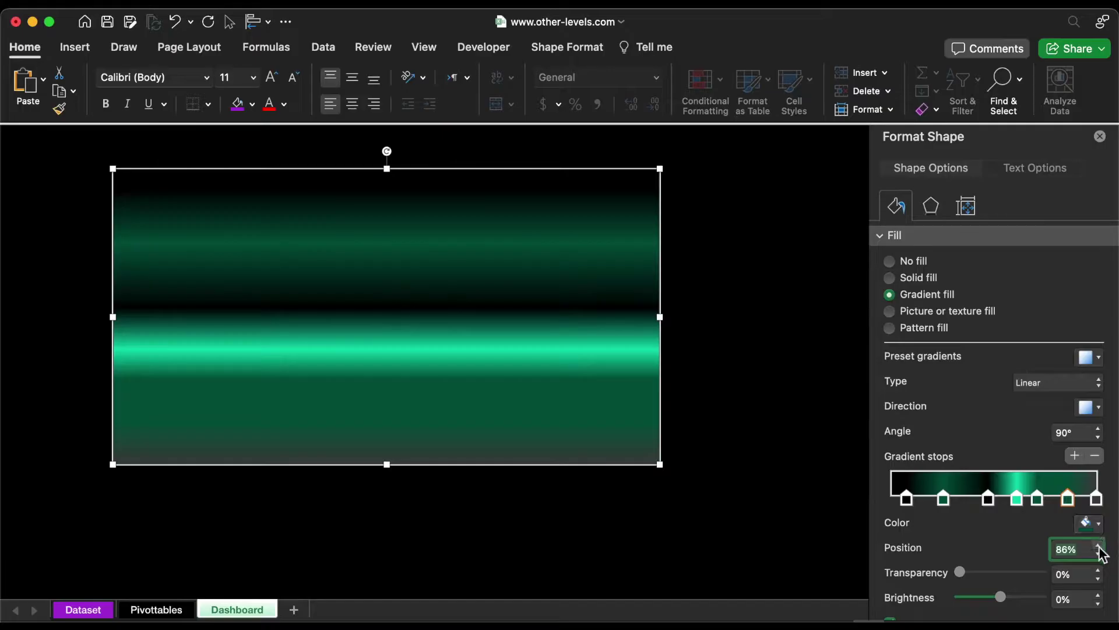
{"action": "left_click", "coordinate": [1096, 500]}
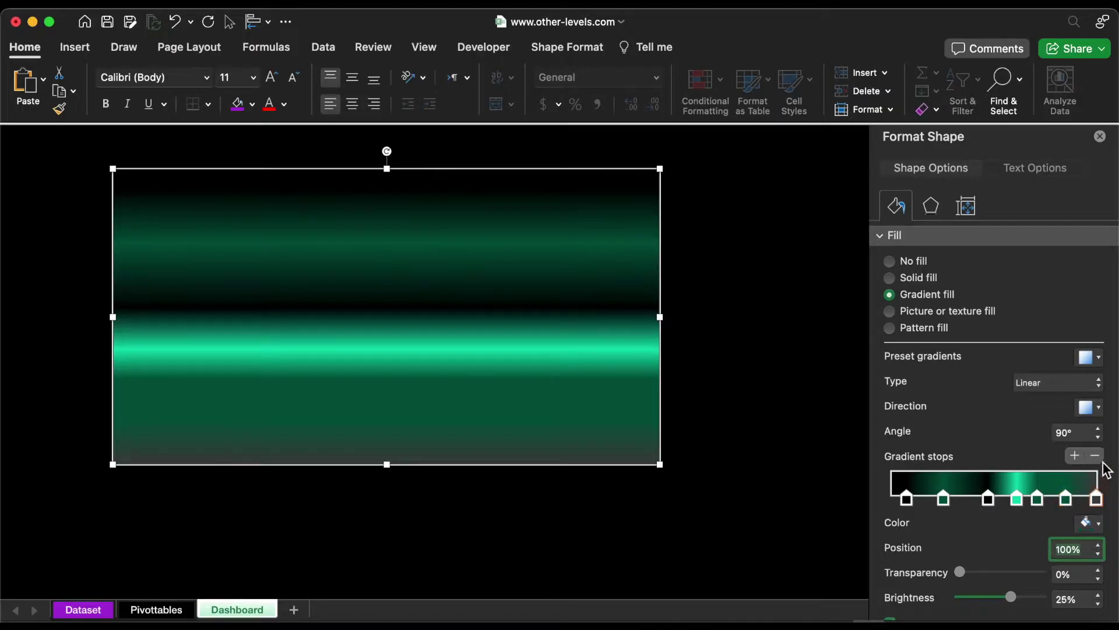
{"action": "left_click", "coordinate": [1079, 386]}
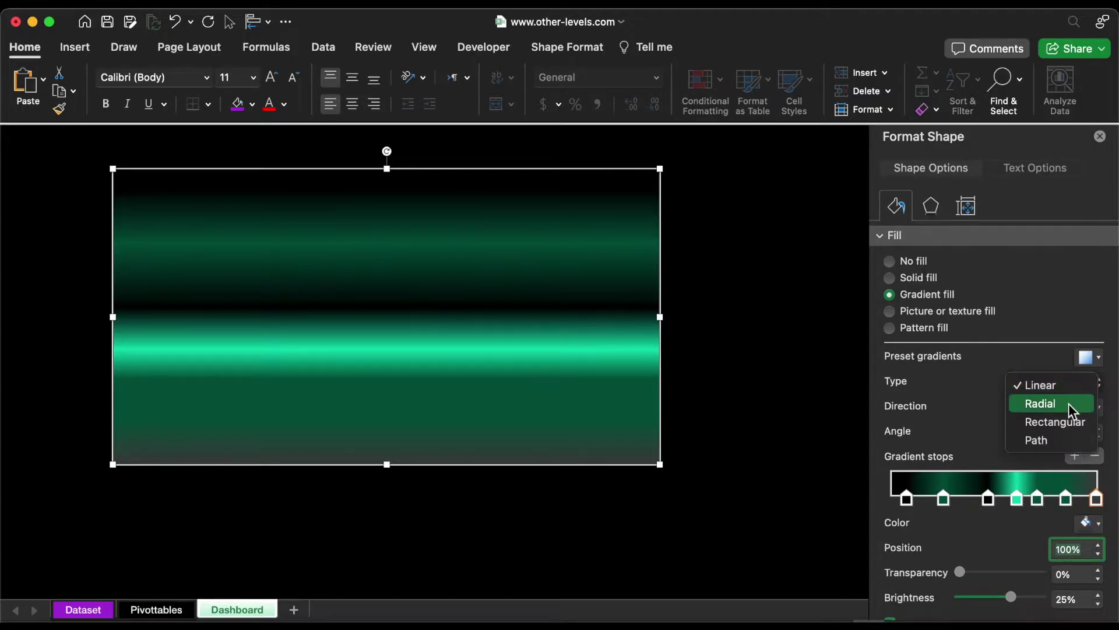
{"action": "left_click", "coordinate": [1072, 410]}
{"action": "left_click", "coordinate": [1091, 407]}
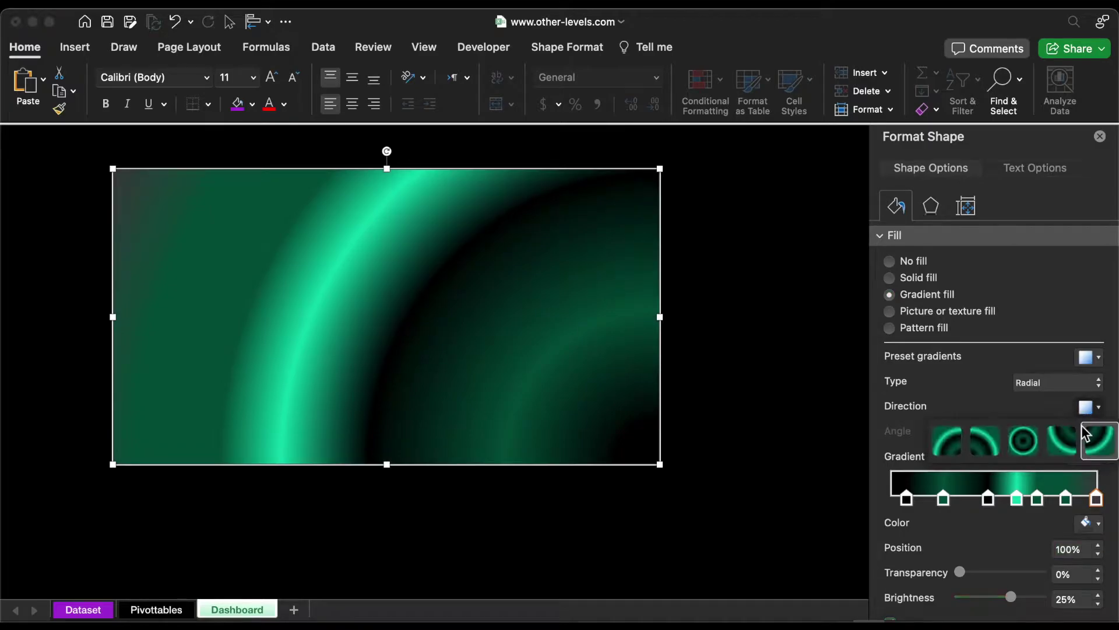
{"action": "left_click", "coordinate": [985, 441]}
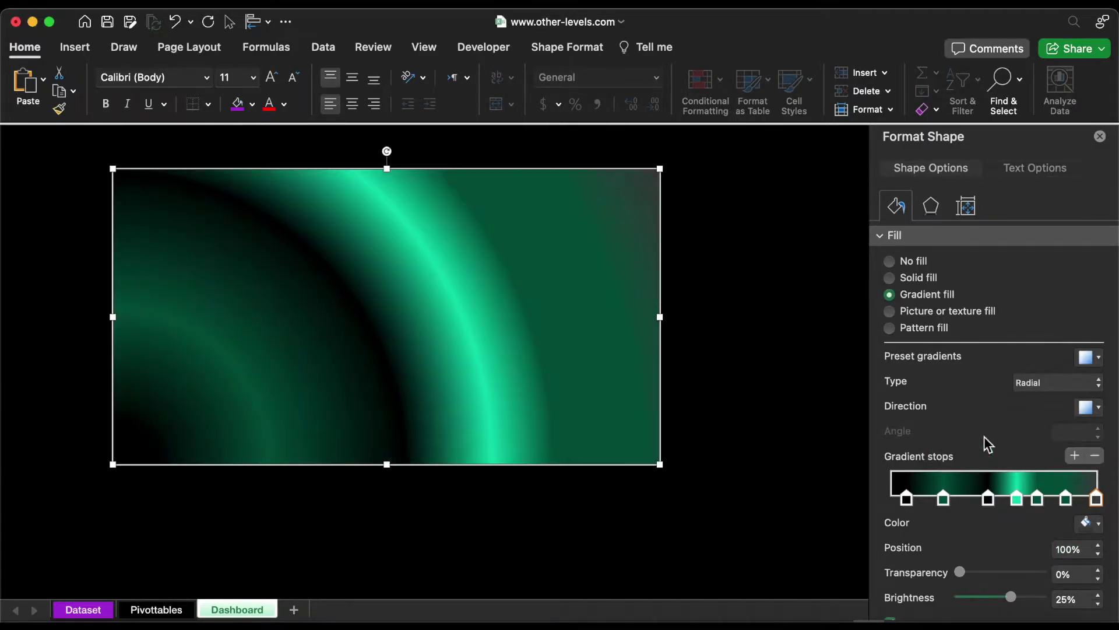
Set the gradient rectangle to 10.43" high and 18.74" wide, and move it to the sheet's top-left corner.
{"action": "left_click", "coordinate": [966, 211]}
{"action": "left_click", "coordinate": [905, 235]}
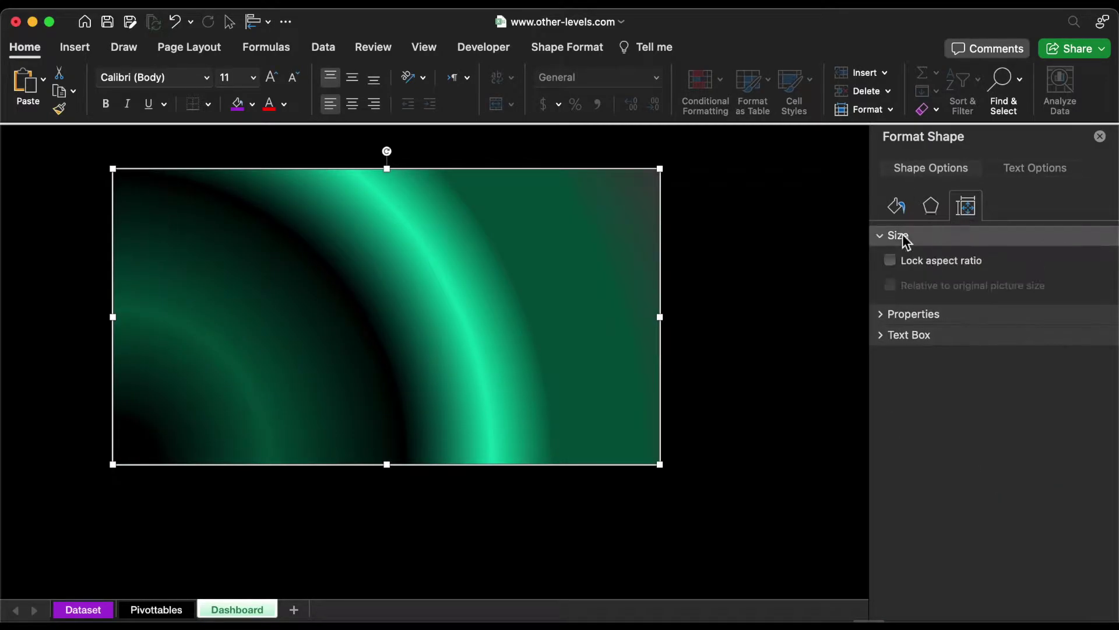
{"action": "left_click", "coordinate": [1067, 265]}
{"action": "type", "text": "10"}
{"action": "key", "text": "Tab"}
{"action": "type", "text": "1"}
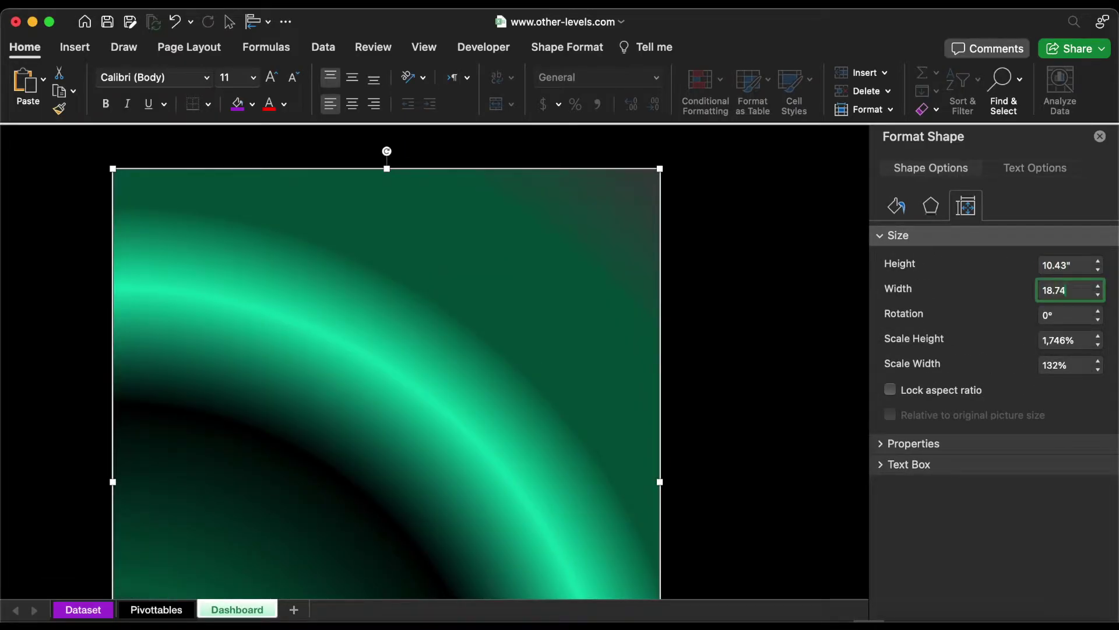
{"action": "key", "text": "Return"}
{"action": "left_click_drag", "start_coordinate": [535, 390], "coordinate": [388, 307]}
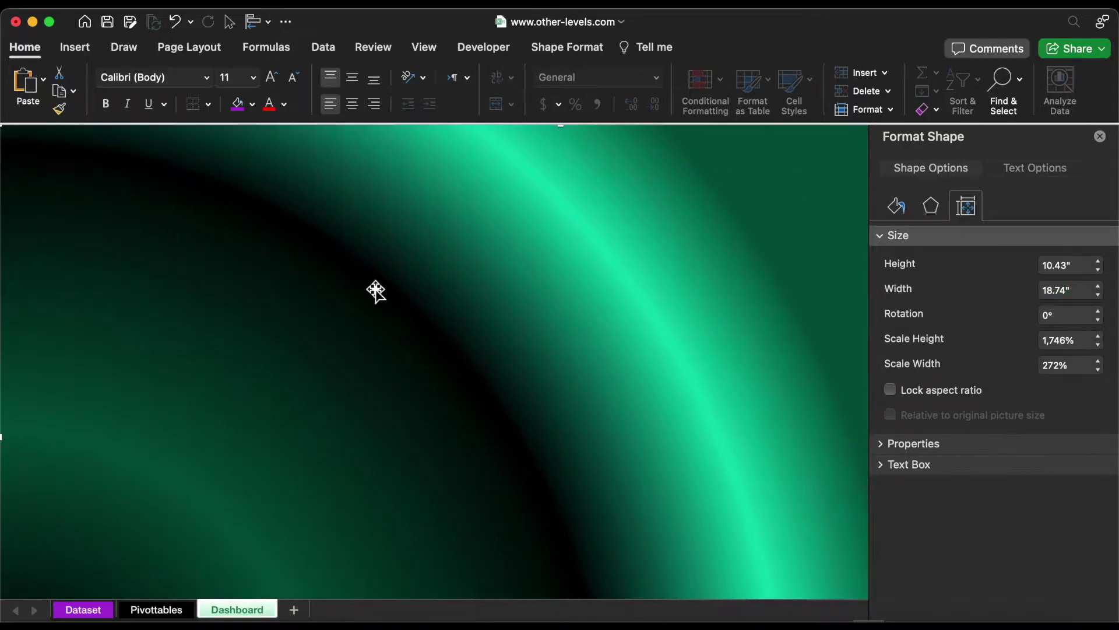
Draw a rounded rectangle about 5.5" high and 9.43" wide over the gradient background.
{"action": "left_click", "coordinate": [76, 48]}
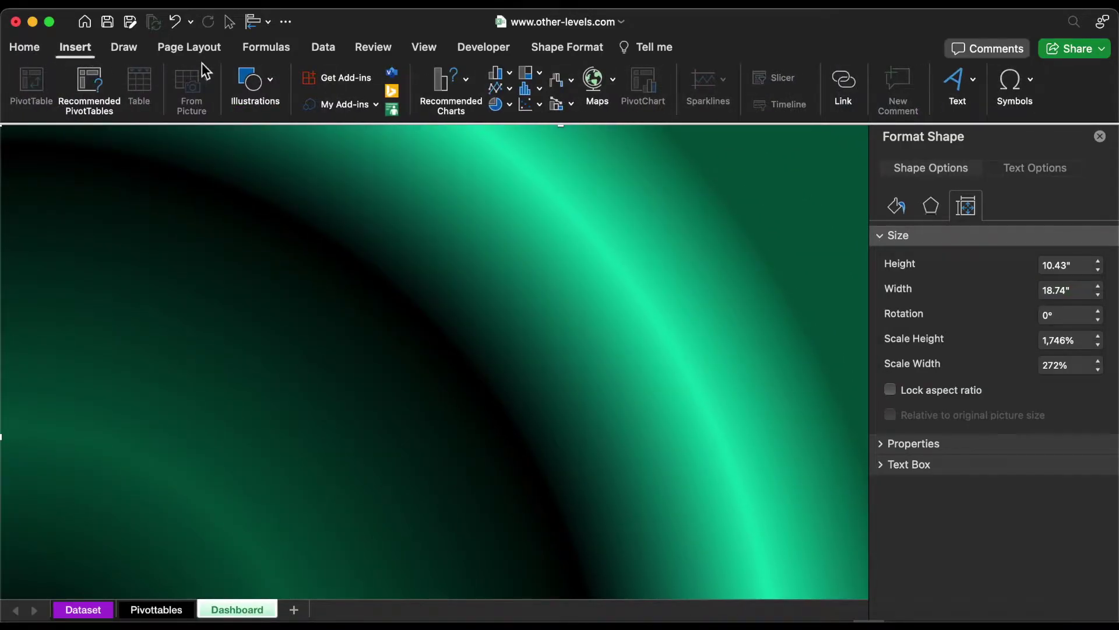
{"action": "left_click", "coordinate": [267, 85]}
{"action": "left_click", "coordinate": [194, 136]}
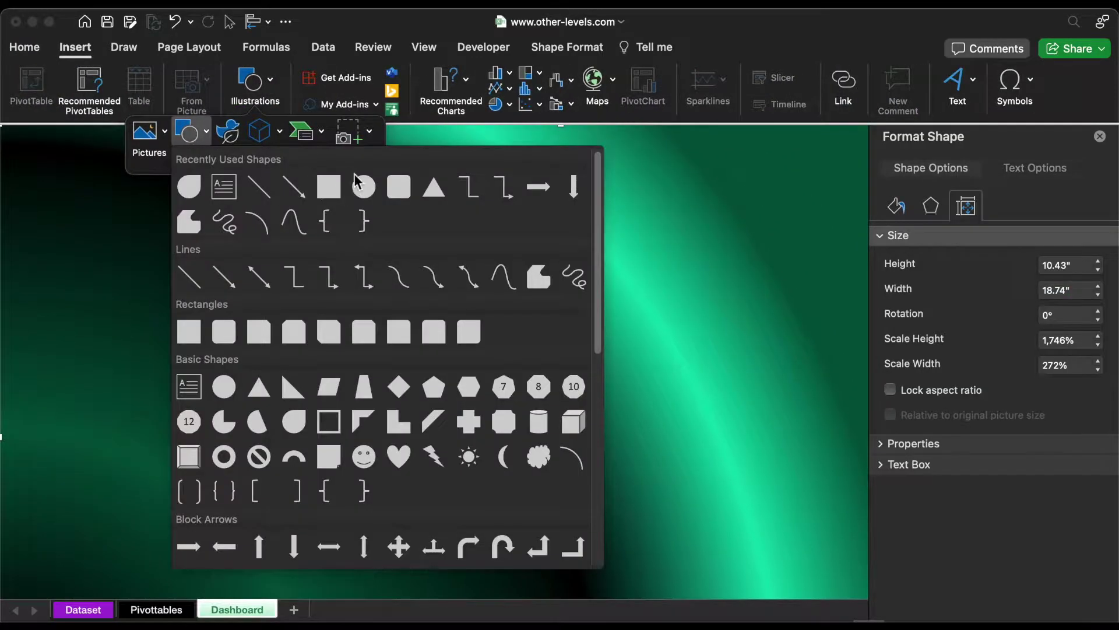
{"action": "left_click", "coordinate": [401, 185]}
{"action": "mouse_move", "coordinate": [130, 189]}
{"action": "left_mouse_down"}
{"action": "mouse_move", "coordinate": [647, 502]}
{"action": "mouse_move", "coordinate": [695, 519]}
{"action": "left_mouse_up"}
Resize the rounded rectangle to 10" high and 18.45" wide with tighter corners, and position it just inside the background's edges.
{"action": "left_click", "coordinate": [1059, 265]}
{"action": "type", "text": "10"}
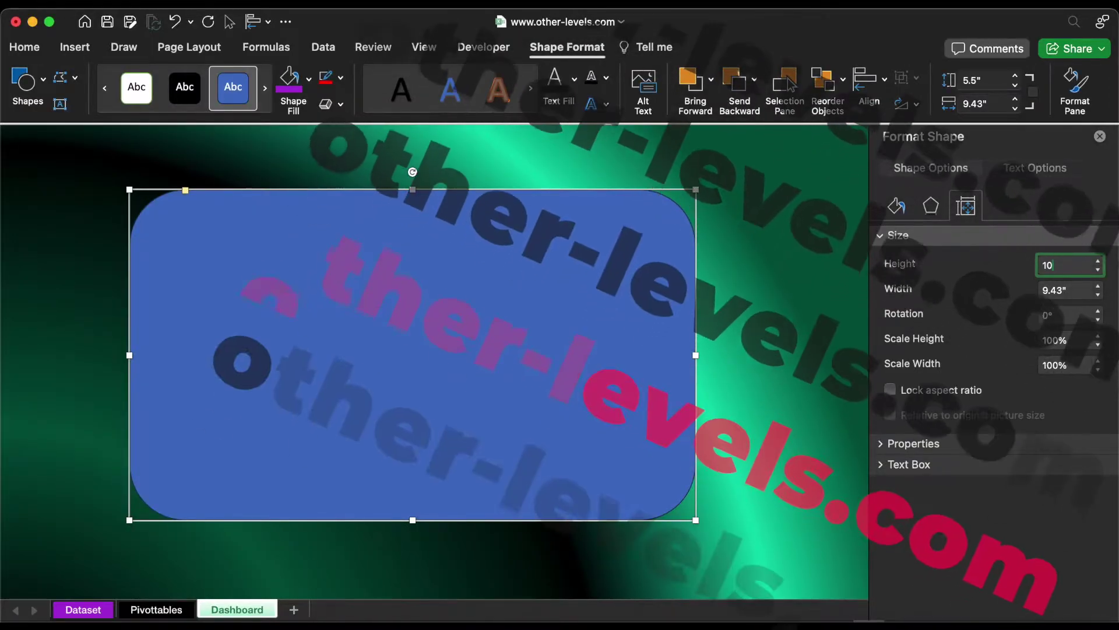
{"action": "key", "text": "Tab"}
{"action": "type", "text": "18.45"}
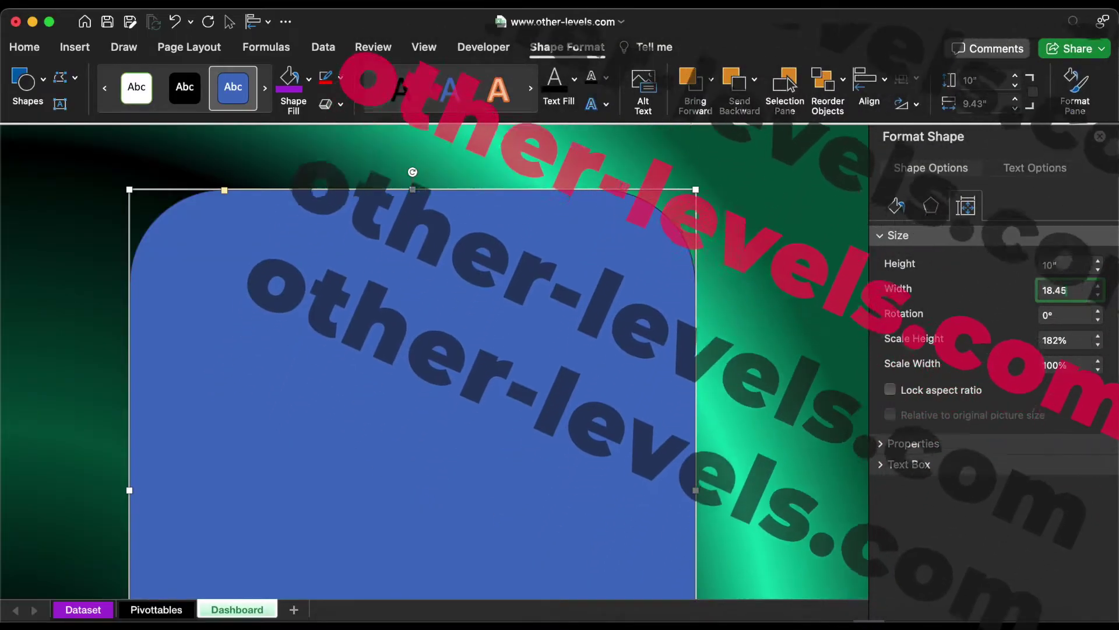
{"action": "key", "text": "Return"}
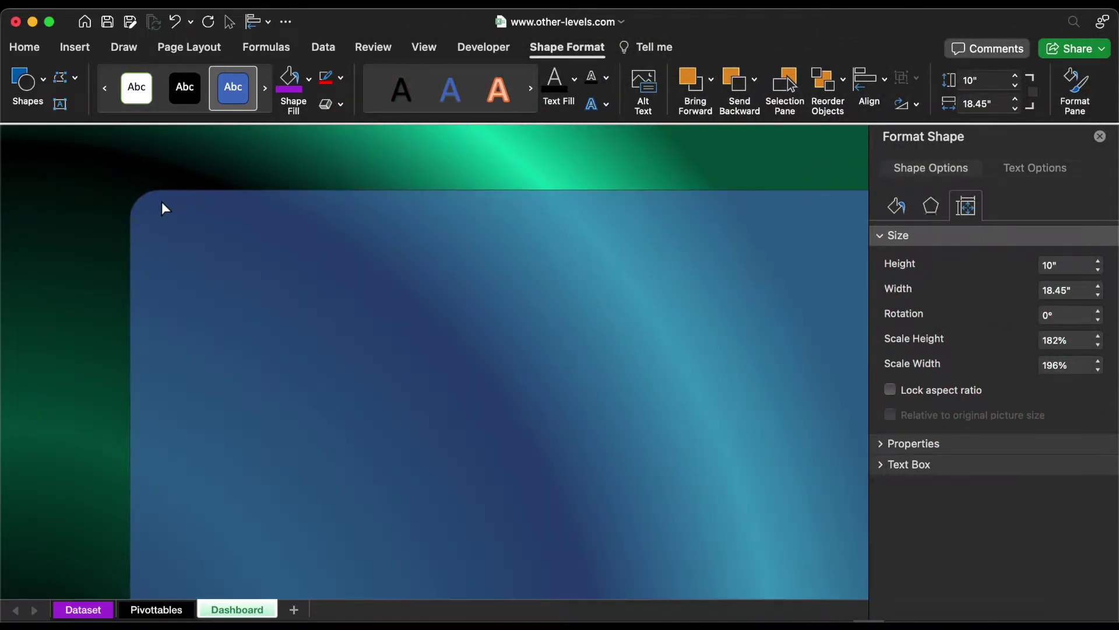
{"action": "left_click_drag", "start_coordinate": [362, 345], "coordinate": [240, 294]}
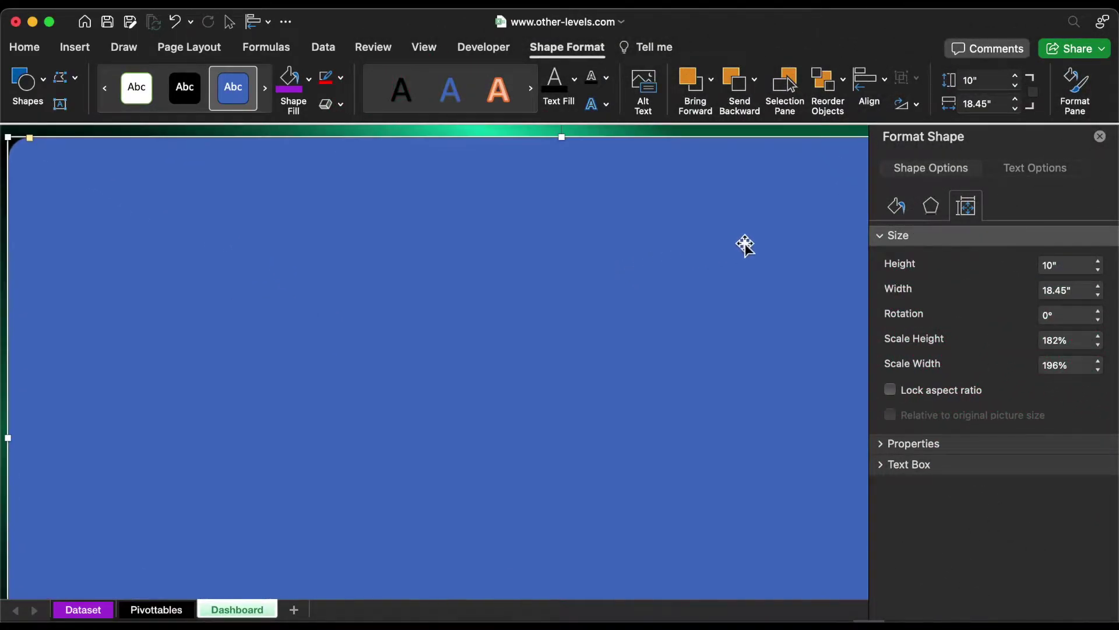
Remove the rounded rectangle's outline and give it a solid medium gray fill.
{"action": "left_click", "coordinate": [897, 209]}
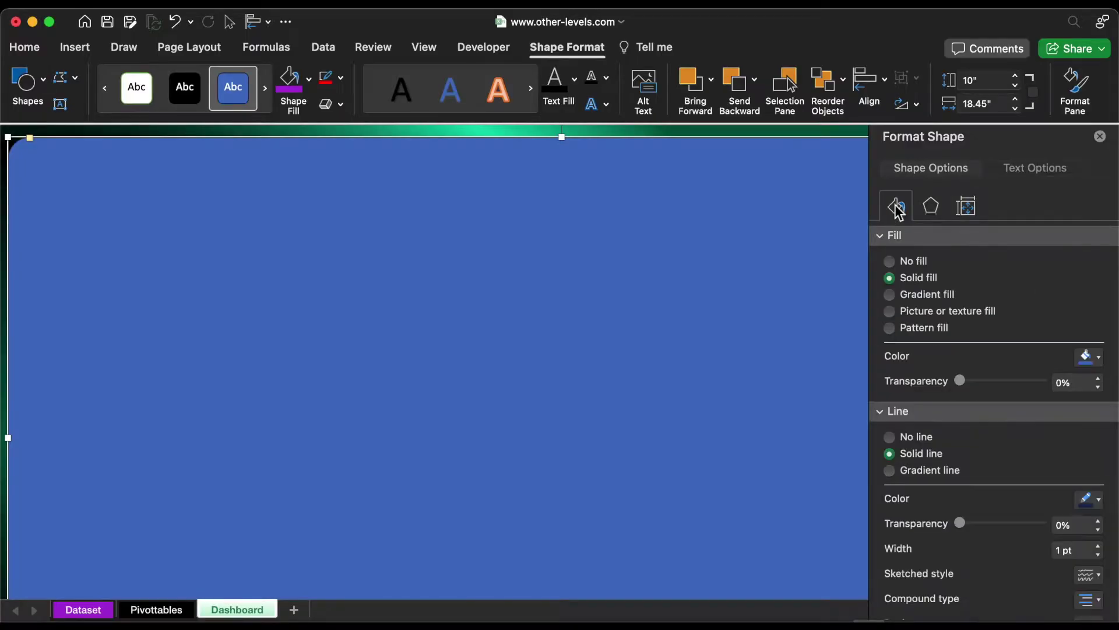
{"action": "left_click", "coordinate": [920, 438]}
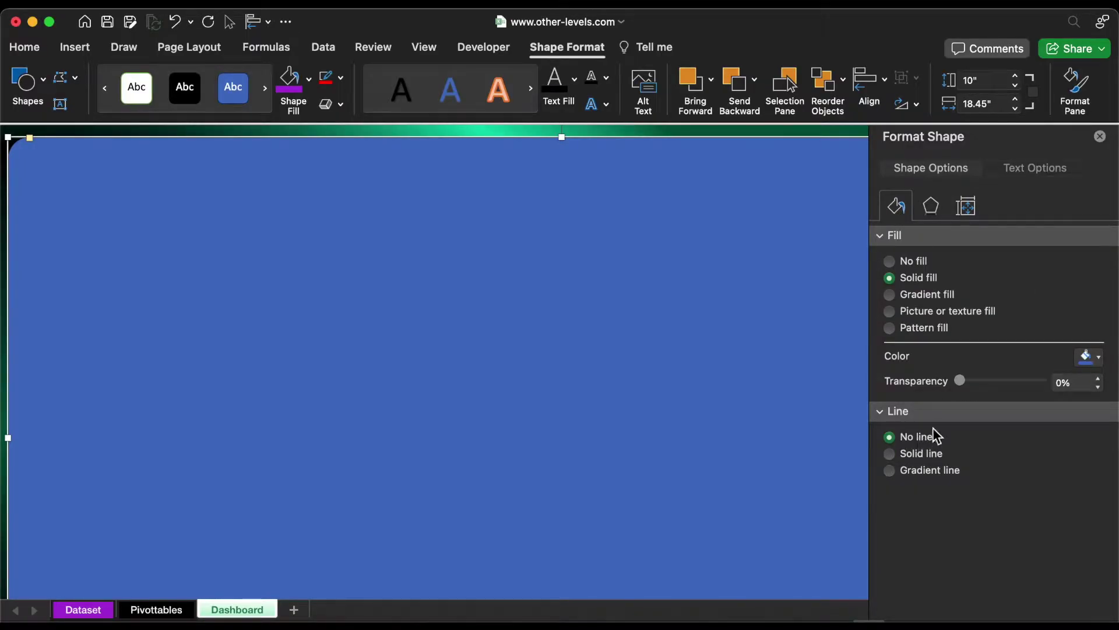
{"action": "left_click", "coordinate": [1095, 362]}
{"action": "left_click", "coordinate": [975, 471]}
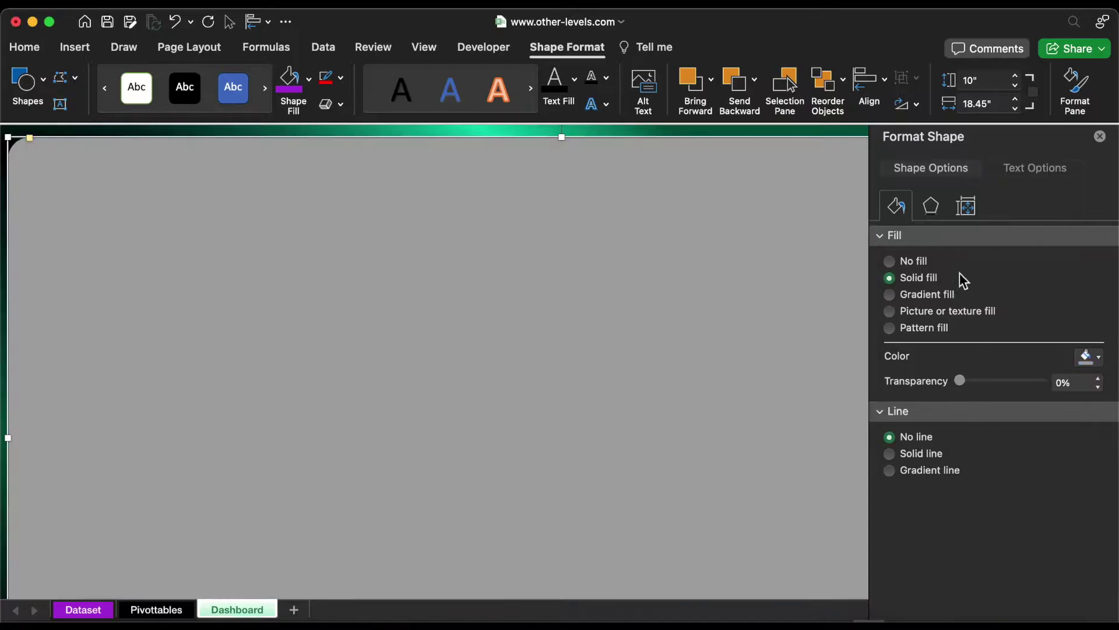
Try a top bevel preset on the gray rounded rectangle.
{"action": "left_click", "coordinate": [932, 207]}
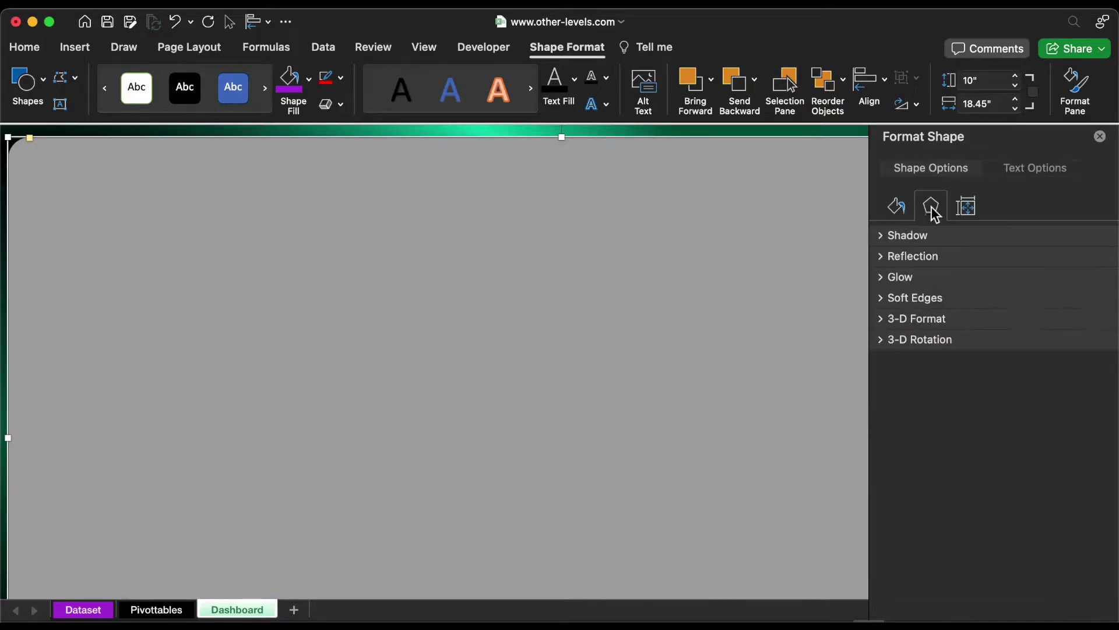
{"action": "left_click", "coordinate": [917, 317]}
{"action": "left_click", "coordinate": [916, 382]}
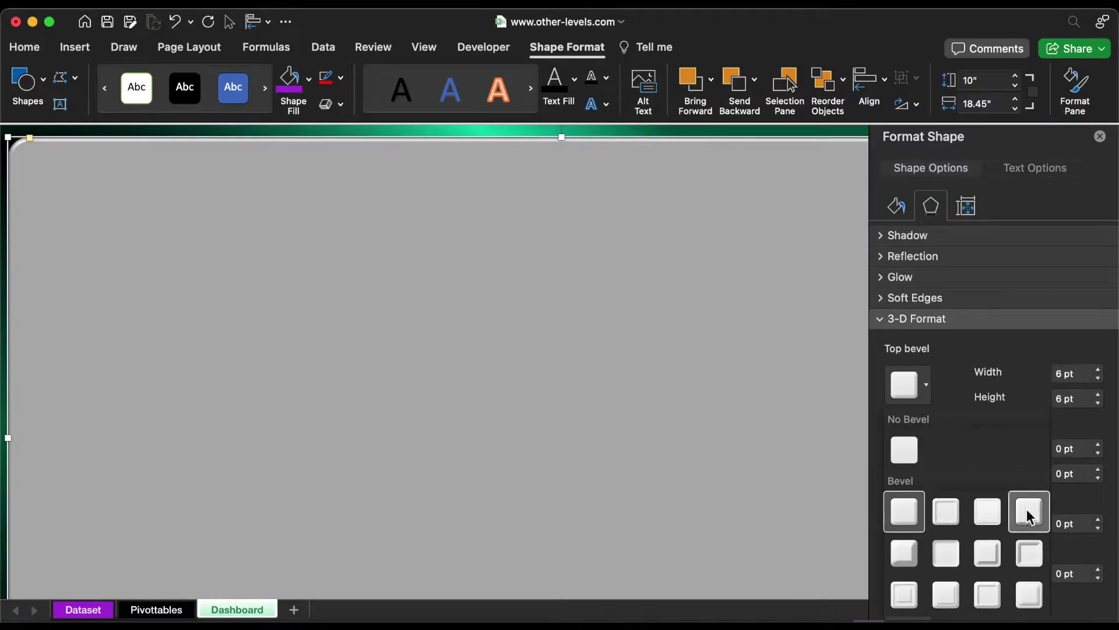
{"action": "left_click", "coordinate": [1030, 516]}
Make the gray panel's fill semi-transparent and give it a top bevel 13 pt wide and 6 pt high.
{"action": "left_click", "coordinate": [897, 207]}
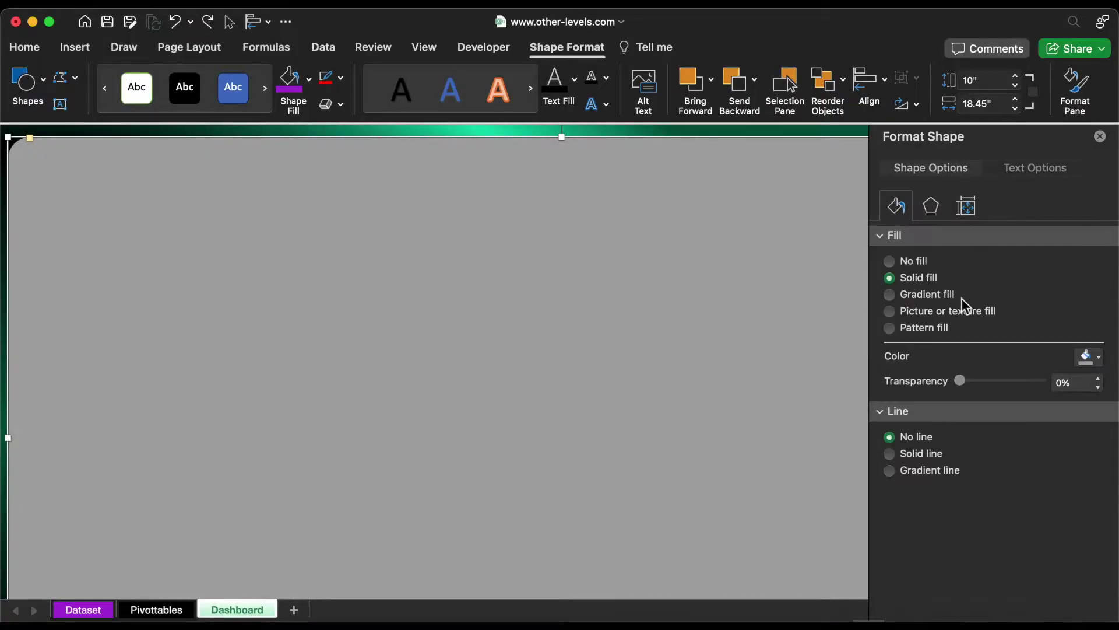
{"action": "left_click", "coordinate": [1099, 379]}
{"action": "left_click", "coordinate": [1098, 378]}
{"action": "left_click", "coordinate": [932, 206]}
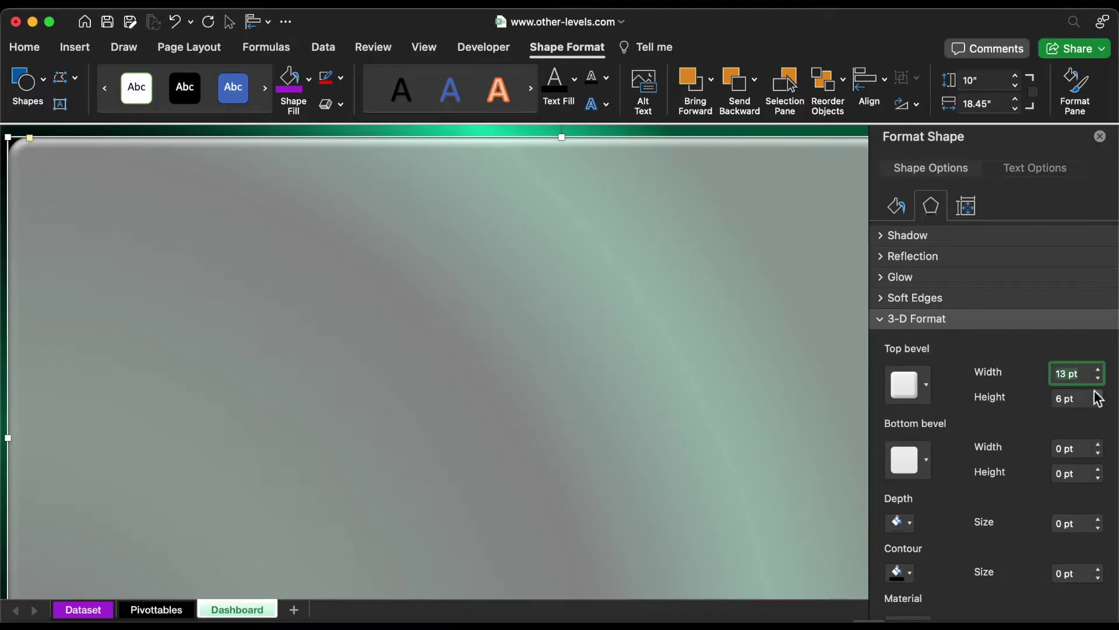
Draw a rectangle with two rounded corners on the same side over the middle of the glass panel.
{"action": "left_click", "coordinate": [75, 48]}
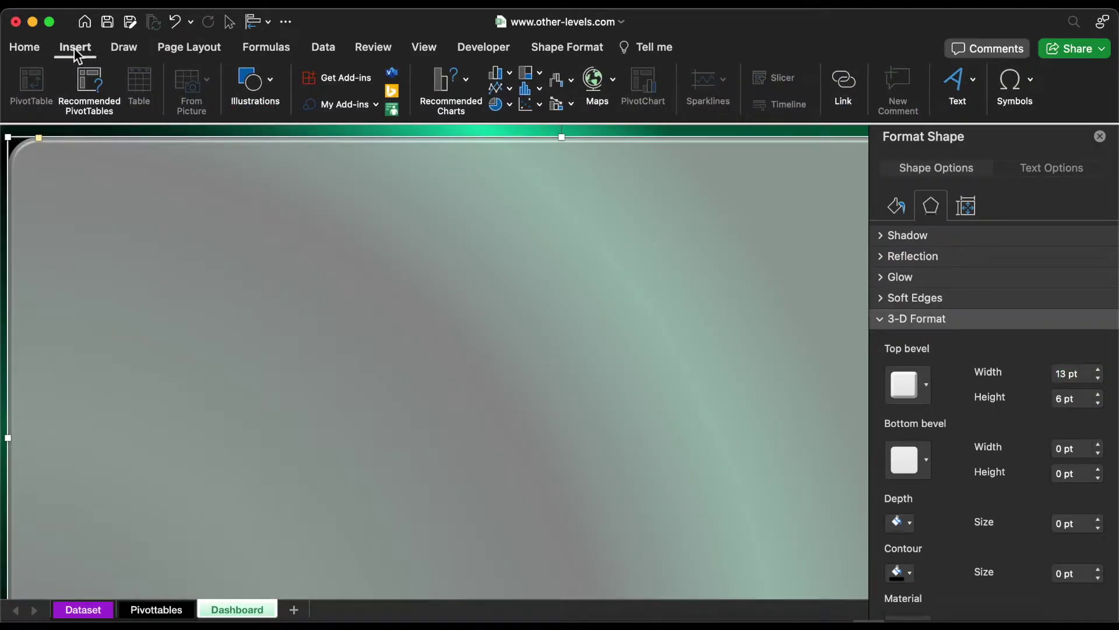
{"action": "left_click", "coordinate": [252, 83]}
{"action": "left_click", "coordinate": [188, 133]}
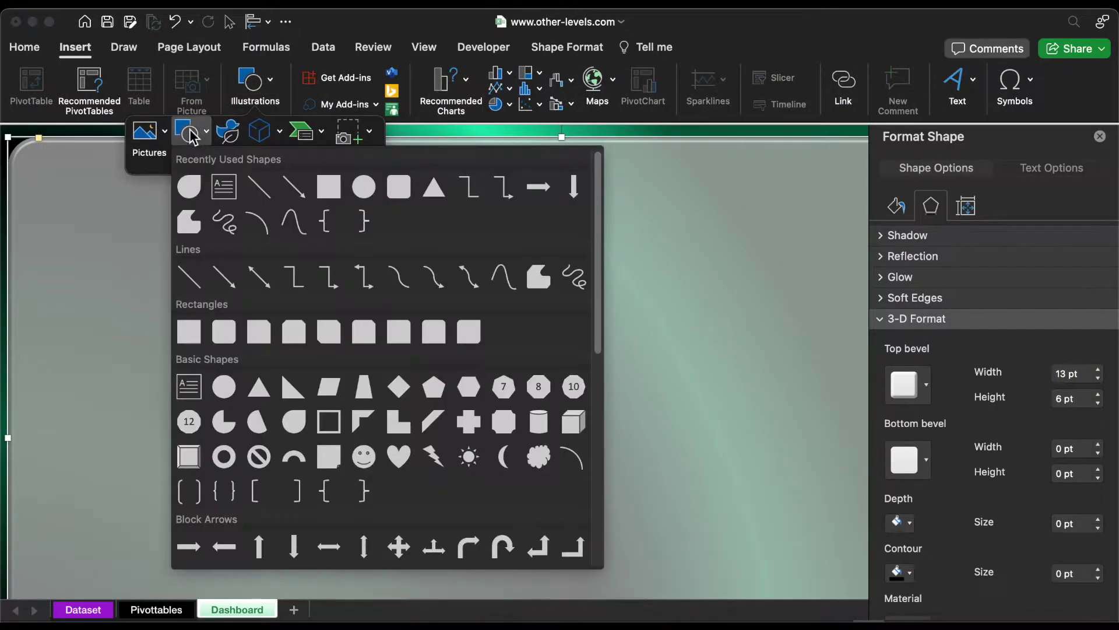
{"action": "left_click", "coordinate": [442, 338]}
{"action": "mouse_move", "coordinate": [275, 199]}
{"action": "left_mouse_down"}
{"action": "mouse_move", "coordinate": [442, 332]}
{"action": "mouse_move", "coordinate": [592, 475]}
{"action": "left_mouse_up"}
Set the new shape to 6.41" high and 9.88" wide, and rotate it right by 90°.
{"action": "left_click", "coordinate": [985, 80]}
{"action": "type", "text": "6.41"}
{"action": "key", "text": "Return"}
{"action": "key", "text": "Tab"}
{"action": "type", "text": "9"}
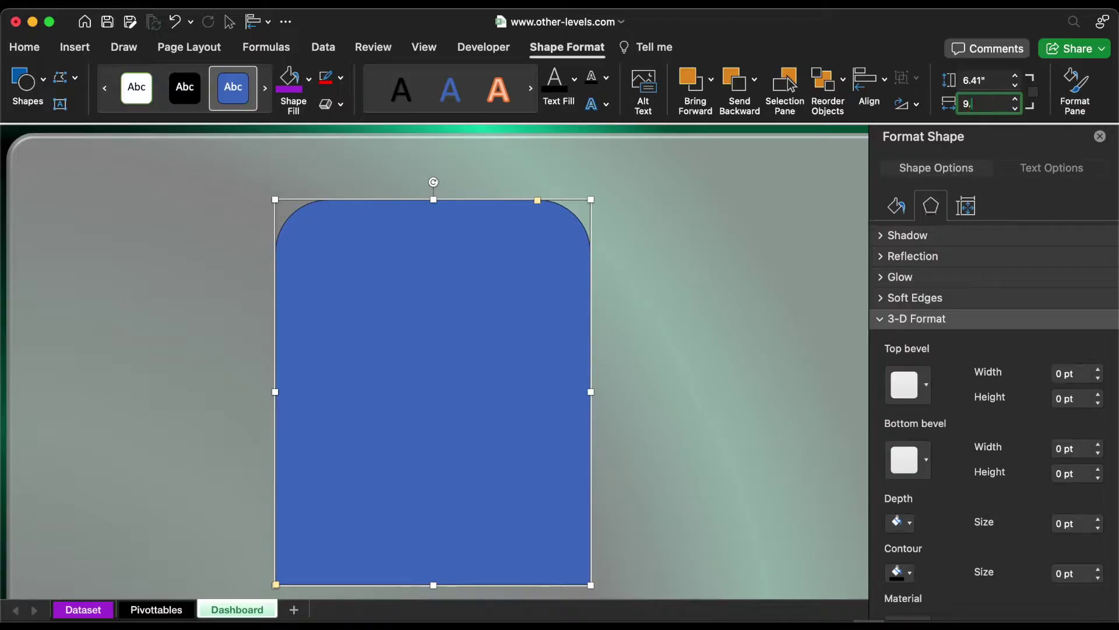
{"action": "key", "text": "Return"}
{"action": "left_click", "coordinate": [902, 103]}
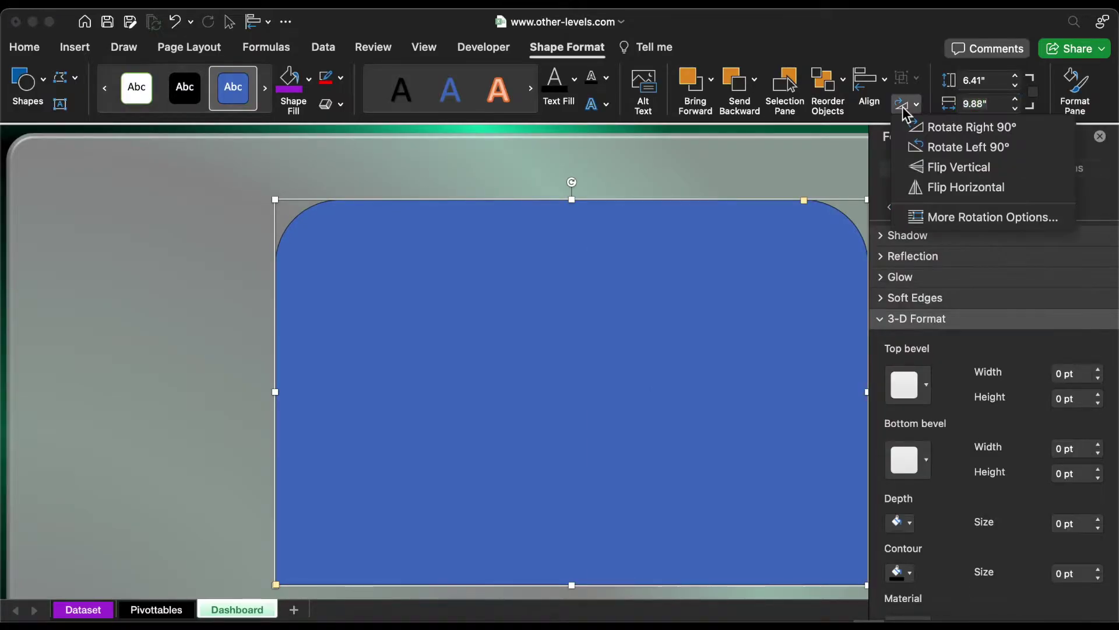
{"action": "left_click", "coordinate": [921, 125]}
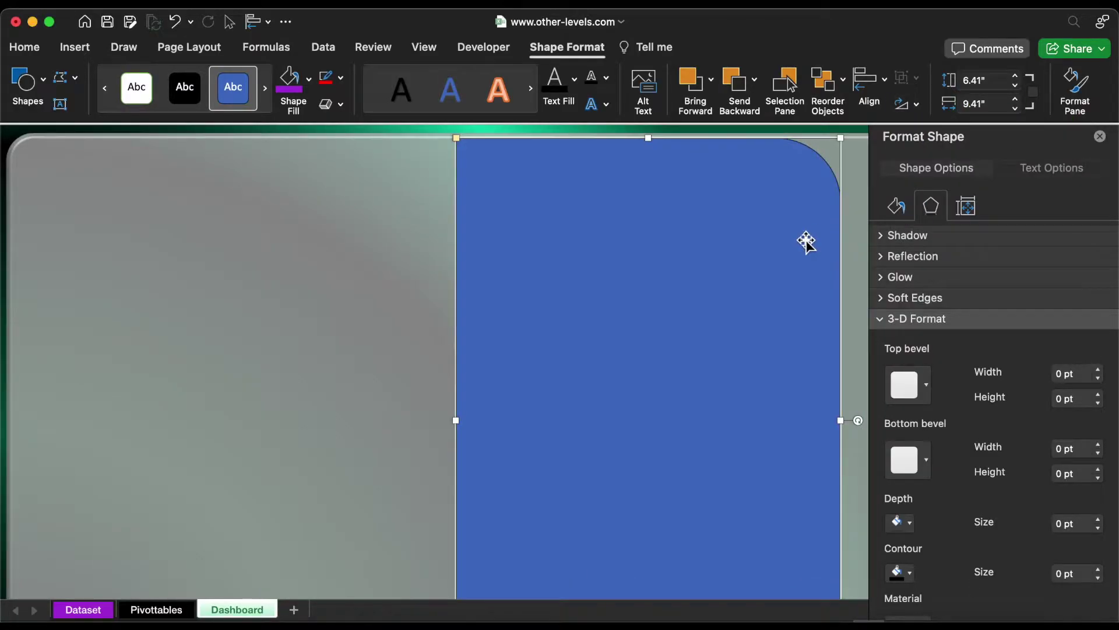
Give the rotated shape a solid black fill with no outline.
{"action": "left_click", "coordinate": [896, 207]}
{"action": "left_click", "coordinate": [1085, 357]}
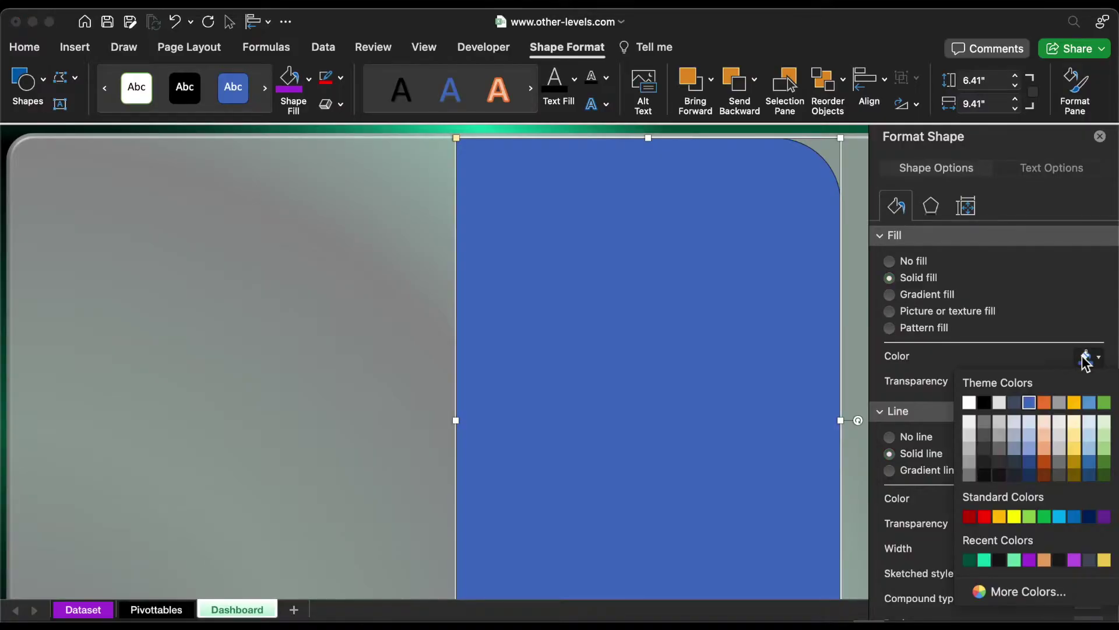
{"action": "left_click", "coordinate": [984, 402]}
Fit the black shape against the glass panel's right edge at a length of 9.88", and align their middles vertically.
{"action": "scroll", "coordinate": [642, 350], "scroll_direction": "right", "scroll_amount": 3}
{"action": "left_click_drag", "start_coordinate": [512, 333], "coordinate": [597, 305]}
{"action": "scroll", "coordinate": [641, 362], "scroll_direction": "down", "scroll_amount": 5}
{"action": "left_click_drag", "start_coordinate": [707, 483], "coordinate": [711, 537]}
{"action": "scroll", "coordinate": [692, 359], "scroll_direction": "up", "scroll_amount": 5}
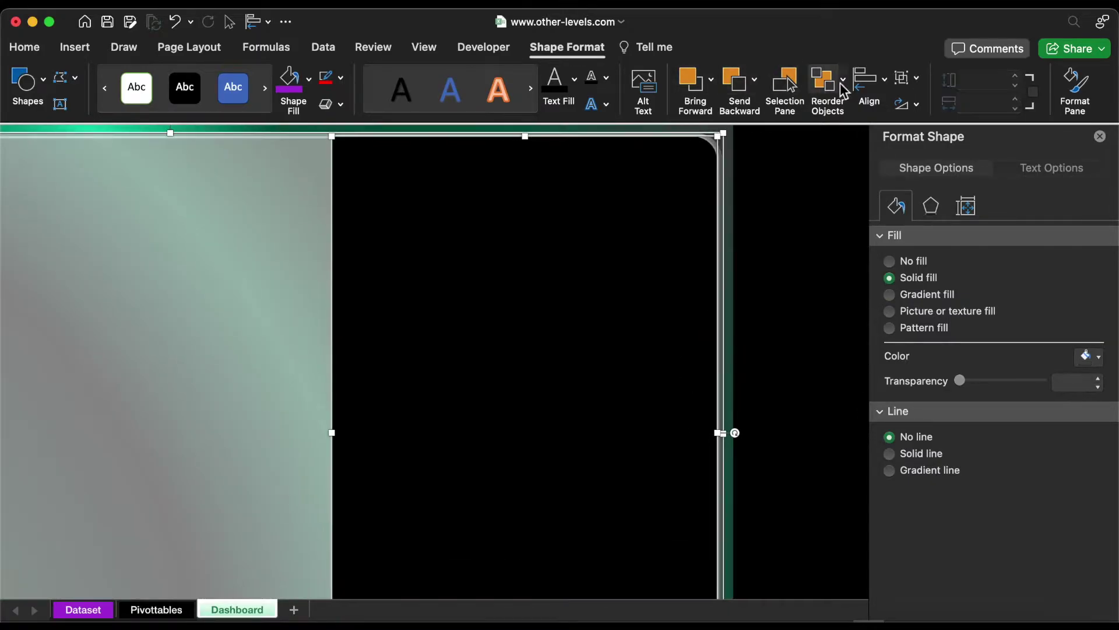
{"action": "left_click", "coordinate": [863, 78]}
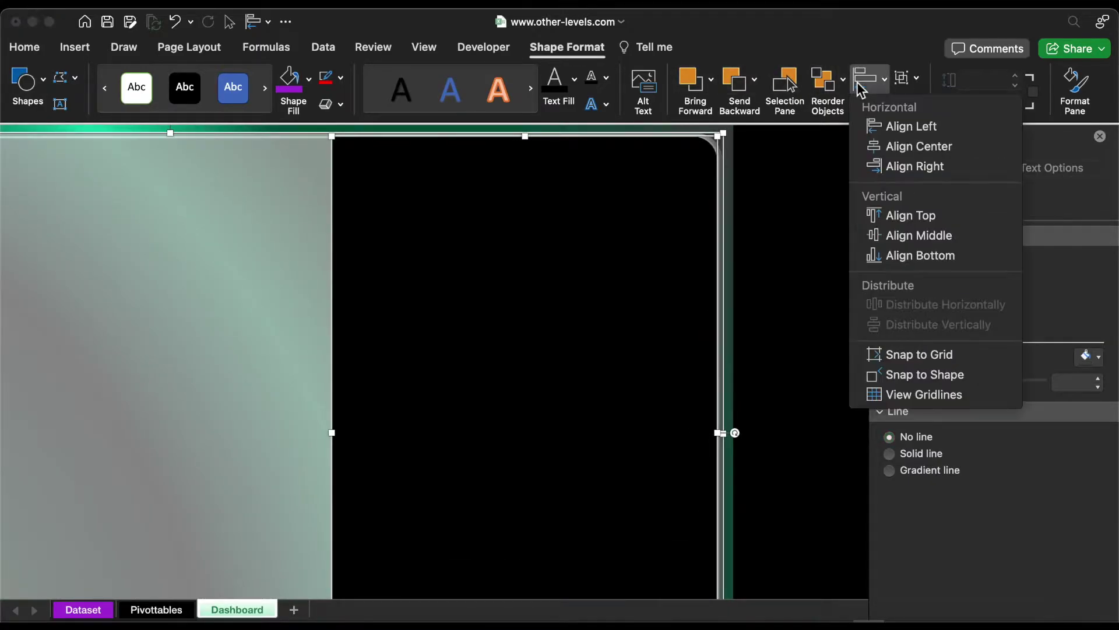
{"action": "left_click", "coordinate": [917, 236]}
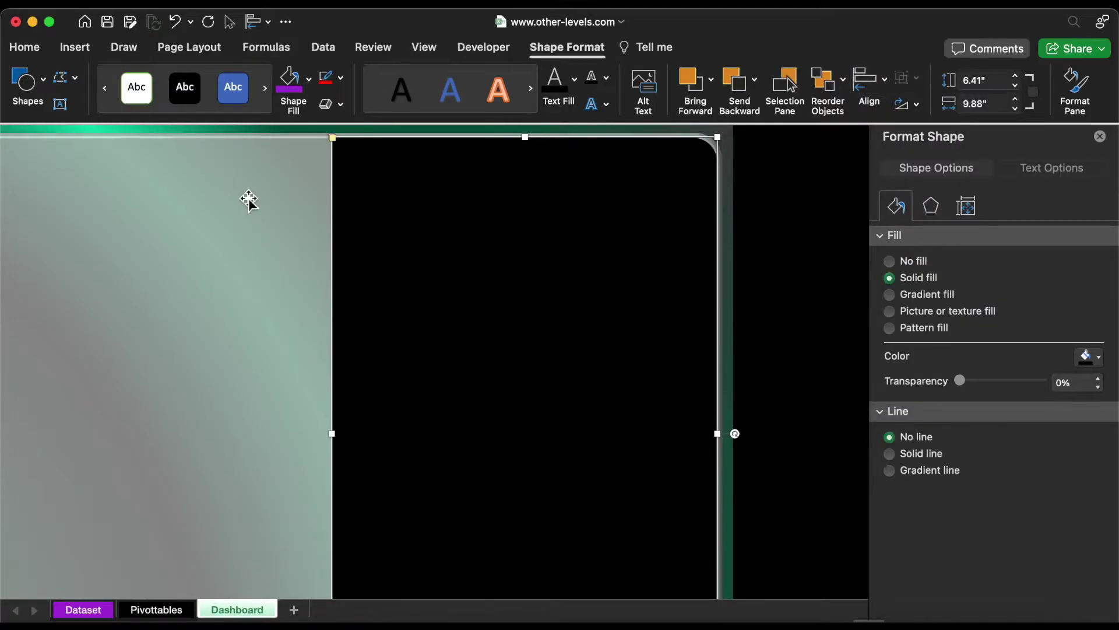
Place a copy of the black shape on the left part of the panel and flip it horizontally.
{"action": "scroll", "coordinate": [249, 200], "scroll_direction": "left", "scroll_amount": 4}
{"action": "left_click_drag", "start_coordinate": [643, 277], "coordinate": [175, 302]}
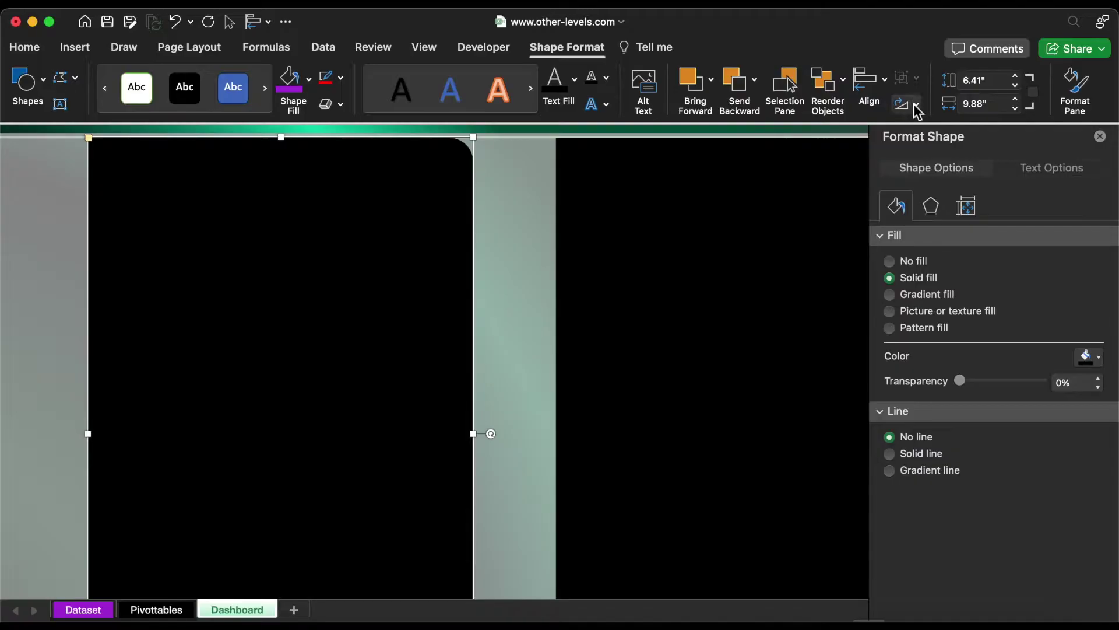
{"action": "left_click", "coordinate": [917, 105]}
{"action": "left_click", "coordinate": [934, 187]}
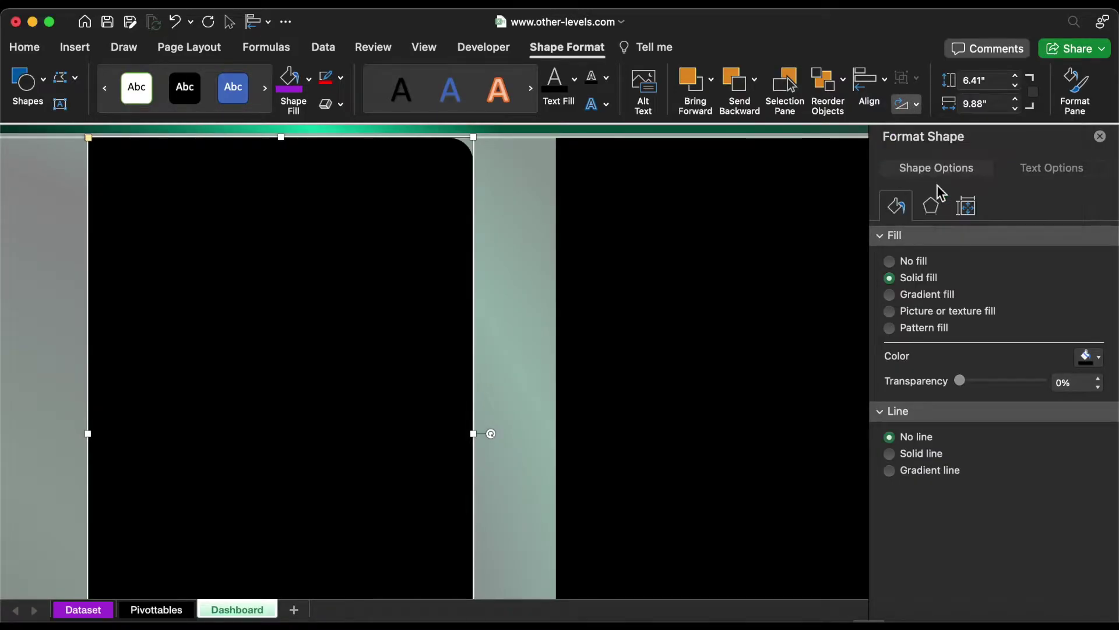
Move the flipped copy to the panel's left edge and stretch it rightward to about 11.85" across.
{"action": "scroll", "coordinate": [345, 322], "scroll_direction": "left", "scroll_amount": 3}
{"action": "left_click_drag", "start_coordinate": [344, 322], "coordinate": [153, 323]}
{"action": "left_click_drag", "start_coordinate": [394, 432], "coordinate": [723, 433]}
Fill the large left shape with the recently used light mint green and deselect it.
{"action": "left_click", "coordinate": [308, 79]}
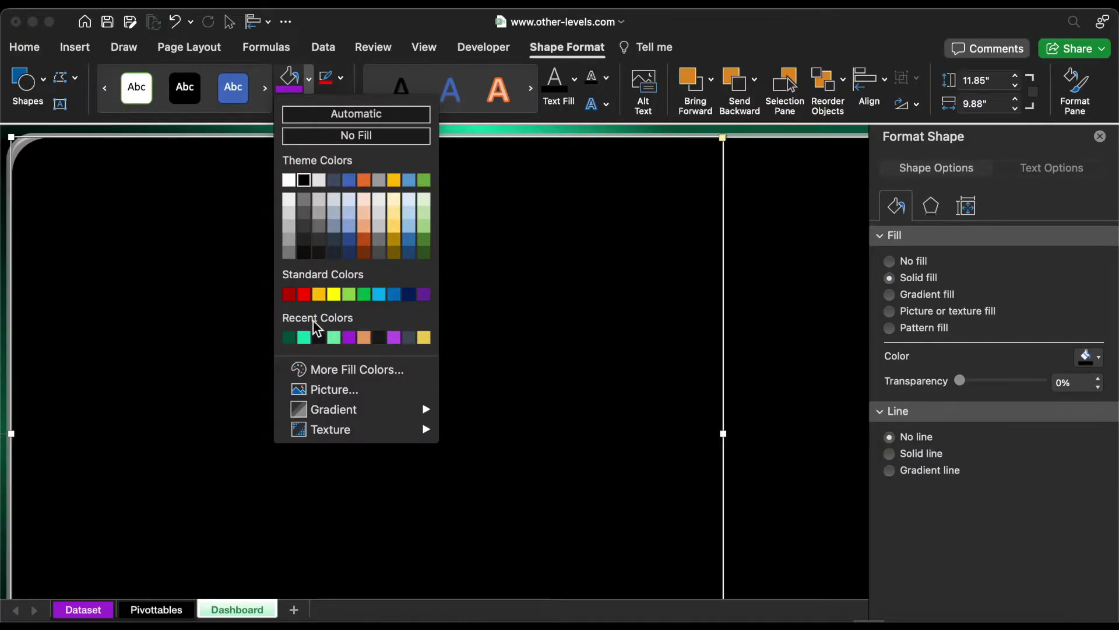
{"action": "left_click", "coordinate": [304, 337]}
{"action": "key", "text": "Escape"}
Draw a rectangle 2.09" high by 4.18" wide on the mint green shape and move it against that shape's right edge.
{"action": "left_click", "coordinate": [76, 47]}
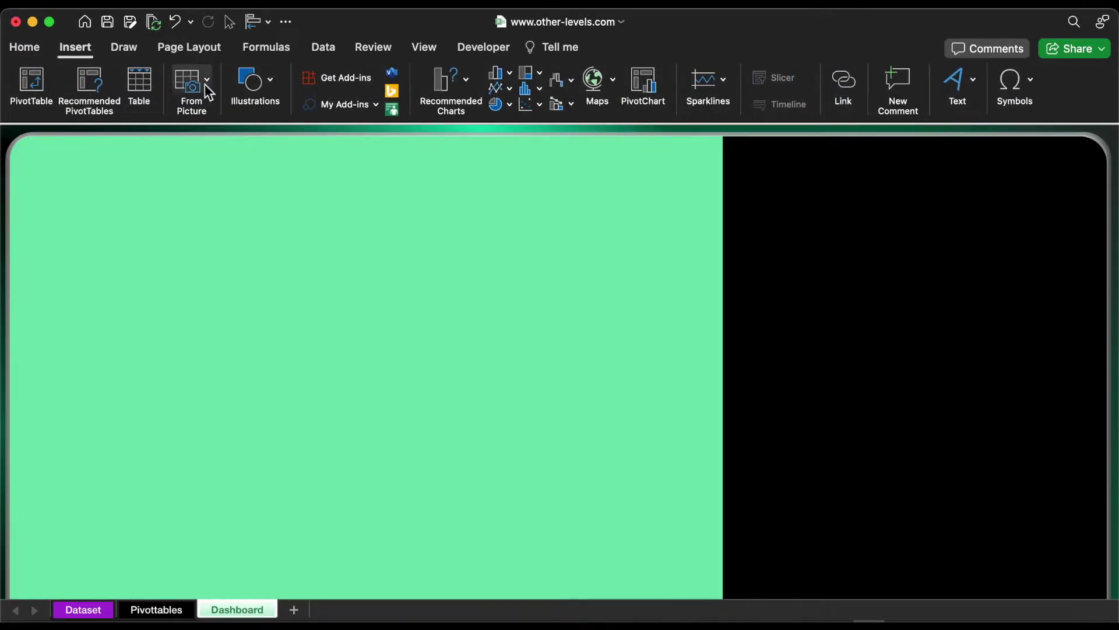
{"action": "left_click", "coordinate": [251, 81]}
{"action": "left_click", "coordinate": [189, 137]}
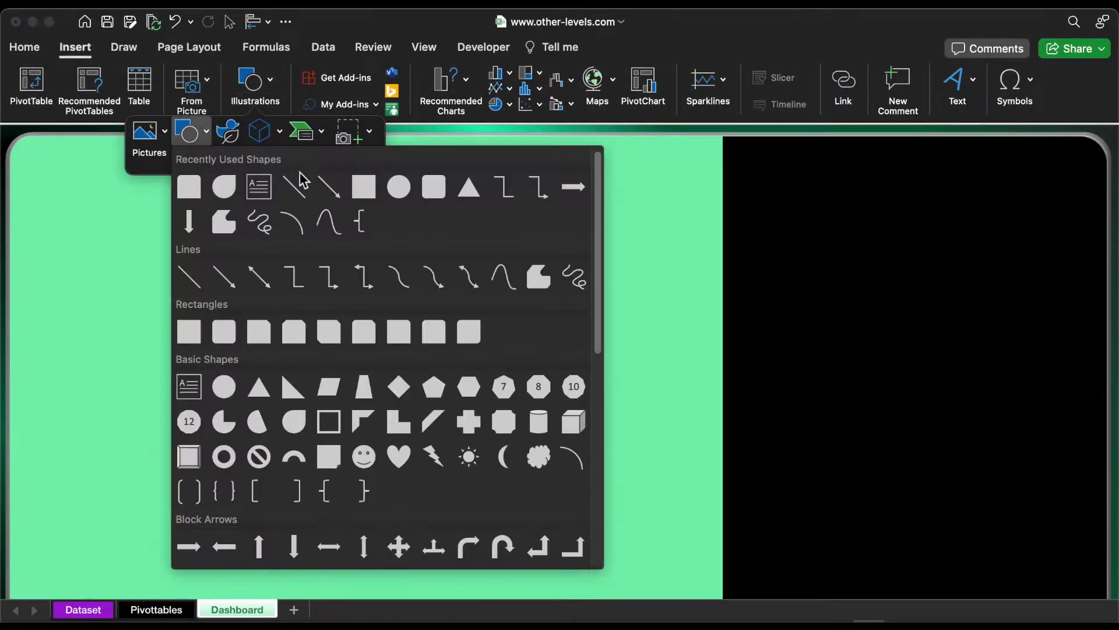
{"action": "left_click", "coordinate": [362, 185]}
{"action": "mouse_move", "coordinate": [314, 182]}
{"action": "left_mouse_down"}
{"action": "mouse_move", "coordinate": [300, 176]}
{"action": "mouse_move", "coordinate": [387, 227]}
{"action": "mouse_move", "coordinate": [480, 214]}
{"action": "mouse_move", "coordinate": [618, 237]}
{"action": "left_mouse_up"}
{"action": "left_click", "coordinate": [985, 79]}
{"action": "type", "text": "2.09"}
{"action": "key", "text": "Return"}
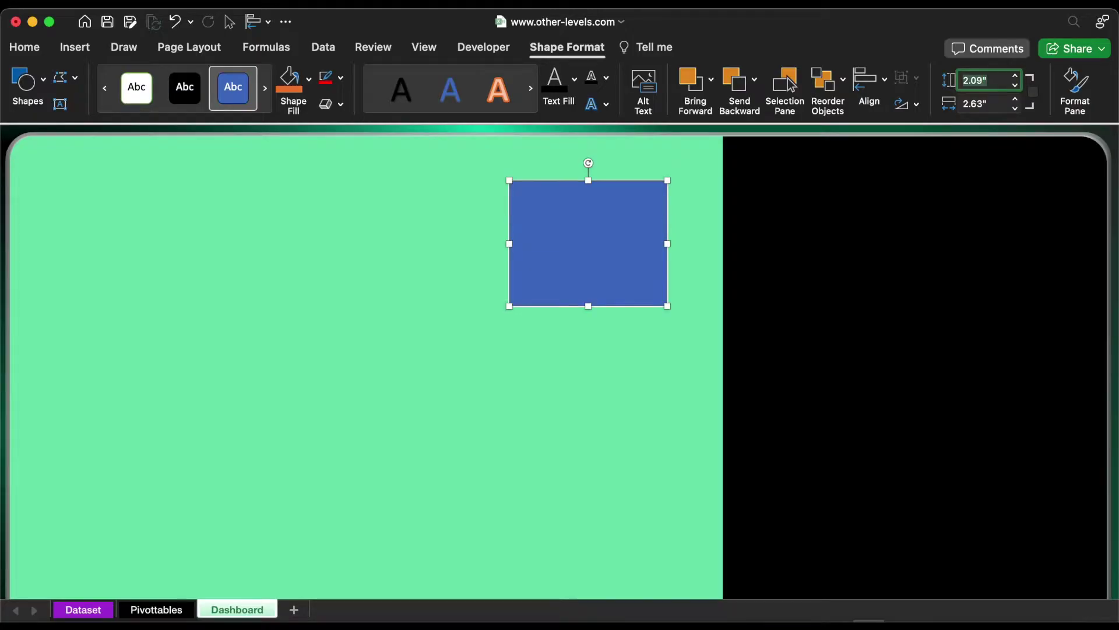
{"action": "left_click", "coordinate": [999, 104]}
{"action": "type", "text": "4.18"}
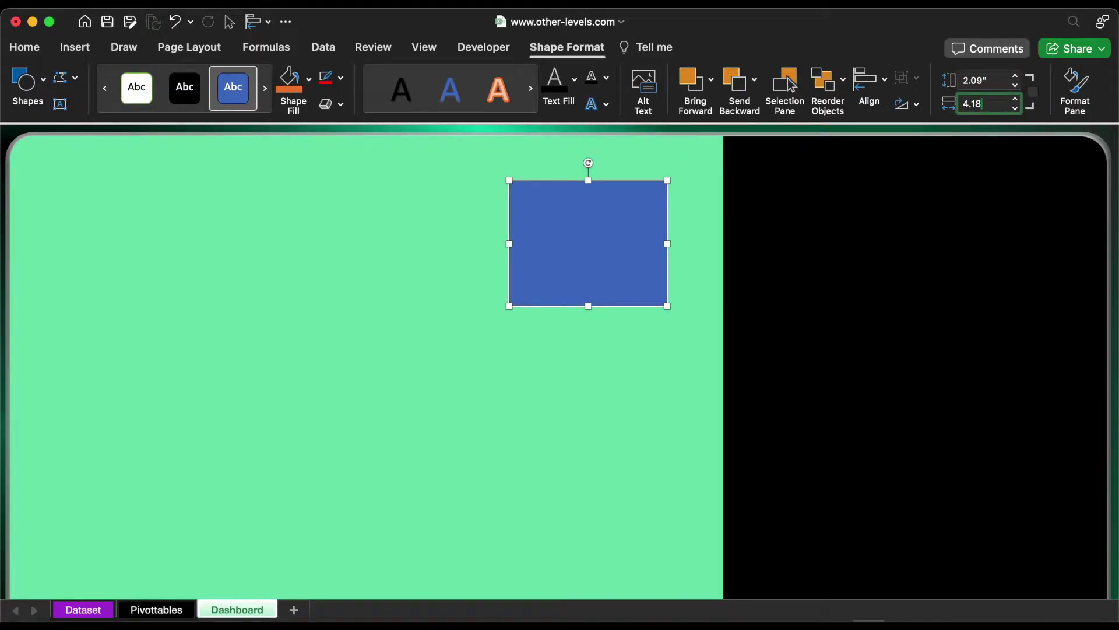
{"action": "key", "text": "Return"}
{"action": "left_click_drag", "start_coordinate": [655, 273], "coordinate": [617, 253]}
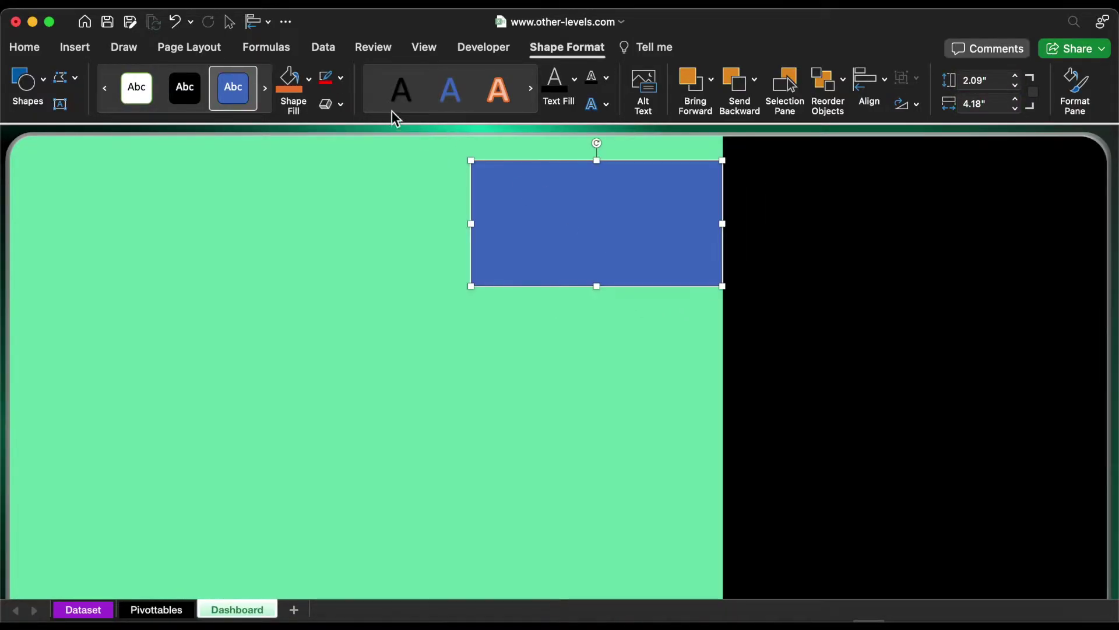
Remove the new rectangle's outline and fill it with black.
{"action": "left_click", "coordinate": [341, 78]}
{"action": "left_click", "coordinate": [361, 125]}
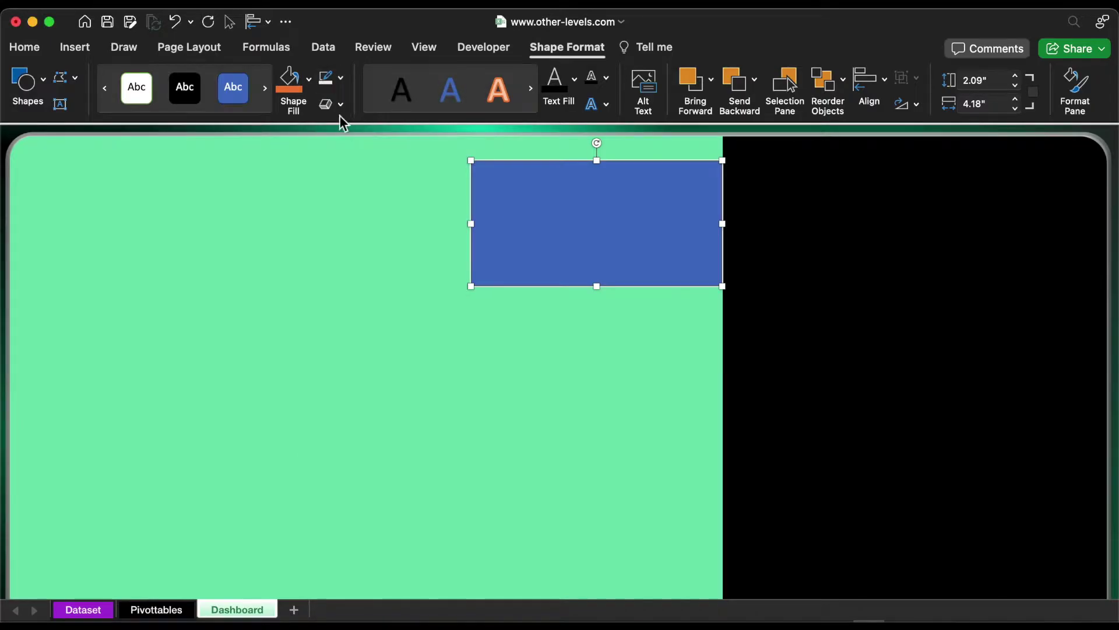
{"action": "left_click", "coordinate": [309, 79]}
{"action": "left_click", "coordinate": [304, 181]}
Move the black rectangle up and align its top with the large black shape beside it.
{"action": "left_click_drag", "start_coordinate": [600, 249], "coordinate": [599, 231]}
{"action": "left_click", "coordinate": [819, 247], "text": "shift"}
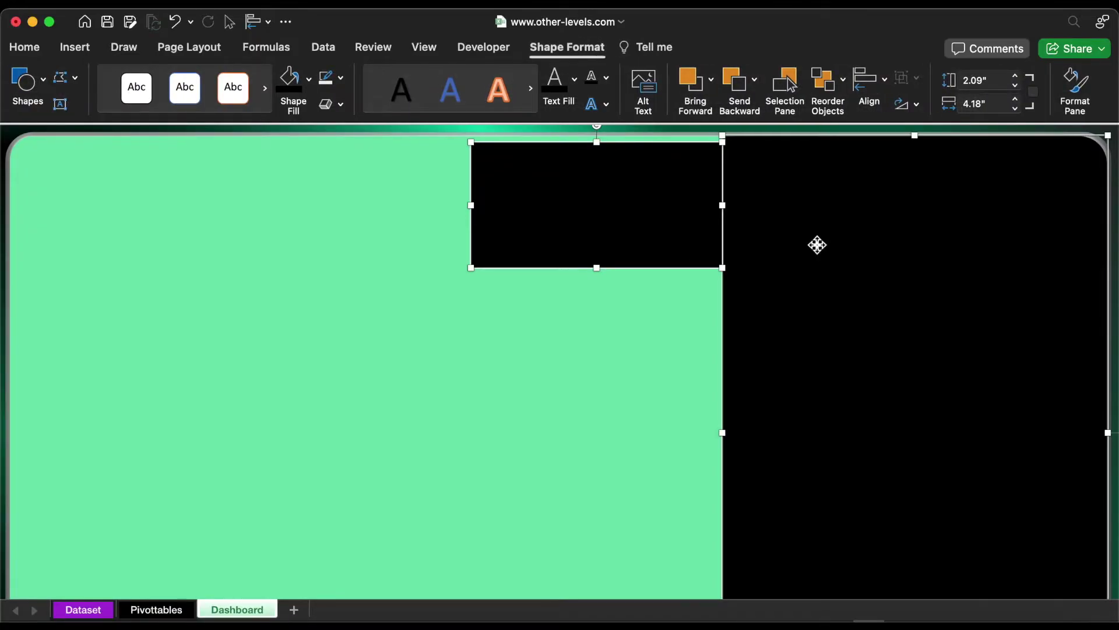
{"action": "left_click", "coordinate": [875, 84]}
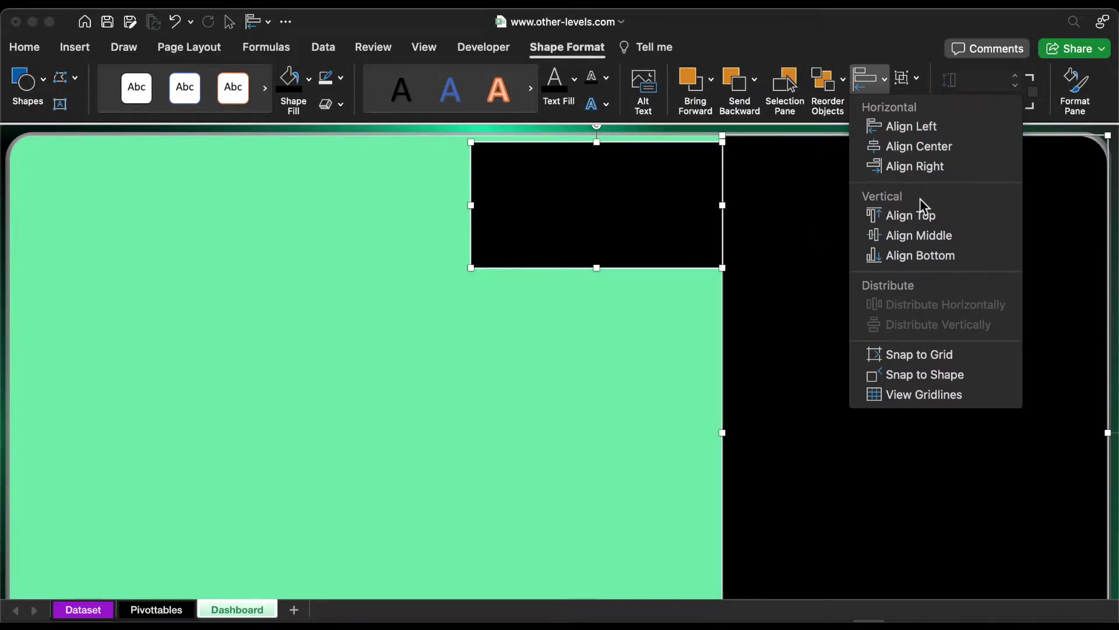
{"action": "left_click", "coordinate": [920, 213]}
Copy the black rectangle, size the copy 7.39" high by 9.01" wide, and fit it directly beneath the first, flush with the right black shape.
{"action": "left_click_drag", "start_coordinate": [564, 243], "coordinate": [373, 372]}
{"action": "triple_click", "coordinate": [986, 81]}
{"action": "type", "text": "7"}
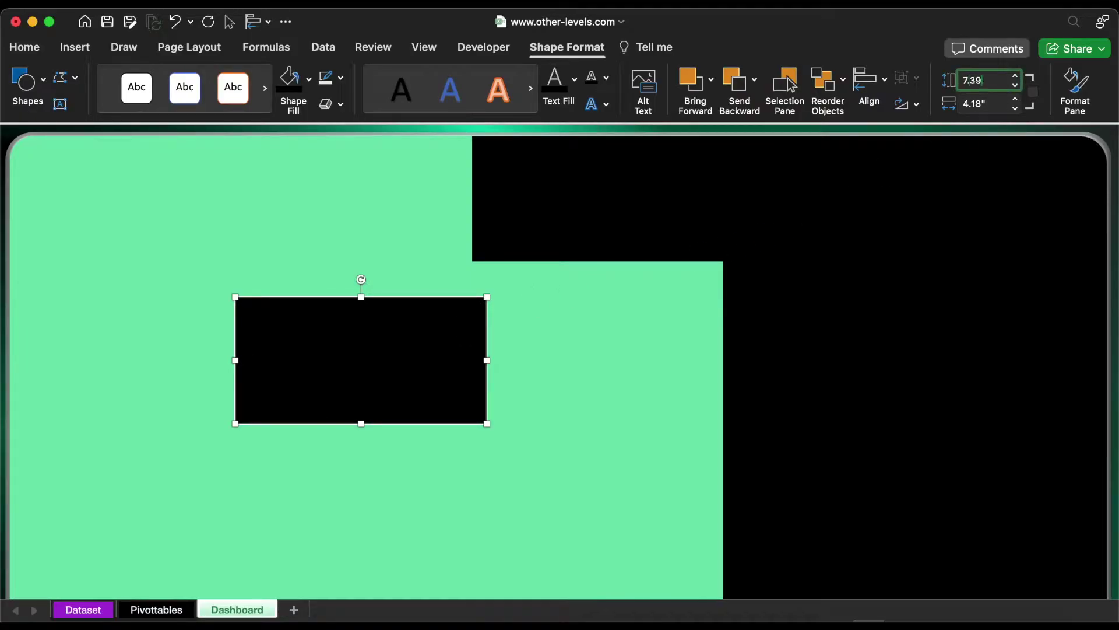
{"action": "type", "text": ".39"}
{"action": "key", "text": "Return"}
{"action": "left_click", "coordinate": [994, 103]}
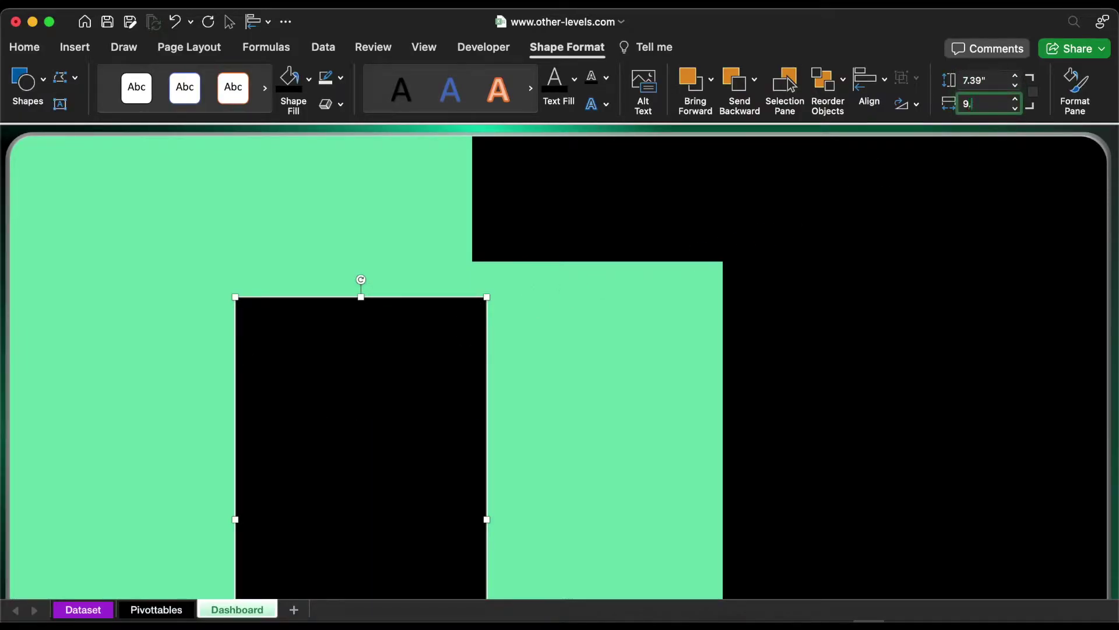
{"action": "type", "text": "9.01"}
{"action": "key", "text": "Return"}
{"action": "left_click_drag", "start_coordinate": [652, 425], "coordinate": [598, 397]}
{"action": "left_click_drag", "start_coordinate": [662, 373], "coordinate": [665, 366]}
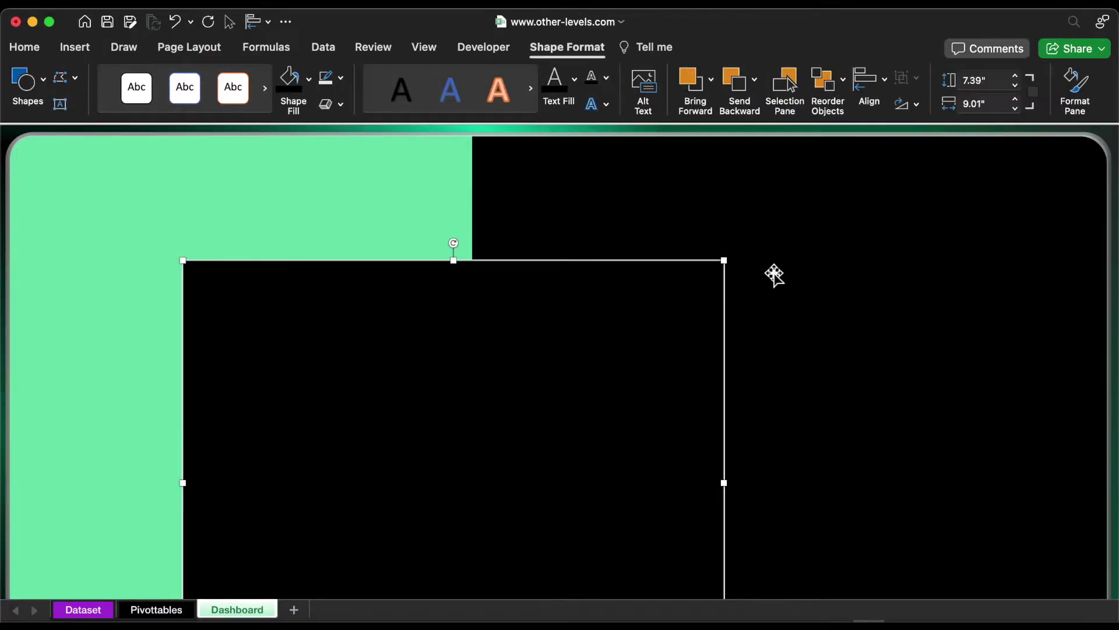
Apply the outer shadow preset offset to the bottom left to the large black rectangle.
{"action": "left_click", "coordinate": [1075, 90]}
{"action": "left_click", "coordinate": [944, 206]}
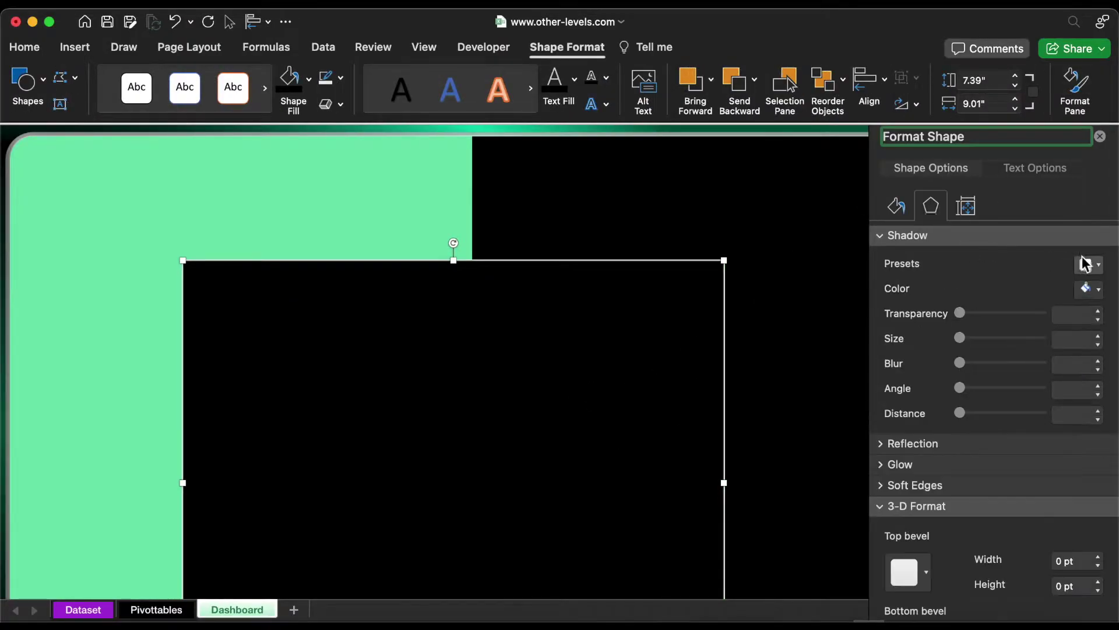
{"action": "left_click", "coordinate": [1090, 268]}
{"action": "left_click", "coordinate": [1077, 395]}
{"action": "scroll", "coordinate": [687, 425], "scroll_direction": "down", "scroll_amount": 5}
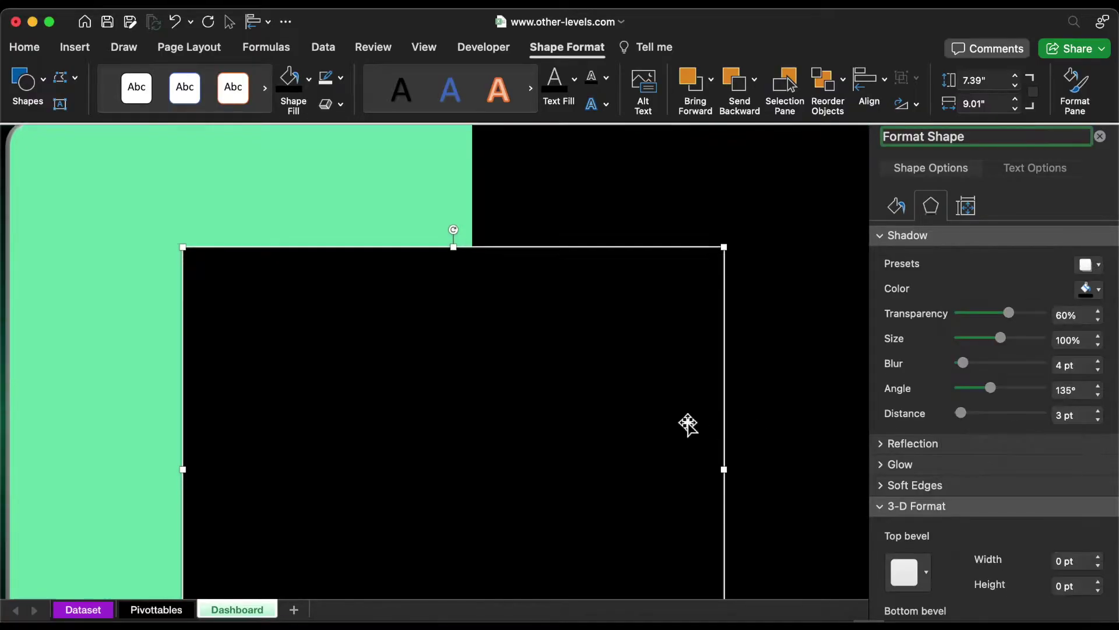
Set the rectangle's shadow to 66% transparency, 102% size, 48 pt blur and 19 pt distance, and deselect it.
{"action": "left_click", "coordinate": [1098, 311]}
{"action": "left_click", "coordinate": [1098, 336]}
{"action": "left_click", "coordinate": [1062, 365]}
{"action": "type", "text": "8"}
{"action": "key", "text": "Return"}
{"action": "left_click", "coordinate": [1091, 423]}
{"action": "type", "text": "19"}
{"action": "key", "text": "Return"}
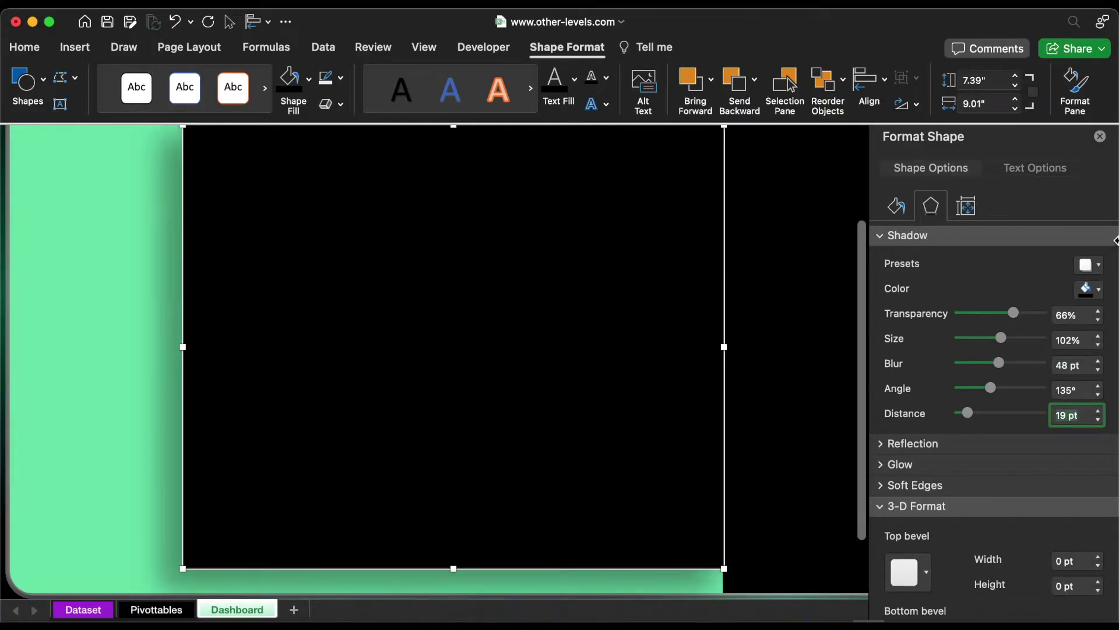
{"action": "left_click", "coordinate": [1100, 138]}
{"action": "left_click", "coordinate": [864, 282]}
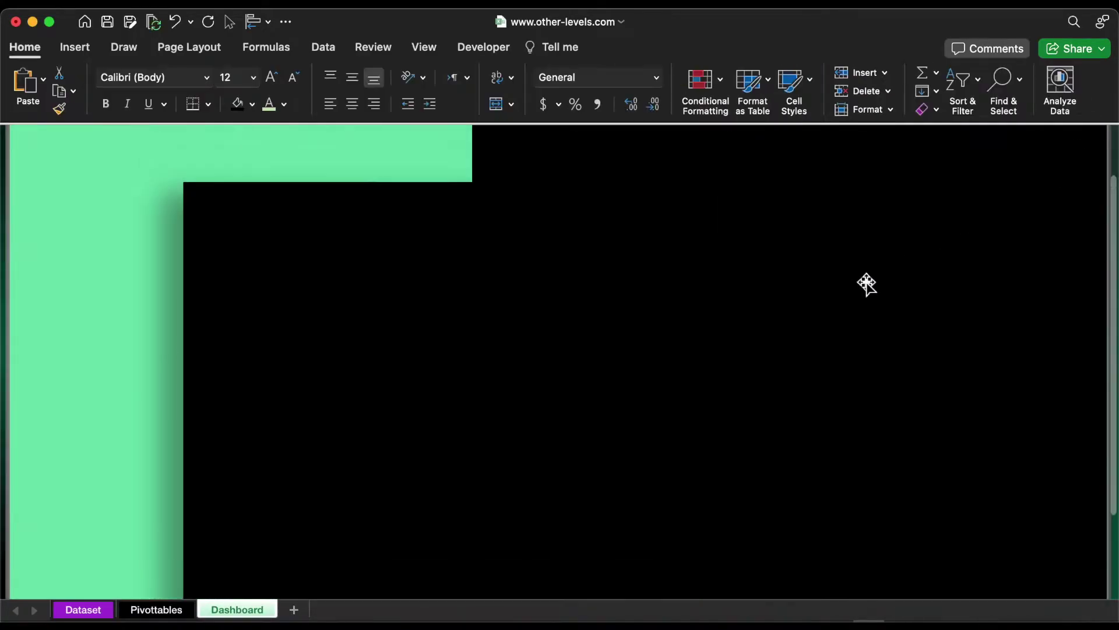
Insert the white logo picture over the cells at the mint green area's upper-left corner.
{"action": "left_click", "coordinate": [75, 47]}
{"action": "left_click", "coordinate": [255, 87]}
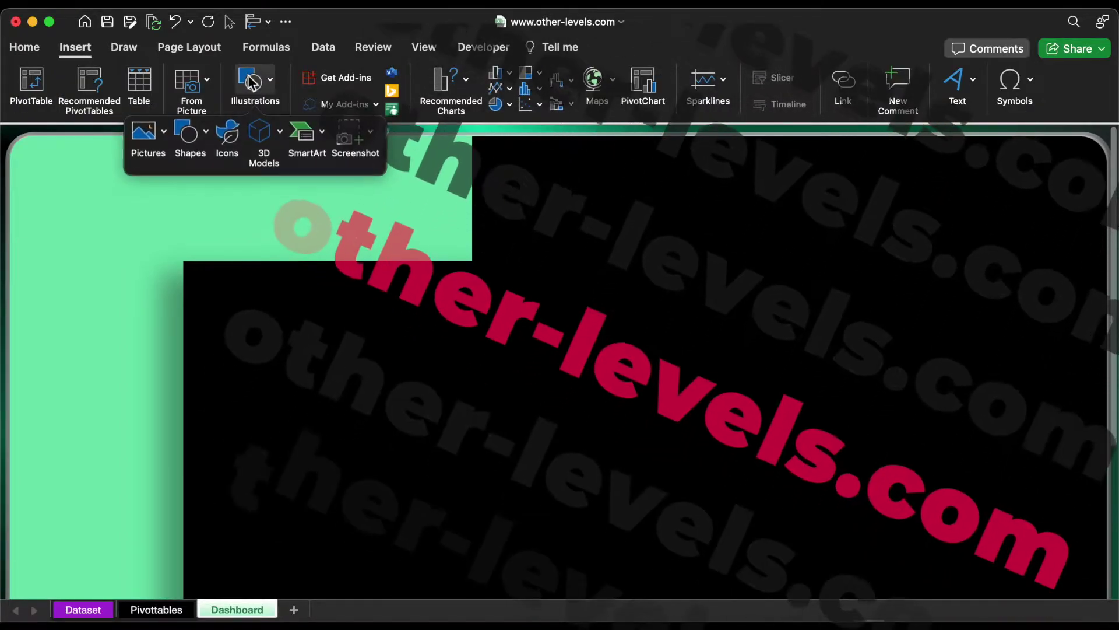
{"action": "left_click", "coordinate": [158, 136]}
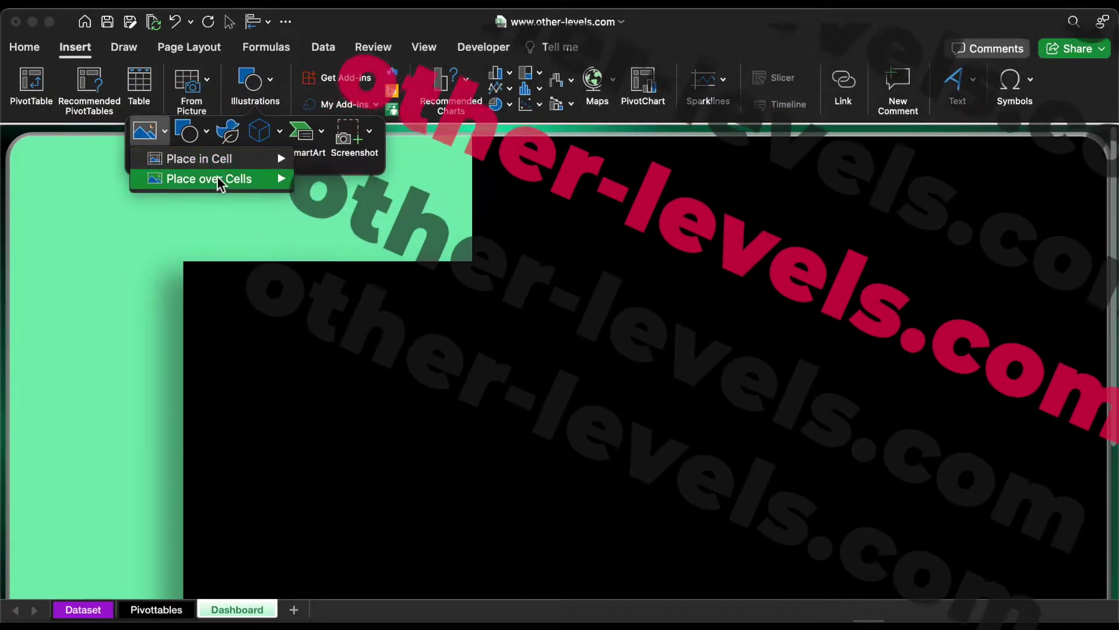
{"action": "mouse_move", "coordinate": [274, 179]}
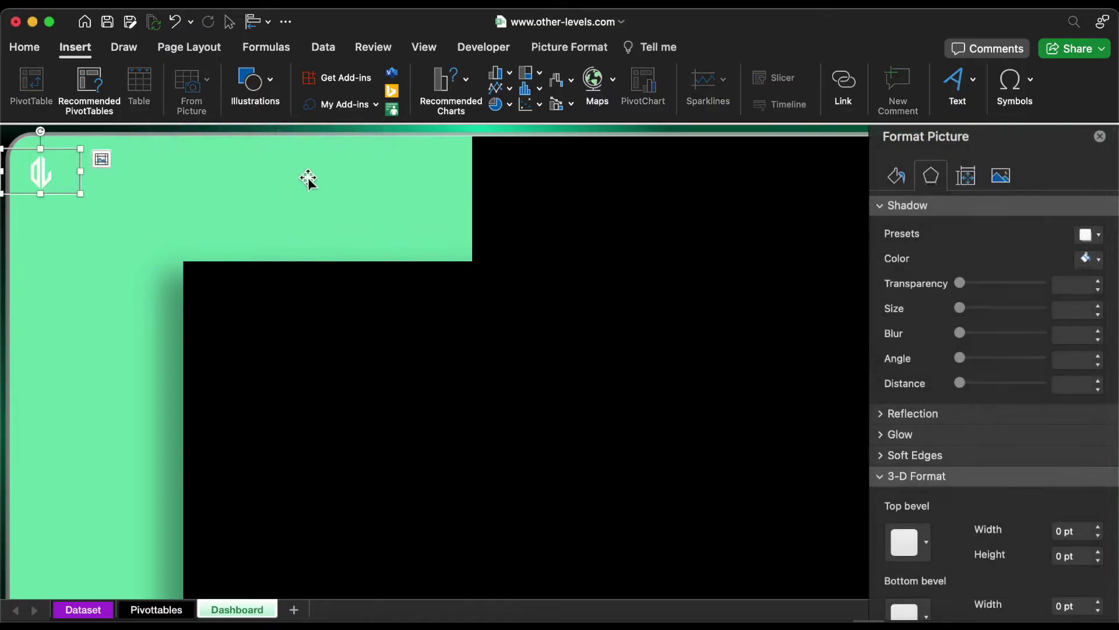
Give the logo a bottom-left outer shadow with 81% transparency, 7 pt blur and 4 pt distance.
{"action": "left_click", "coordinate": [1099, 235]}
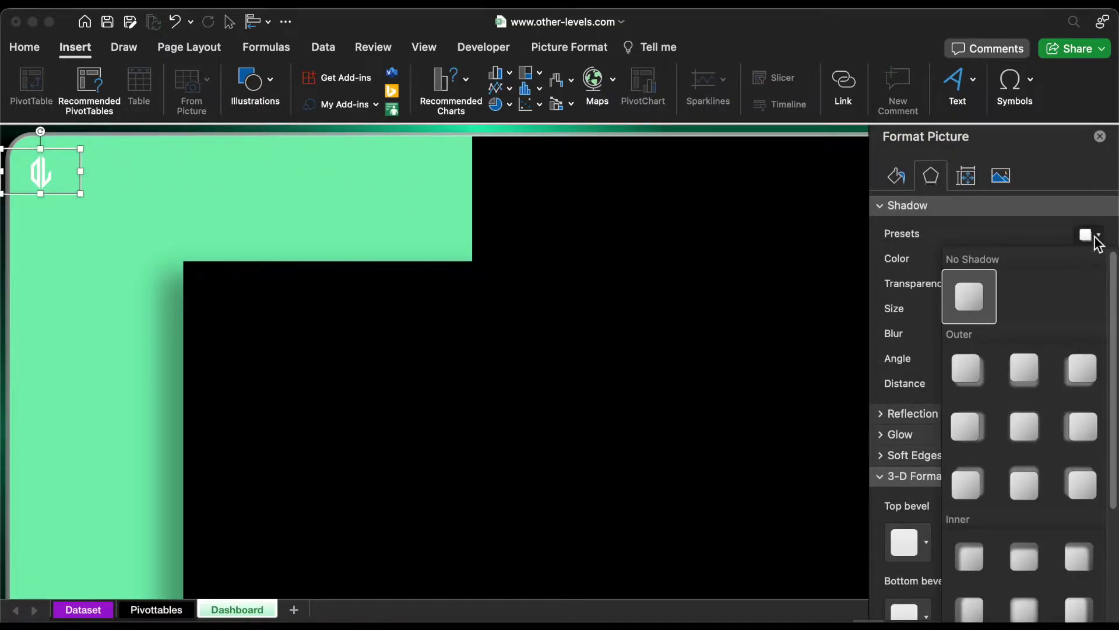
{"action": "left_click", "coordinate": [1077, 368]}
{"action": "left_click", "coordinate": [1089, 289]}
{"action": "type", "text": "81"}
{"action": "key", "text": "Return"}
{"action": "left_click", "coordinate": [1083, 340]}
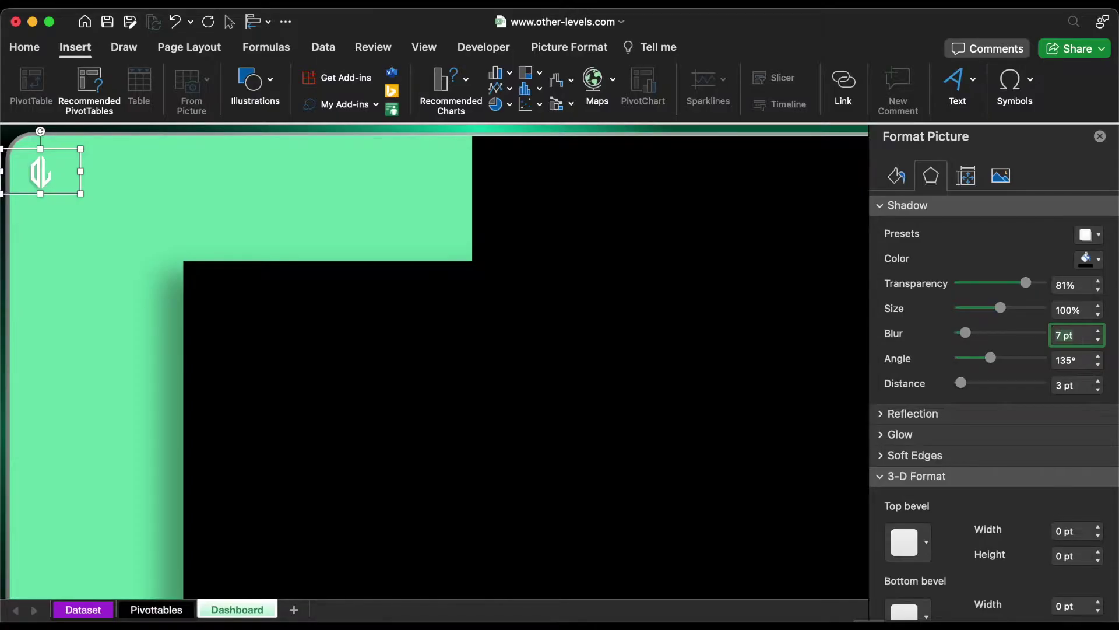
{"action": "left_click", "coordinate": [1098, 381]}
Add text boxes for the Other Levels name and web address, the Logistics Transportation Management title with subtitle, and the New Truck Driving Laws notes.
{"action": "left_click", "coordinate": [254, 82]}
{"action": "left_click", "coordinate": [188, 138]}
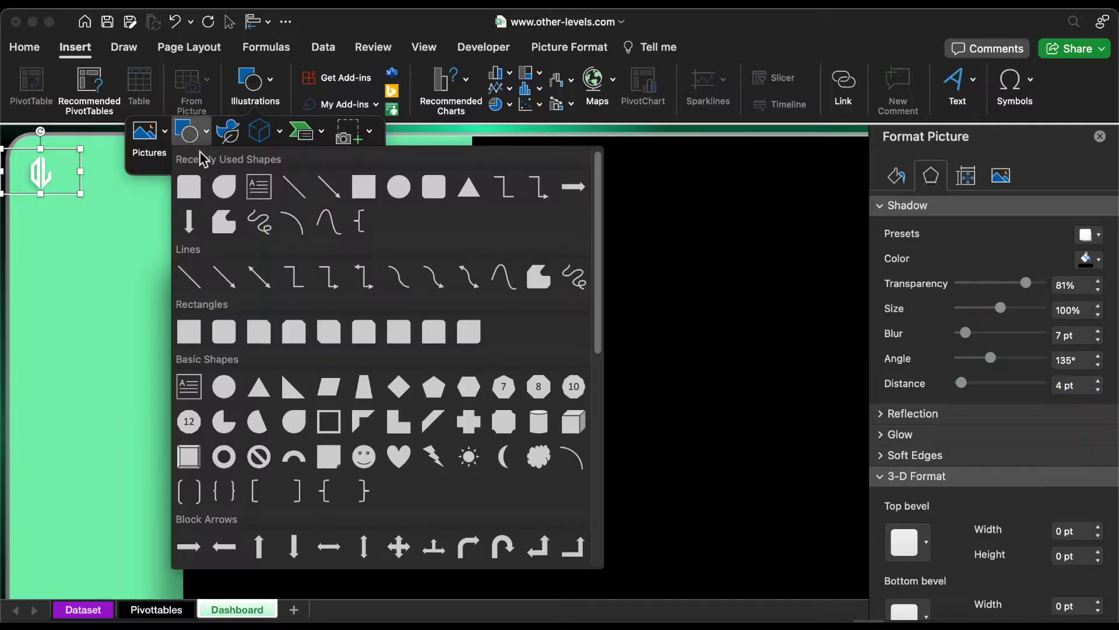
{"action": "left_click", "coordinate": [255, 185]}
{"action": "left_click_drag", "start_coordinate": [111, 151], "coordinate": [243, 208]}
{"action": "left_click_drag", "start_coordinate": [208, 155], "coordinate": [177, 163]}
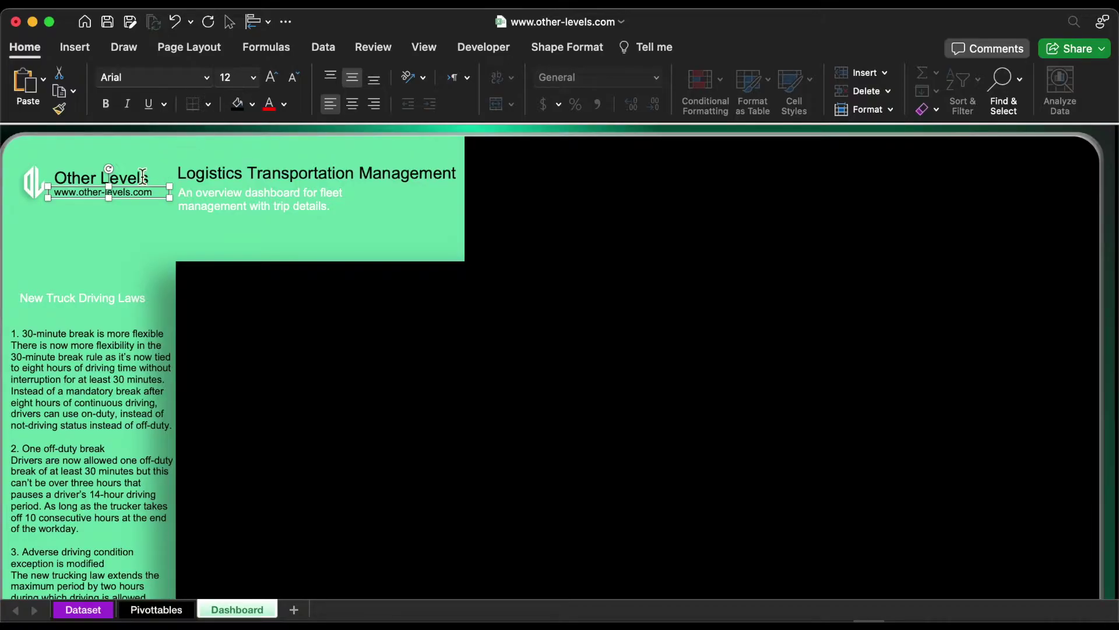
Check the font, size, color and alignment settings of the header texts and the New Truck Driving Laws notes.
{"action": "left_click", "coordinate": [142, 177]}
{"action": "left_click", "coordinate": [382, 171]}
{"action": "left_click", "coordinate": [247, 225]}
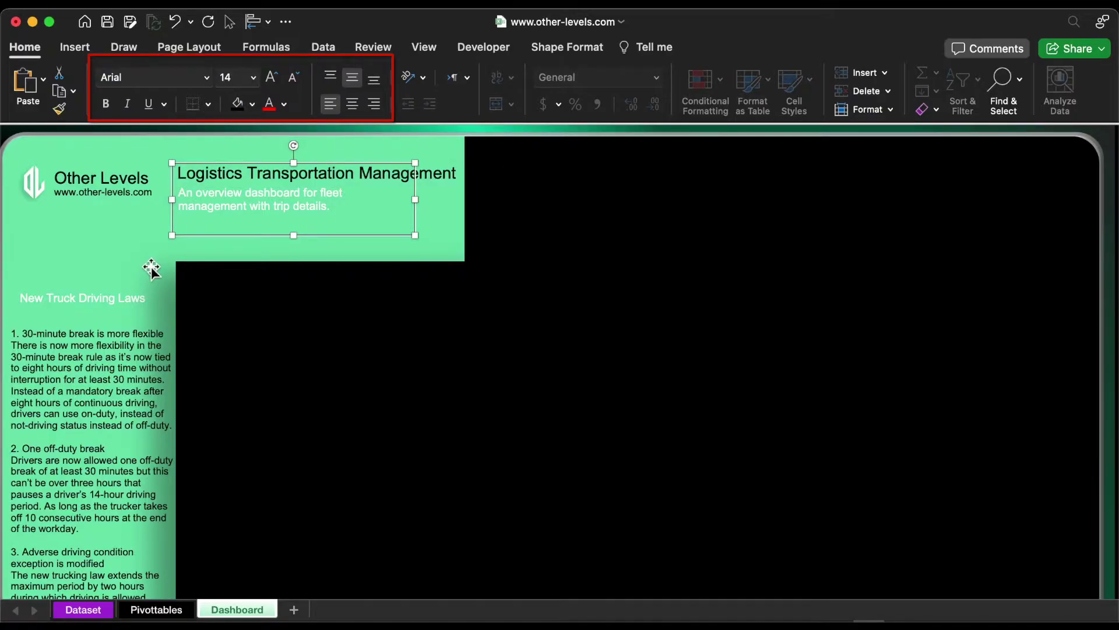
{"action": "double_click", "coordinate": [121, 291]}
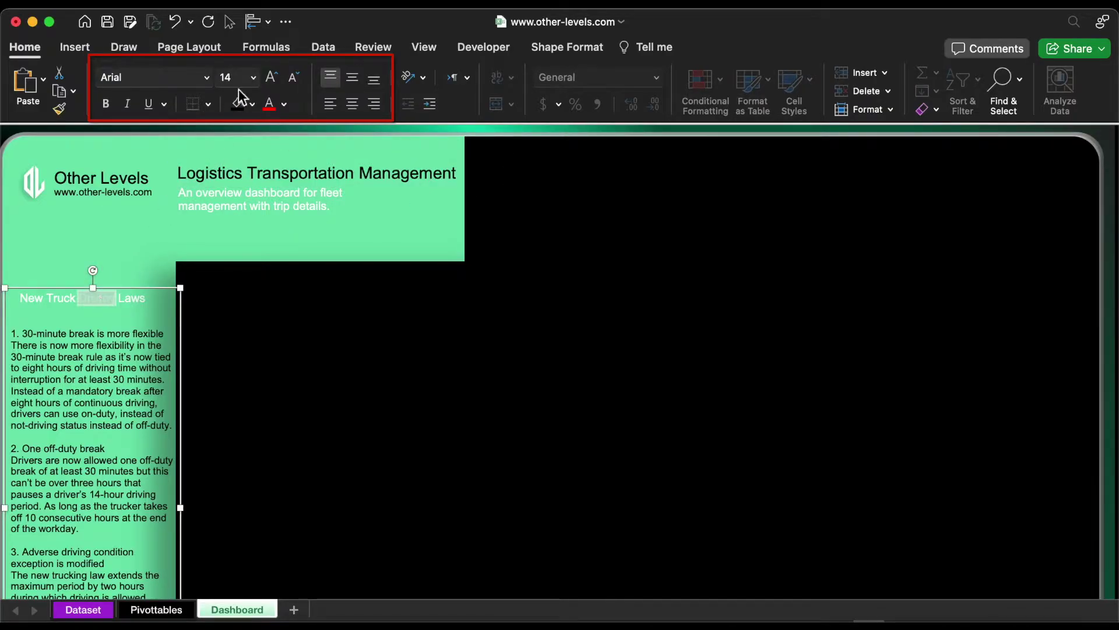
{"action": "left_click", "coordinate": [83, 344]}
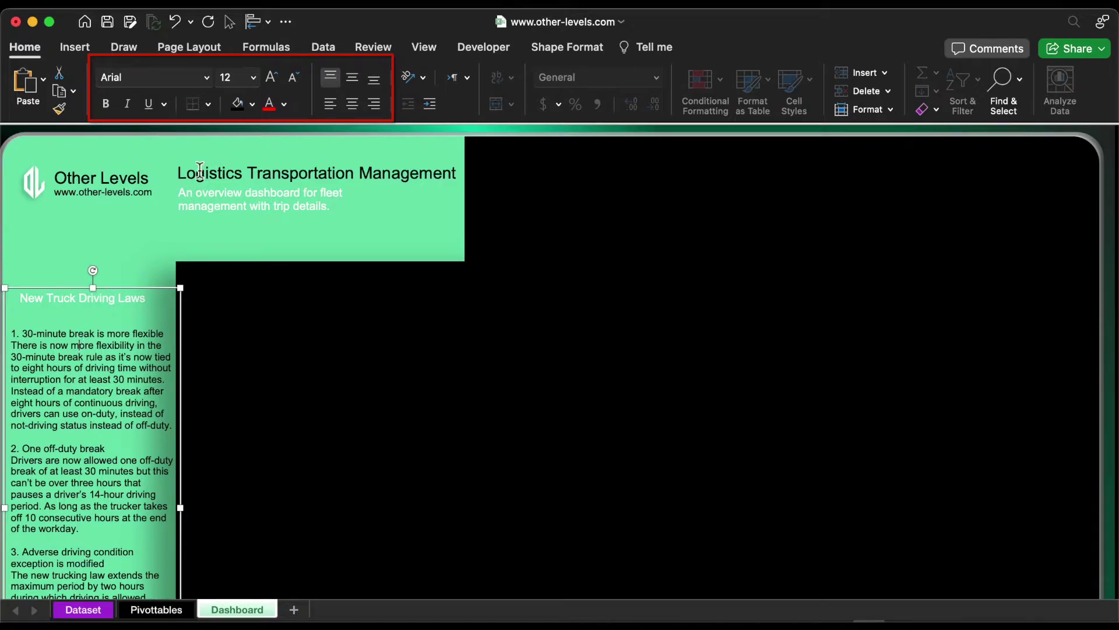
Insert a small black plus icon and place it just above the Logistics Transportation Management title.
{"action": "left_click", "coordinate": [78, 46]}
{"action": "left_click", "coordinate": [252, 83]}
{"action": "left_click", "coordinate": [229, 147]}
{"action": "left_click_drag", "start_coordinate": [200, 174], "coordinate": [193, 175]}
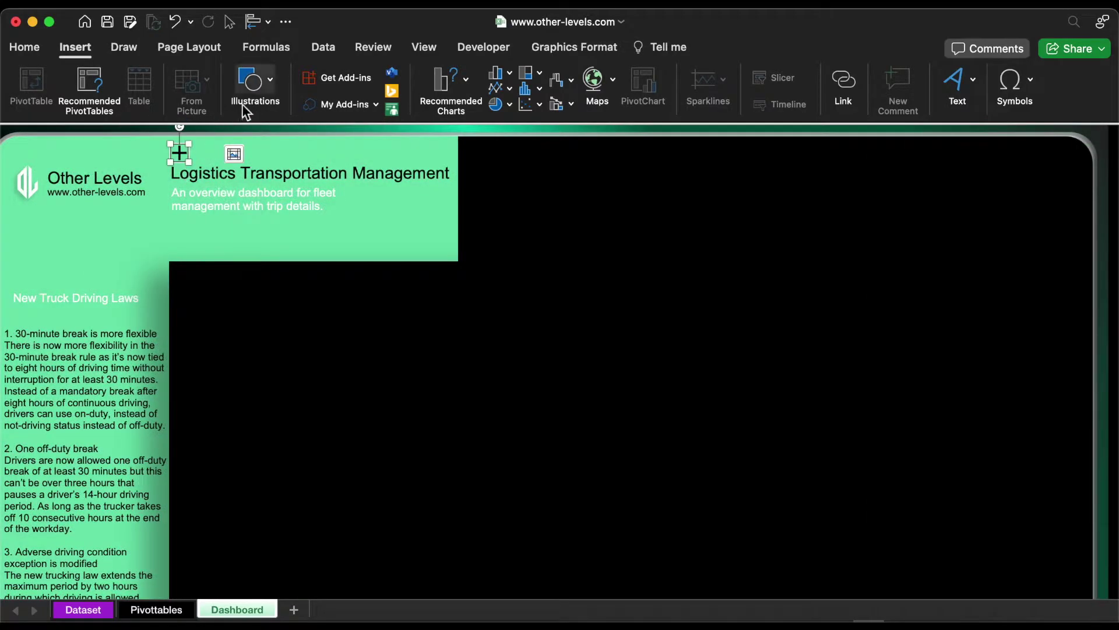
Draw a narrow vertical bar about 0.28" high by 0.07" wide before the New Truck Driving Laws heading.
{"action": "left_click", "coordinate": [260, 89]}
{"action": "left_click", "coordinate": [177, 144]}
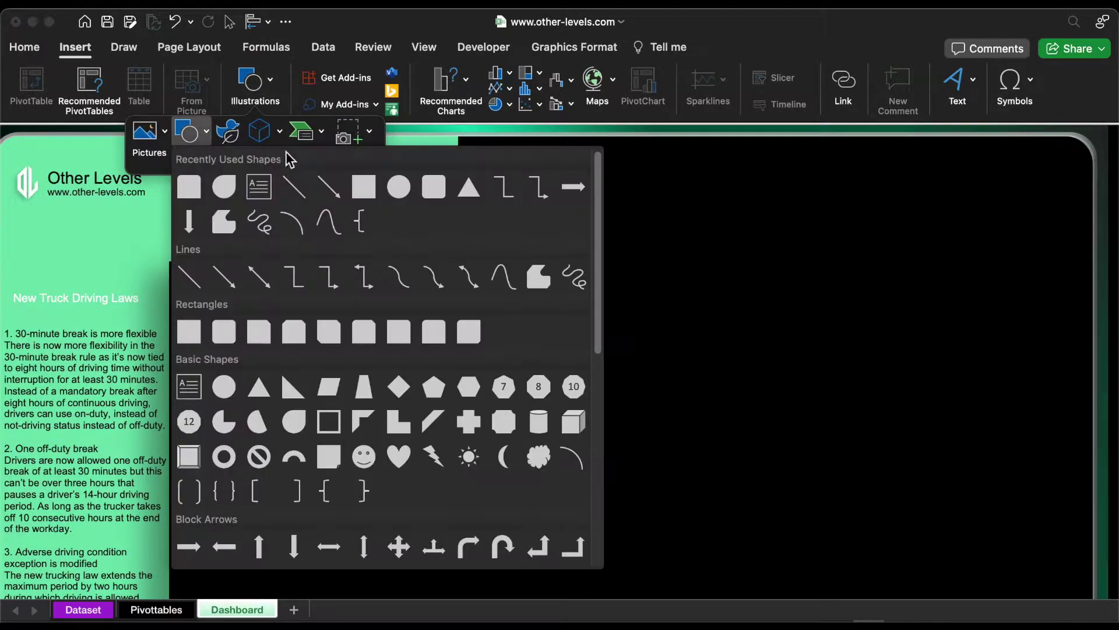
{"action": "left_click", "coordinate": [358, 181]}
{"action": "left_click_drag", "start_coordinate": [9, 290], "coordinate": [14, 310]}
Remove the bar's outline and fill it with purple, hex A930D8.
{"action": "left_click", "coordinate": [340, 78]}
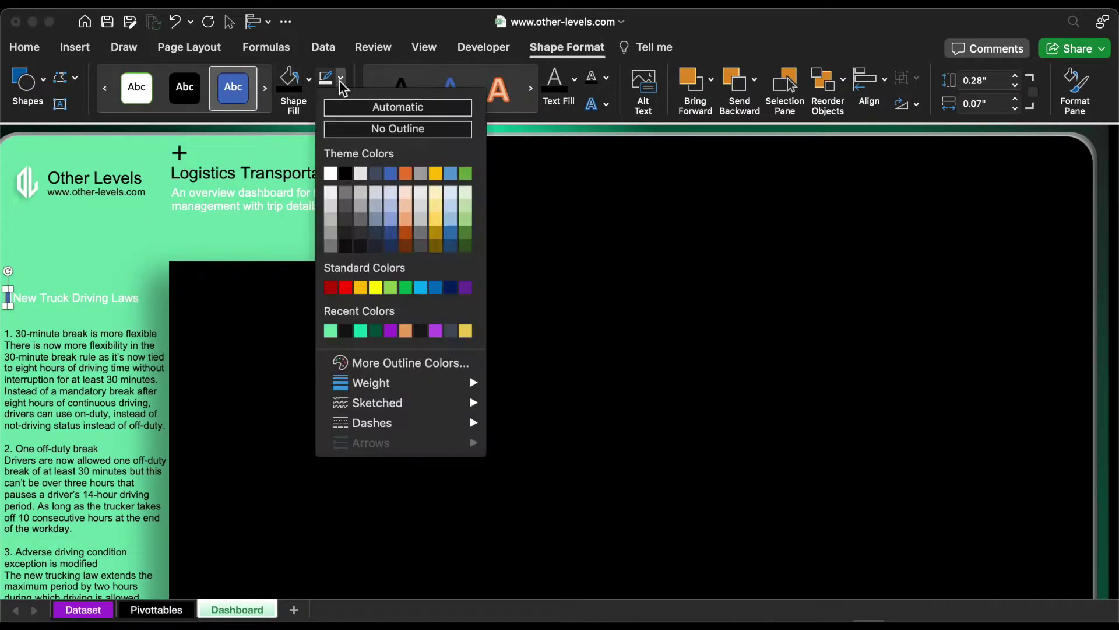
{"action": "left_click", "coordinate": [346, 126]}
{"action": "left_click", "coordinate": [309, 78]}
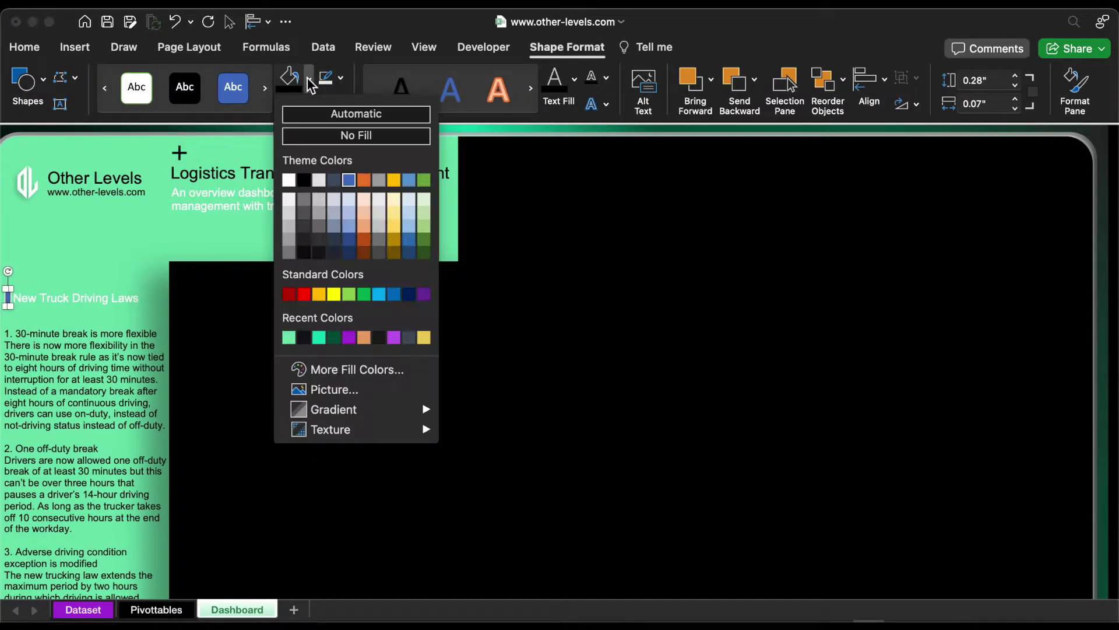
{"action": "left_click", "coordinate": [342, 368]}
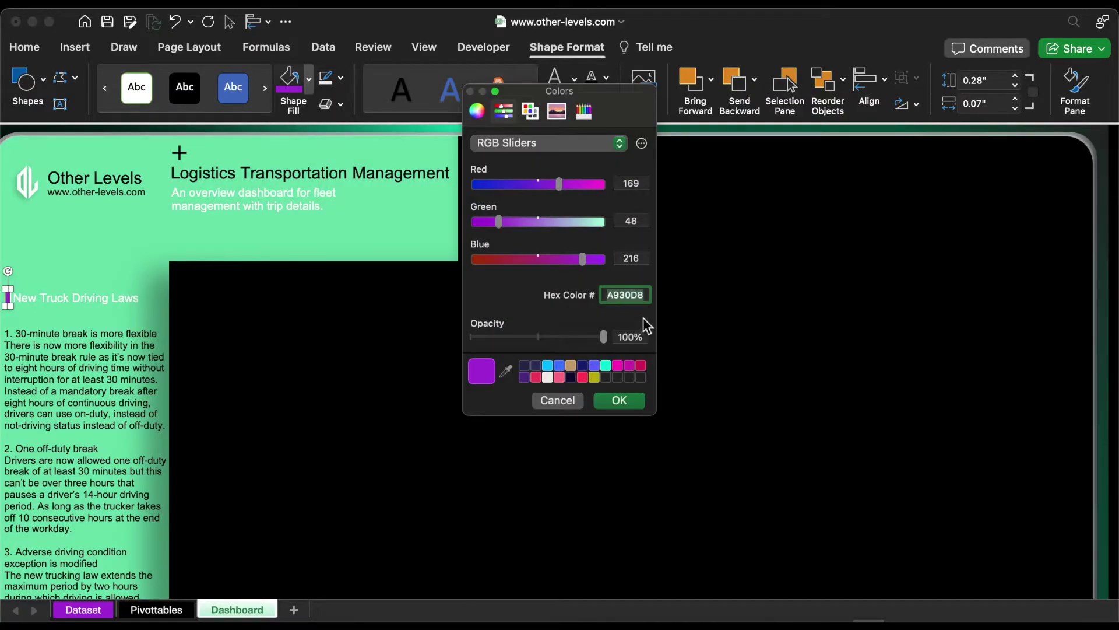
{"action": "left_click", "coordinate": [619, 400]}
{"action": "left_click", "coordinate": [243, 459]}
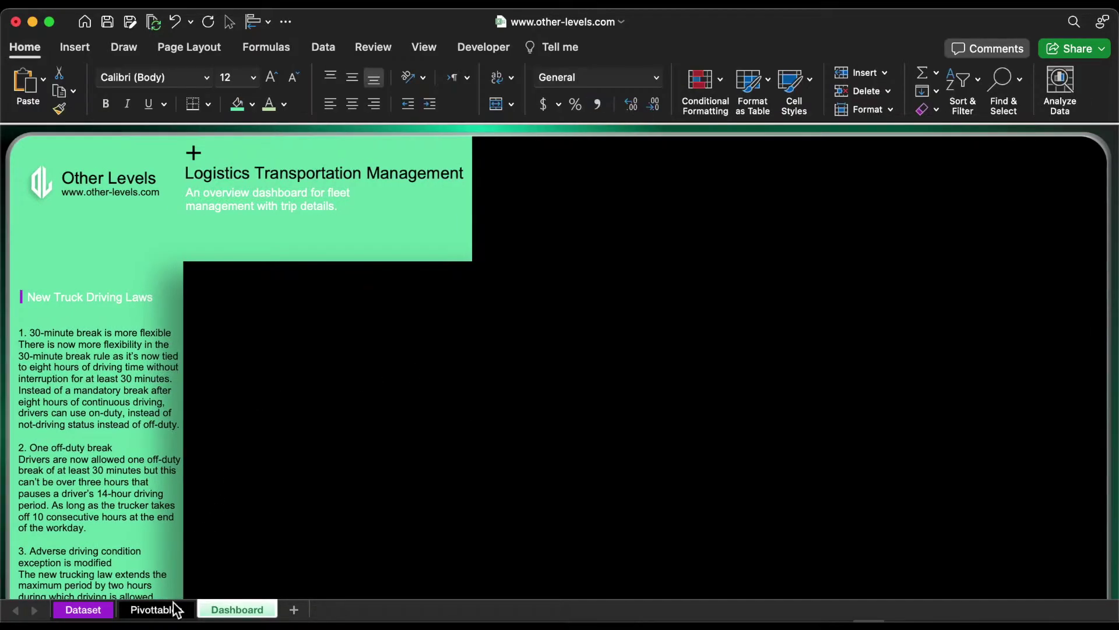
Insert a Month slicer for the Total Trips pivot table on the Pivottables sheet.
{"action": "left_click", "coordinate": [153, 609]}
{"action": "left_click", "coordinate": [107, 176]}
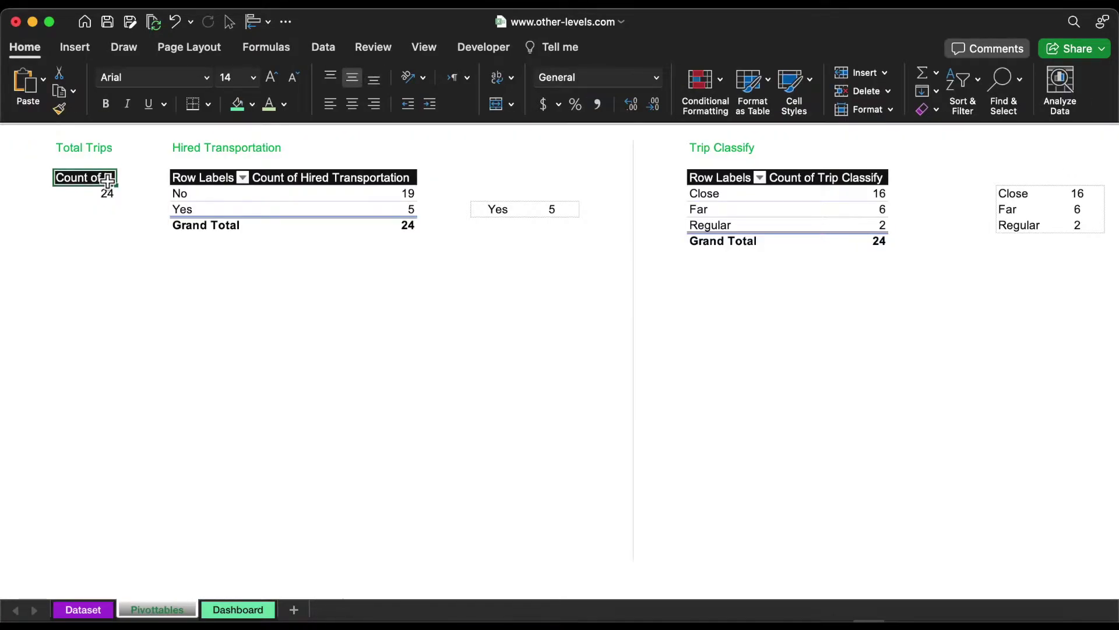
{"action": "left_click", "coordinate": [78, 49]}
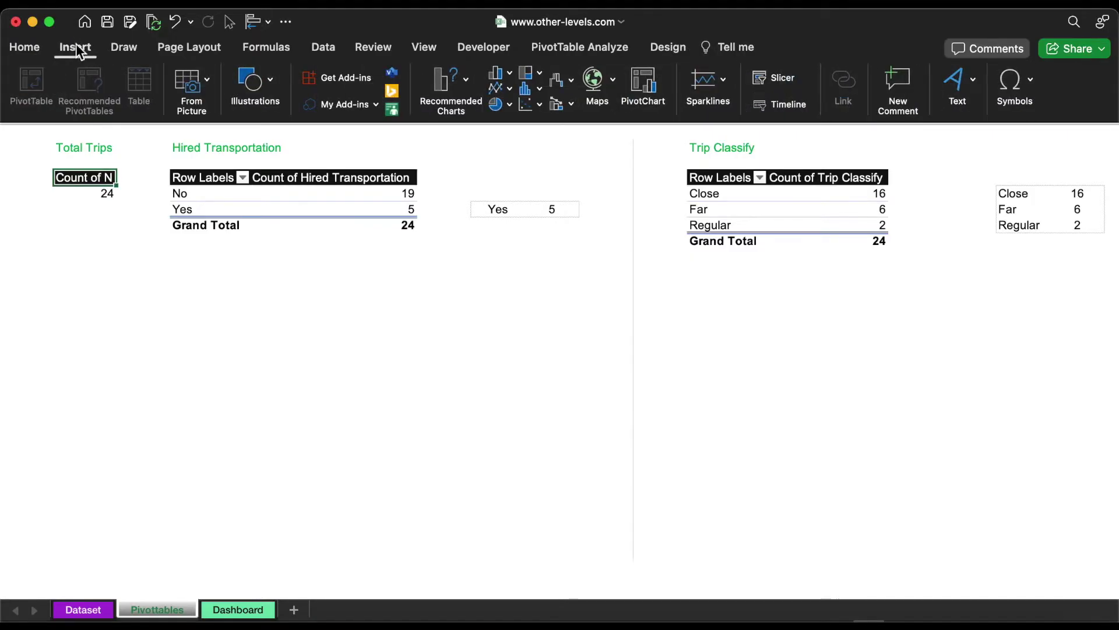
{"action": "left_click", "coordinate": [781, 76]}
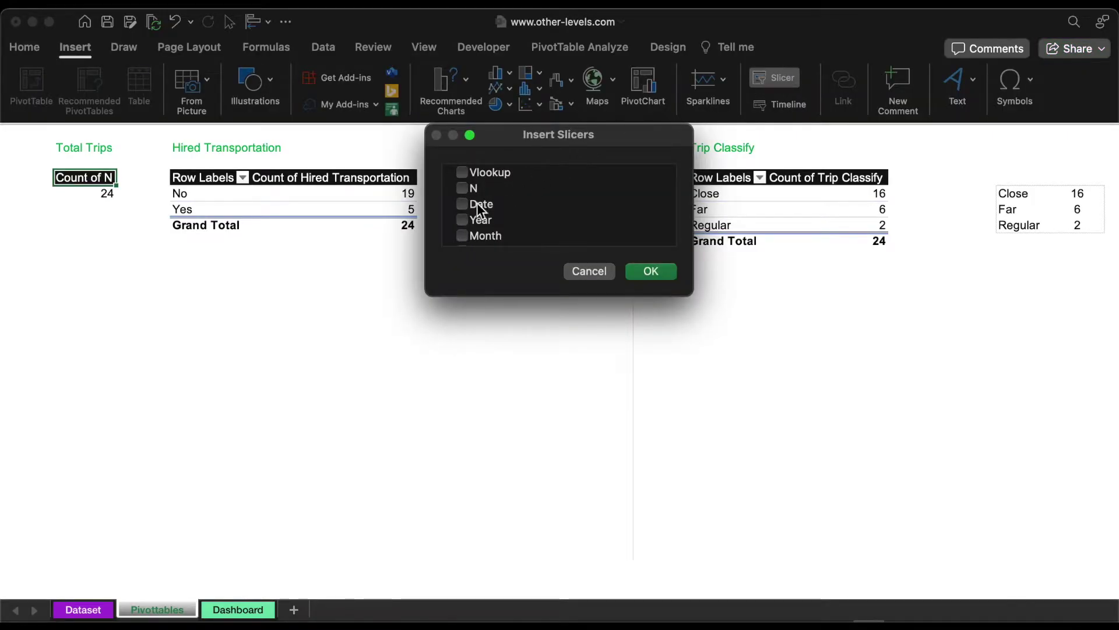
{"action": "left_click", "coordinate": [644, 270]}
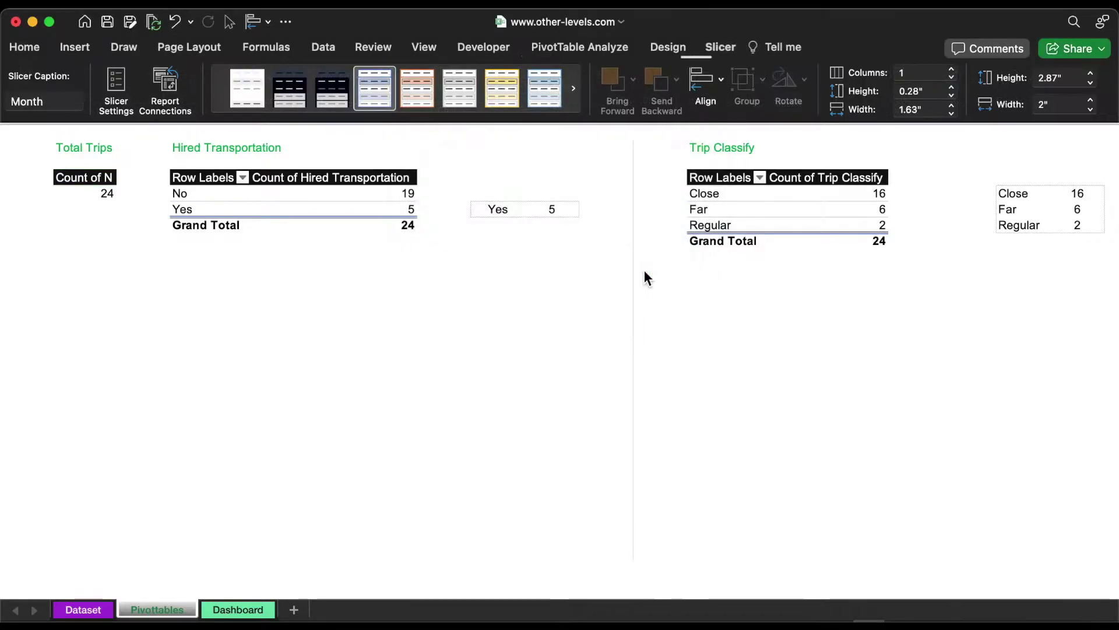
Apply the first dark custom style to the Month slicer and relocate it to the Dashboard sheet.
{"action": "left_click_drag", "start_coordinate": [568, 289], "coordinate": [269, 290]}
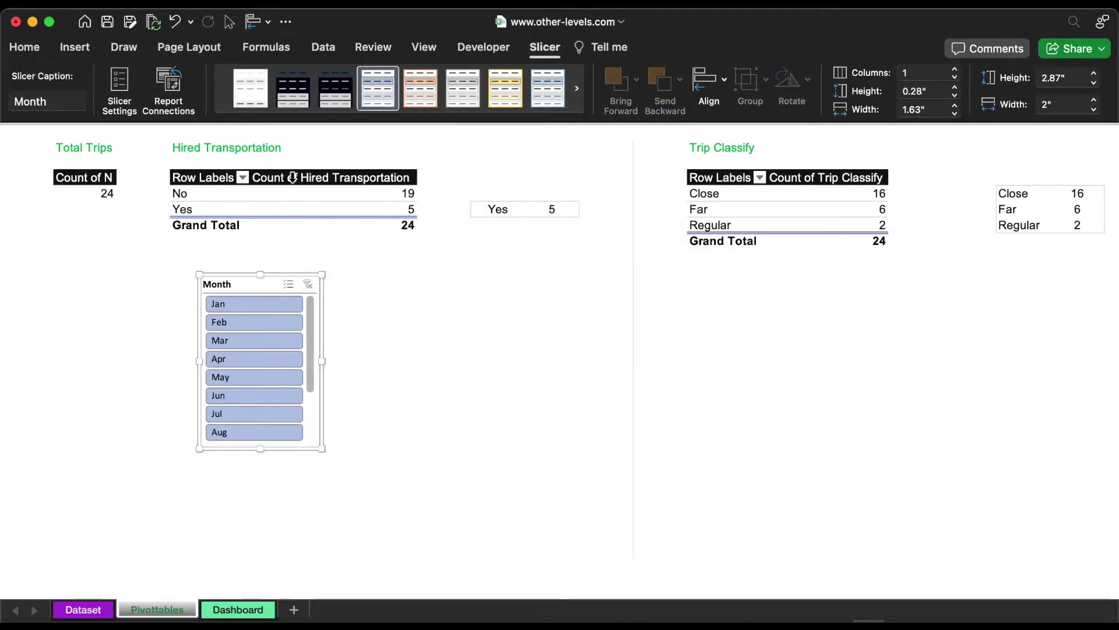
{"action": "left_click", "coordinate": [293, 89]}
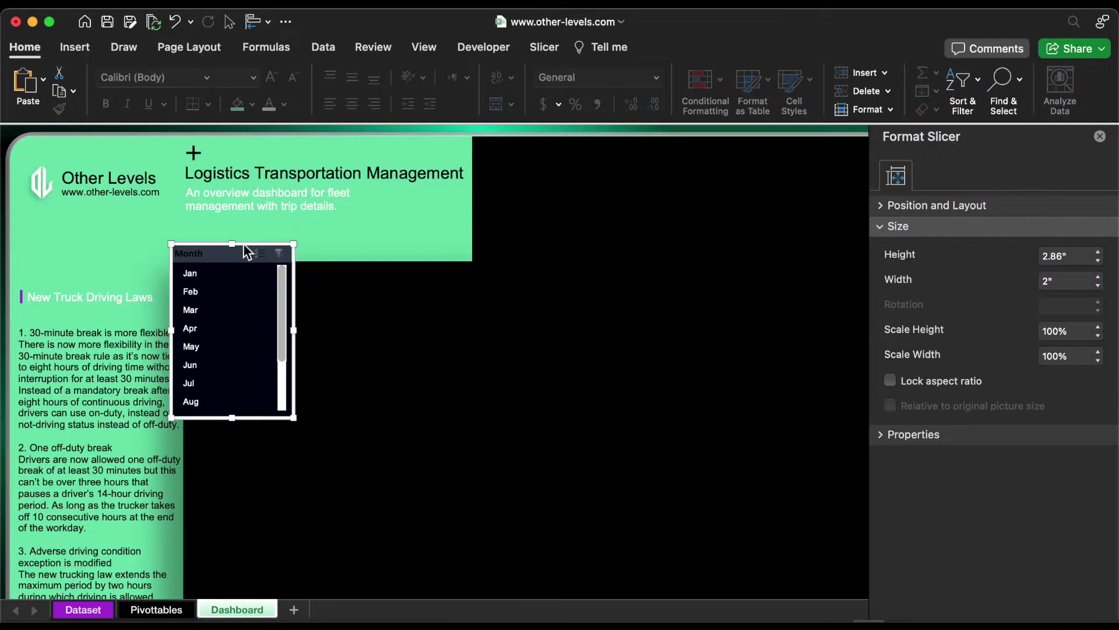
Turn off the header display of the Month slicer.
{"action": "right_click", "coordinate": [248, 251]}
{"action": "left_click", "coordinate": [327, 485]}
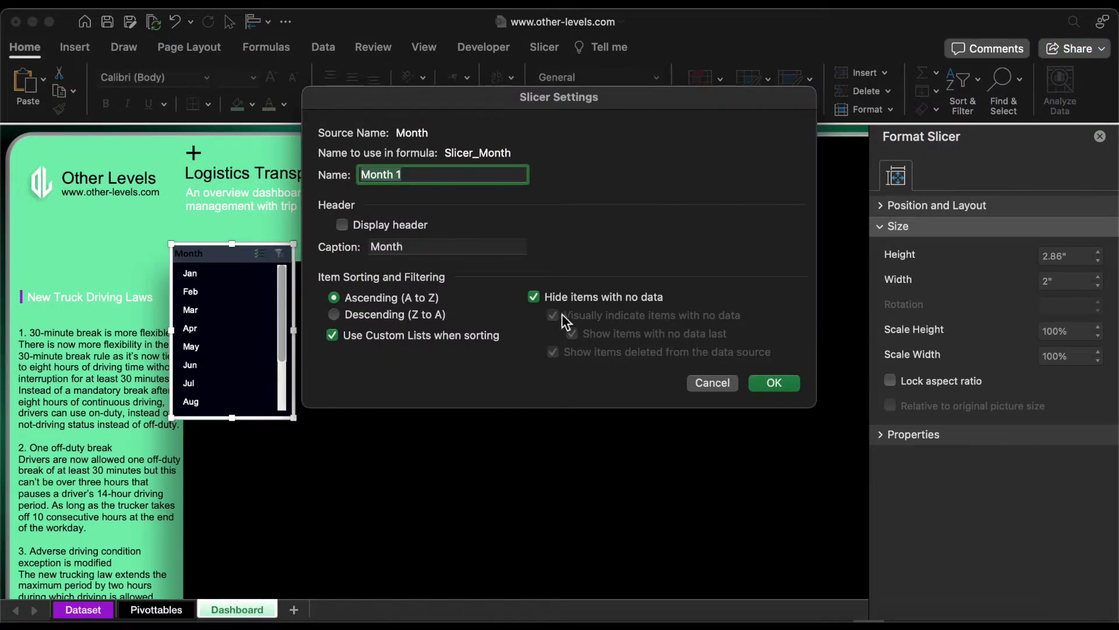
{"action": "left_click", "coordinate": [786, 382]}
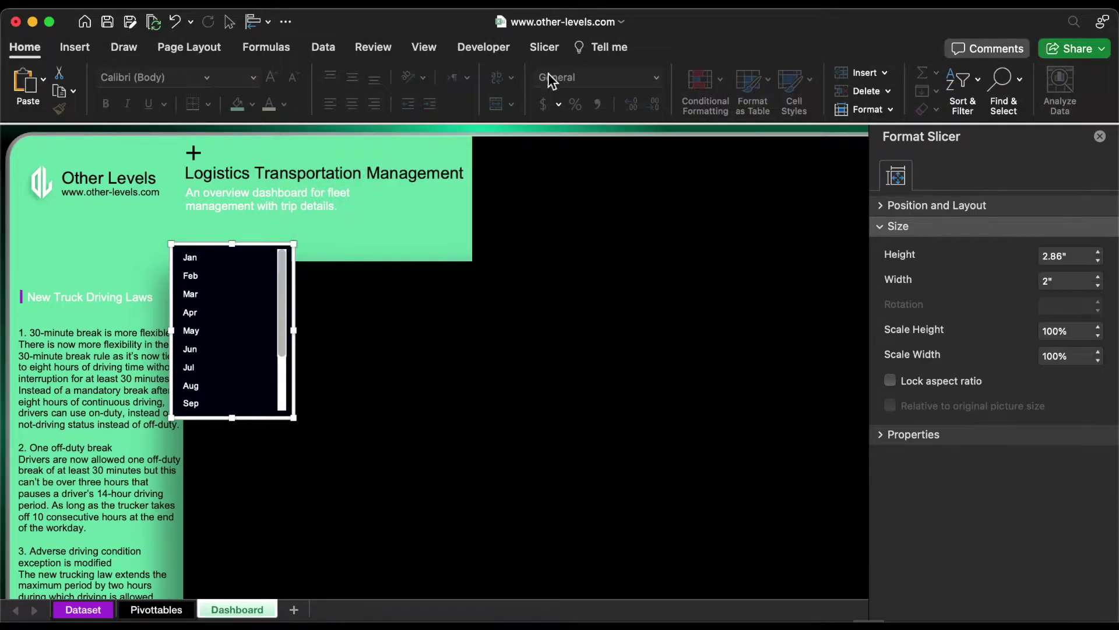
Lay out the Month slicer in 12 columns with buttons 0.4" high and 0.53" wide, and an overall height of 0.6".
{"action": "left_click", "coordinate": [545, 47]}
{"action": "left_click", "coordinate": [923, 73]}
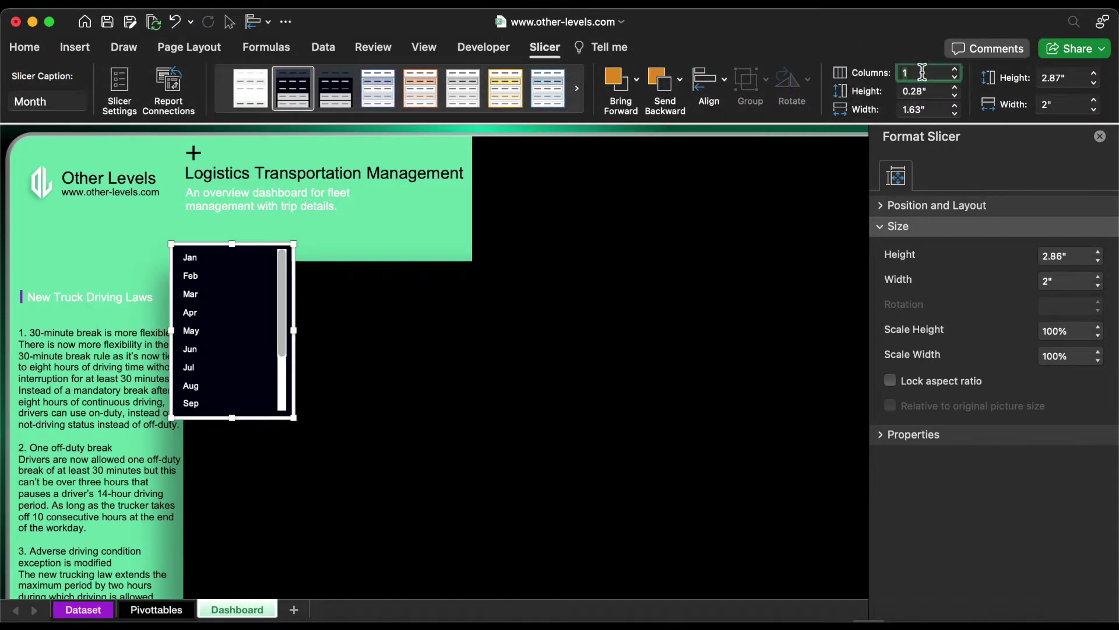
{"action": "key", "text": "Tab"}
{"action": "type", "text": "0.4"}
{"action": "key", "text": "Tab"}
{"action": "type", "text": "0.53"}
{"action": "key", "text": "Return"}
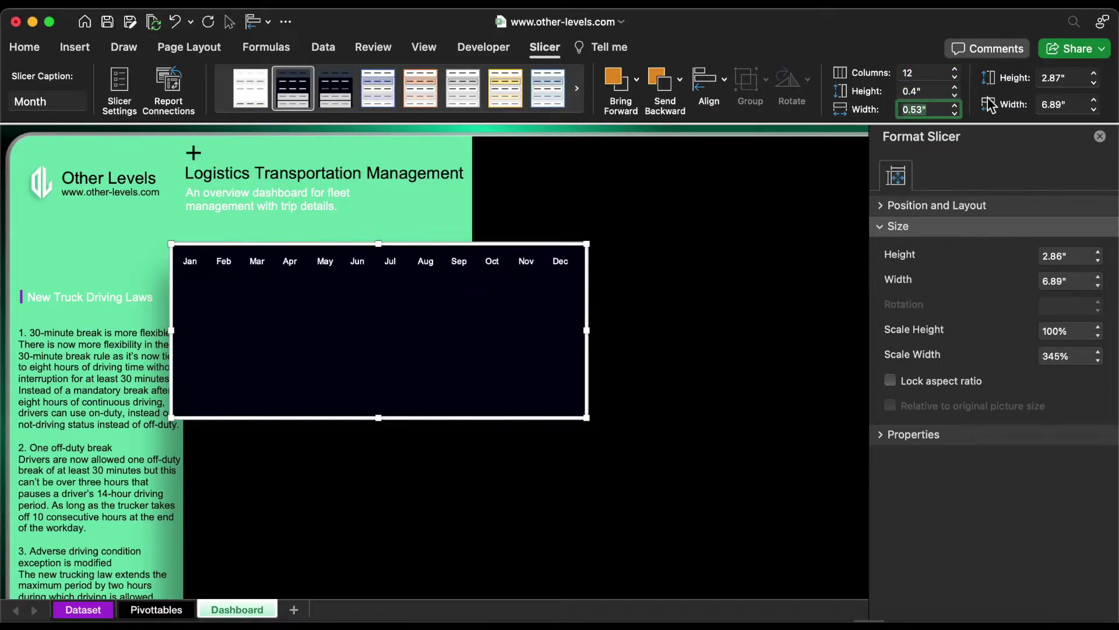
{"action": "left_click", "coordinate": [1080, 71]}
{"action": "type", "text": "0.6"}
{"action": "key", "text": "Tab"}
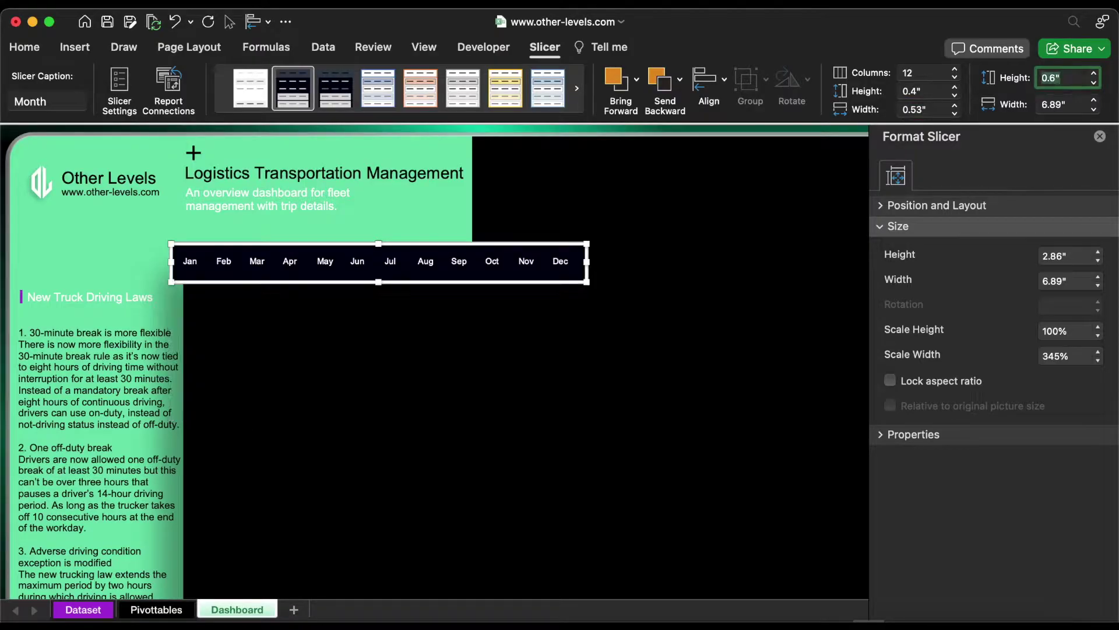
Position the Month slicer at 1.01" horizontal and 1.71" vertical, and disable its resizing and moving.
{"action": "left_click", "coordinate": [967, 208]}
{"action": "left_click", "coordinate": [1076, 259]}
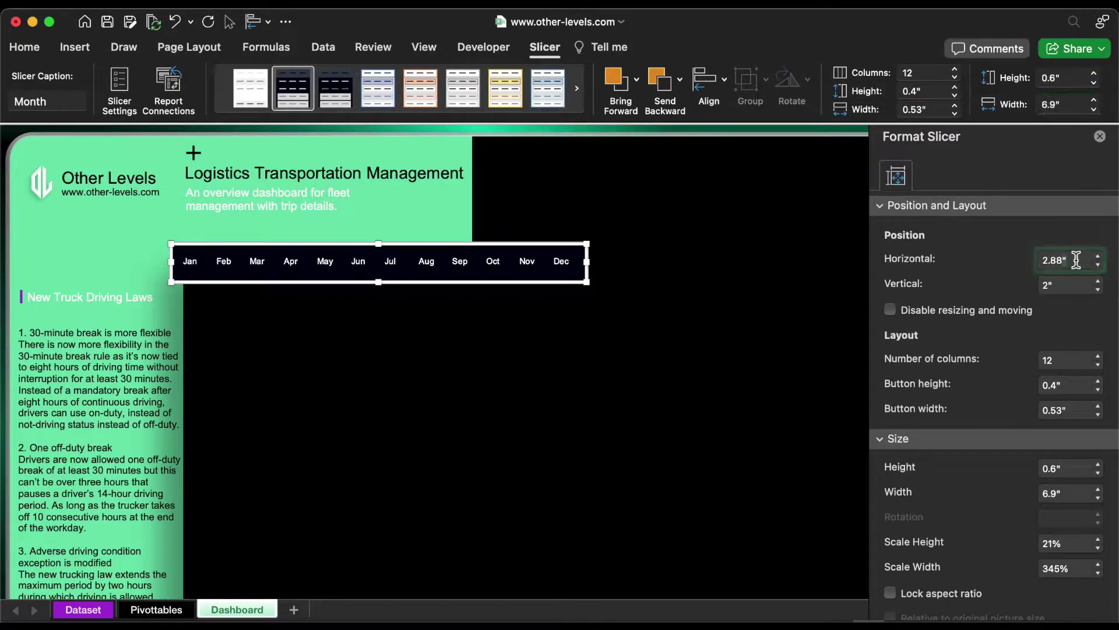
{"action": "type", "text": "1.01"}
{"action": "key", "text": "Tab"}
{"action": "type", "text": "1"}
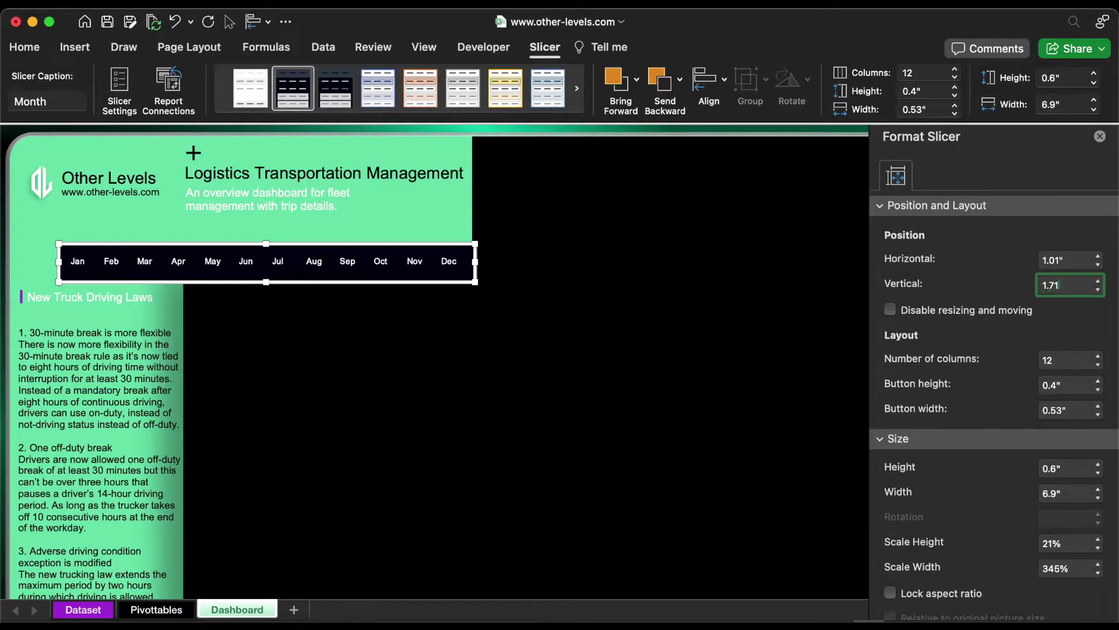
{"action": "key", "text": "Return"}
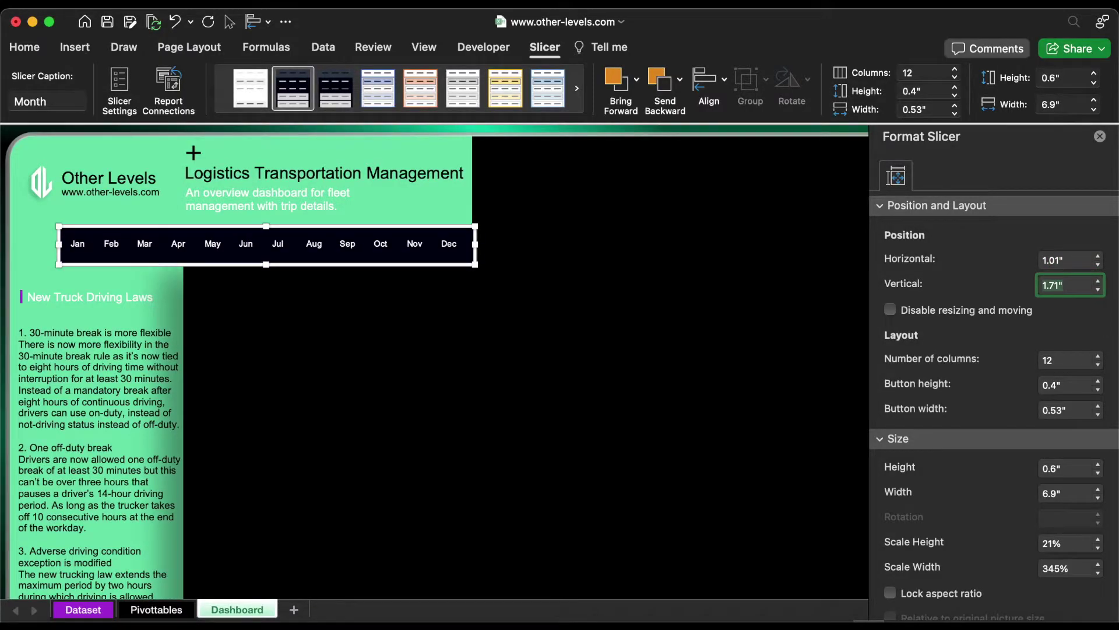
{"action": "left_click", "coordinate": [921, 318]}
{"action": "left_click", "coordinate": [245, 496]}
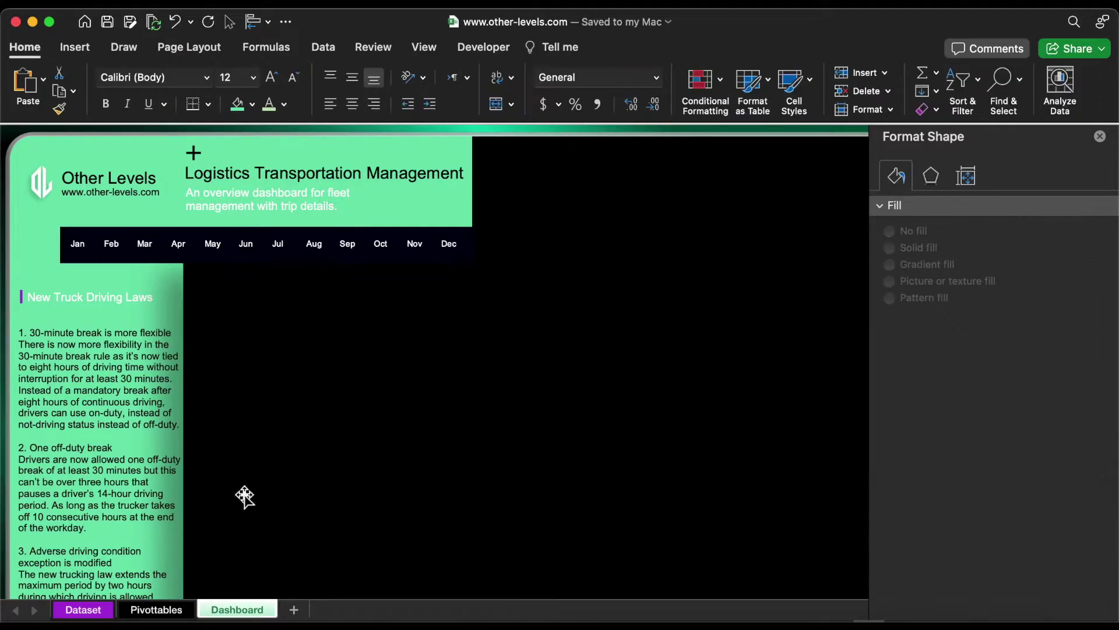
Insert a Driver slicer for the Hired Transportation pivot table on the Pivottables sheet.
{"action": "left_click", "coordinate": [156, 609]}
{"action": "left_click", "coordinate": [193, 194]}
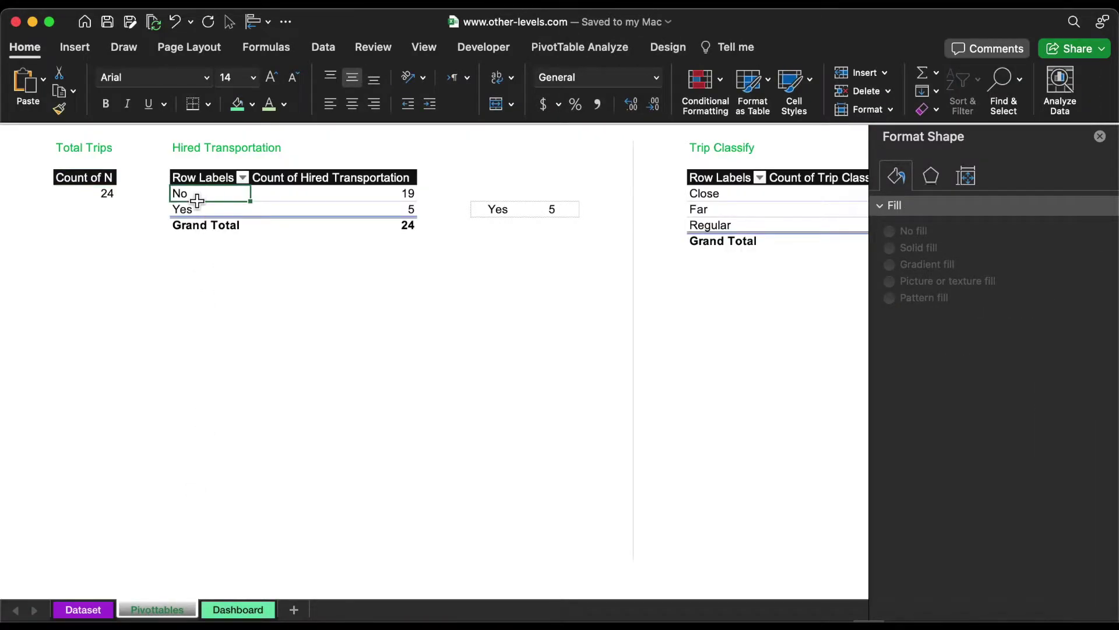
{"action": "left_click", "coordinate": [76, 47]}
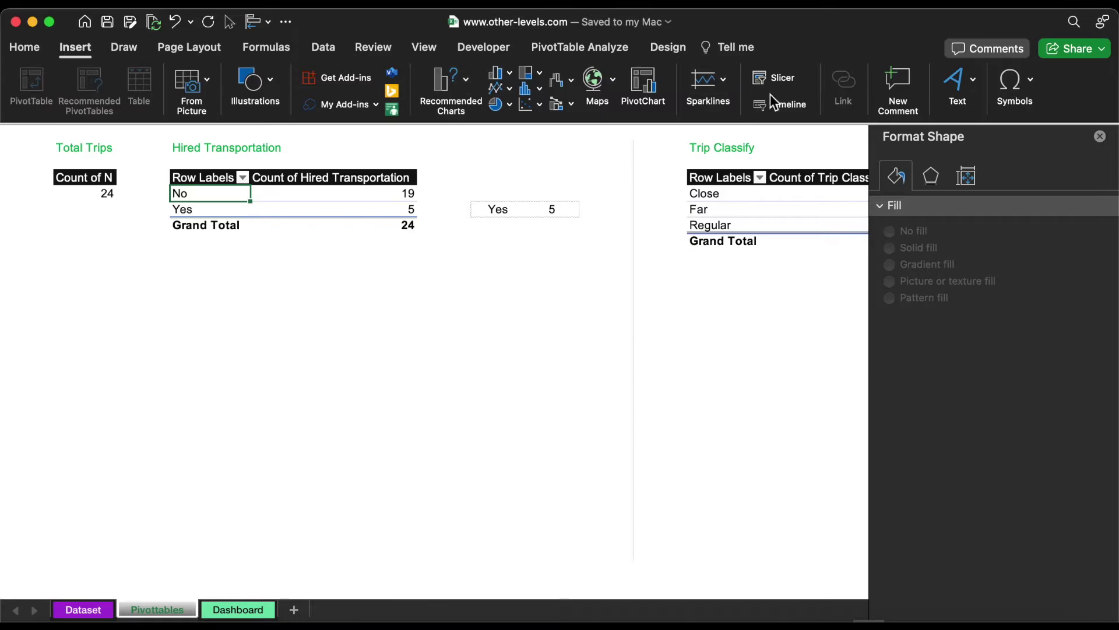
{"action": "left_click", "coordinate": [779, 79]}
{"action": "scroll", "coordinate": [514, 208], "scroll_direction": "down", "scroll_amount": 5}
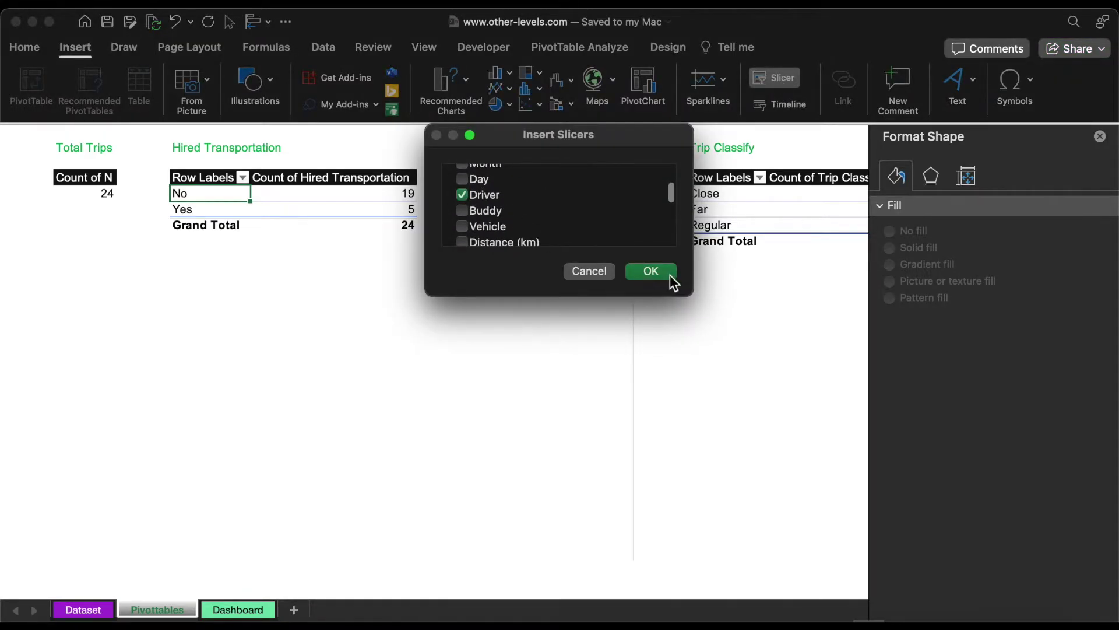
{"action": "left_click", "coordinate": [651, 271]}
Move the Driver slicer from the Pivottables sheet to the Dashboard sheet.
{"action": "right_click", "coordinate": [431, 294]}
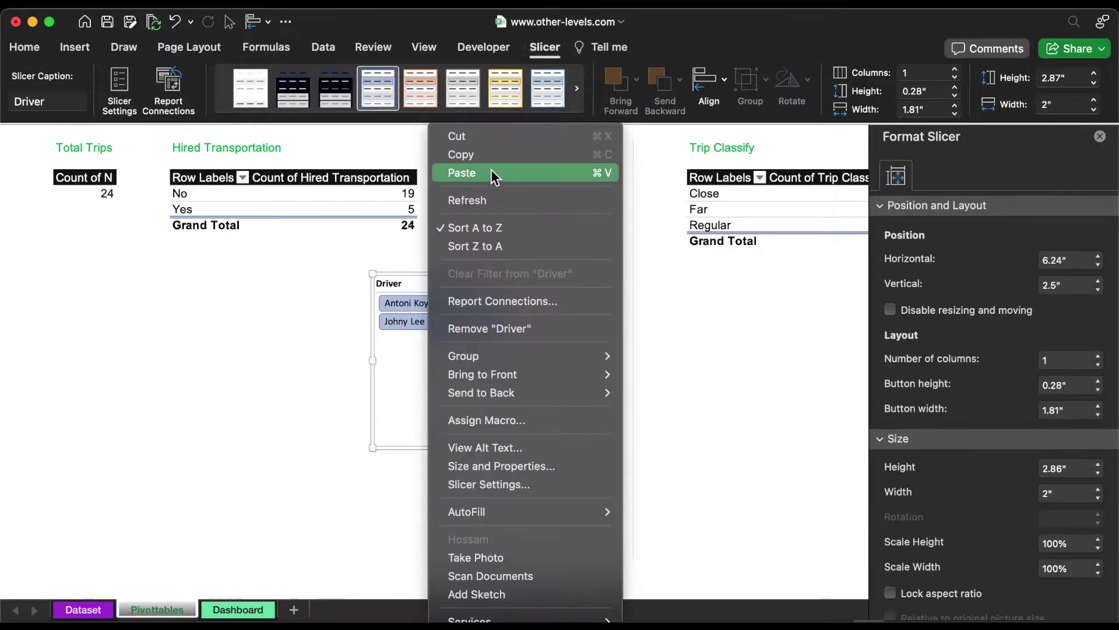
{"action": "left_click", "coordinate": [458, 136]}
{"action": "left_click", "coordinate": [238, 609]}
{"action": "key", "text": "super+v"}
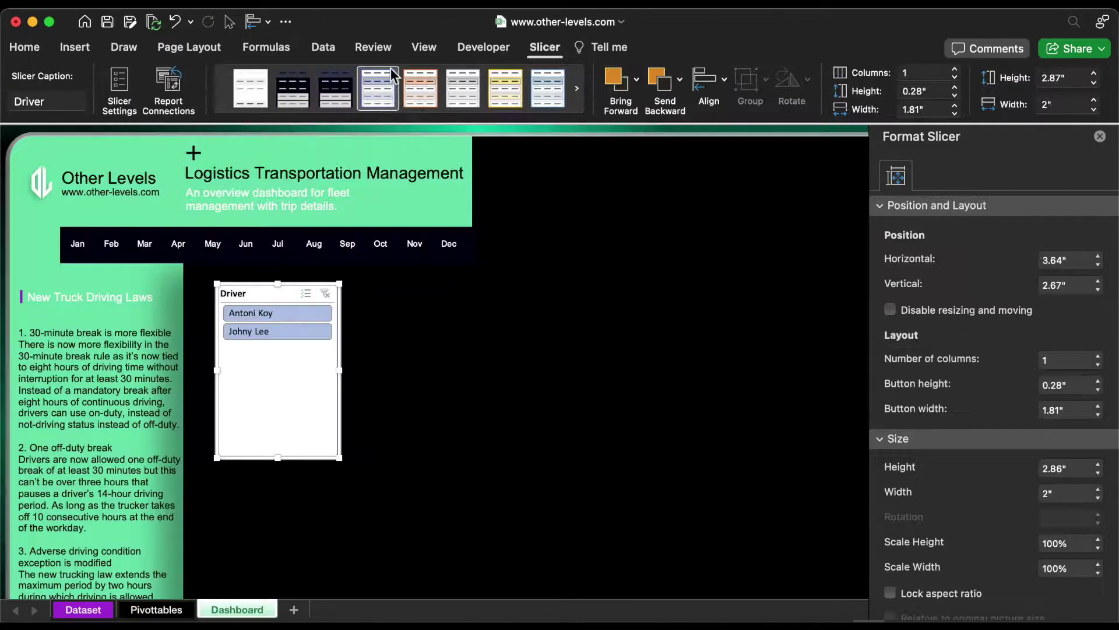
Apply the second dark custom style to the Driver slicer and turn off its header display.
{"action": "left_click", "coordinate": [333, 93]}
{"action": "right_click", "coordinate": [325, 300]}
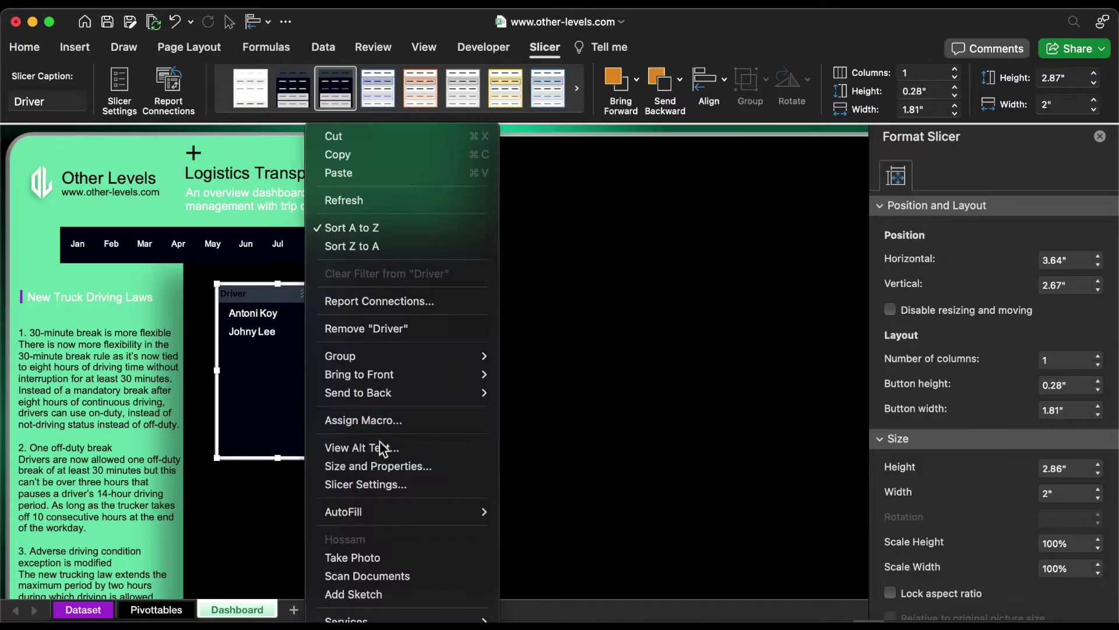
{"action": "left_click", "coordinate": [392, 485]}
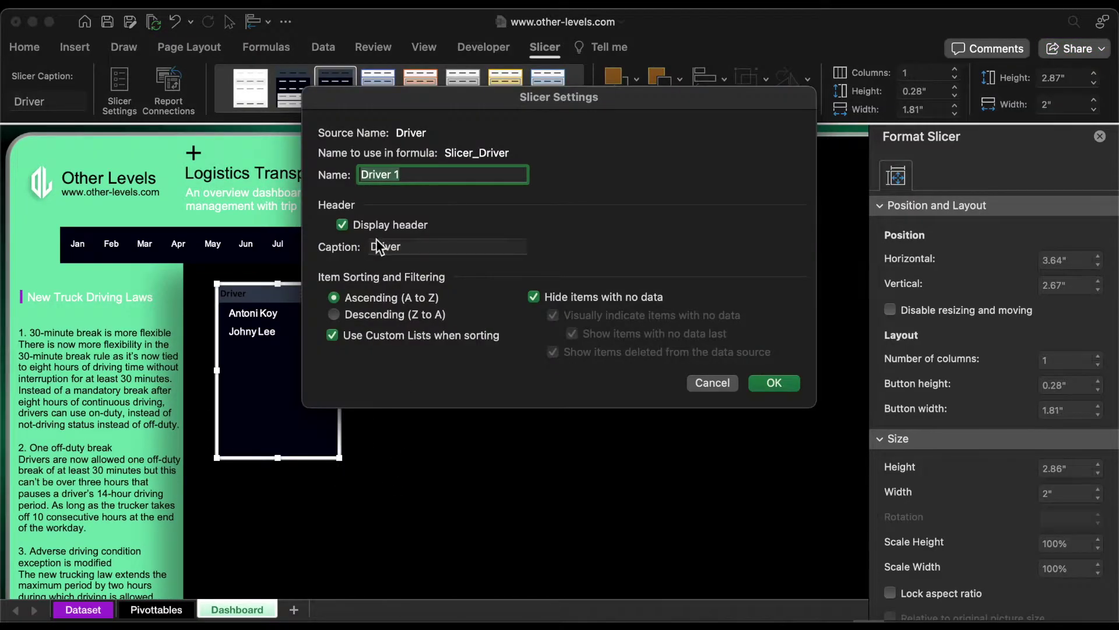
{"action": "left_click", "coordinate": [774, 384]}
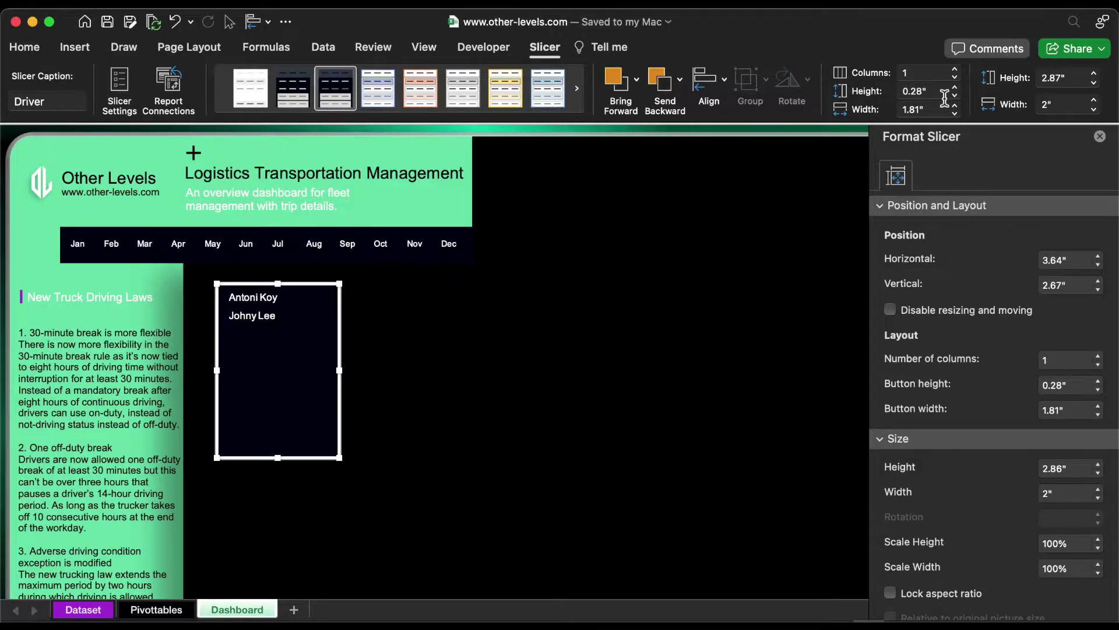
Set the Driver slicer's buttons to 0.9" high and 1.13" wide, with an overall slicer height of 3.18".
{"action": "type", "text": "0.9"}
{"action": "key", "text": "Return"}
{"action": "left_click", "coordinate": [919, 110]}
{"action": "type", "text": "1.13"}
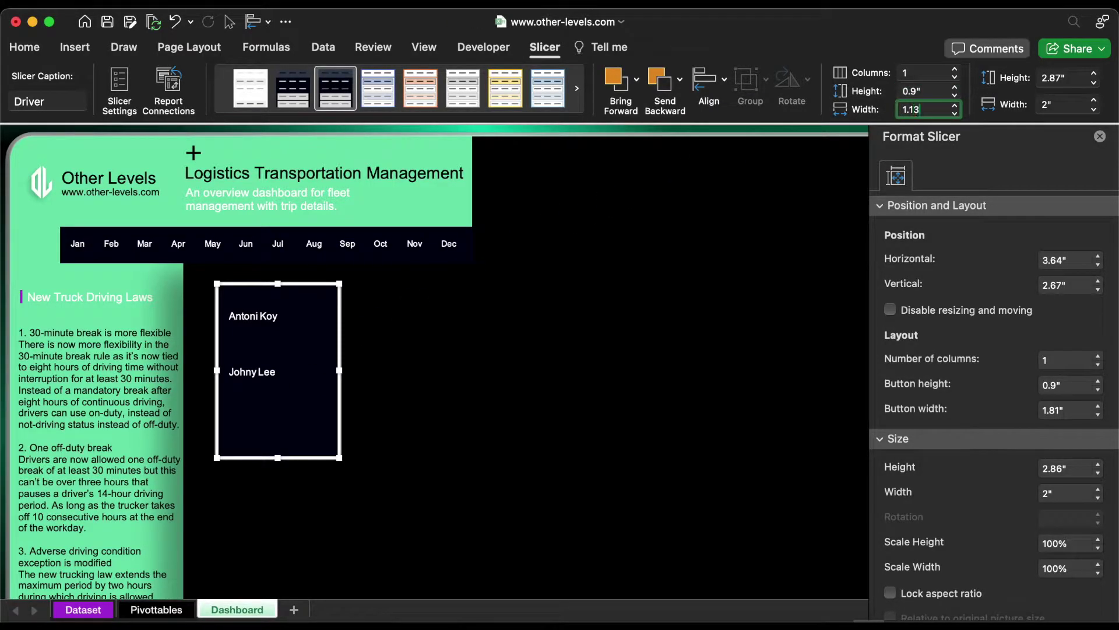
{"action": "key", "text": "Return"}
{"action": "left_click", "coordinate": [1044, 77]}
{"action": "type", "text": "3.18"}
{"action": "key", "text": "Return"}
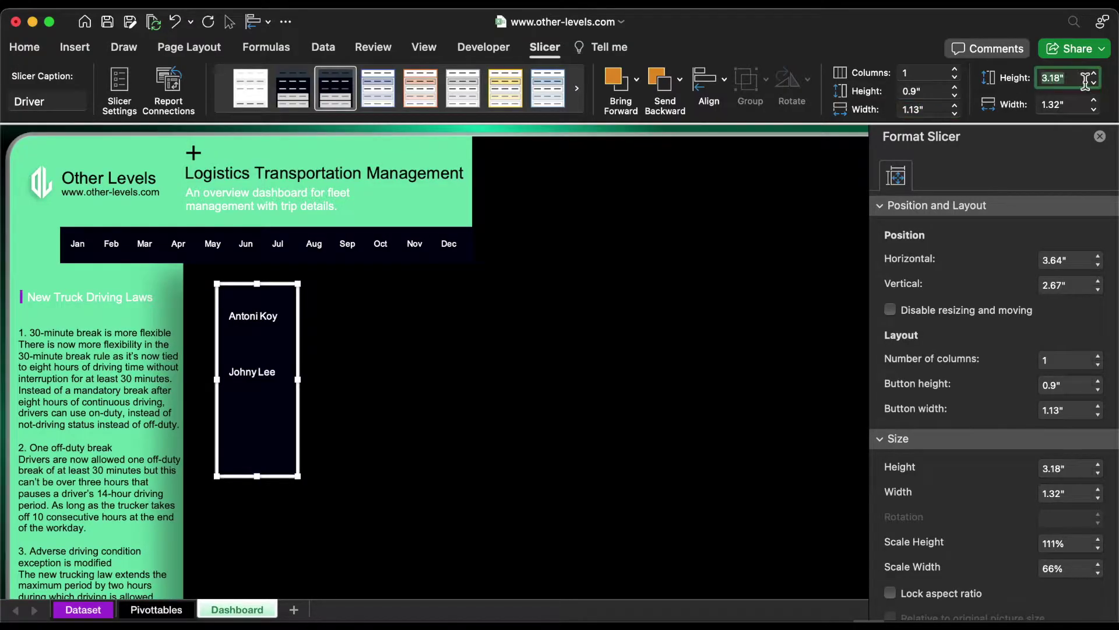
Position the Driver slicer at 4.1" horizontal, slightly higher under the month bar, and disable its resizing and moving.
{"action": "left_click", "coordinate": [1092, 260]}
{"action": "type", "text": "4.1"}
{"action": "key", "text": "Return"}
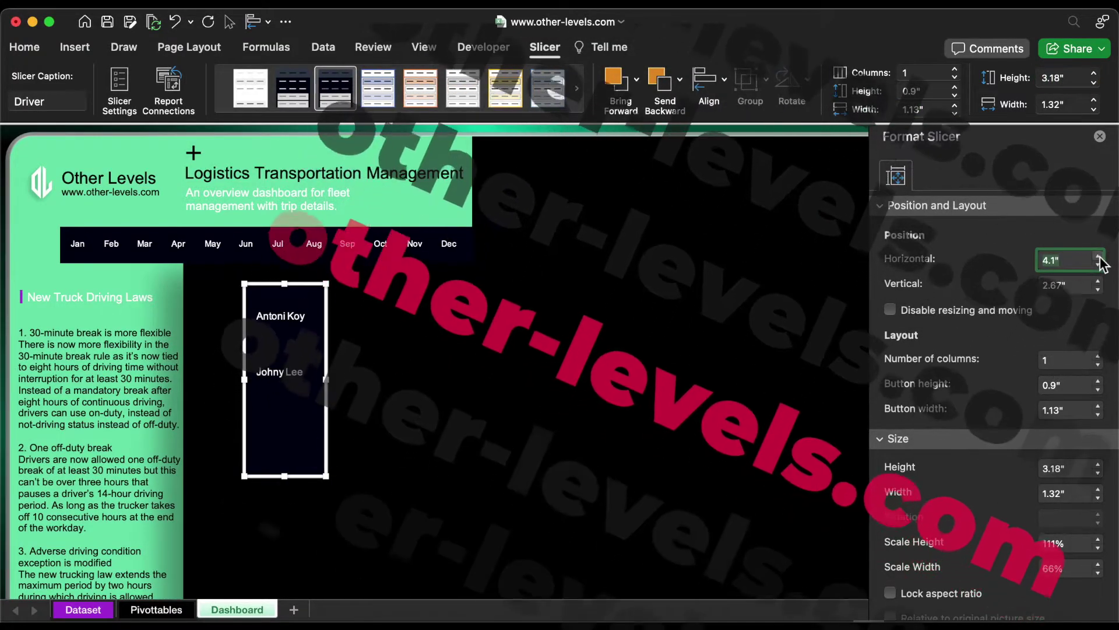
{"action": "left_click", "coordinate": [974, 313]}
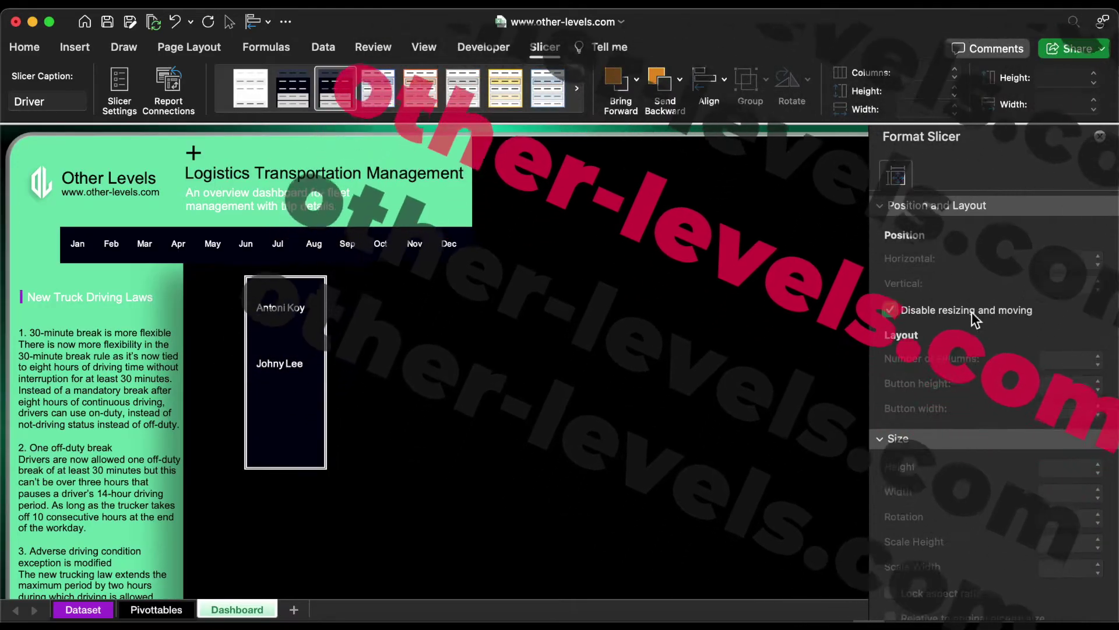
Insert the two driver portrait pictures beside the Driver slicer and recolor both to grayscale.
{"action": "left_click", "coordinate": [67, 49]}
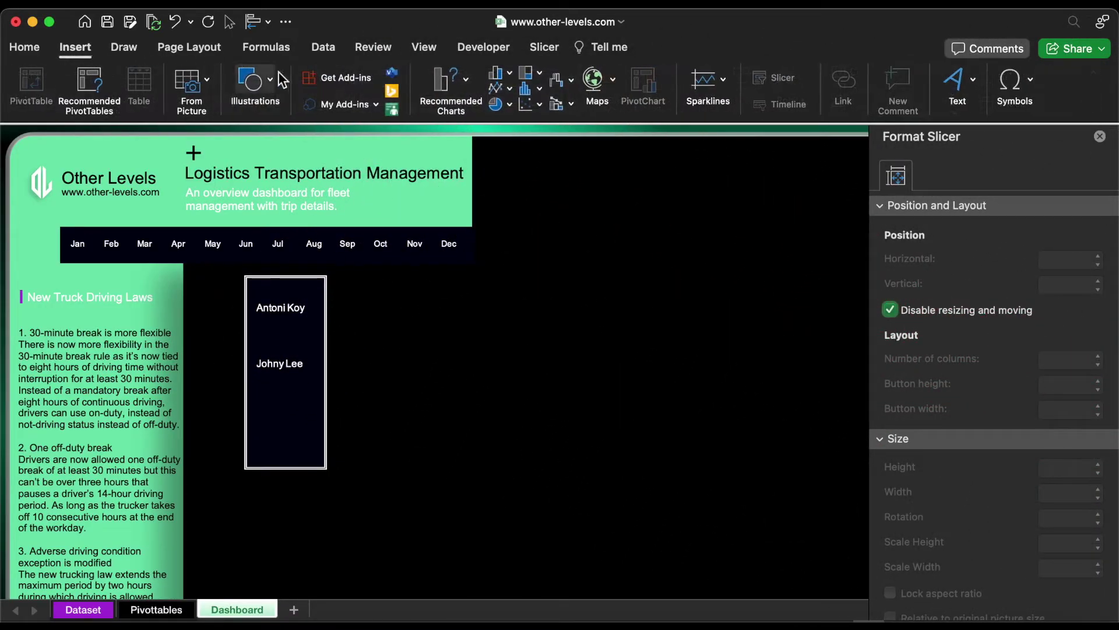
{"action": "left_click", "coordinate": [251, 82]}
{"action": "left_click", "coordinate": [145, 132]}
{"action": "mouse_move", "coordinate": [205, 178]}
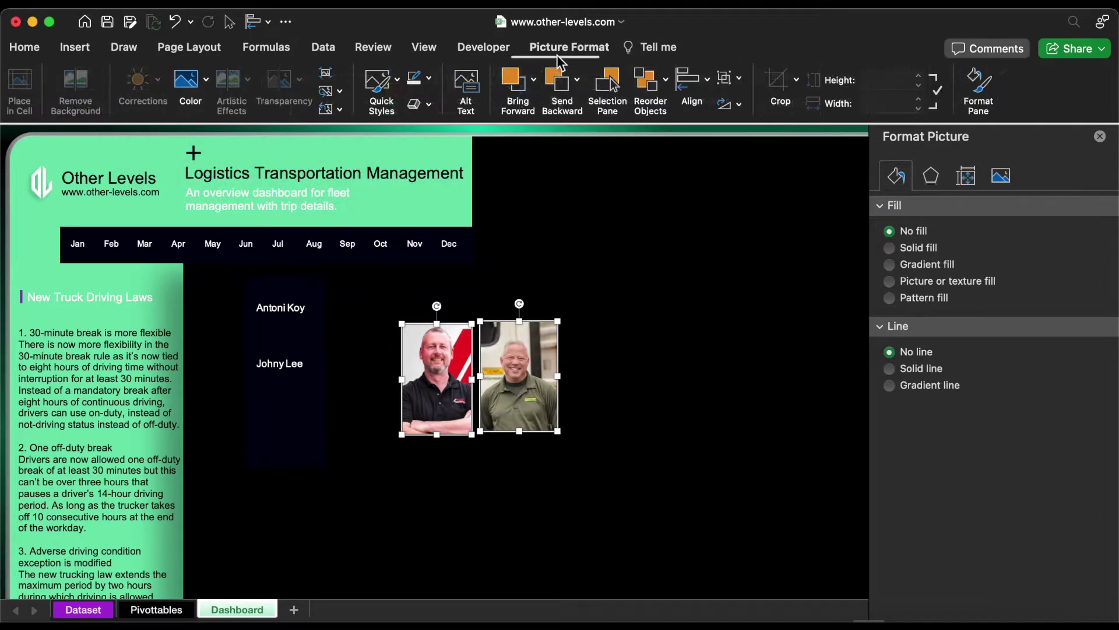
{"action": "left_click", "coordinate": [186, 82]}
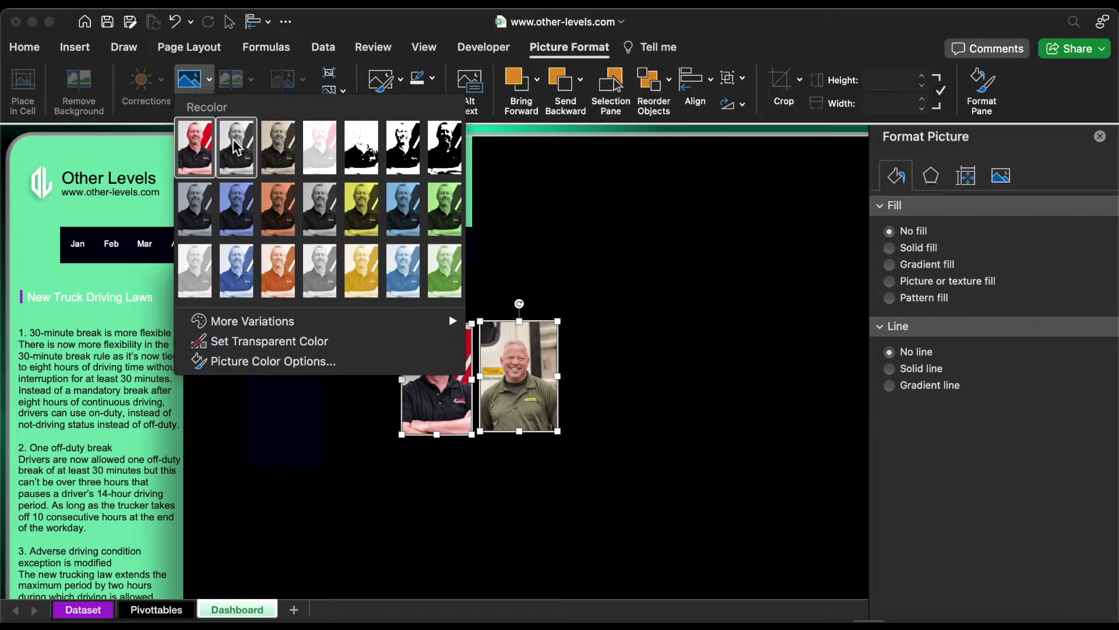
{"action": "left_click", "coordinate": [235, 146]}
Crop each of the two driver portraits to an oval shape.
{"action": "left_click", "coordinate": [509, 415], "text": "shift"}
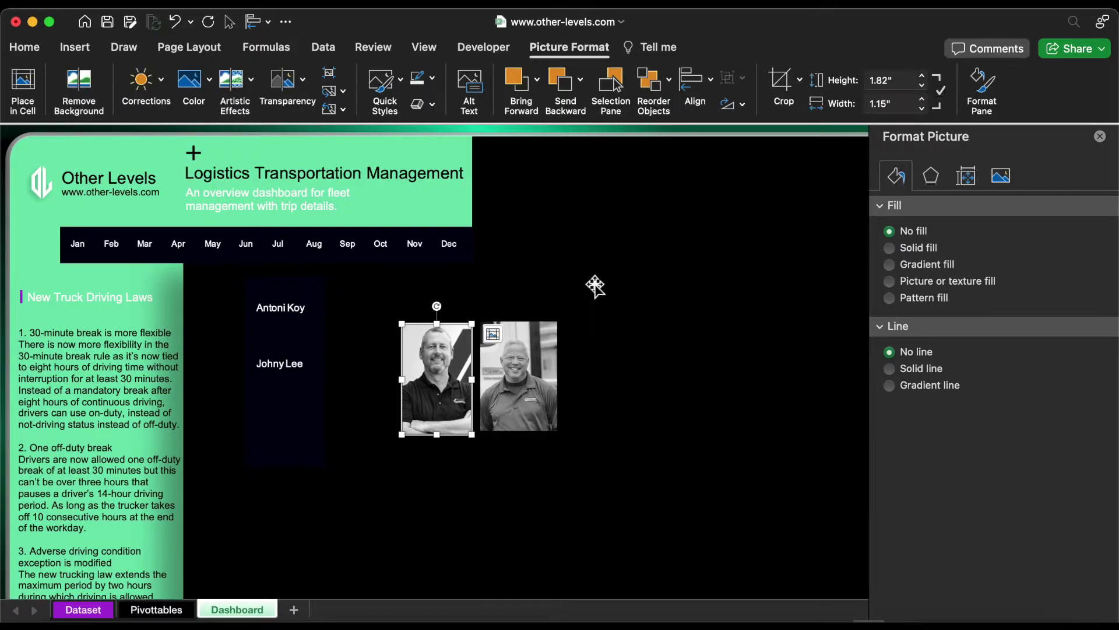
{"action": "left_click", "coordinate": [799, 80]}
{"action": "mouse_move", "coordinate": [827, 127]}
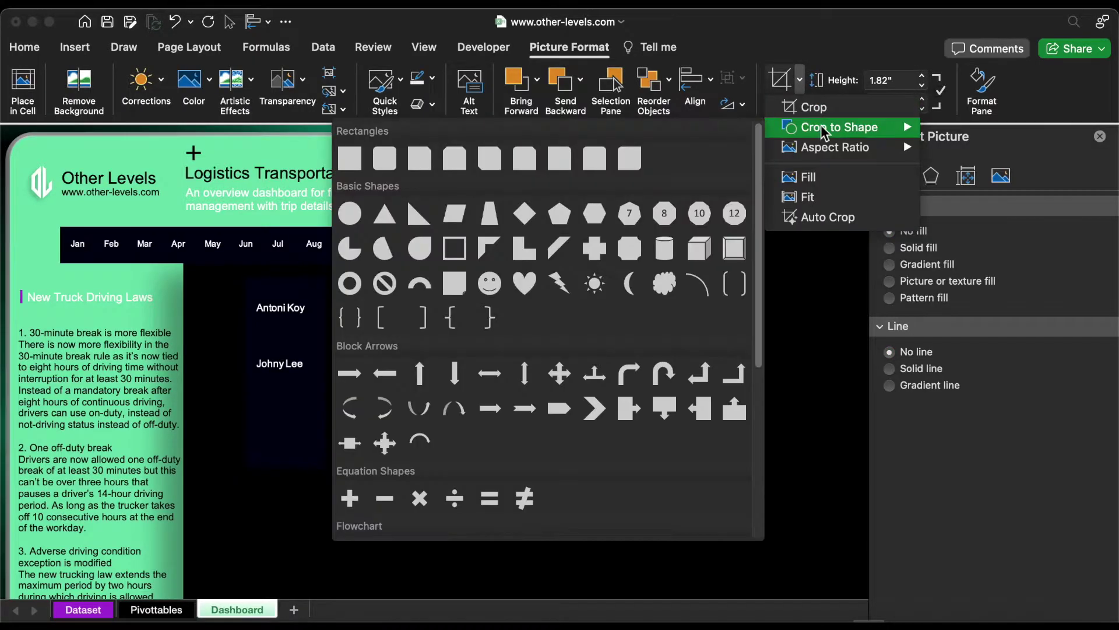
{"action": "left_click", "coordinate": [348, 224]}
{"action": "left_click", "coordinate": [518, 380]}
{"action": "left_click", "coordinate": [801, 81]}
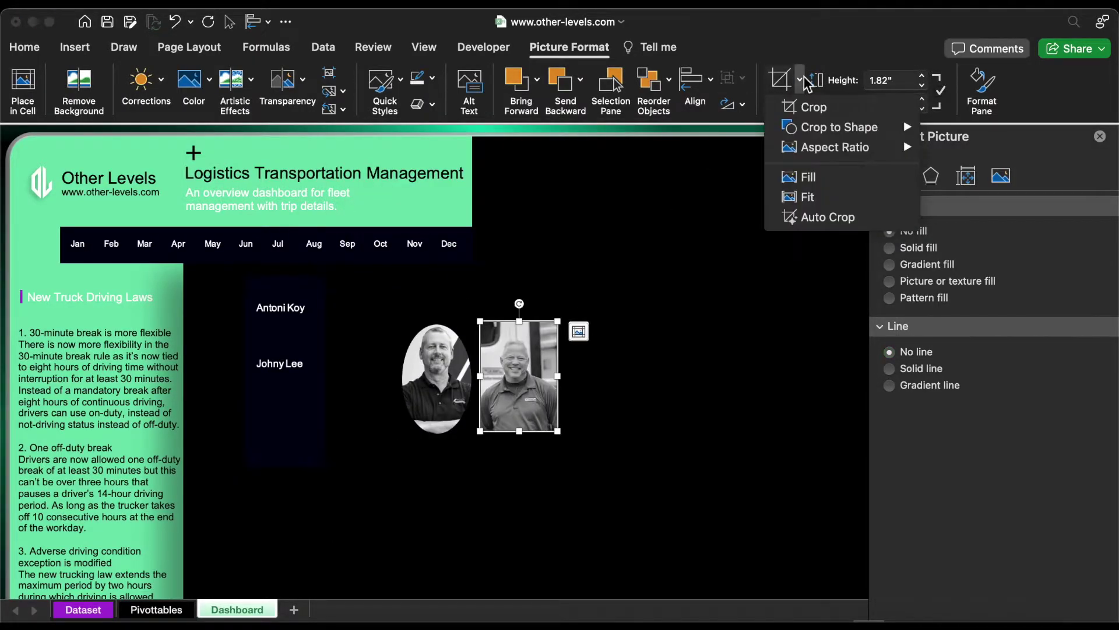
{"action": "mouse_move", "coordinate": [816, 126]}
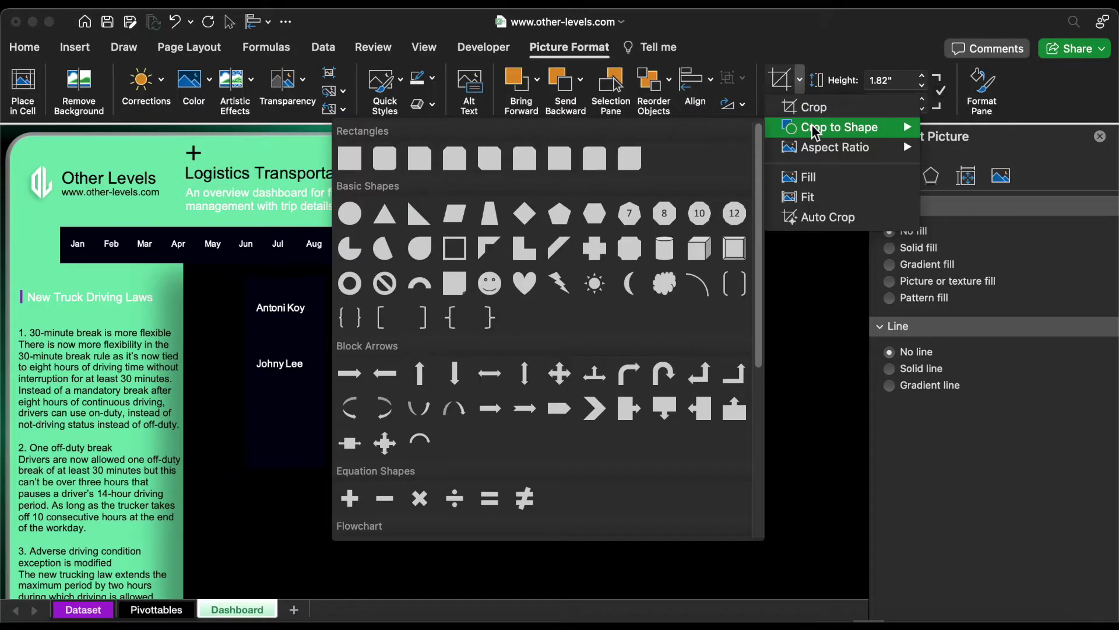
{"action": "left_click", "coordinate": [350, 214]}
Tighten the crop of both portraits to small circles around the faces, the first about 0.86" across.
{"action": "left_click", "coordinate": [783, 87]}
{"action": "left_click_drag", "start_coordinate": [558, 431], "coordinate": [489, 339]}
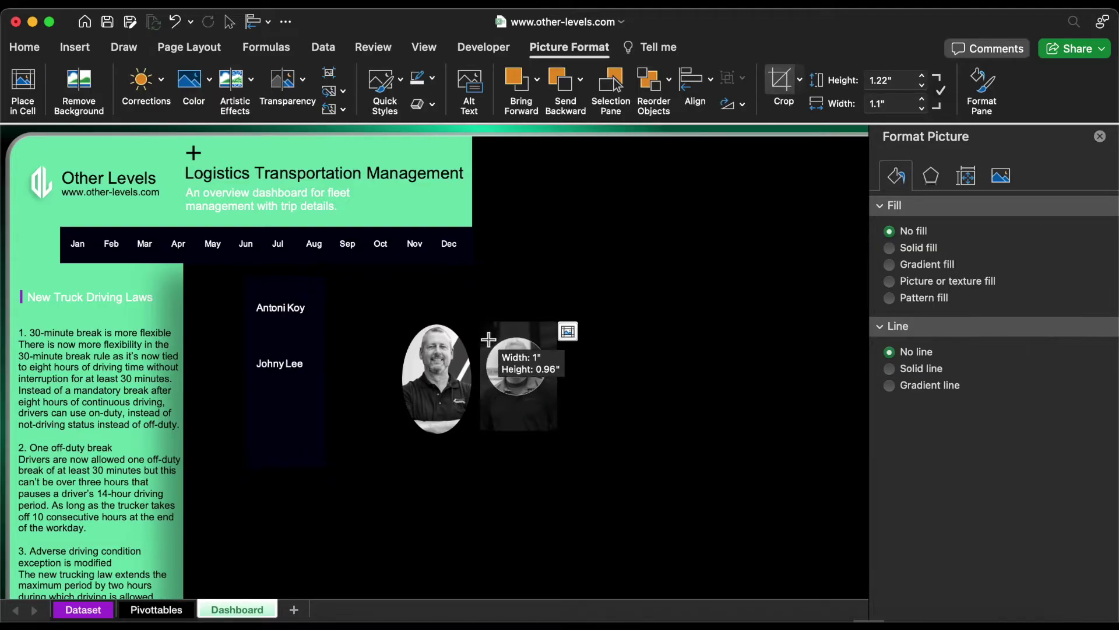
{"action": "left_click", "coordinate": [437, 379]}
{"action": "left_click", "coordinate": [783, 87]}
{"action": "left_click_drag", "start_coordinate": [468, 424], "coordinate": [462, 381]}
{"action": "key", "text": "Escape"}
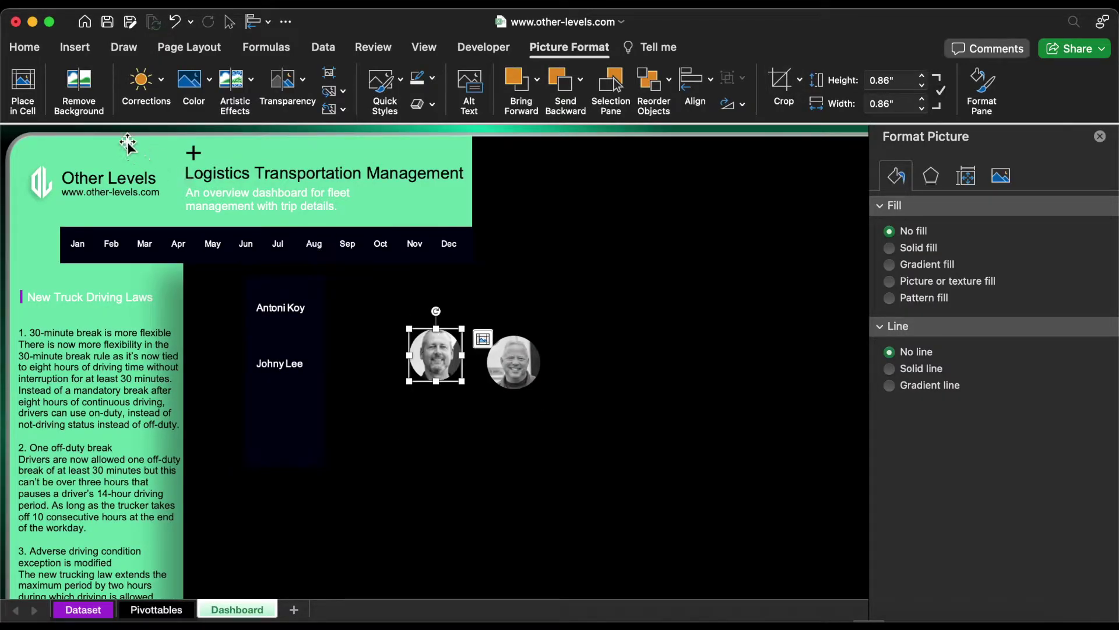
Remove the background from both portraits and give them a solid white fill.
{"action": "left_click", "coordinate": [78, 88]}
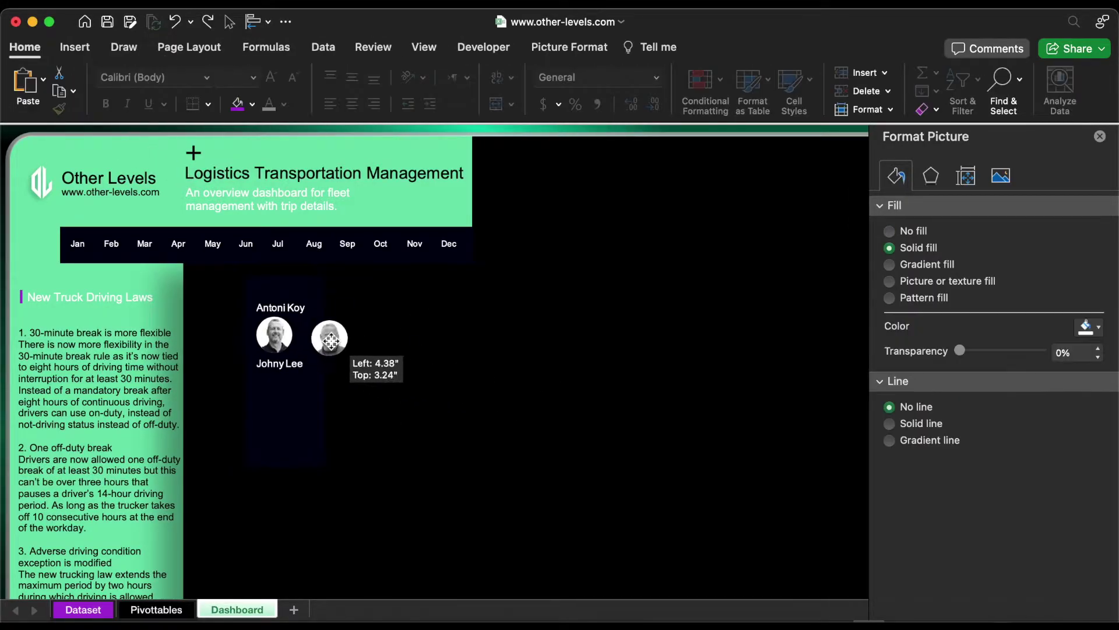
Place each portrait beside its driver's name in the slicer and align the two portraits on their horizontal centers.
{"action": "left_click_drag", "start_coordinate": [331, 341], "coordinate": [217, 357]}
{"action": "left_click", "coordinate": [275, 306]}
{"action": "left_click", "coordinate": [229, 307], "text": "shift"}
{"action": "left_click", "coordinate": [254, 22]}
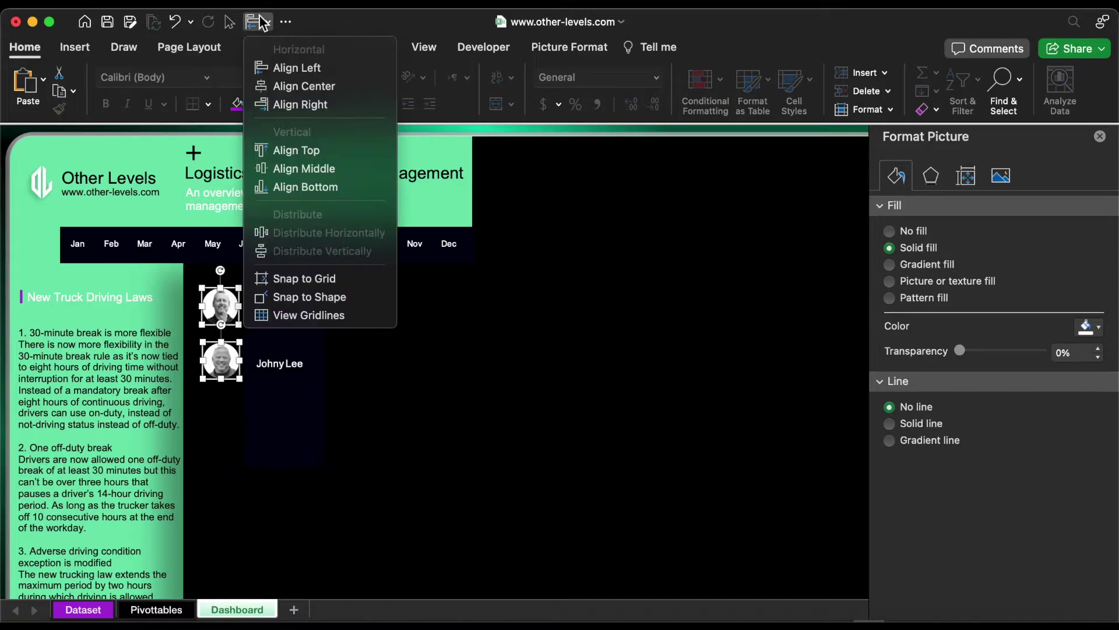
{"action": "left_click", "coordinate": [315, 88]}
Draw a rectangle in the empty area beside the driver slicer and give it a custom dark grey solid fill.
{"action": "left_click", "coordinate": [76, 48]}
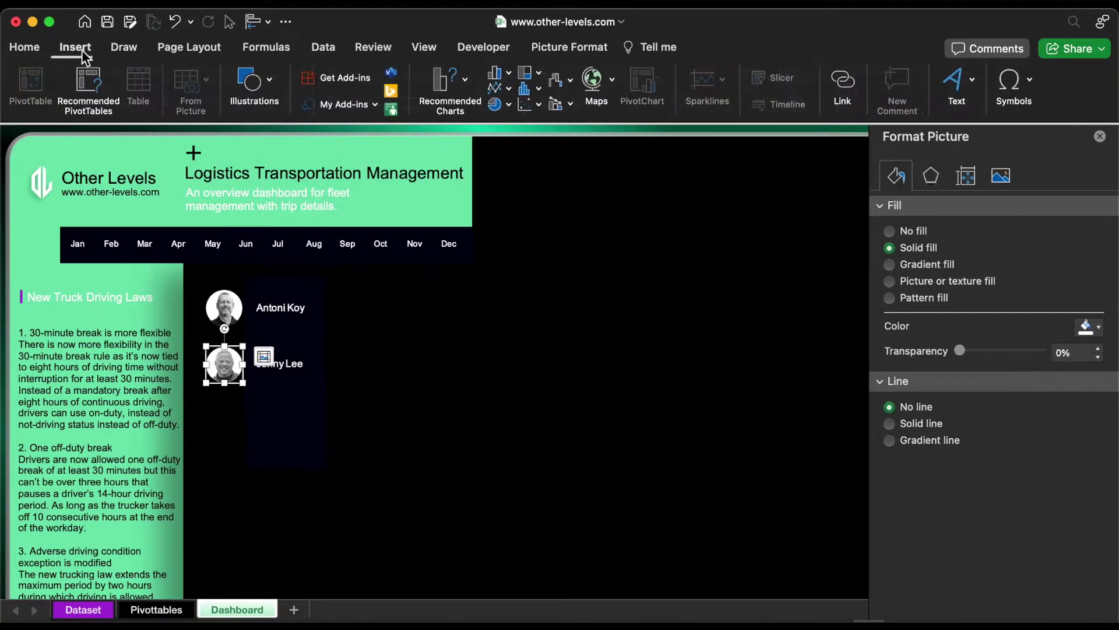
{"action": "left_click", "coordinate": [253, 82]}
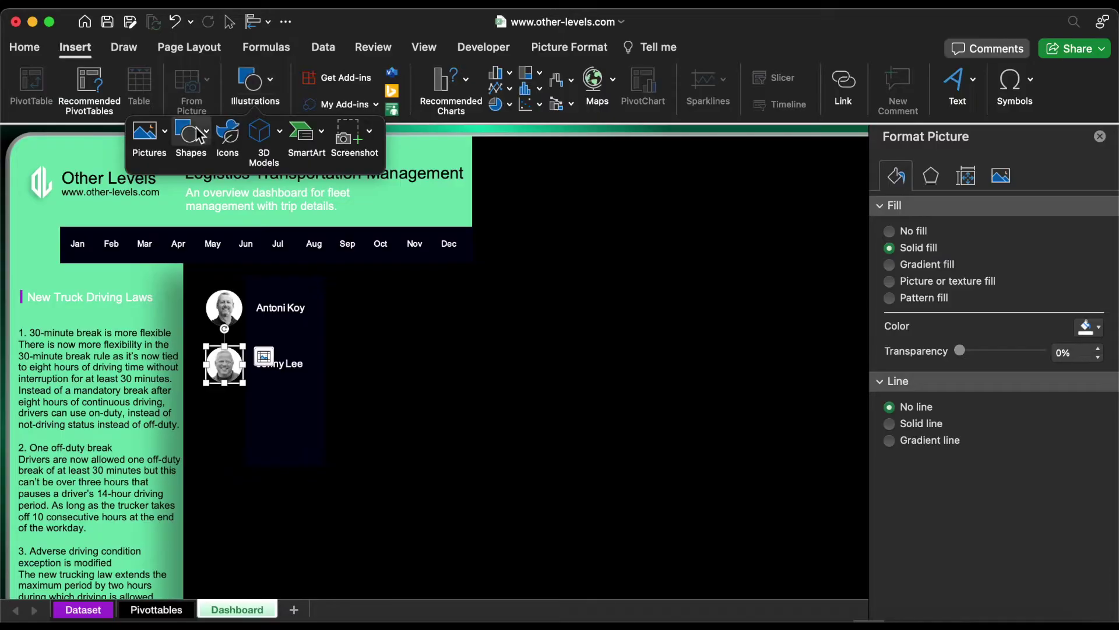
{"action": "left_click", "coordinate": [198, 135]}
{"action": "left_click", "coordinate": [364, 186]}
{"action": "mouse_move", "coordinate": [401, 294]}
{"action": "left_mouse_down"}
{"action": "mouse_move", "coordinate": [618, 414]}
{"action": "mouse_move", "coordinate": [739, 426]}
{"action": "left_mouse_up"}
{"action": "left_click", "coordinate": [1091, 357]}
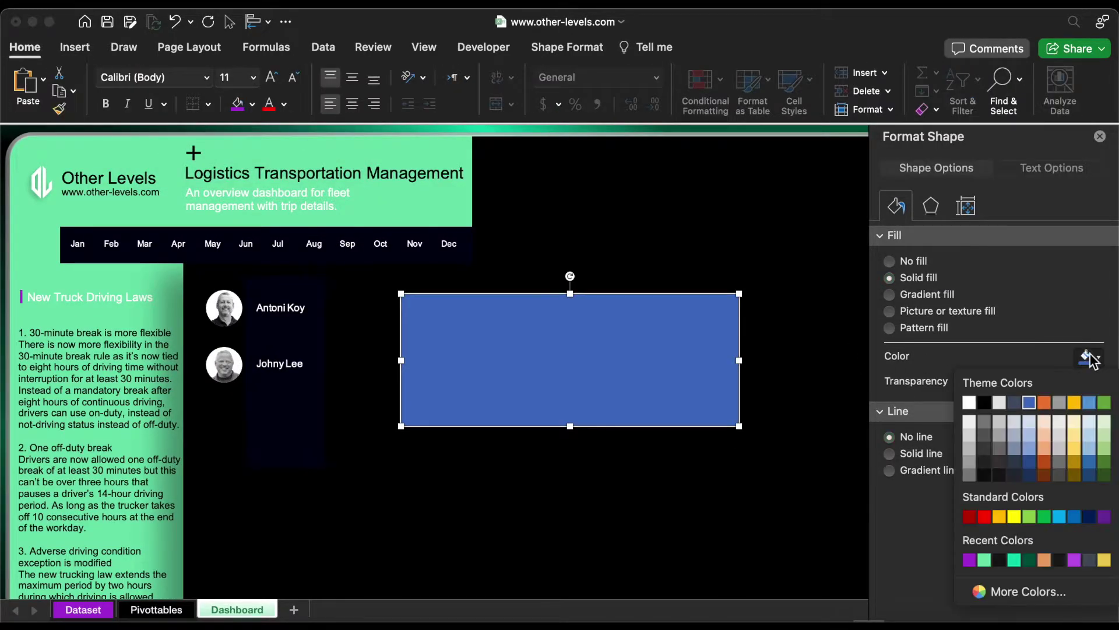
{"action": "left_click", "coordinate": [1023, 591]}
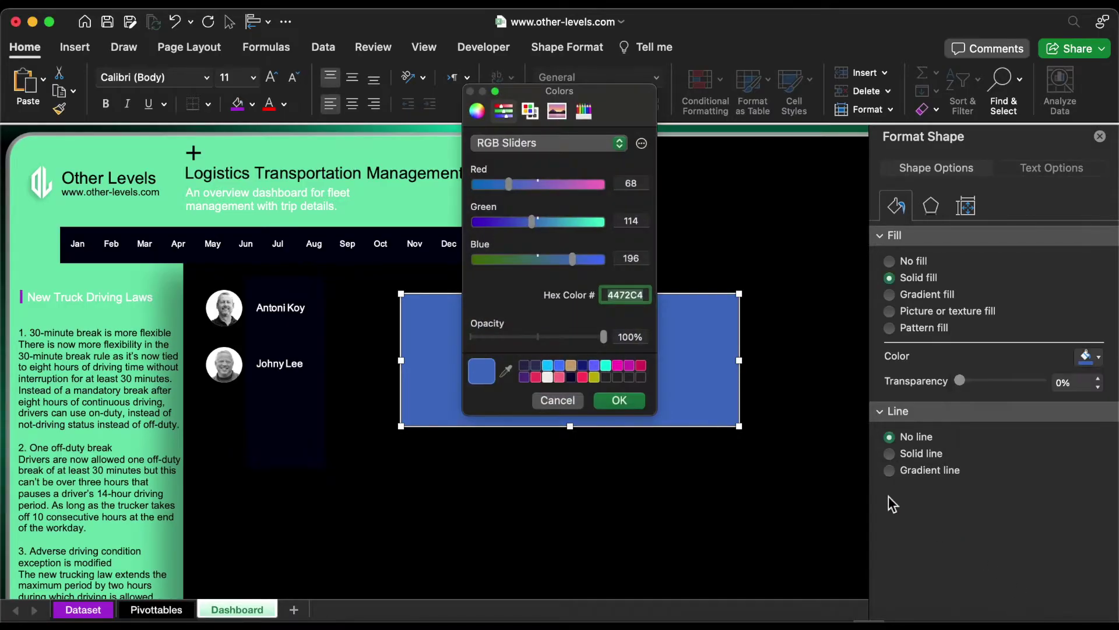
{"action": "left_click", "coordinate": [635, 403]}
Resize the dark grey rectangle and duplicate it to lay out the dashboard's card panels.
{"action": "left_click_drag", "start_coordinate": [634, 402], "coordinate": [561, 359]}
{"action": "left_click_drag", "start_coordinate": [501, 355], "coordinate": [870, 482]}
{"action": "left_click", "coordinate": [640, 353], "text": "shift"}
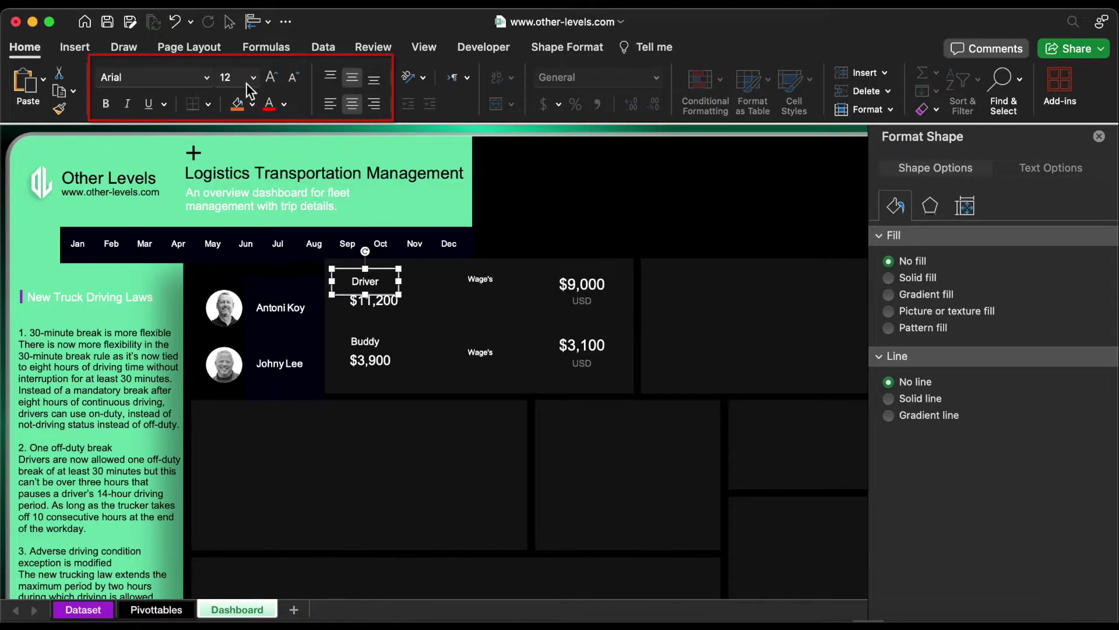
Check the font settings of the Driver, Wage's and amount labels, and color the upper USD label medium grey.
{"action": "left_click", "coordinate": [383, 306]}
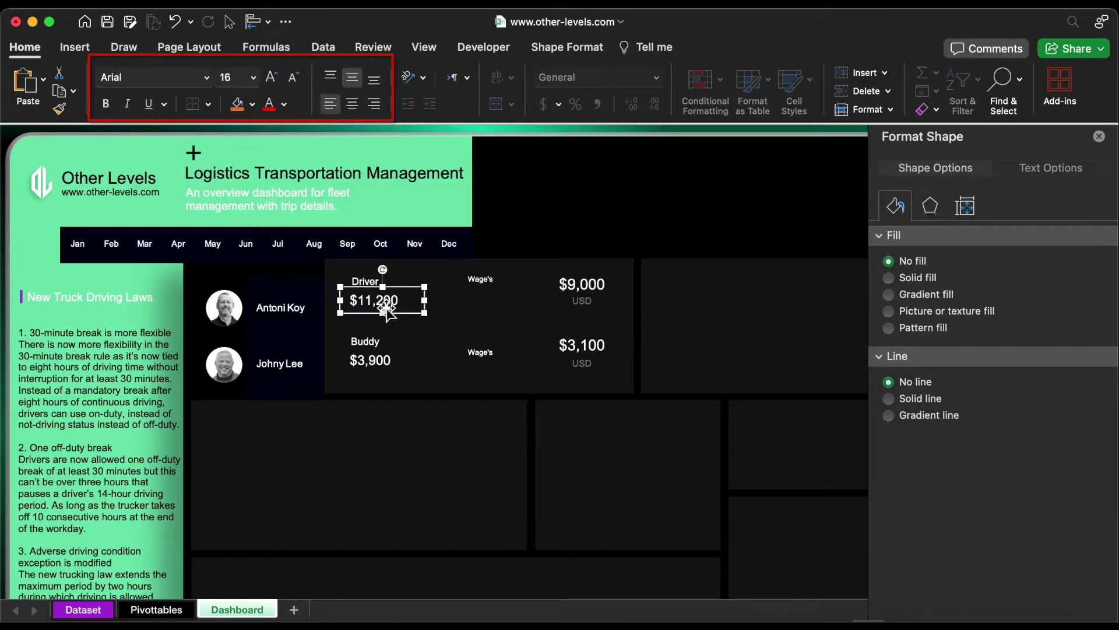
{"action": "left_click", "coordinate": [508, 273]}
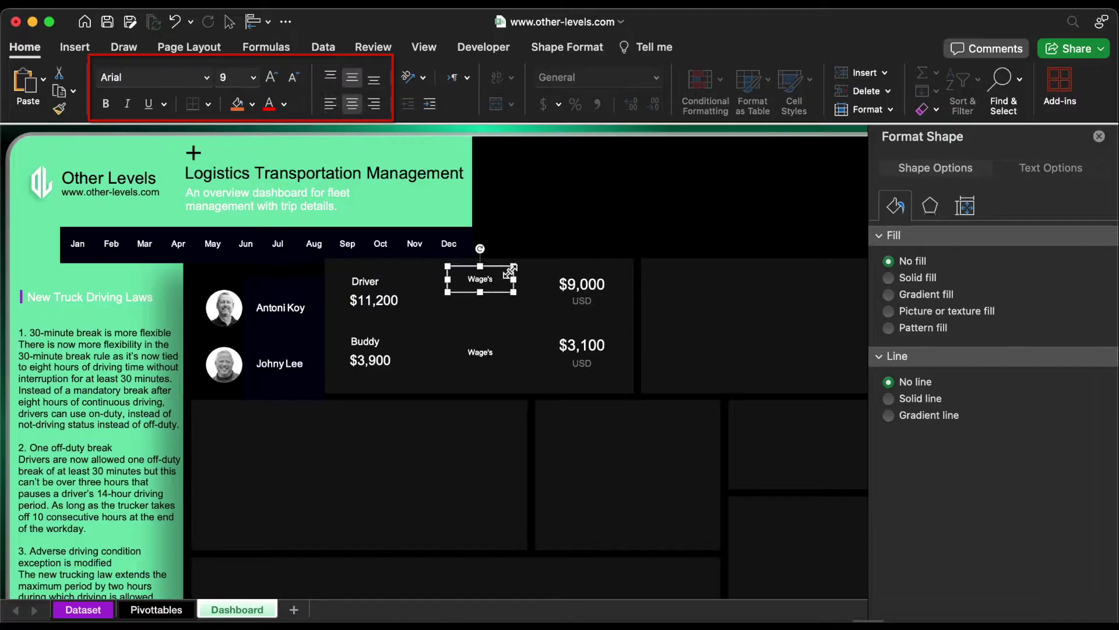
{"action": "left_click", "coordinate": [577, 283]}
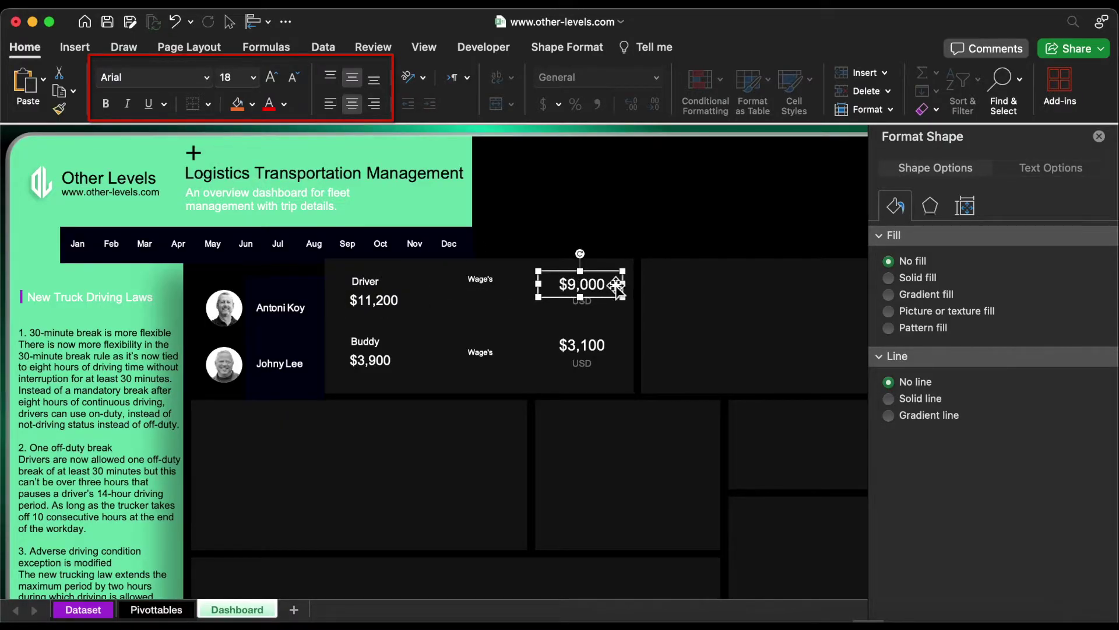
{"action": "left_click", "coordinate": [593, 305]}
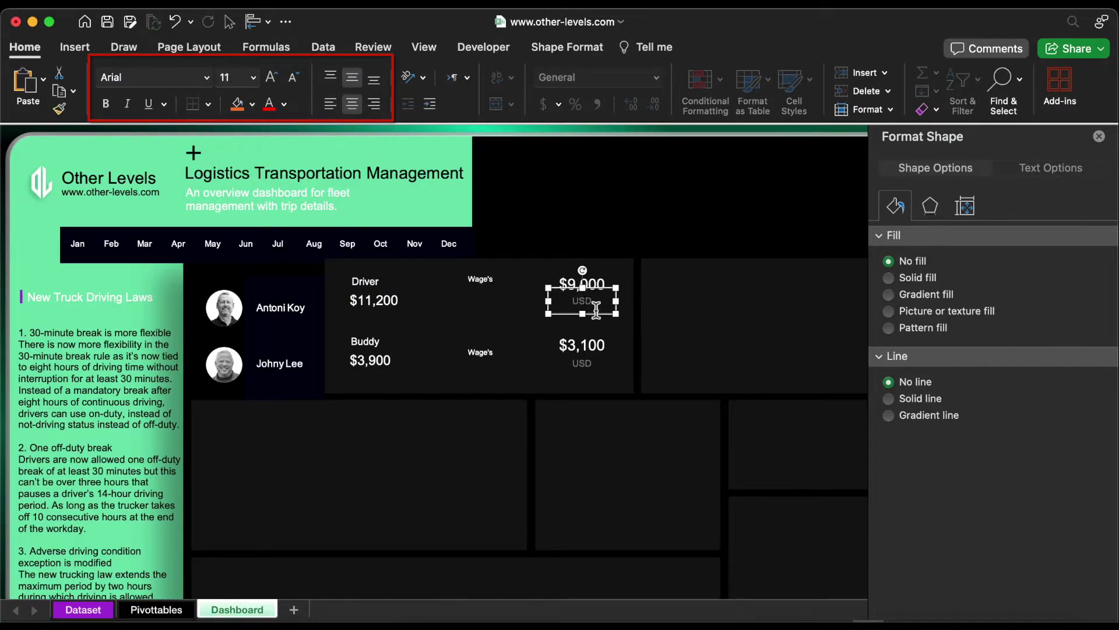
{"action": "left_click", "coordinate": [284, 105]}
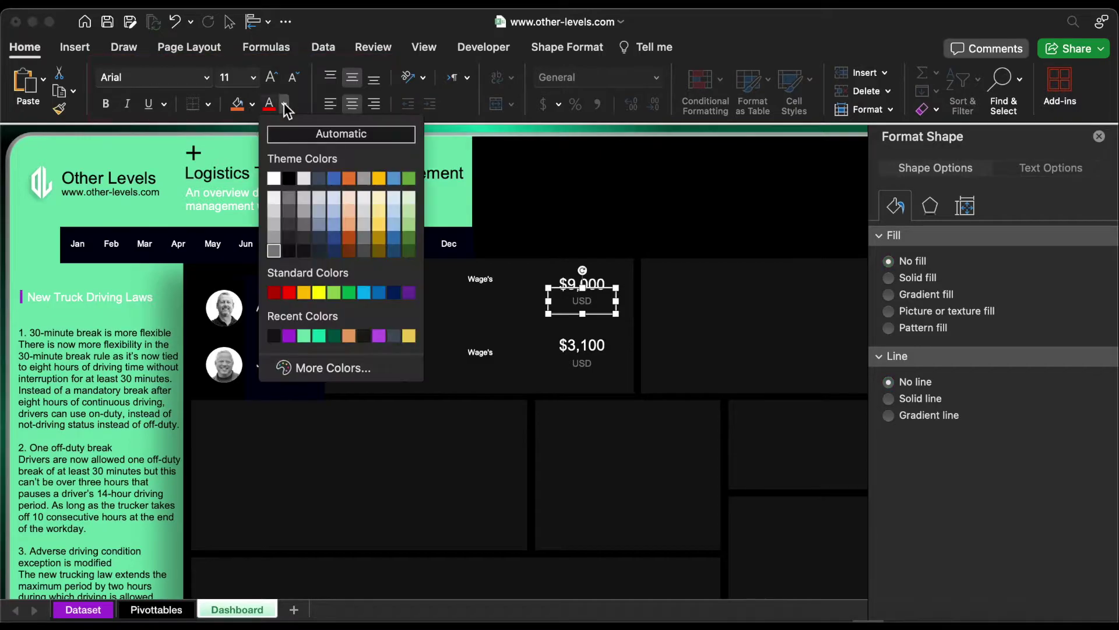
{"action": "left_click", "coordinate": [273, 251]}
Place the two line charts on the dashboard and delete the upper chart's gridlines, vertical axis and month axis.
{"action": "left_click_drag", "start_coordinate": [623, 464], "coordinate": [389, 471]}
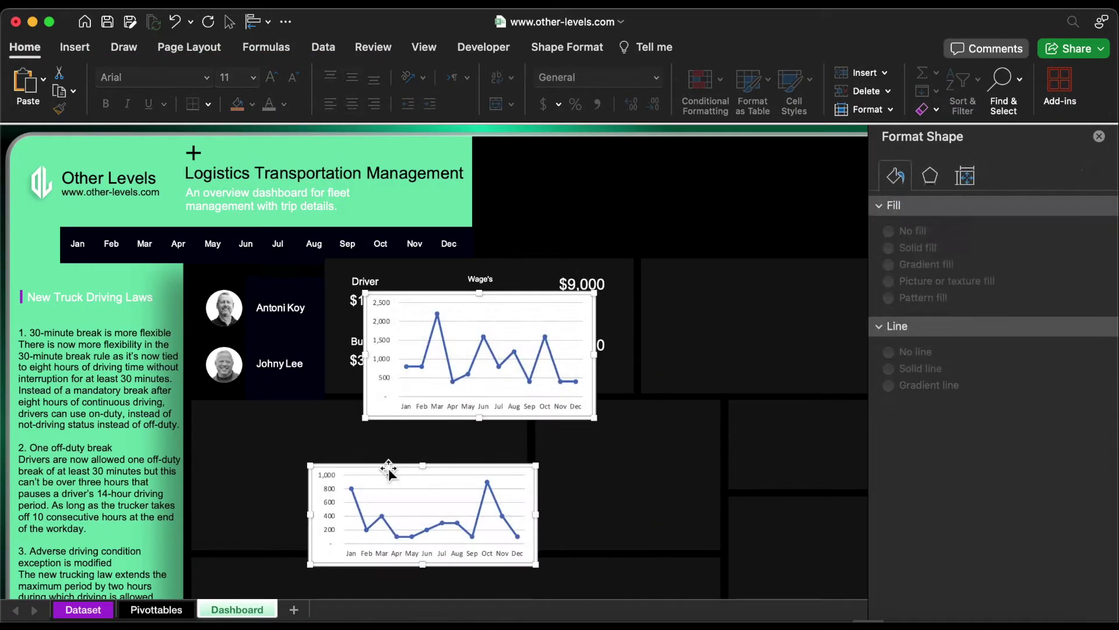
{"action": "left_click", "coordinate": [478, 357]}
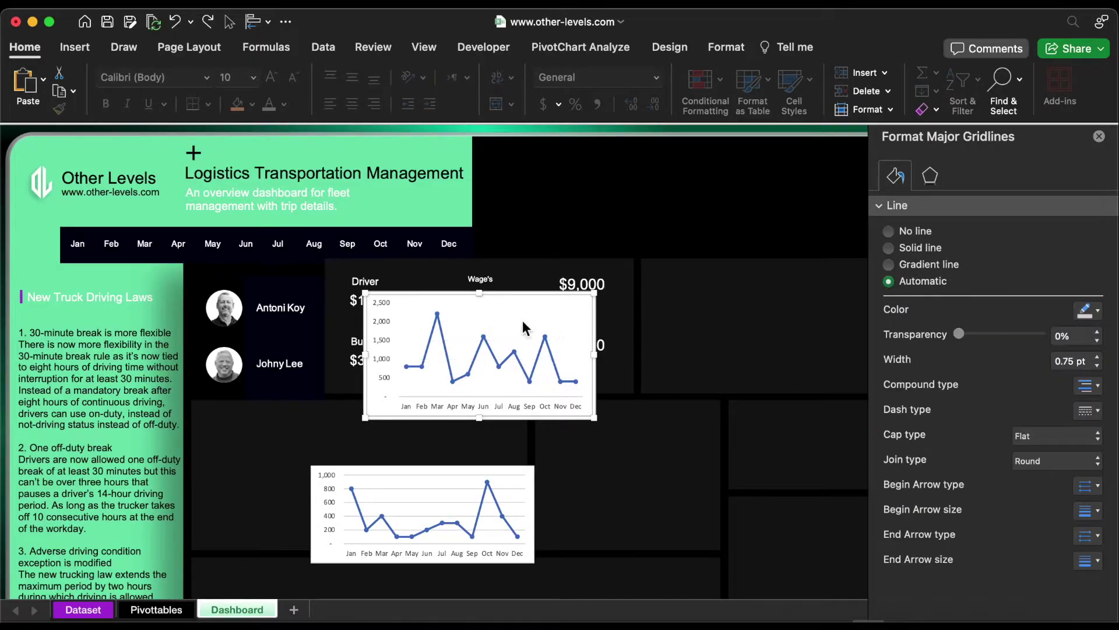
{"action": "left_click", "coordinate": [383, 323]}
{"action": "left_click", "coordinate": [382, 322]}
{"action": "key", "text": "Delete"}
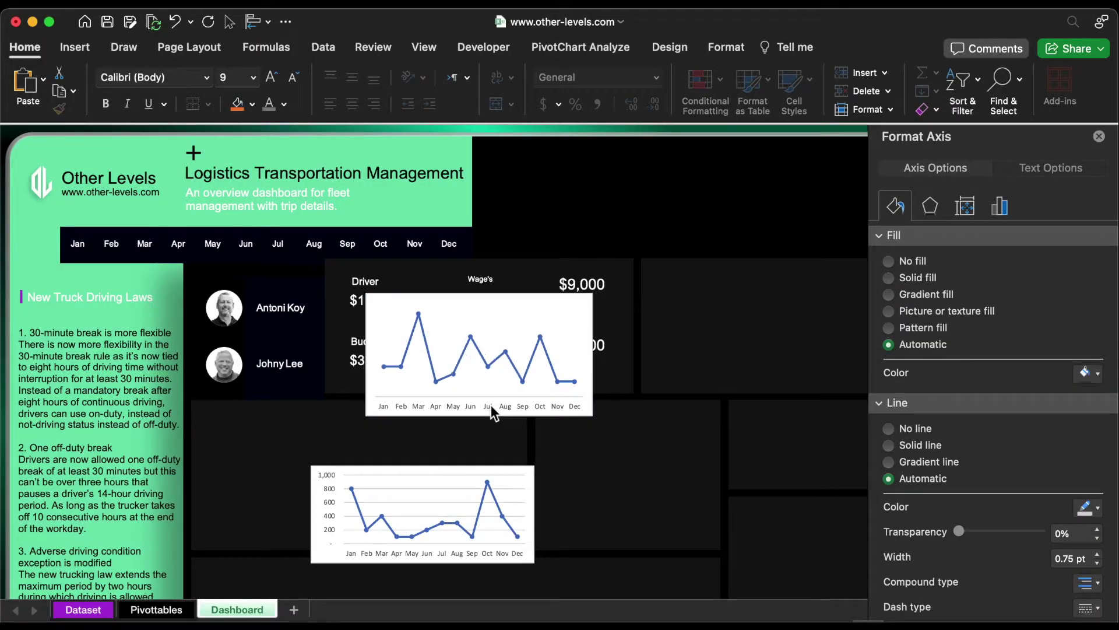
{"action": "left_click", "coordinate": [491, 404]}
{"action": "key", "text": "Delete"}
Remove the upper chart's data markers and format its series as a 1 pt solid light green line.
{"action": "left_click", "coordinate": [505, 357]}
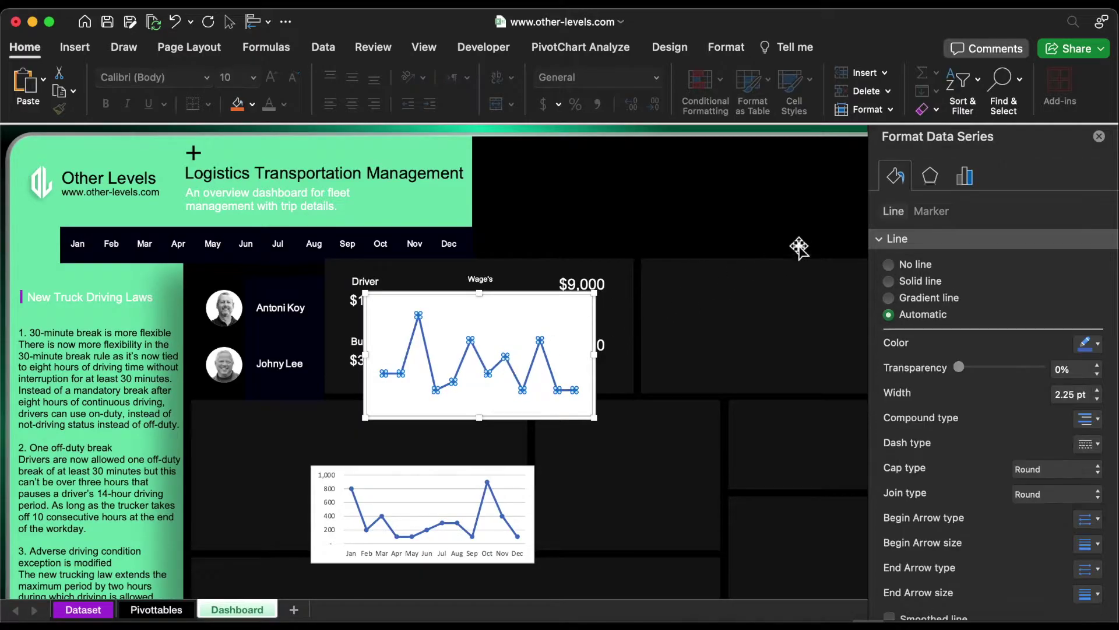
{"action": "left_click", "coordinate": [930, 212]}
{"action": "left_click", "coordinate": [910, 240]}
{"action": "left_click", "coordinate": [913, 281]}
{"action": "left_click", "coordinate": [897, 213]}
{"action": "left_click", "coordinate": [1098, 398]}
{"action": "left_click", "coordinate": [1098, 398]}
{"action": "left_click", "coordinate": [1096, 344]}
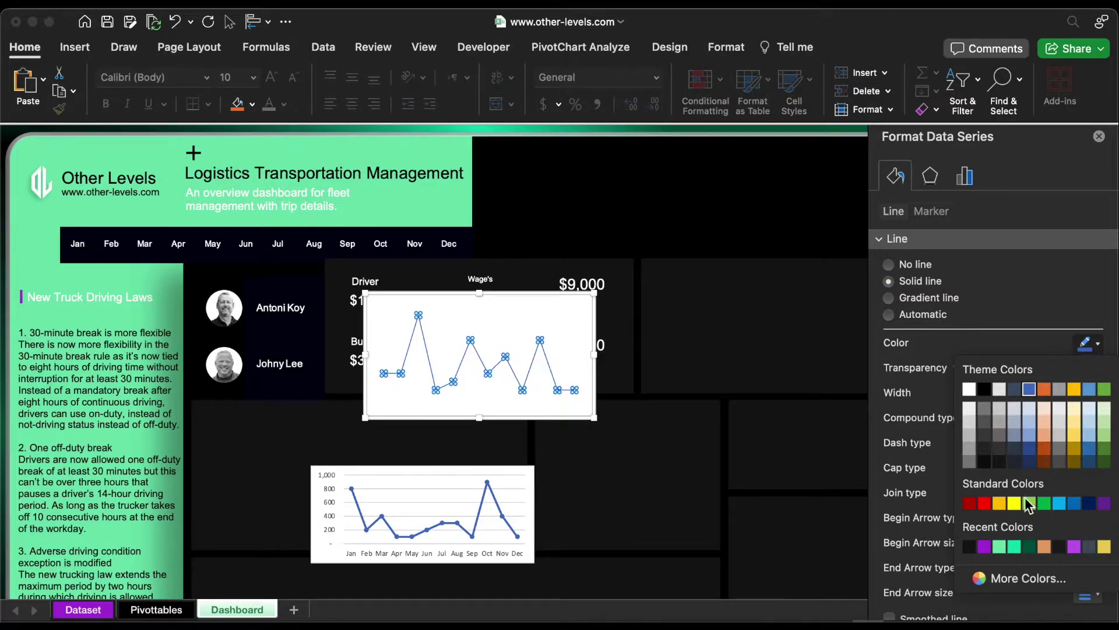
{"action": "left_click", "coordinate": [1001, 546]}
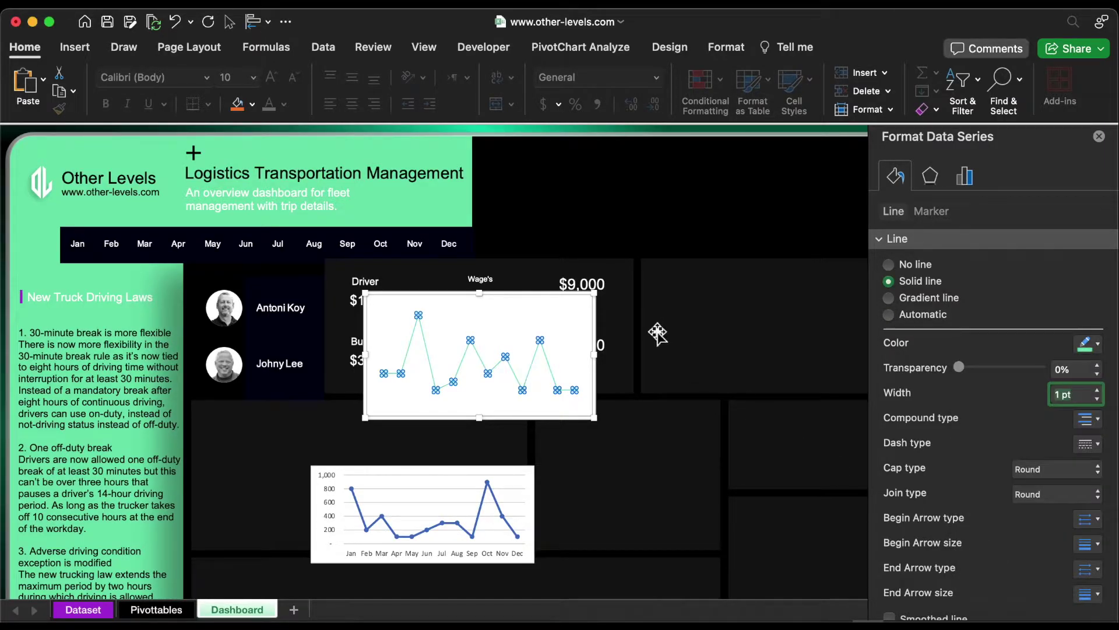
Remove the upper chart's fill and border and shrink it to fit under the Driver row's Wage's label.
{"action": "left_click", "coordinate": [596, 298]}
{"action": "left_click", "coordinate": [905, 259]}
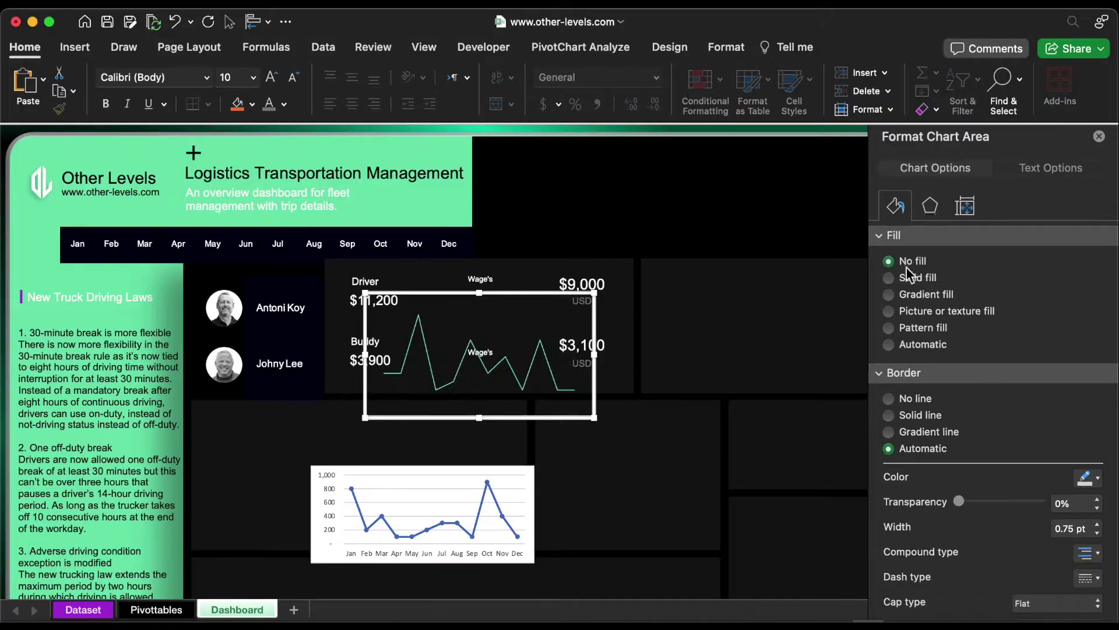
{"action": "left_click", "coordinate": [920, 399]}
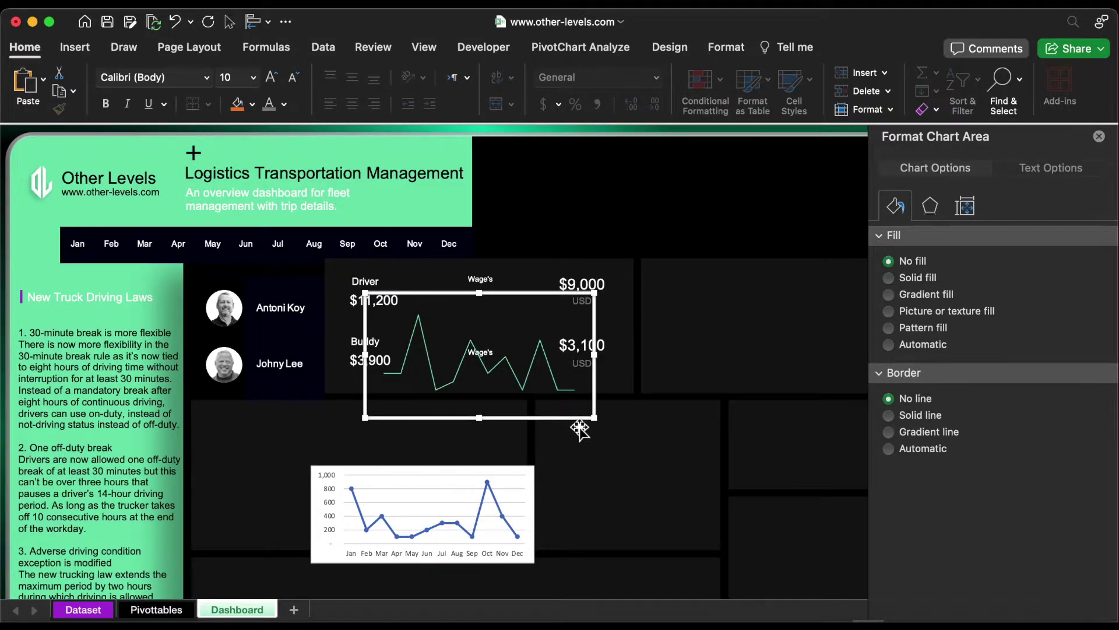
{"action": "left_click_drag", "start_coordinate": [595, 420], "coordinate": [408, 296]}
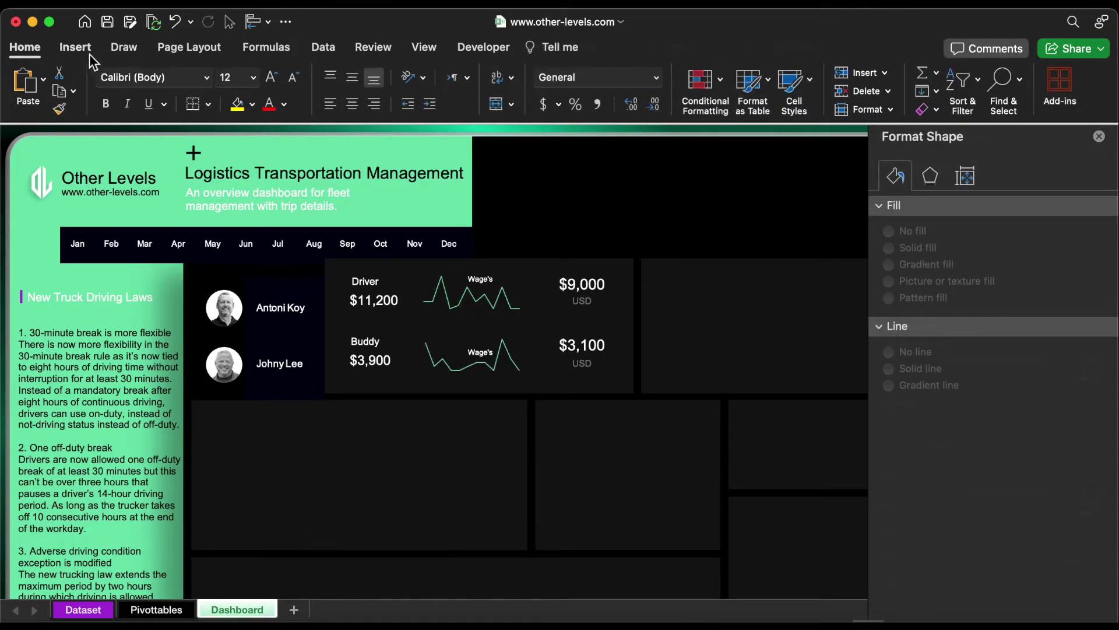
Draw a horizontal line about 4.46" long between the Driver and Buddy rows and color it dark grey.
{"action": "left_click", "coordinate": [85, 50]}
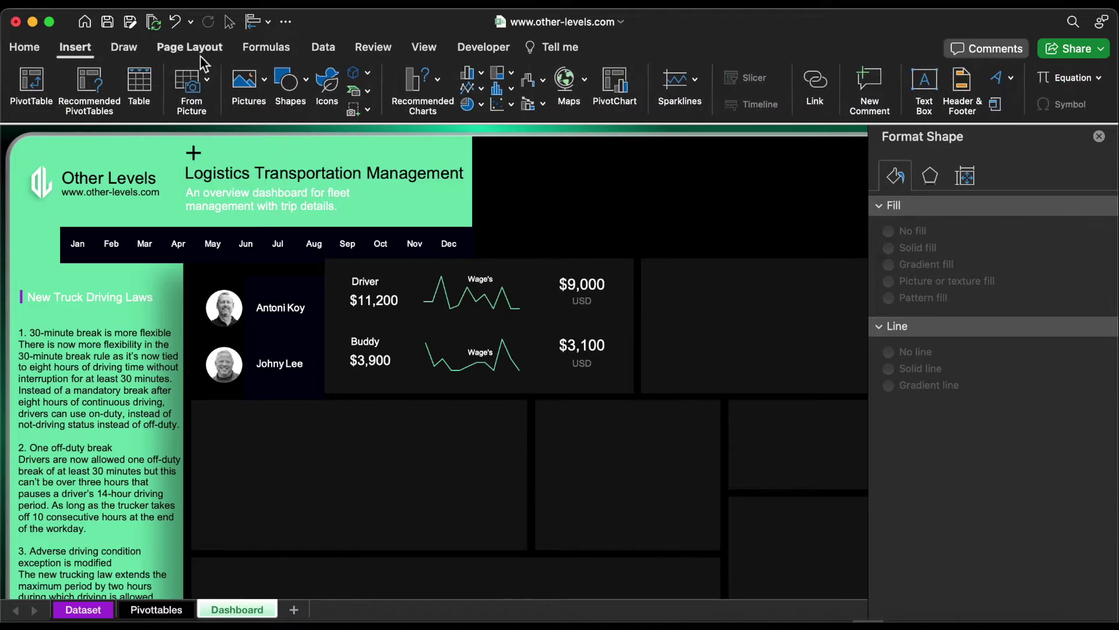
{"action": "left_click", "coordinate": [290, 81]}
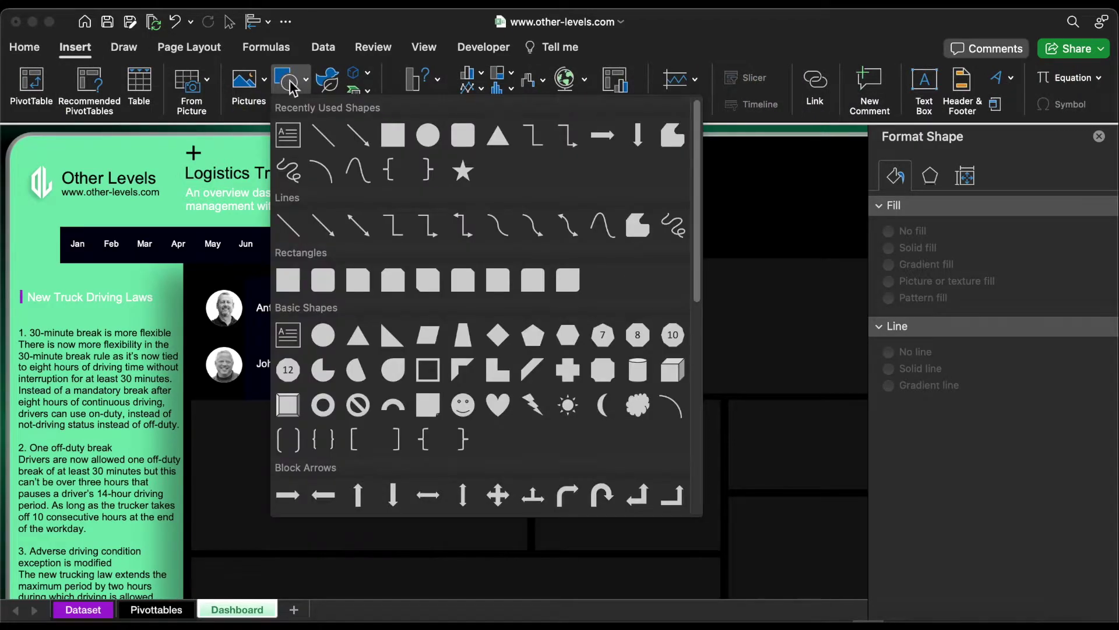
{"action": "left_click", "coordinate": [322, 132]}
{"action": "left_click_drag", "start_coordinate": [347, 323], "coordinate": [612, 322]}
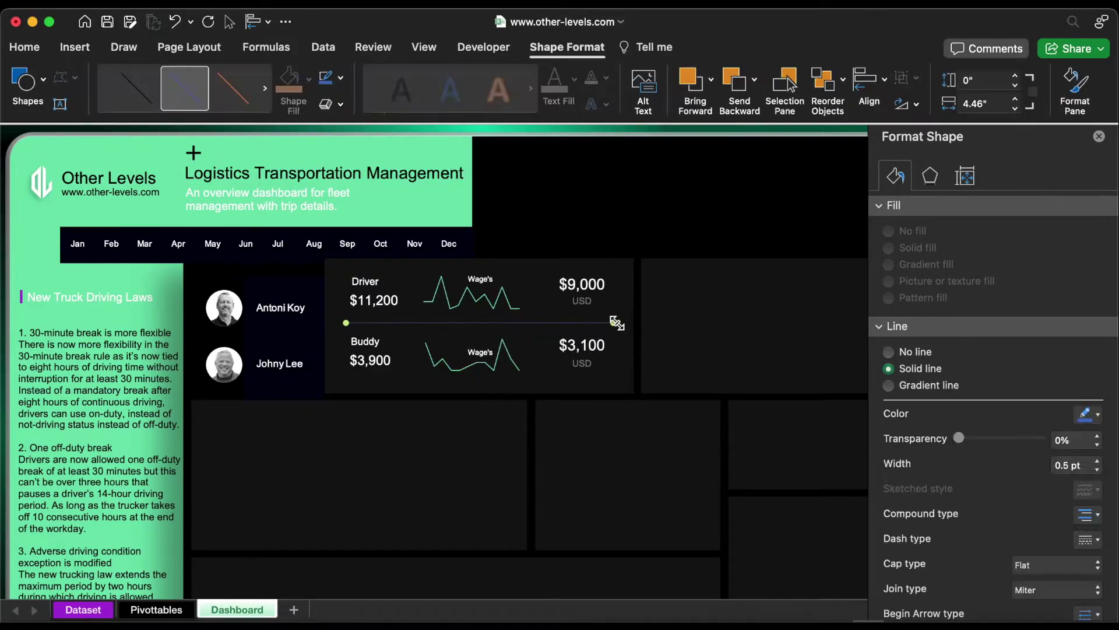
{"action": "left_click", "coordinate": [1096, 415]}
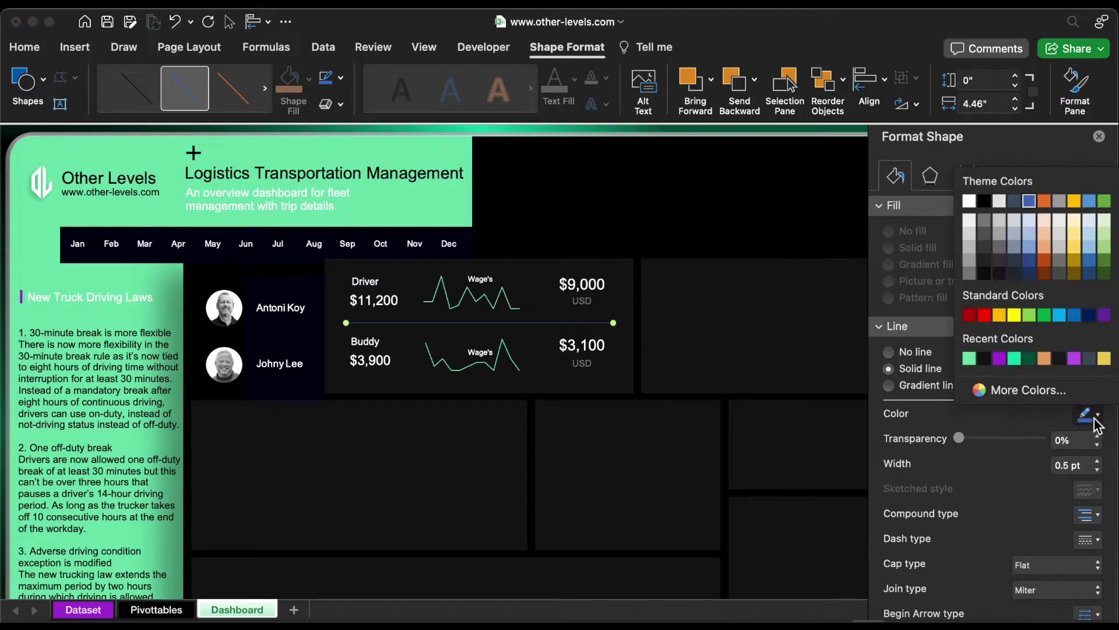
{"action": "left_click", "coordinate": [985, 247]}
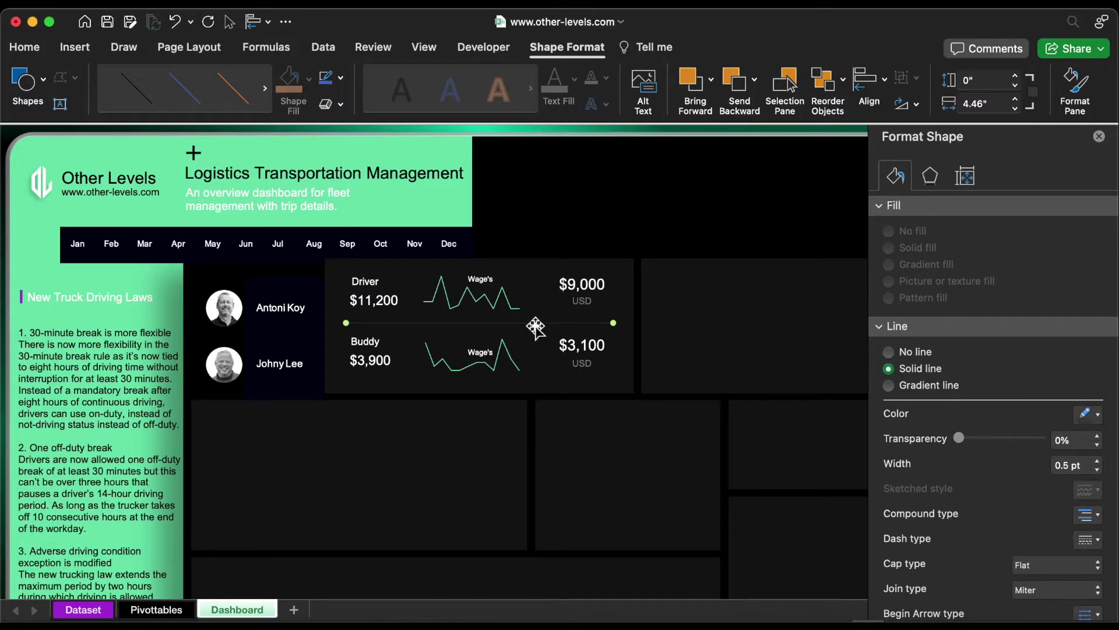
Add vertical divider lines about 0.74" tall before both USD amounts and distribute the three dividers vertically.
{"action": "left_click_drag", "start_coordinate": [614, 323], "coordinate": [541, 275]}
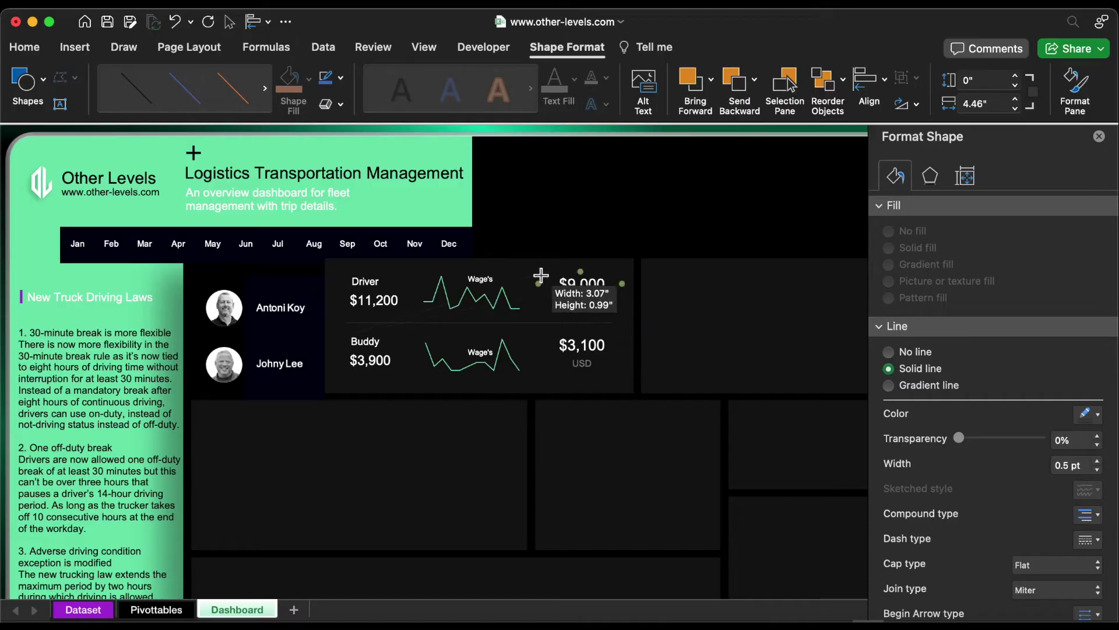
{"action": "left_click_drag", "start_coordinate": [360, 334], "coordinate": [556, 355]}
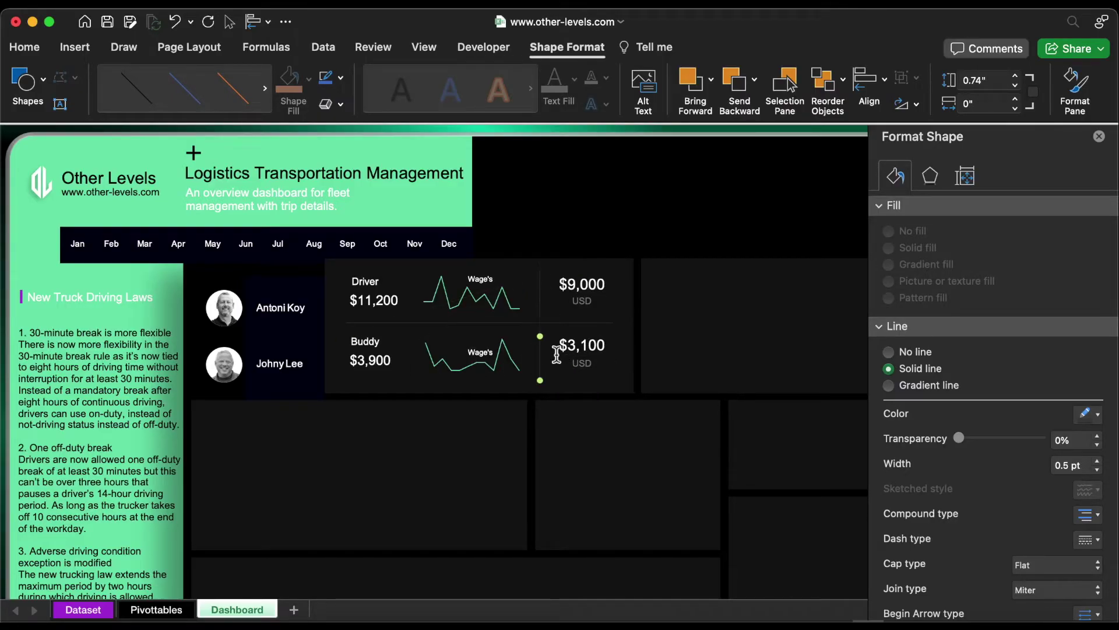
{"action": "left_click", "coordinate": [533, 324], "text": "shift"}
{"action": "left_click", "coordinate": [544, 300], "text": "shift"}
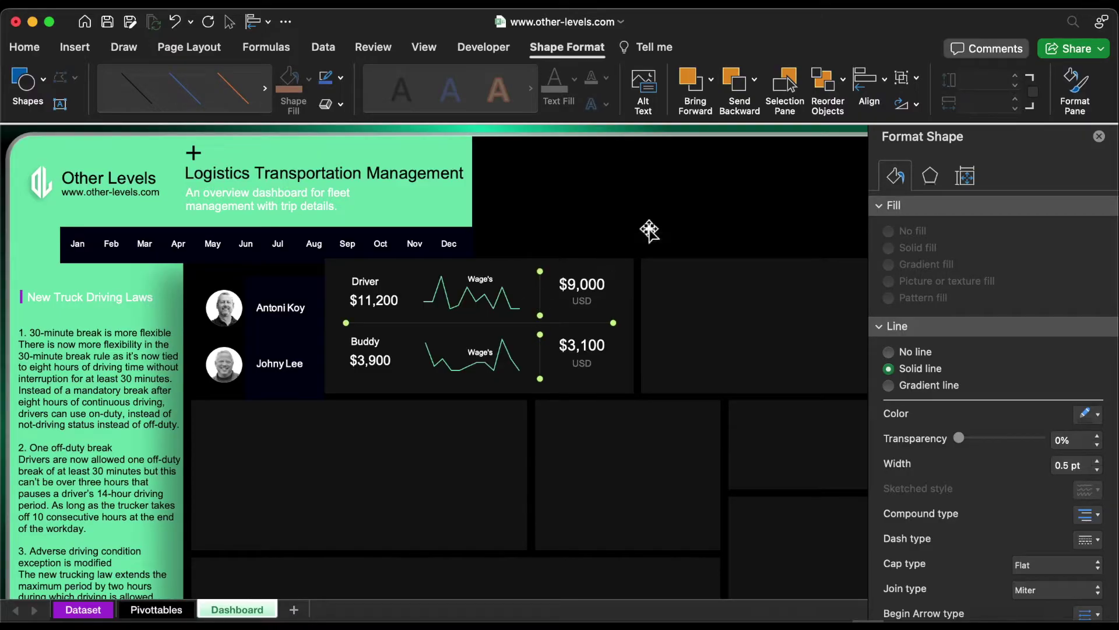
{"action": "left_click", "coordinate": [885, 80]}
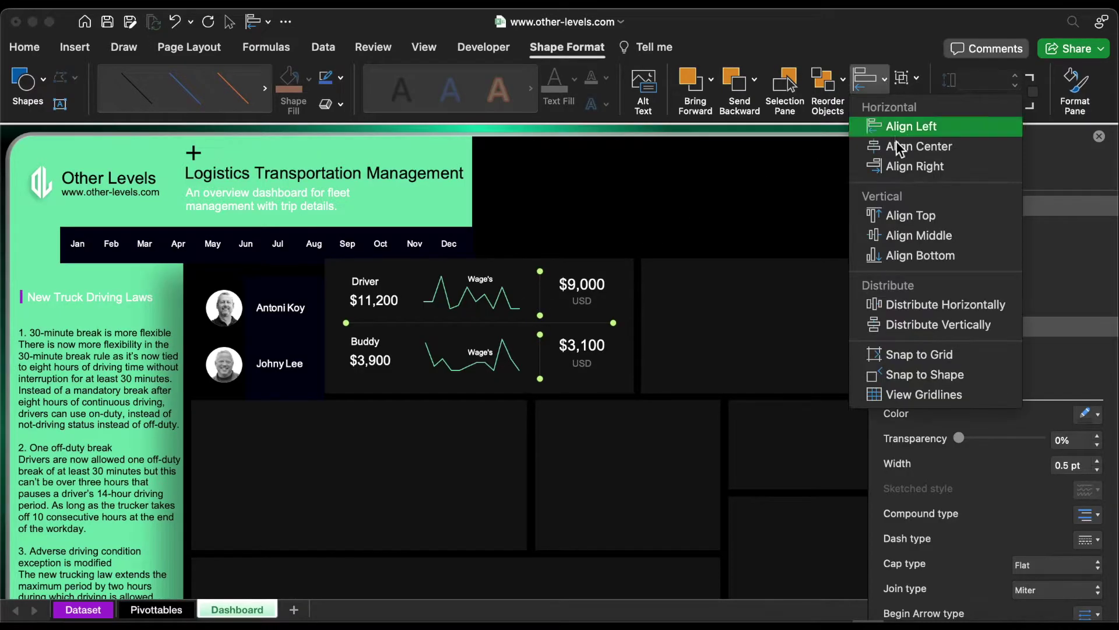
{"action": "left_click", "coordinate": [904, 327]}
{"action": "key", "text": "super+z"}
Copy the Driver label to the upper part of the neighboring card and change its text to "Driver & Buddy Income".
{"action": "left_click", "coordinate": [382, 272]}
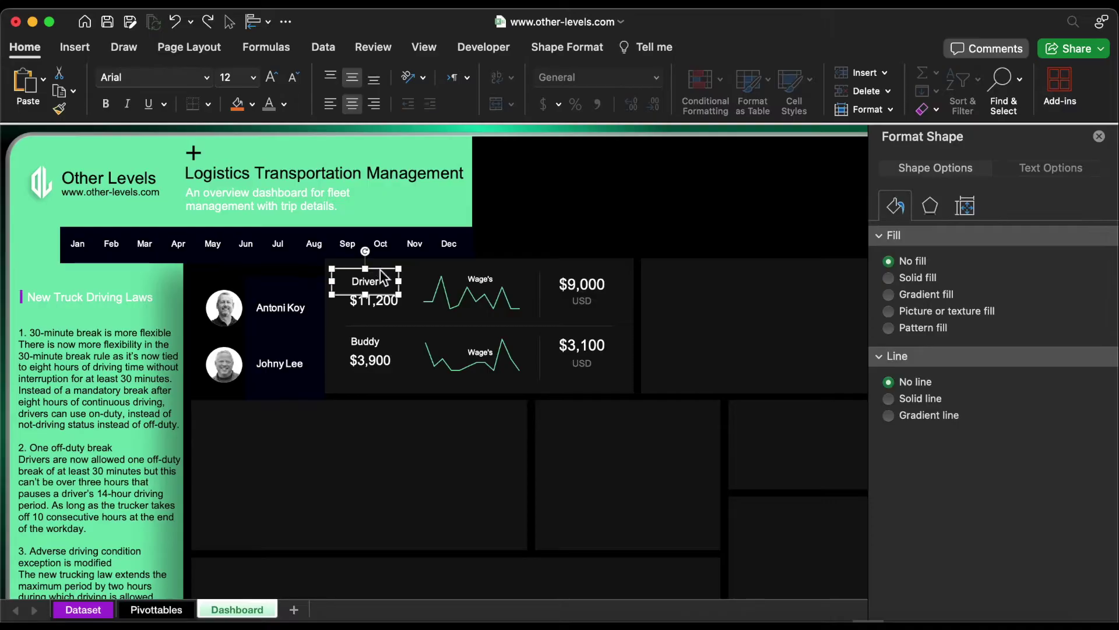
{"action": "left_click_drag", "start_coordinate": [380, 269], "coordinate": [831, 274]}
{"action": "scroll", "coordinate": [643, 319], "scroll_direction": "right", "scroll_amount": 3}
{"action": "type", "text": "ome"}
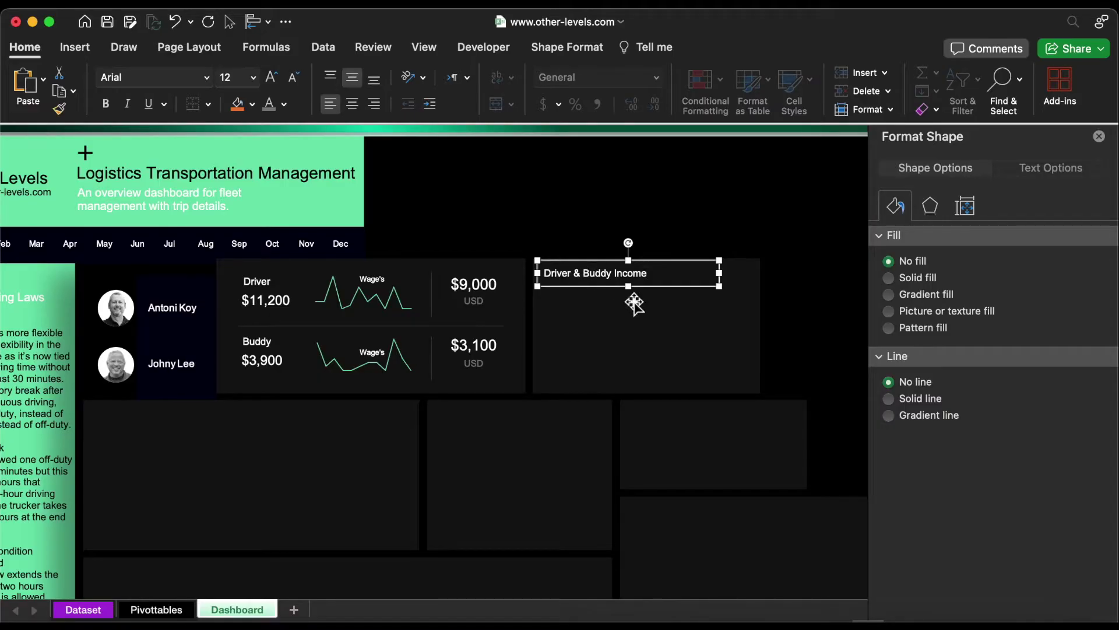
Copy a vertical divider in front of the "Driver & Buddy Income" title and make it light green, 1.25 pt wide and 0.2" tall.
{"action": "left_click_drag", "start_coordinate": [435, 288], "coordinate": [541, 291]}
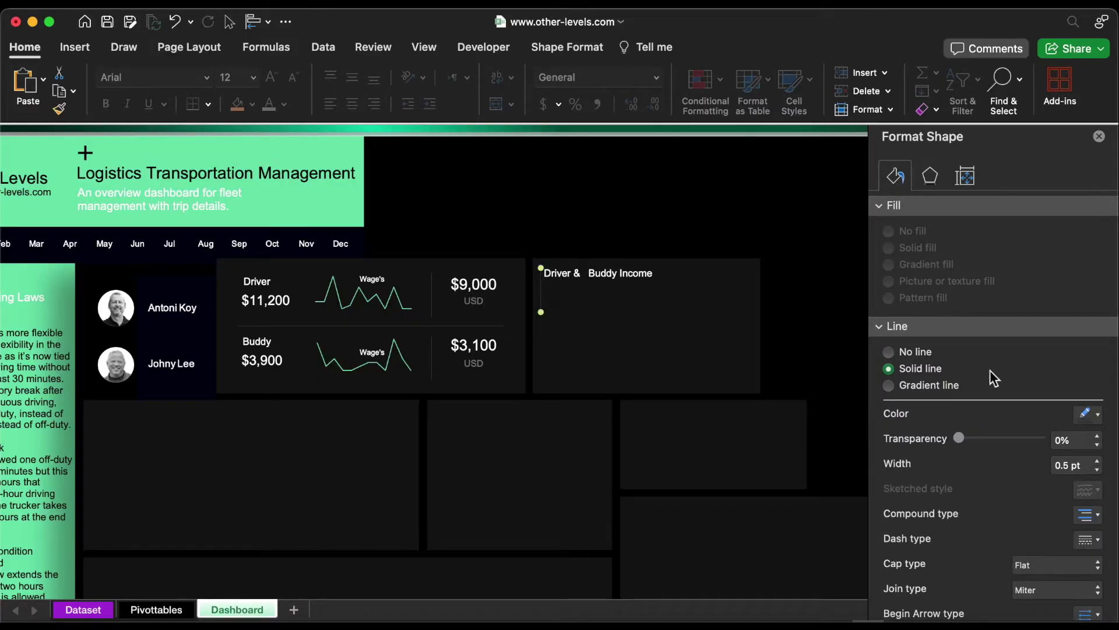
{"action": "left_click", "coordinate": [1097, 460]}
{"action": "left_click", "coordinate": [1094, 414]}
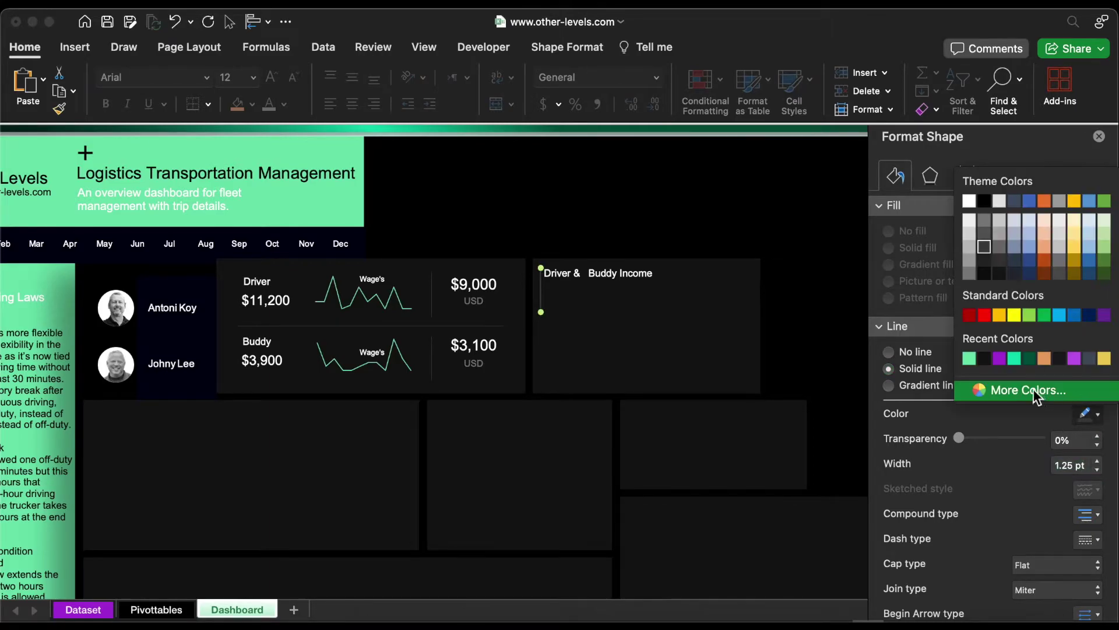
{"action": "left_click", "coordinate": [973, 360]}
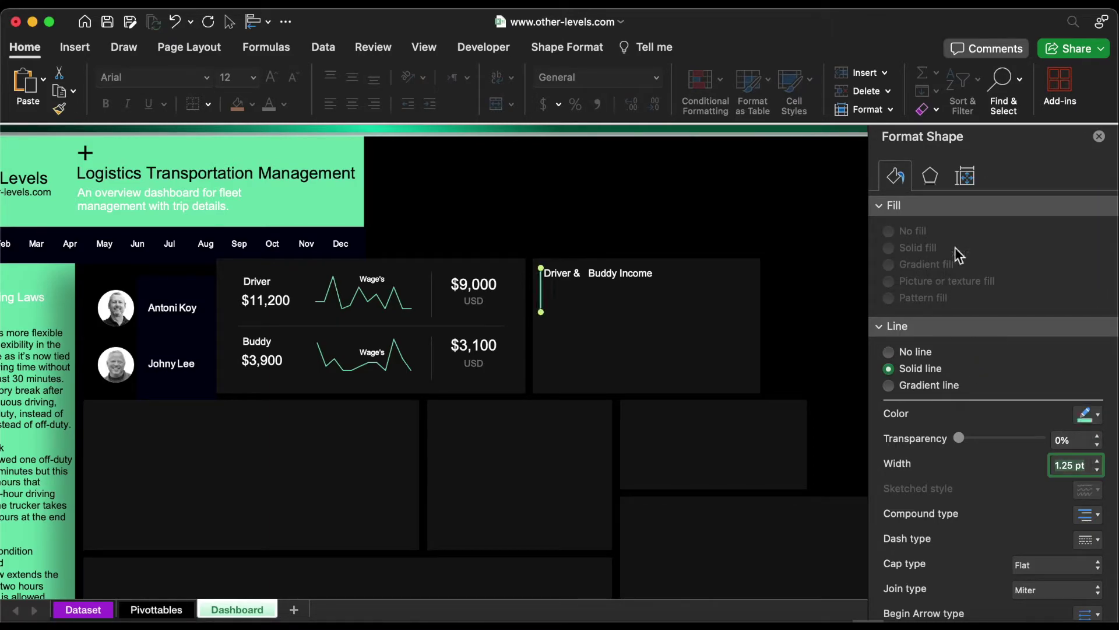
{"action": "left_click", "coordinate": [565, 46]}
{"action": "left_click", "coordinate": [1007, 88]}
{"action": "type", "text": "0.2"}
{"action": "key", "text": "Return"}
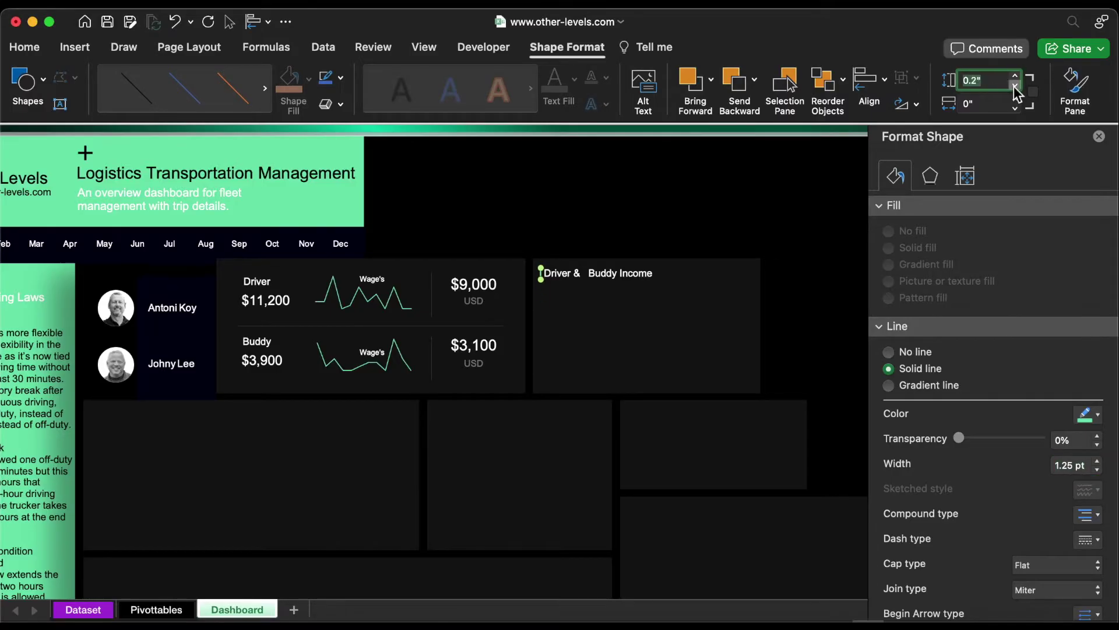
Copy the light green title divider to between "Driver &" and "Buddy Income" and color the copy medium grey.
{"action": "left_click_drag", "start_coordinate": [540, 282], "coordinate": [657, 339]}
{"action": "left_click", "coordinate": [1088, 415]}
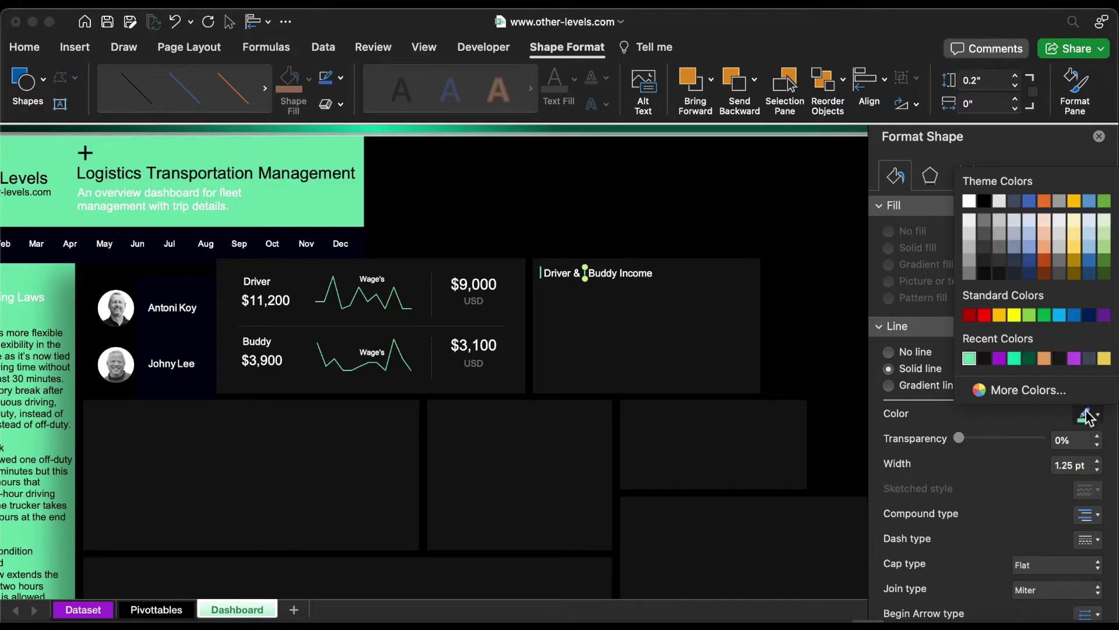
{"action": "left_click", "coordinate": [969, 274]}
Paste the Close/Far/Regular column chart under the "Driver & Buddy Income" title and delete its value axis and gridlines.
{"action": "key", "text": "super+v"}
{"action": "left_click_drag", "start_coordinate": [706, 256], "coordinate": [673, 292]}
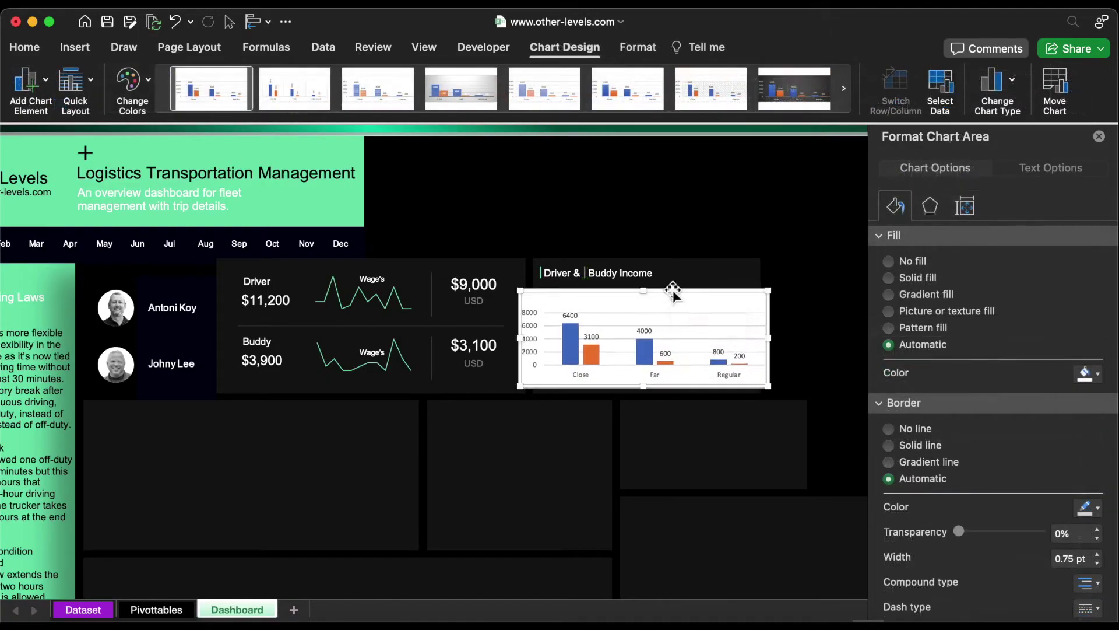
{"action": "left_click", "coordinate": [533, 331]}
{"action": "key", "text": "Delete"}
{"action": "key", "text": "Delete"}
Fill the Driver columns with a linear gradient from turquoise green at 0% to light green at 100%.
{"action": "left_click", "coordinate": [553, 355]}
{"action": "left_click", "coordinate": [888, 264]}
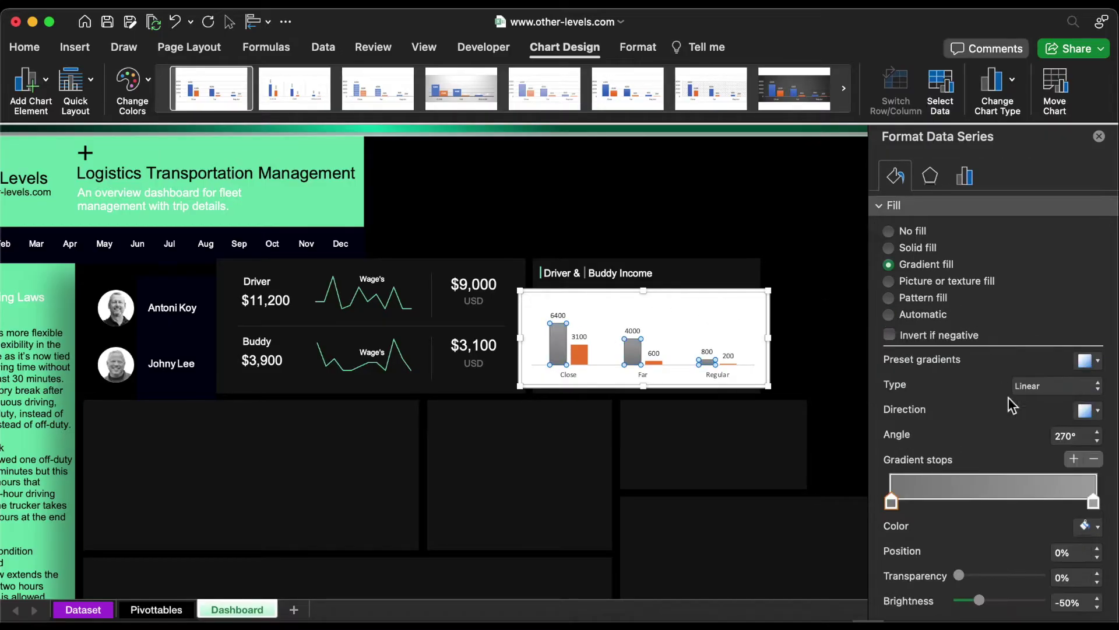
{"action": "left_click", "coordinate": [1085, 526]}
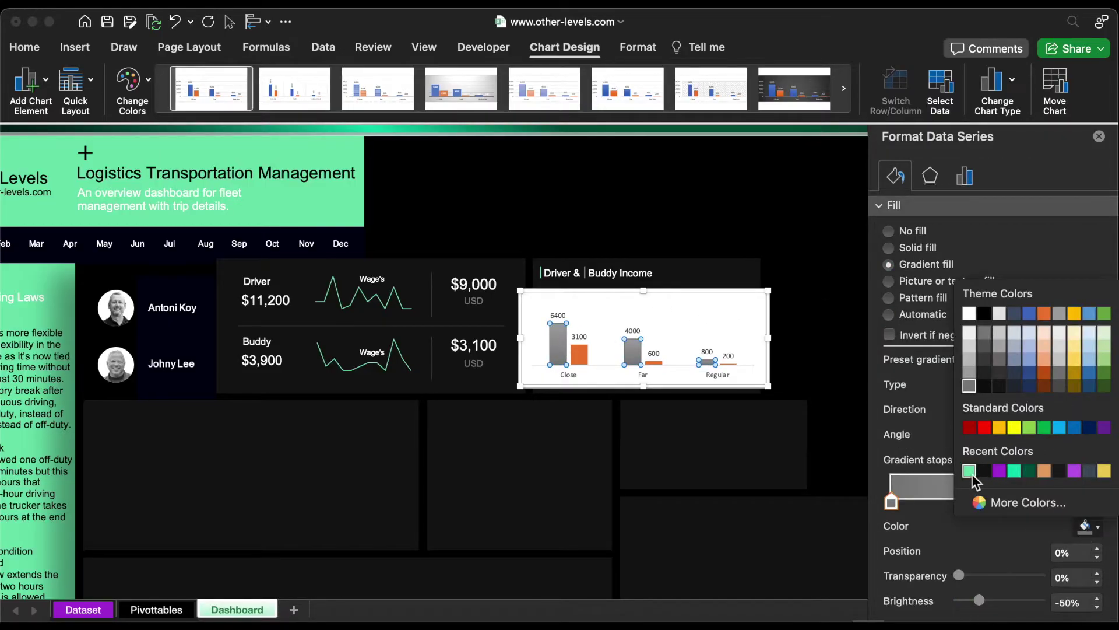
{"action": "left_click", "coordinate": [969, 471]}
{"action": "left_click", "coordinate": [1094, 503]}
{"action": "left_click", "coordinate": [1096, 528]}
{"action": "left_click", "coordinate": [1015, 472]}
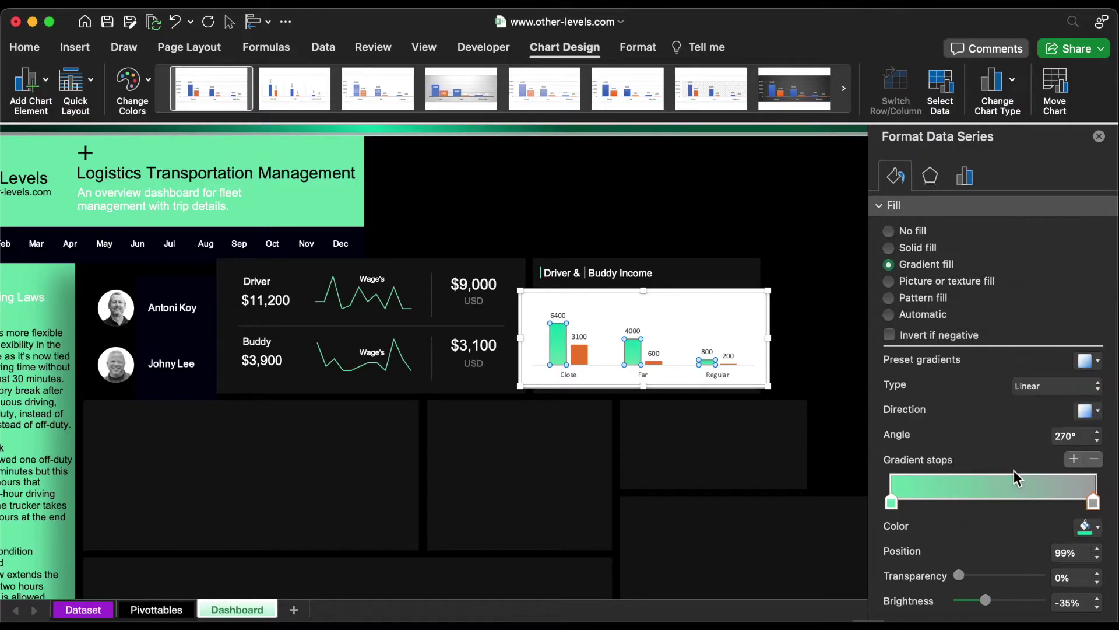
{"action": "left_click_drag", "start_coordinate": [1093, 503], "coordinate": [1004, 505]}
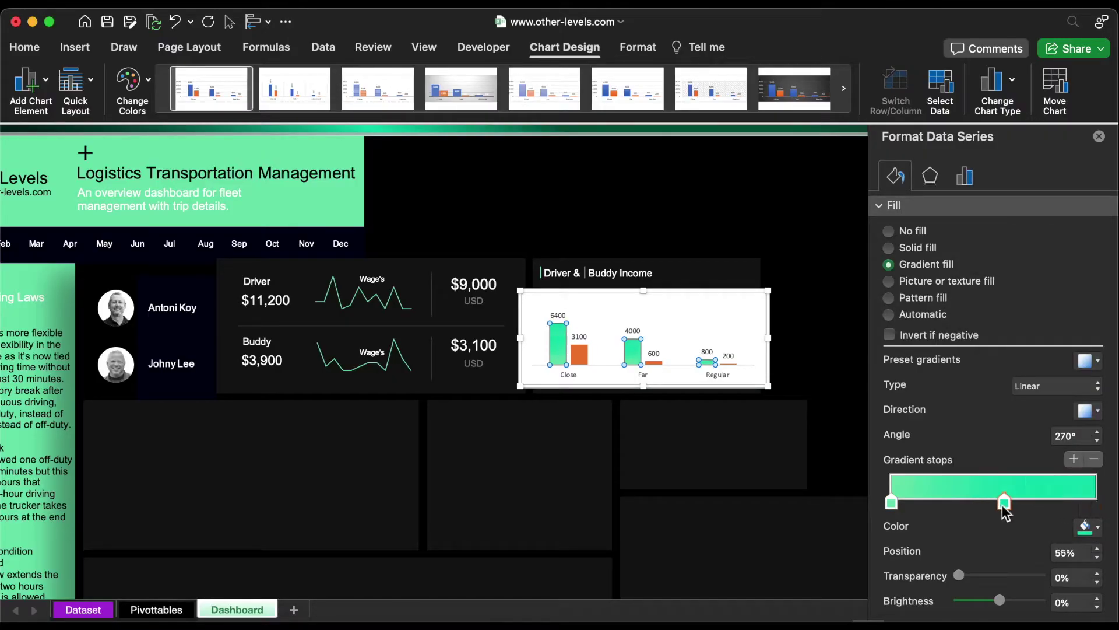
{"action": "left_click_drag", "start_coordinate": [892, 503], "coordinate": [1095, 503]}
{"action": "left_click_drag", "start_coordinate": [1004, 503], "coordinate": [828, 505]}
Fill the Buddy columns with a grey gradient, using white darkened 50% at 0% and white darkened 35% at 100%.
{"action": "left_click", "coordinate": [579, 352]}
{"action": "left_click", "coordinate": [925, 265]}
{"action": "left_click", "coordinate": [1097, 527]}
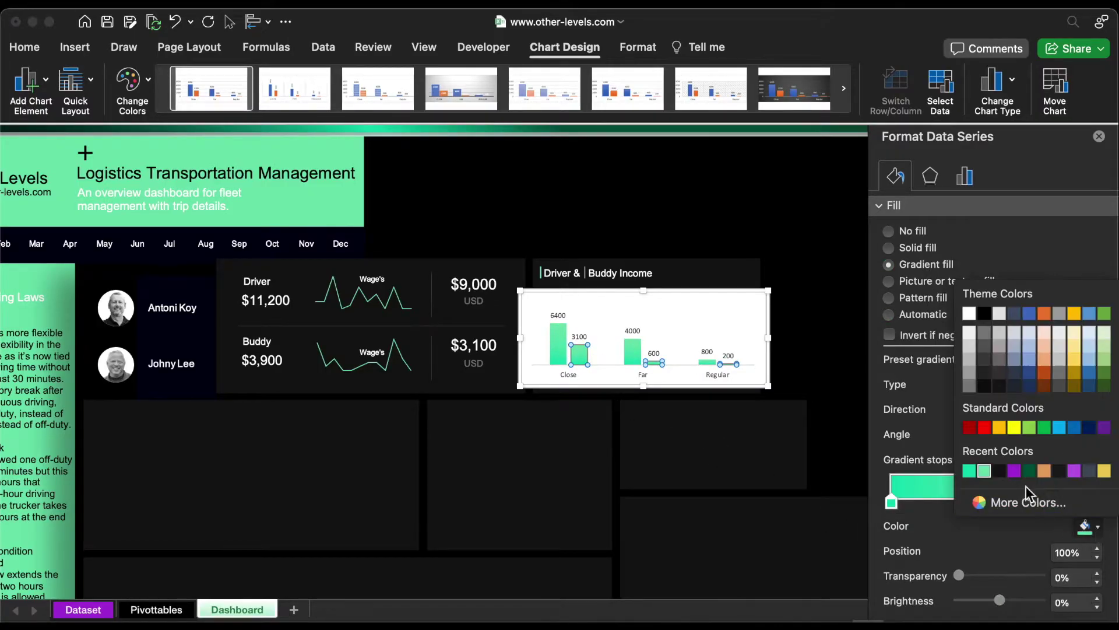
{"action": "left_click", "coordinate": [968, 386]}
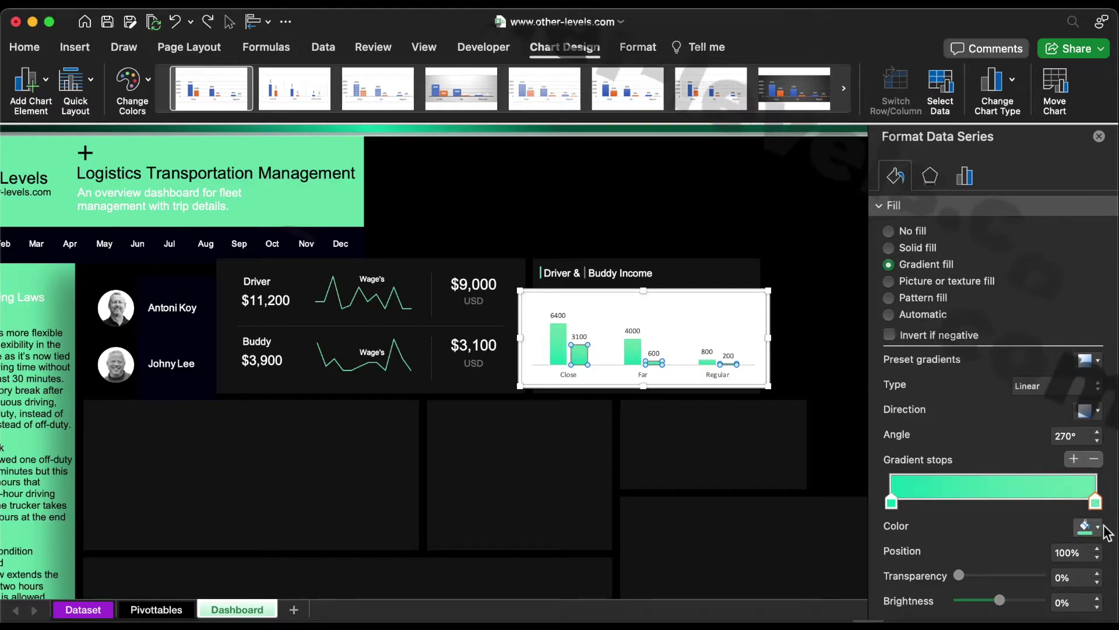
{"action": "left_click", "coordinate": [1105, 529]}
{"action": "left_click", "coordinate": [971, 372]}
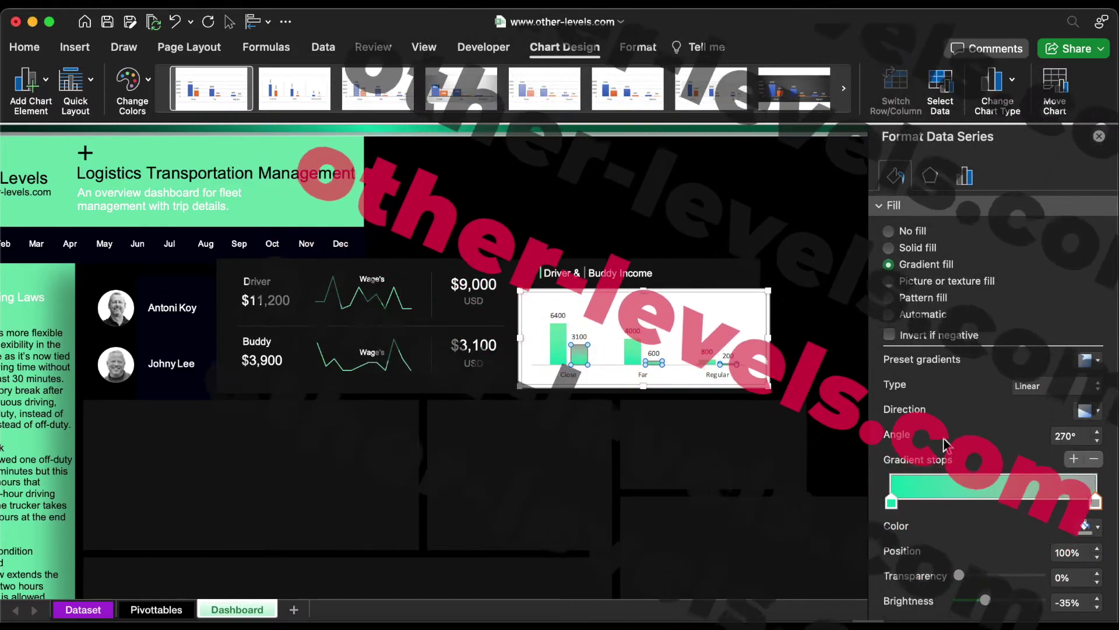
{"action": "left_click", "coordinate": [891, 502]}
{"action": "left_click", "coordinate": [1089, 527]}
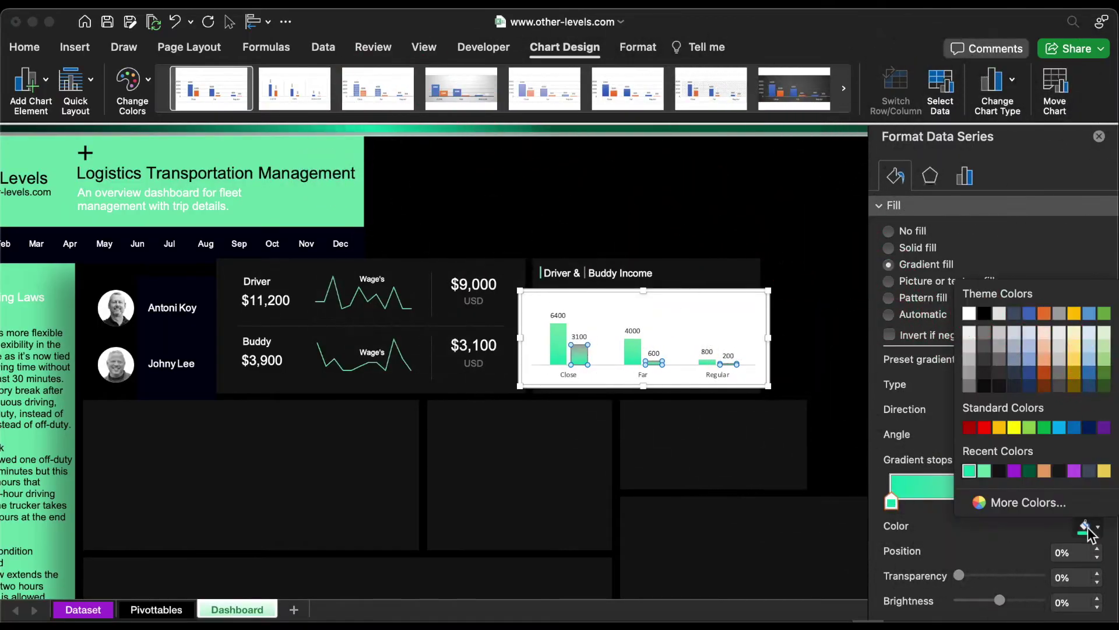
{"action": "left_click", "coordinate": [970, 386]}
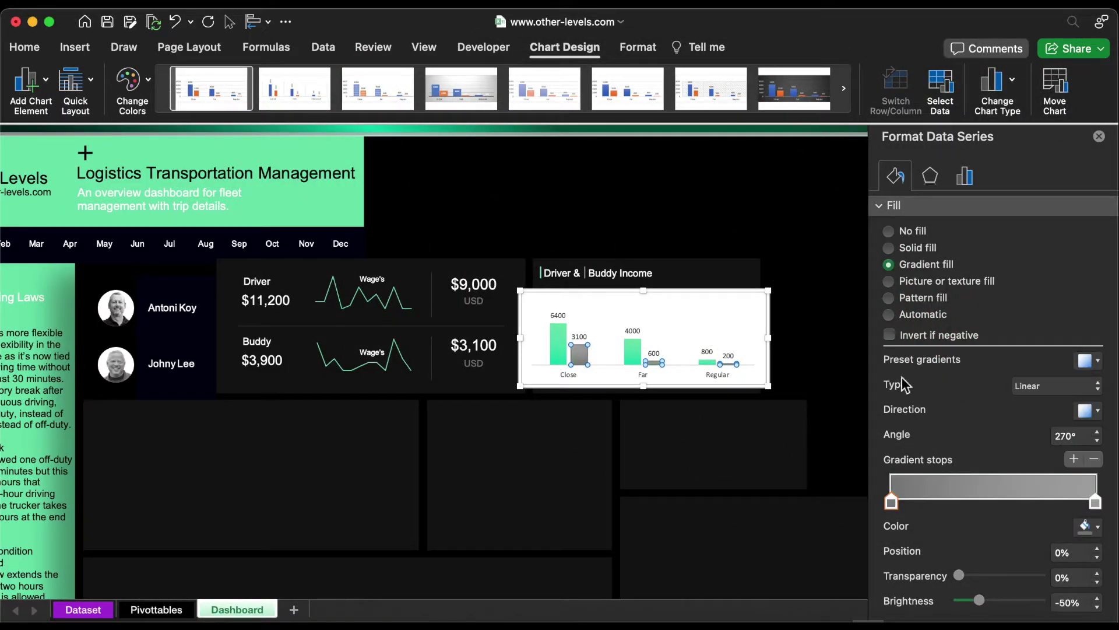
Remove the border and the background fill from the income chart area.
{"action": "left_click", "coordinate": [774, 297]}
{"action": "left_click", "coordinate": [918, 425]}
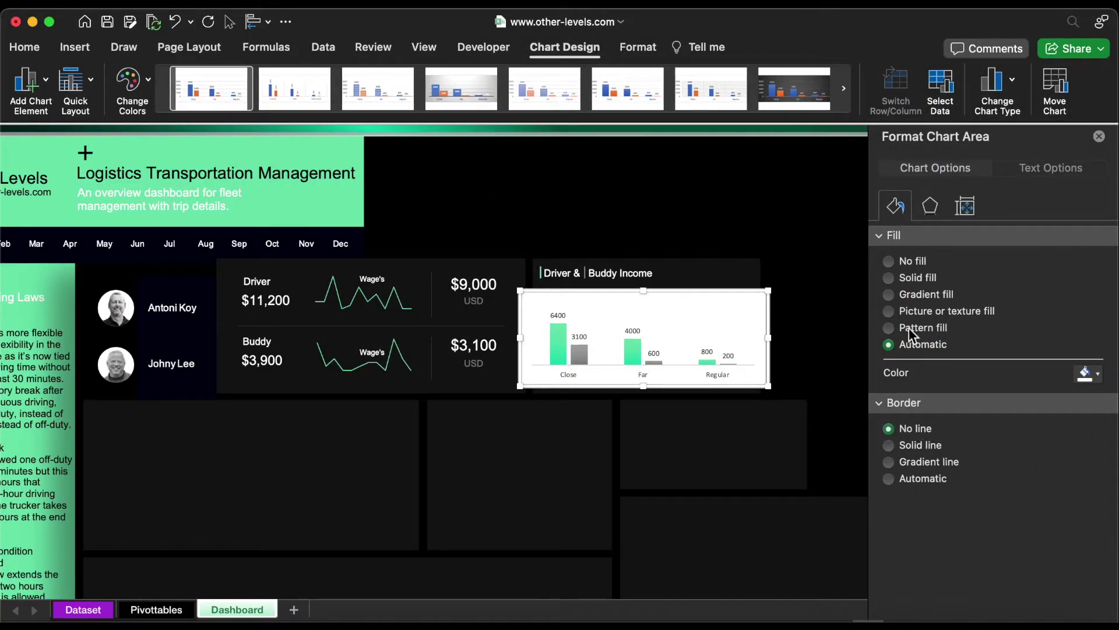
{"action": "left_click", "coordinate": [908, 263]}
Color the data labels above the green Driver columns white.
{"action": "left_click", "coordinate": [632, 330]}
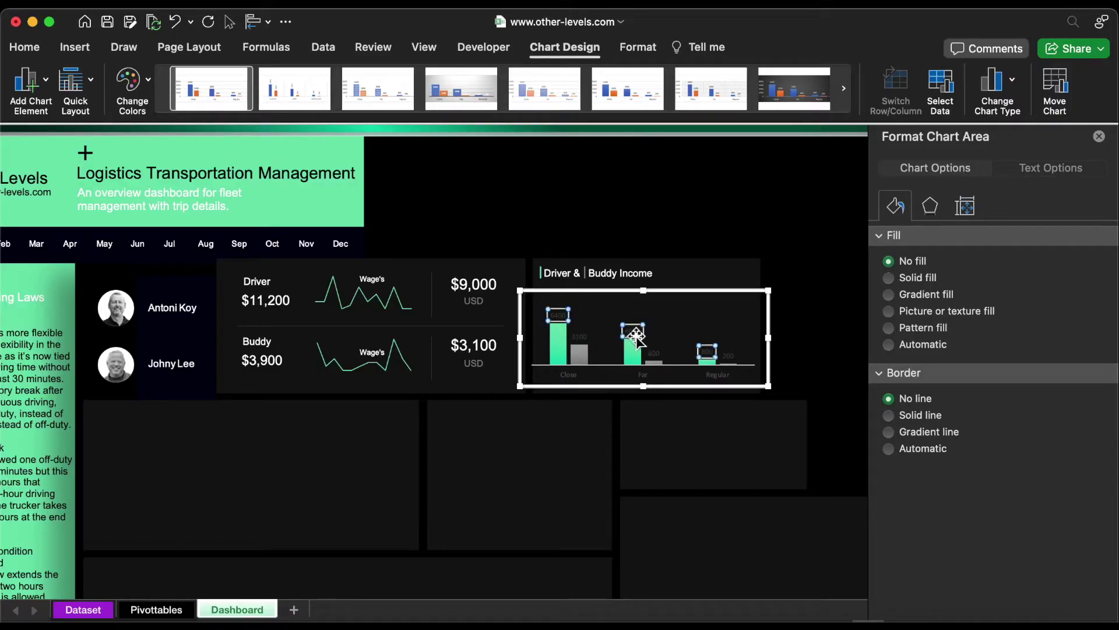
{"action": "left_click", "coordinate": [31, 47]}
{"action": "left_click", "coordinate": [284, 105]}
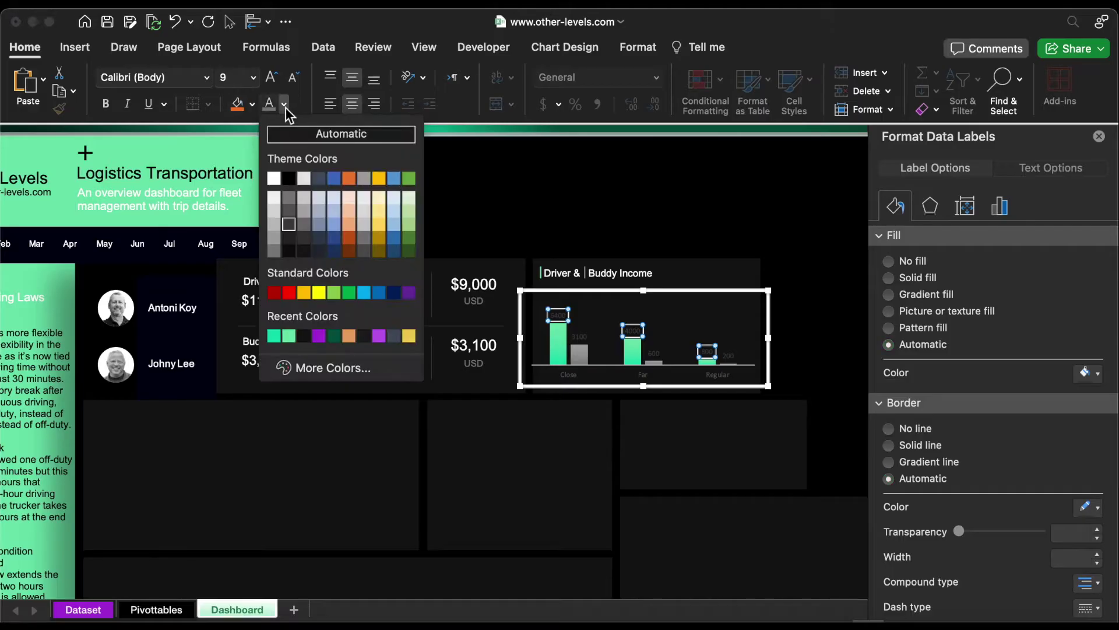
{"action": "left_click", "coordinate": [275, 179]}
Remove the category axis line and format its labels in grey Arial at size 10.5.
{"action": "left_click", "coordinate": [652, 369]}
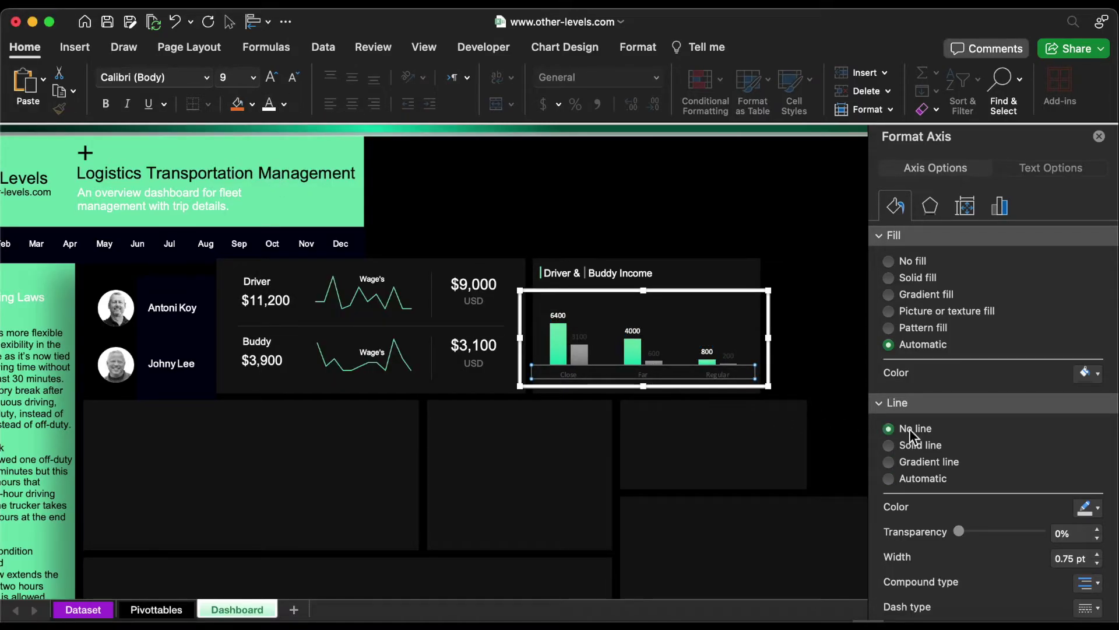
{"action": "left_click", "coordinate": [208, 78]}
{"action": "left_click", "coordinate": [185, 222]}
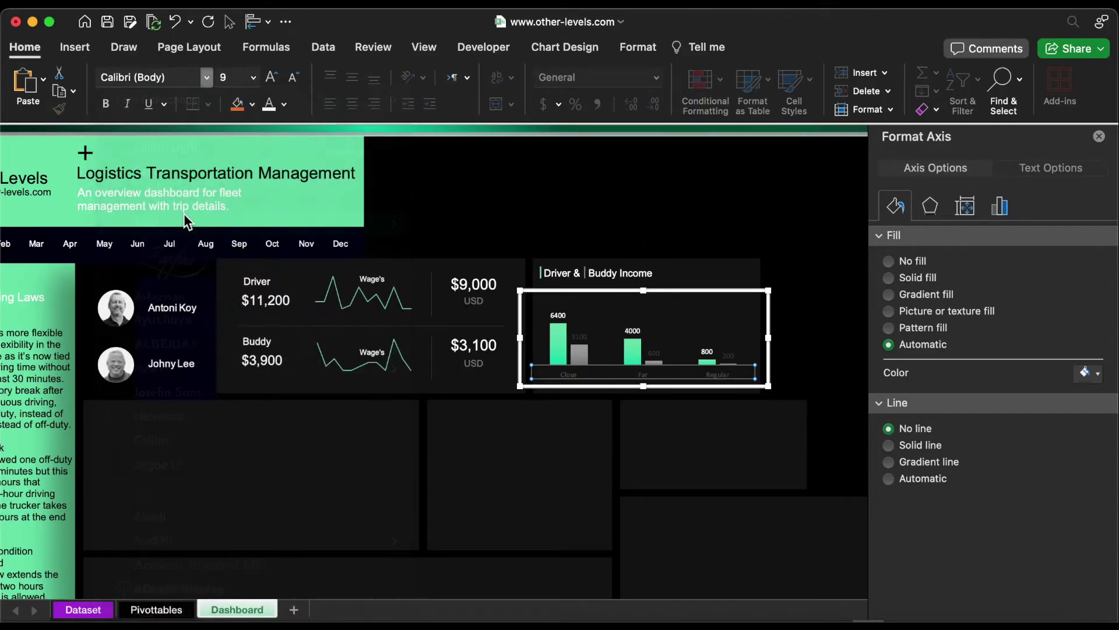
{"action": "left_click", "coordinate": [287, 107]}
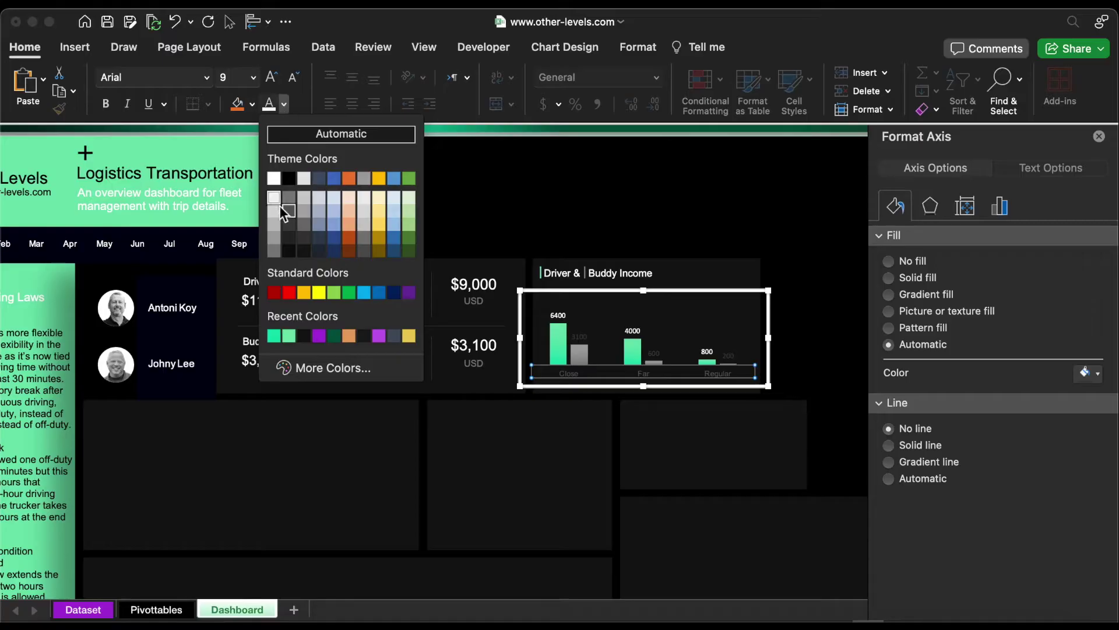
{"action": "left_click", "coordinate": [274, 257]}
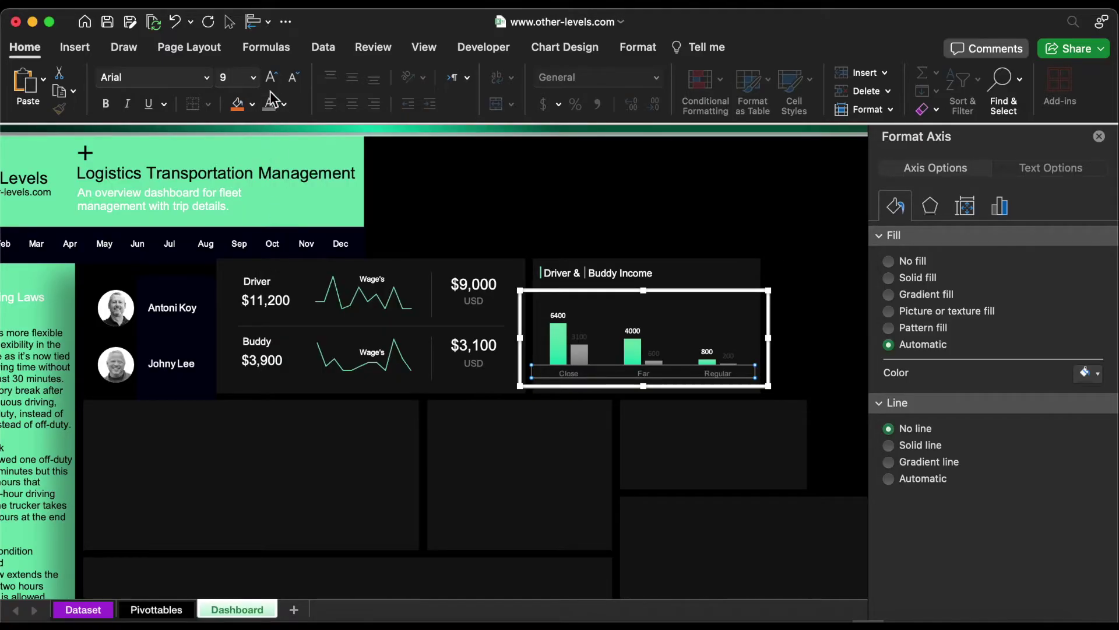
{"action": "left_click", "coordinate": [253, 78]}
{"action": "left_click", "coordinate": [245, 158]}
Set the data labels of the green Driver columns to Arial, size 10.5.
{"action": "left_click", "coordinate": [558, 315]}
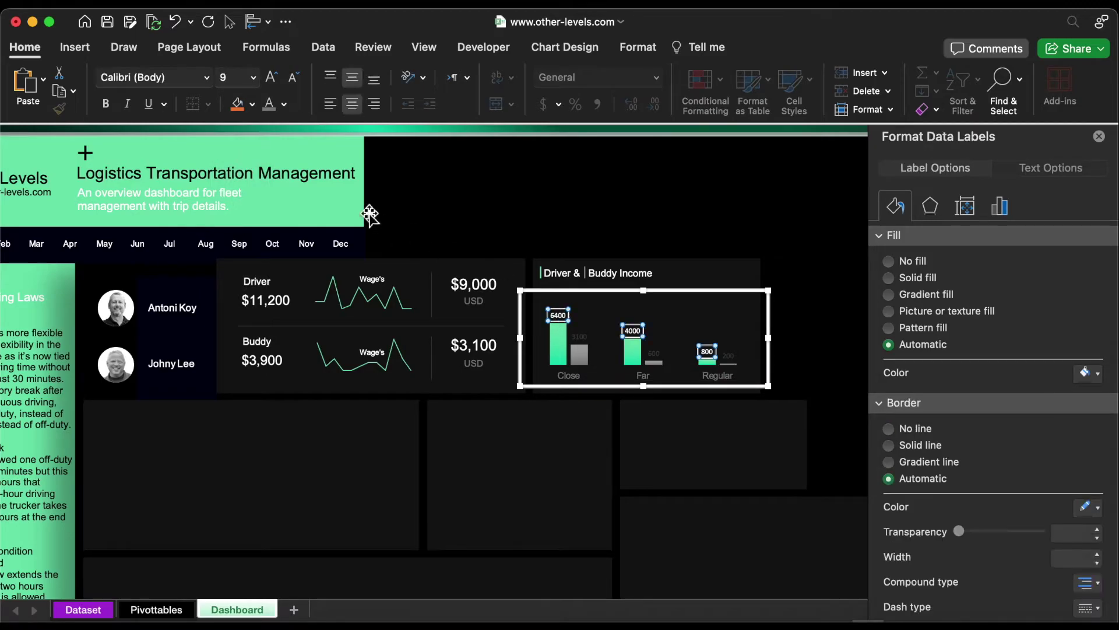
{"action": "left_click", "coordinate": [206, 77]}
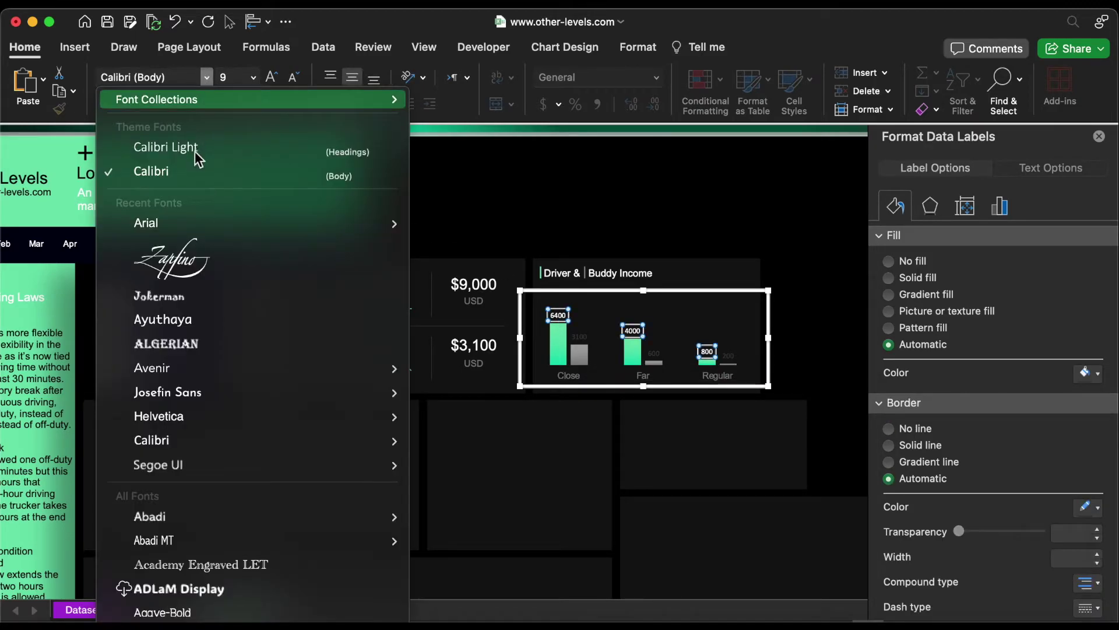
{"action": "left_click", "coordinate": [182, 224]}
{"action": "left_click", "coordinate": [253, 78]}
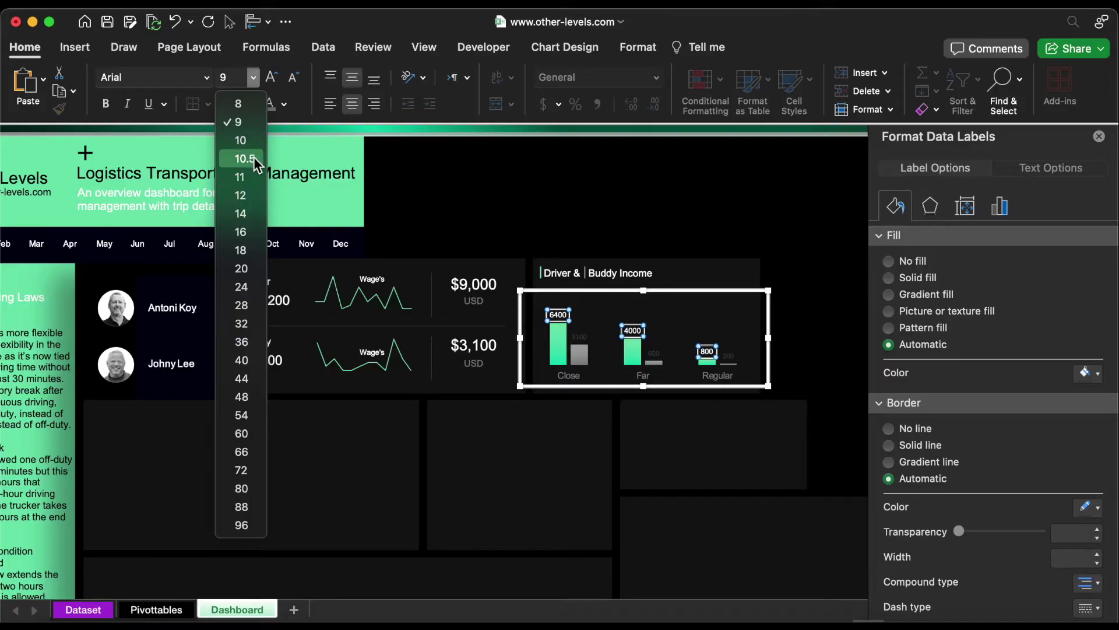
{"action": "left_click", "coordinate": [245, 159]}
Format the data labels of the grey Buddy columns in white Arial at size 10.5.
{"action": "left_click", "coordinate": [579, 336]}
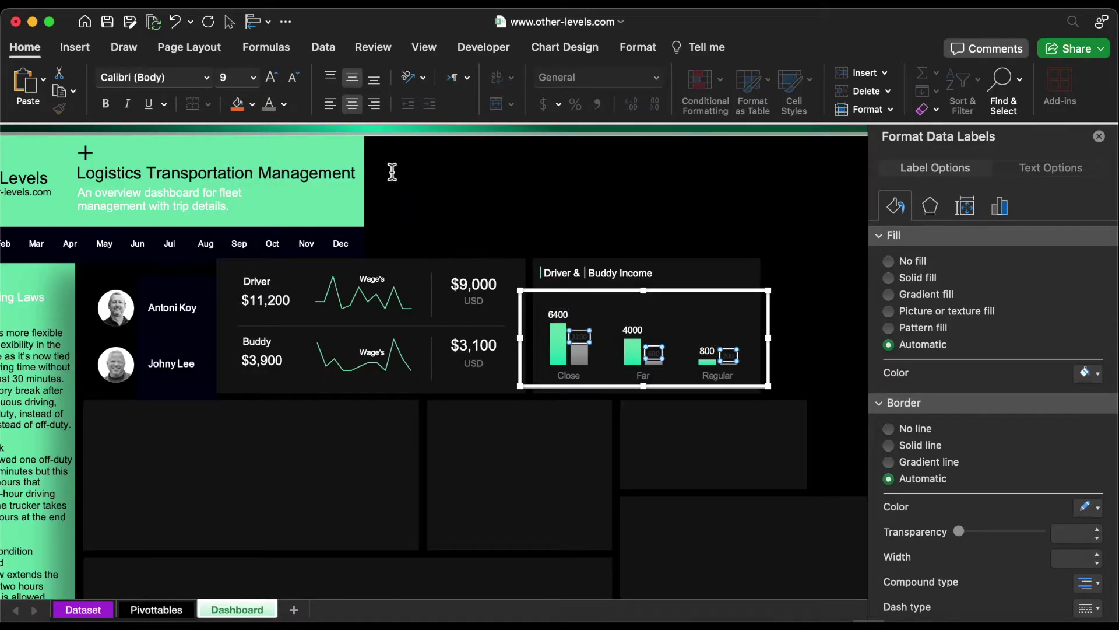
{"action": "left_click", "coordinate": [253, 77]}
{"action": "left_click", "coordinate": [250, 159]}
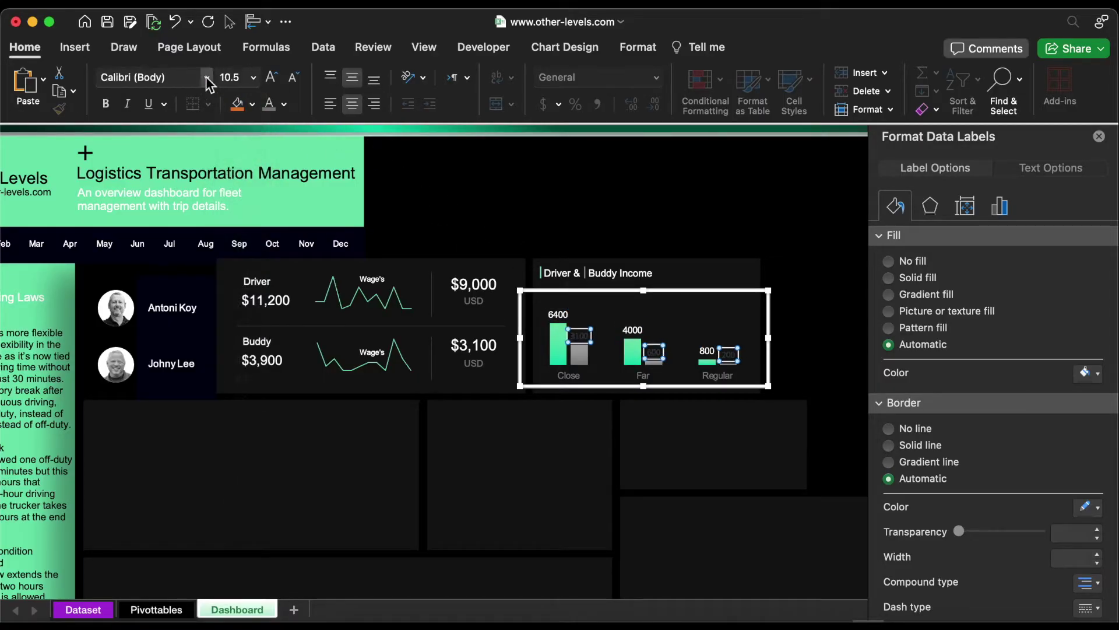
{"action": "left_click", "coordinate": [207, 80]}
{"action": "left_click", "coordinate": [181, 224]}
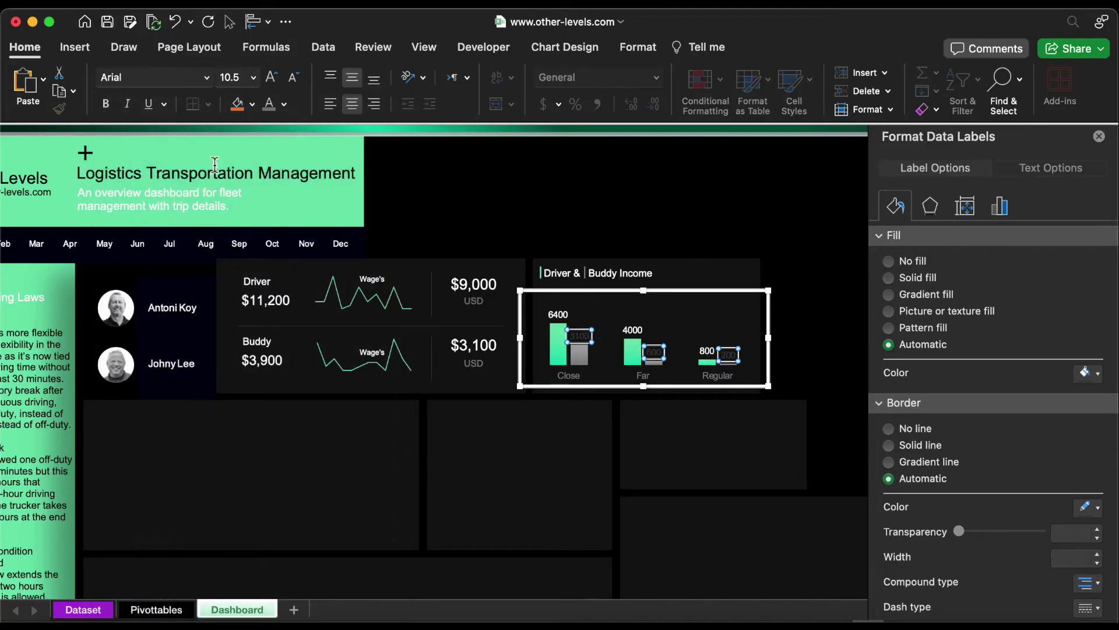
{"action": "left_click", "coordinate": [284, 103]}
{"action": "left_click", "coordinate": [274, 178]}
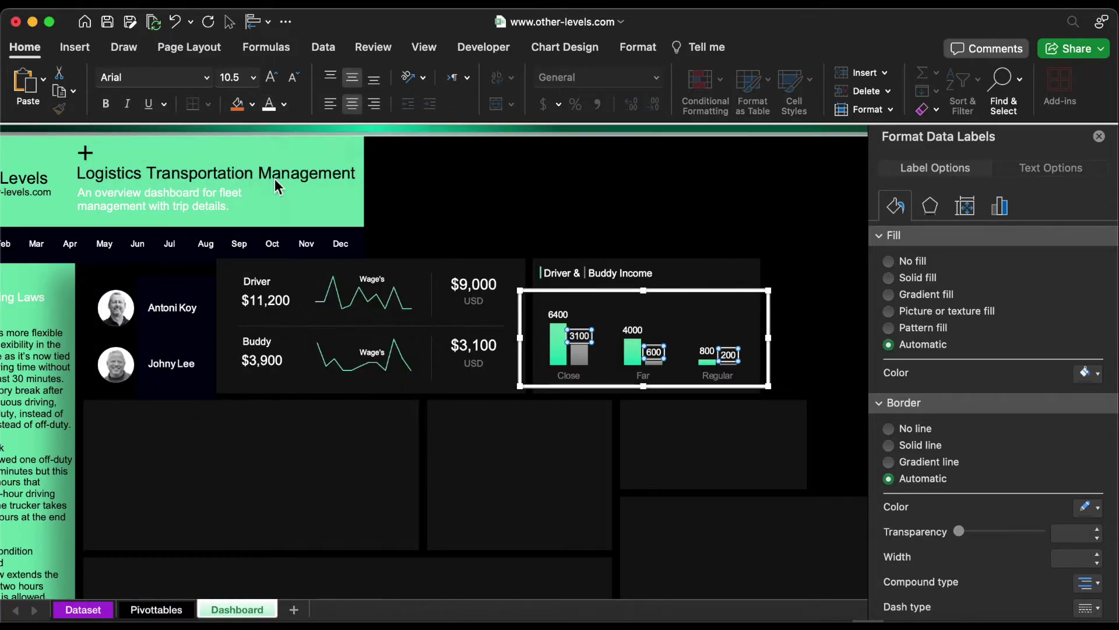
Format the Buddy data labels as Number with 0 decimal places and a thousands separator.
{"action": "left_click", "coordinate": [1003, 207]}
{"action": "left_click", "coordinate": [933, 236]}
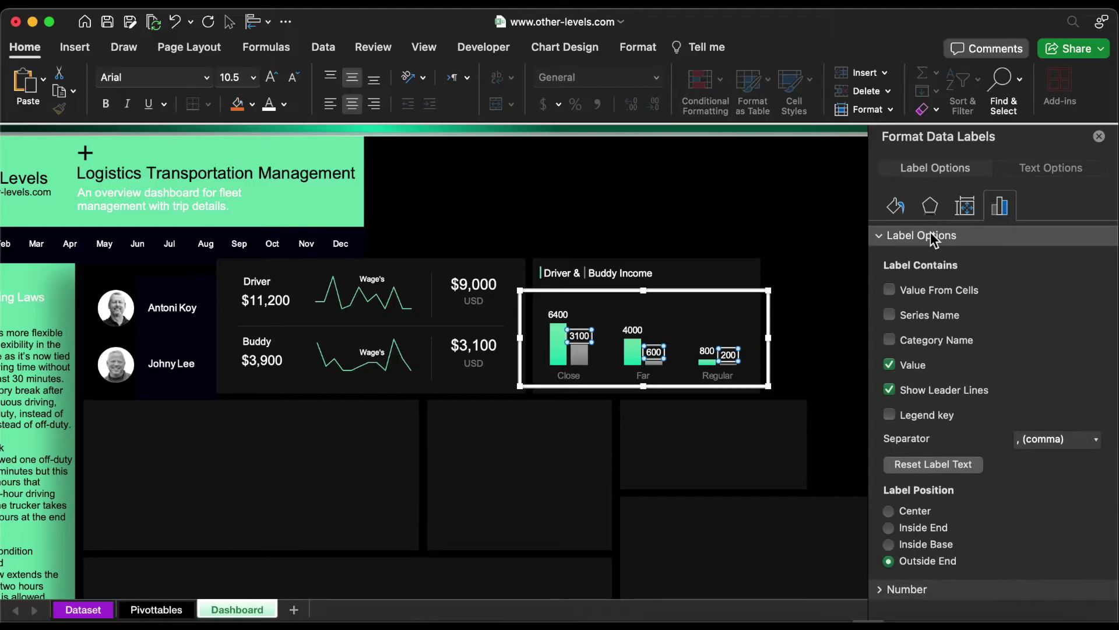
{"action": "left_click", "coordinate": [908, 589]}
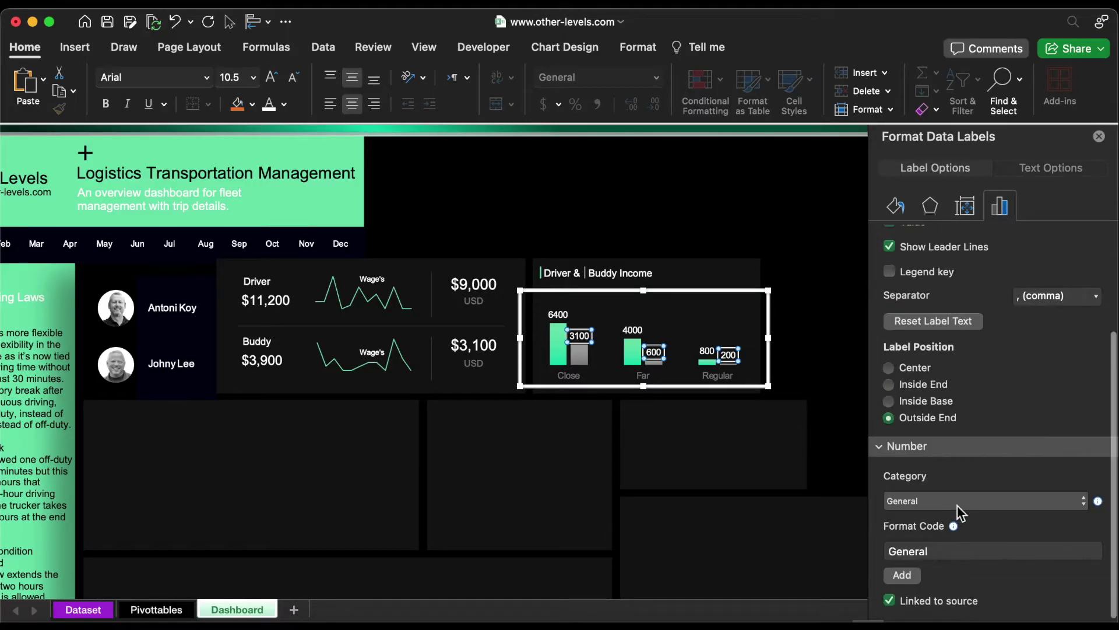
{"action": "left_click", "coordinate": [958, 502]}
{"action": "left_click", "coordinate": [959, 519]}
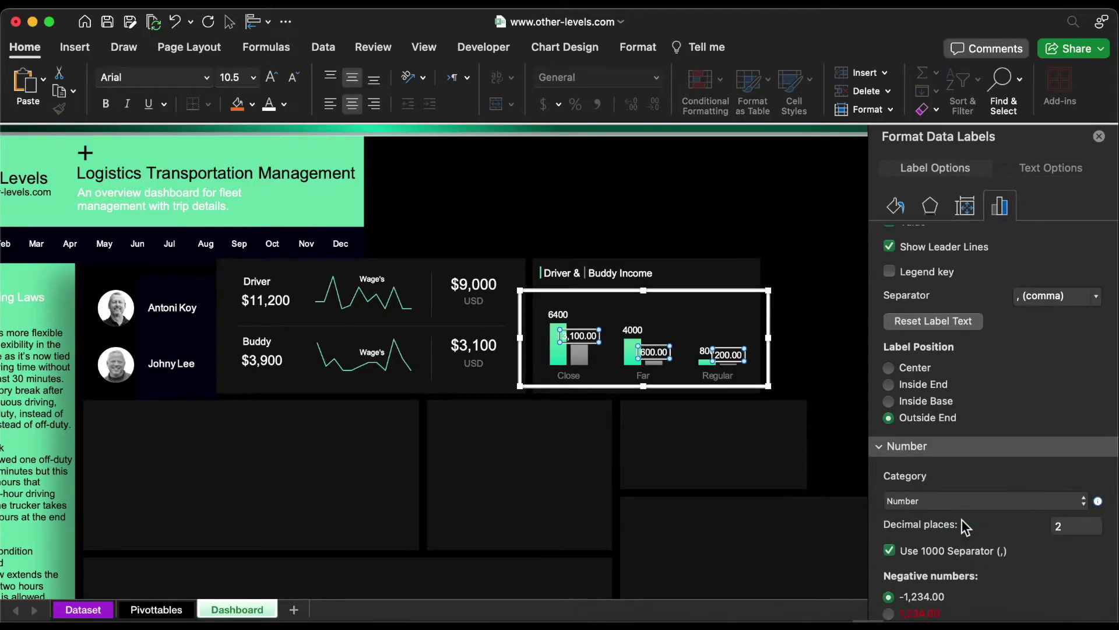
{"action": "double_click", "coordinate": [1070, 526]}
{"action": "type", "text": "0"}
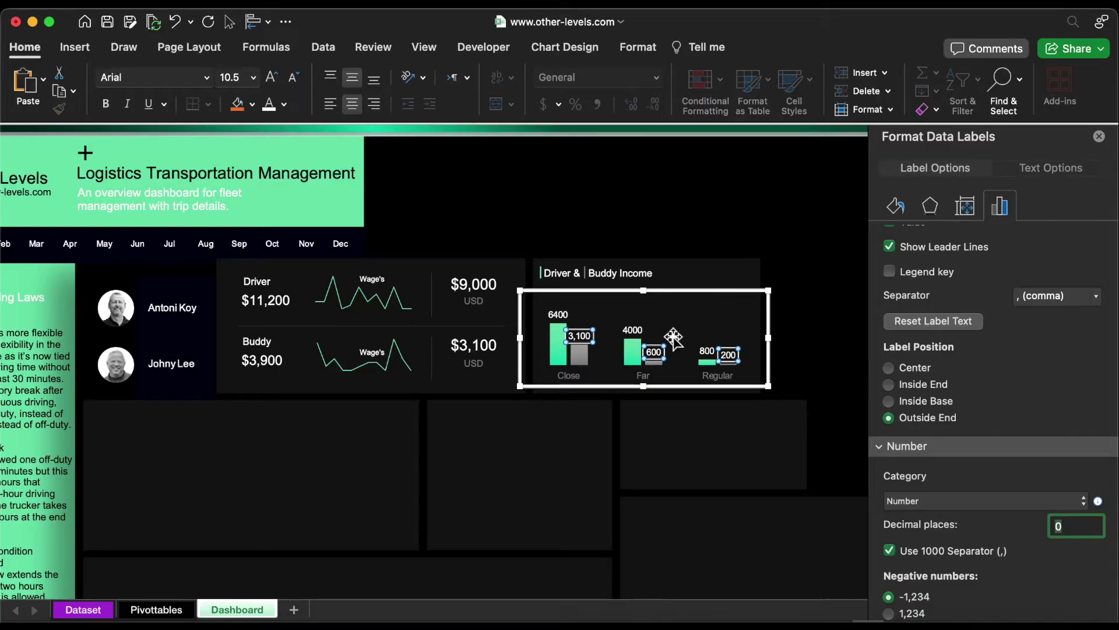
Give the Driver data labels the Number format with 0 decimal places and a thousands separator.
{"action": "left_click", "coordinate": [640, 331]}
{"action": "left_click", "coordinate": [930, 502]}
{"action": "left_click", "coordinate": [939, 519]}
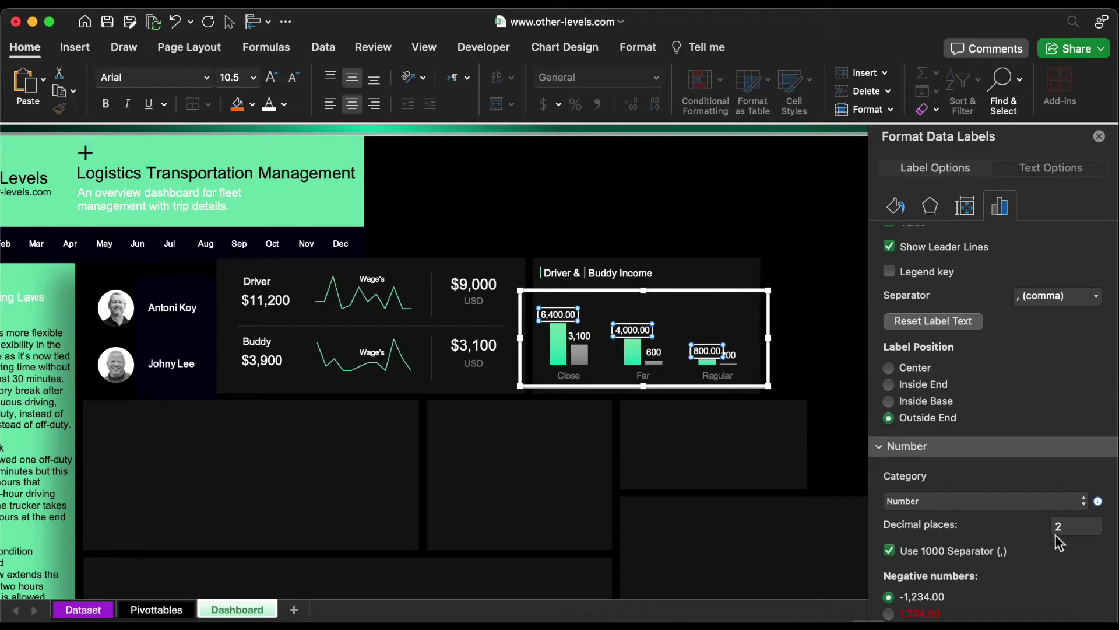
{"action": "double_click", "coordinate": [1056, 527]}
{"action": "type", "text": "0"}
Nudge the income chart into place within its card and set the columns' series overlap to -40% and gap width to 175%.
{"action": "left_click_drag", "start_coordinate": [750, 378], "coordinate": [755, 379]}
{"action": "left_click", "coordinate": [642, 361]}
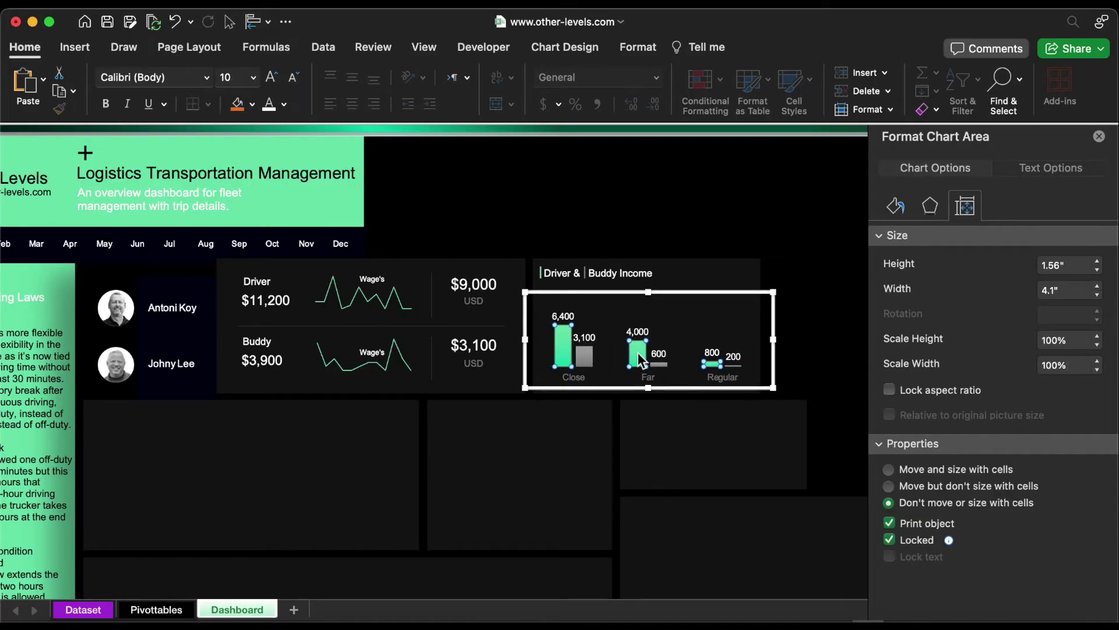
{"action": "double_click", "coordinate": [1070, 322]}
{"action": "type", "text": "175"}
{"action": "double_click", "coordinate": [1067, 298]}
{"action": "type", "text": "-40"}
Copy the income title beside itself, change its text to "Per Trip Classify" and format it light green at size 10.5.
{"action": "left_click", "coordinate": [597, 279]}
{"action": "left_click_drag", "start_coordinate": [597, 278], "coordinate": [710, 280]}
{"action": "type", "text": "Per Trip Classify"}
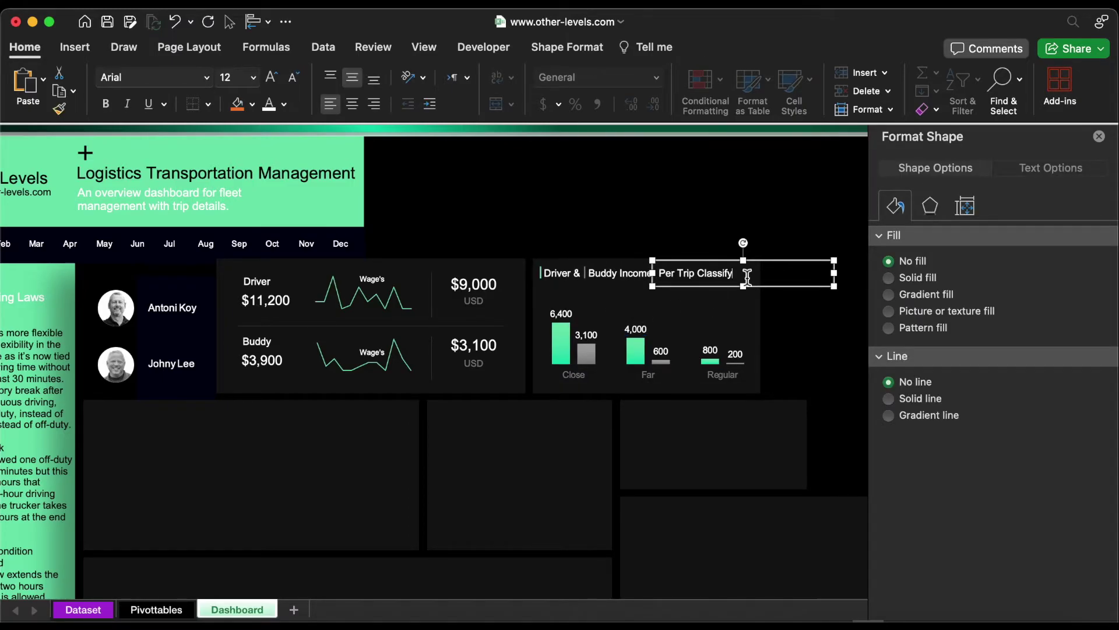
{"action": "key", "text": "super+a"}
{"action": "left_click", "coordinate": [284, 105]}
{"action": "left_click", "coordinate": [289, 336]}
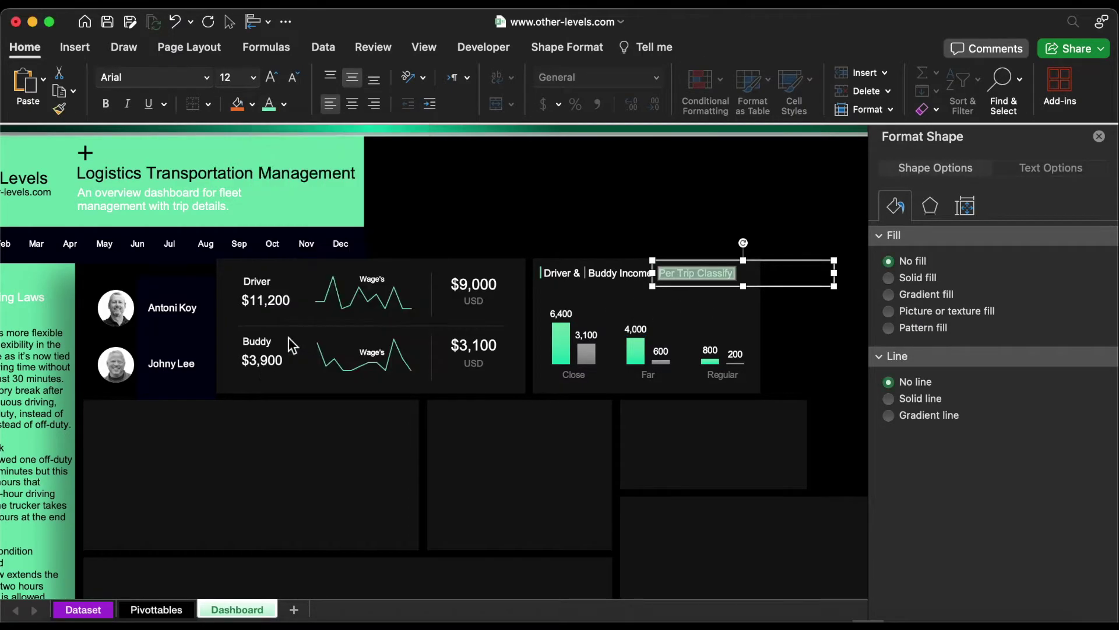
{"action": "left_click", "coordinate": [294, 77]}
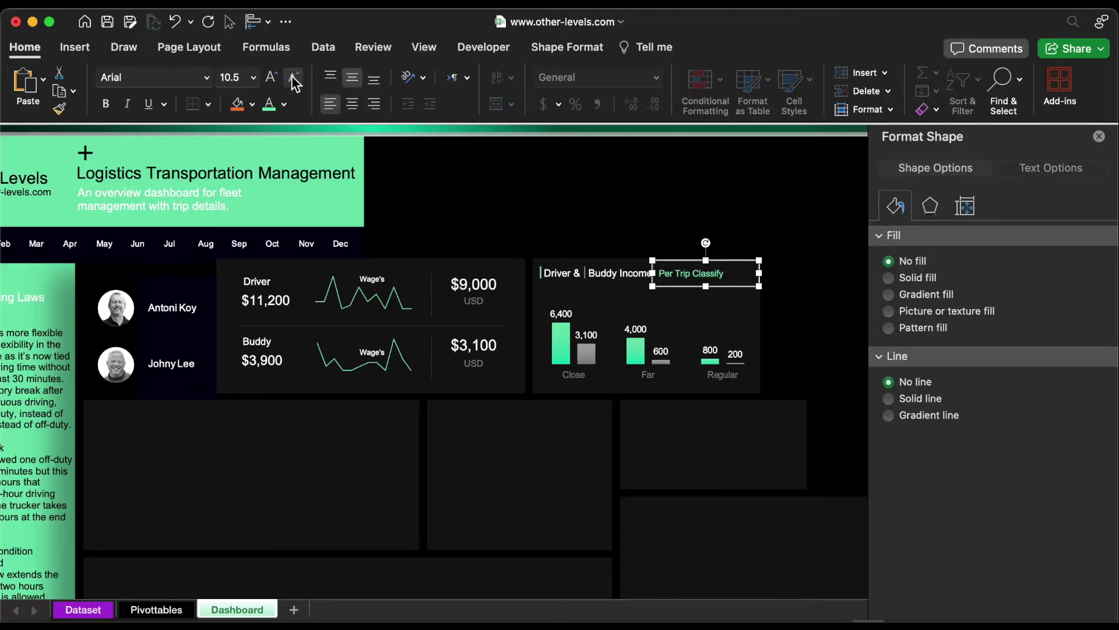
Set the gap width of the Expenses by Month columns to 80%.
{"action": "scroll", "coordinate": [468, 489], "scroll_direction": "left", "scroll_amount": 3}
{"action": "left_click", "coordinate": [467, 489]}
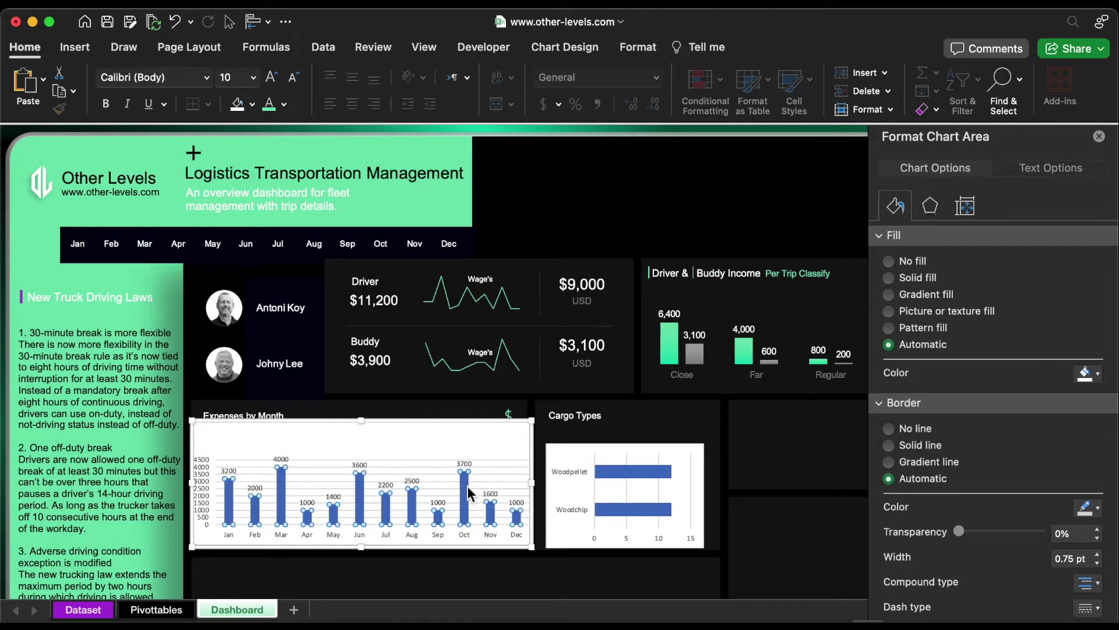
{"action": "left_click", "coordinate": [966, 176]}
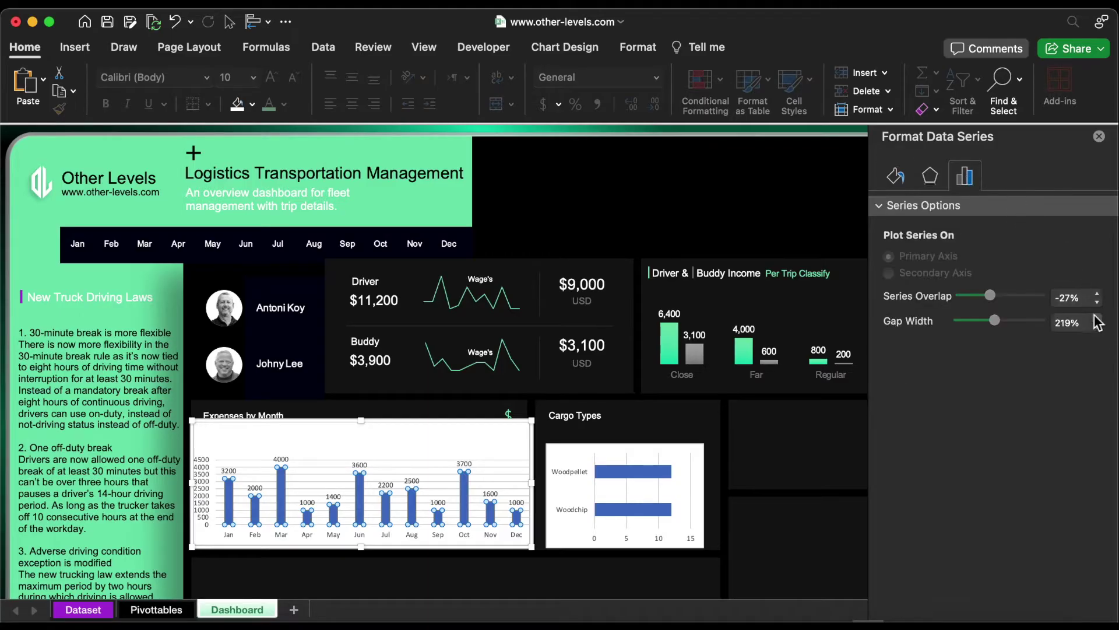
{"action": "left_click", "coordinate": [1083, 323]}
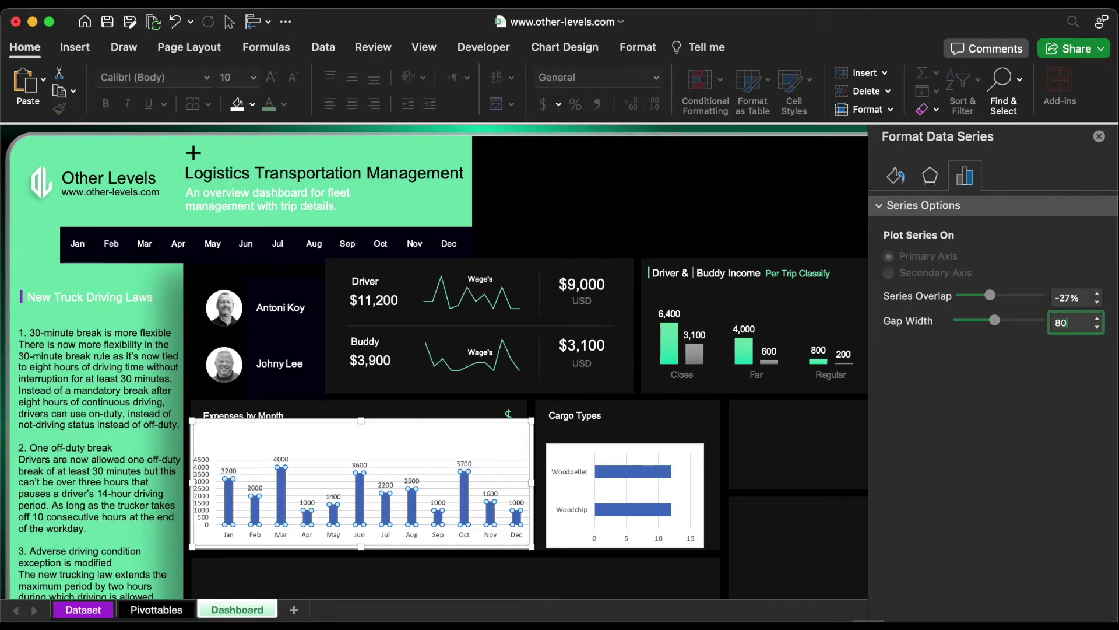
{"action": "key", "text": "Return"}
Delete the horizontal gridlines and the vertical value axis from the Expenses by Month chart.
{"action": "left_click", "coordinate": [513, 473]}
{"action": "key", "text": "Delete"}
{"action": "left_click", "coordinate": [201, 482]}
{"action": "key", "text": "Delete"}
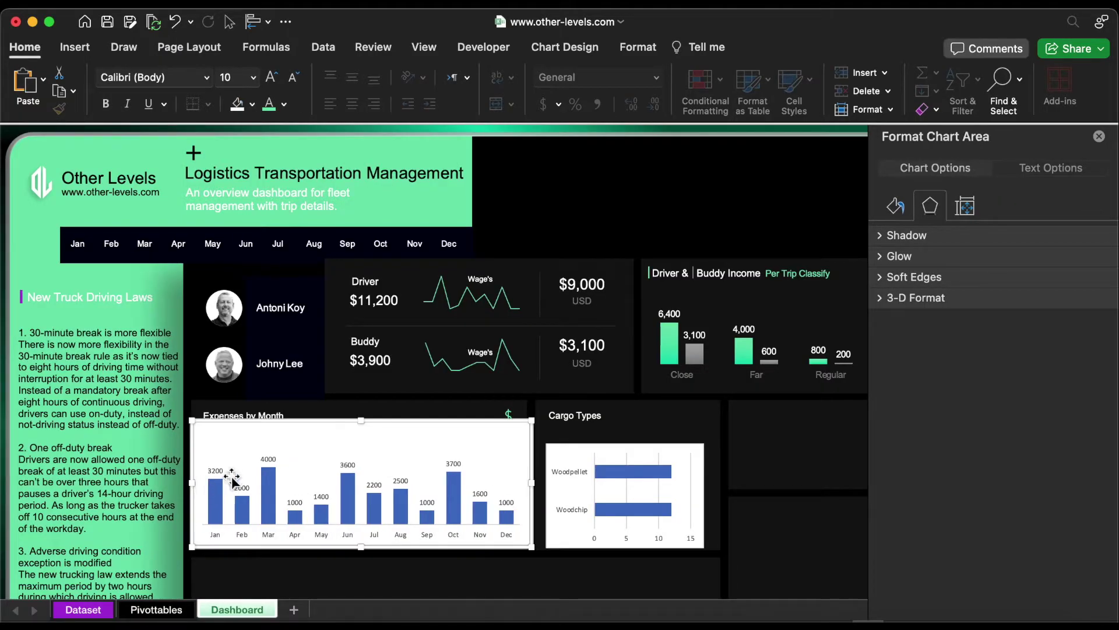
Remove the border and background fill of the Expenses by Month chart area.
{"action": "left_click", "coordinate": [897, 207]}
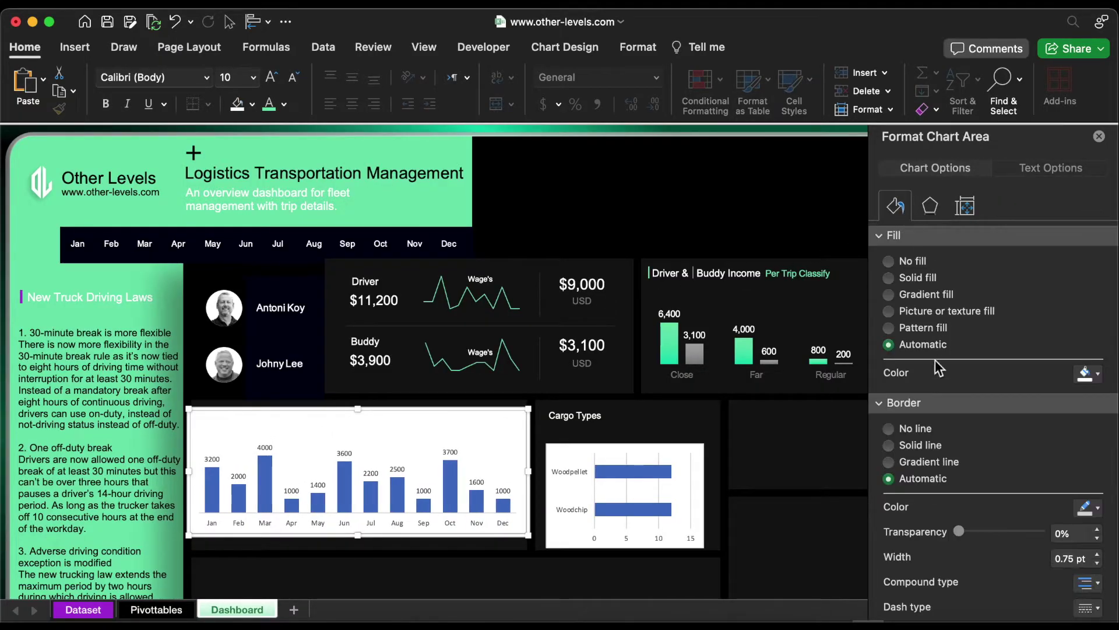
{"action": "left_click", "coordinate": [915, 429]}
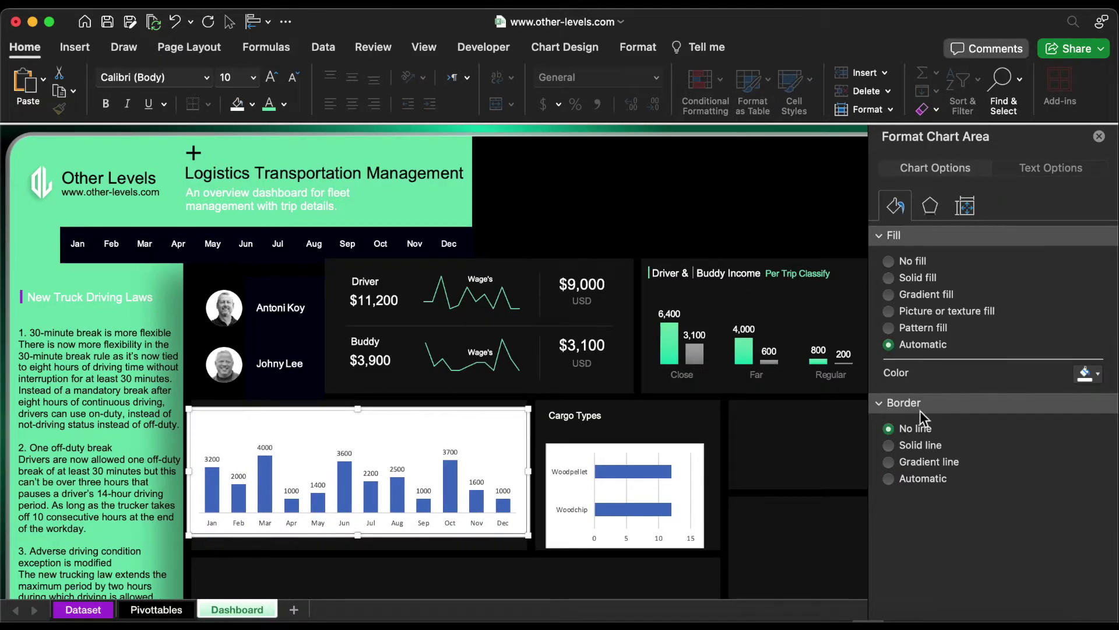
{"action": "left_click", "coordinate": [907, 262]}
Remove the border of the monthly expense columns and fill them with the recent light green.
{"action": "left_click", "coordinate": [456, 480]}
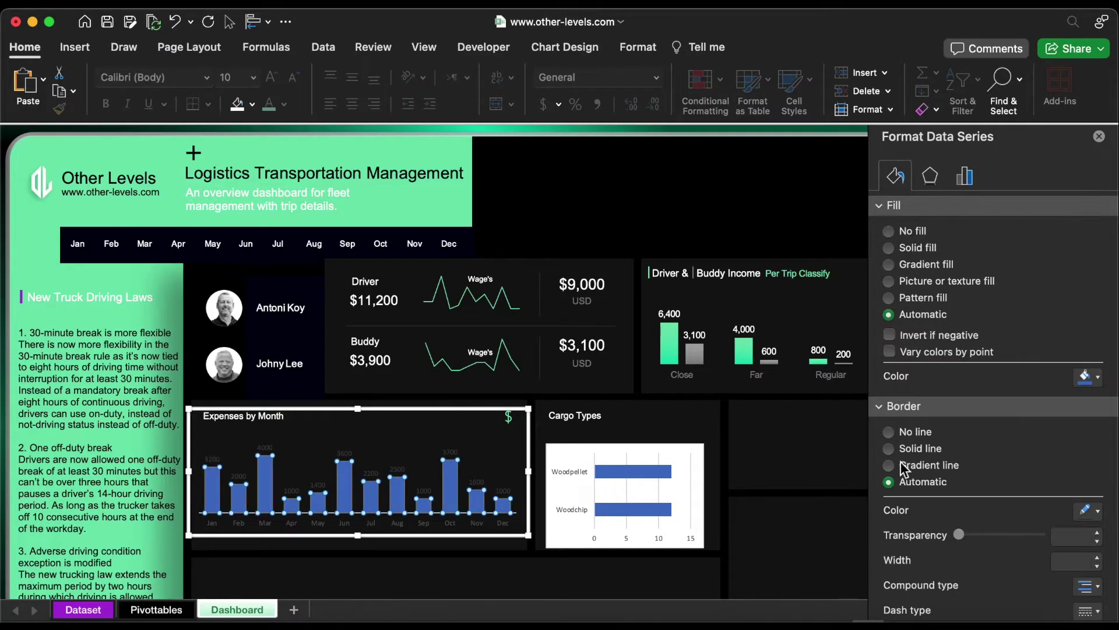
{"action": "left_click", "coordinate": [922, 435]}
{"action": "left_click", "coordinate": [1099, 376]}
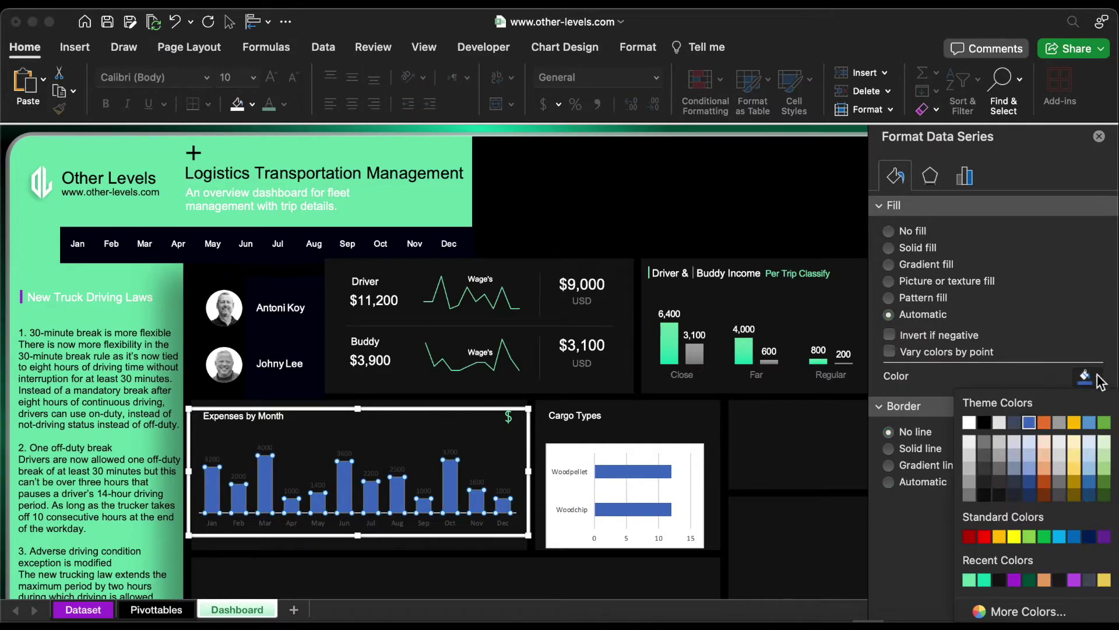
{"action": "left_click", "coordinate": [969, 580]}
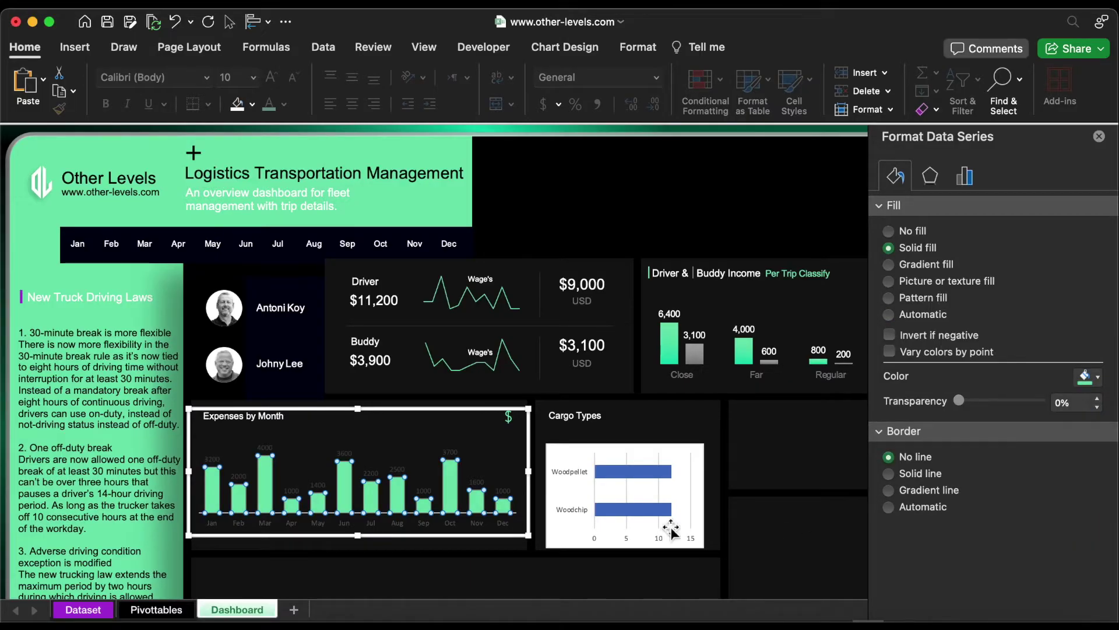
Format the month axis labels of the expenses chart in gray Arial at size 10.5.
{"action": "left_click", "coordinate": [500, 523]}
{"action": "left_click", "coordinate": [208, 78]}
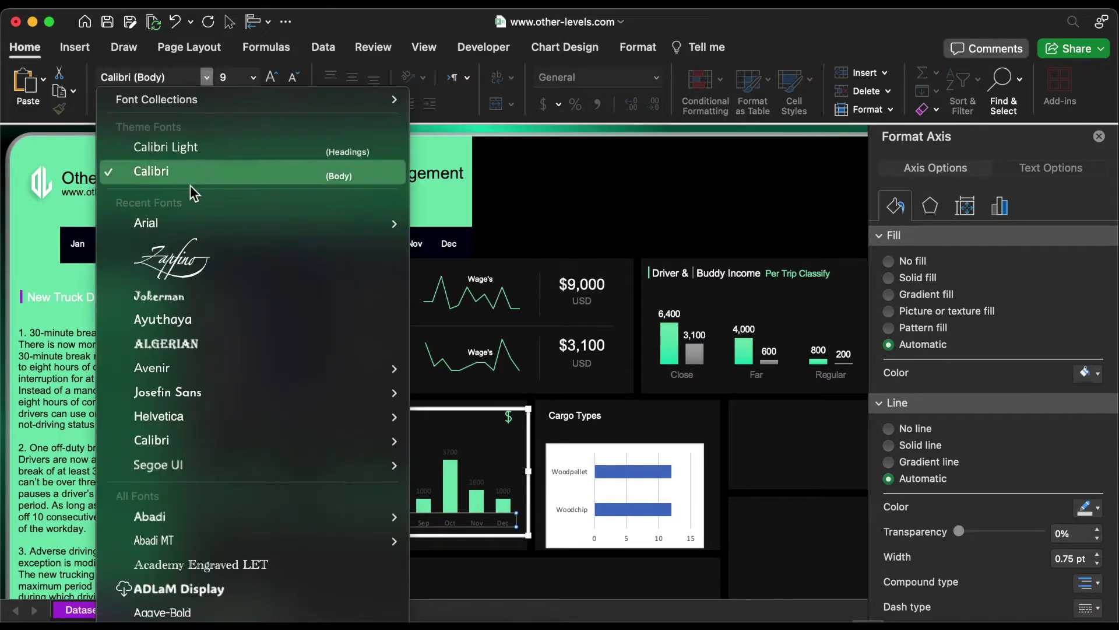
{"action": "left_click", "coordinate": [187, 226]}
{"action": "left_click", "coordinate": [253, 77]}
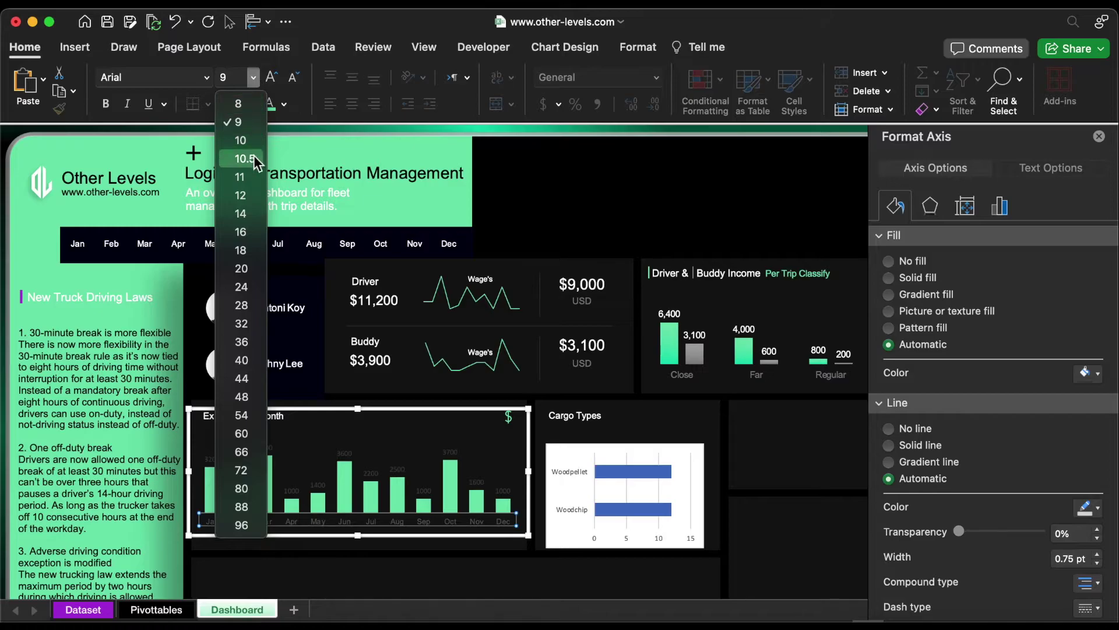
{"action": "left_click", "coordinate": [240, 157]}
{"action": "left_click", "coordinate": [284, 104]}
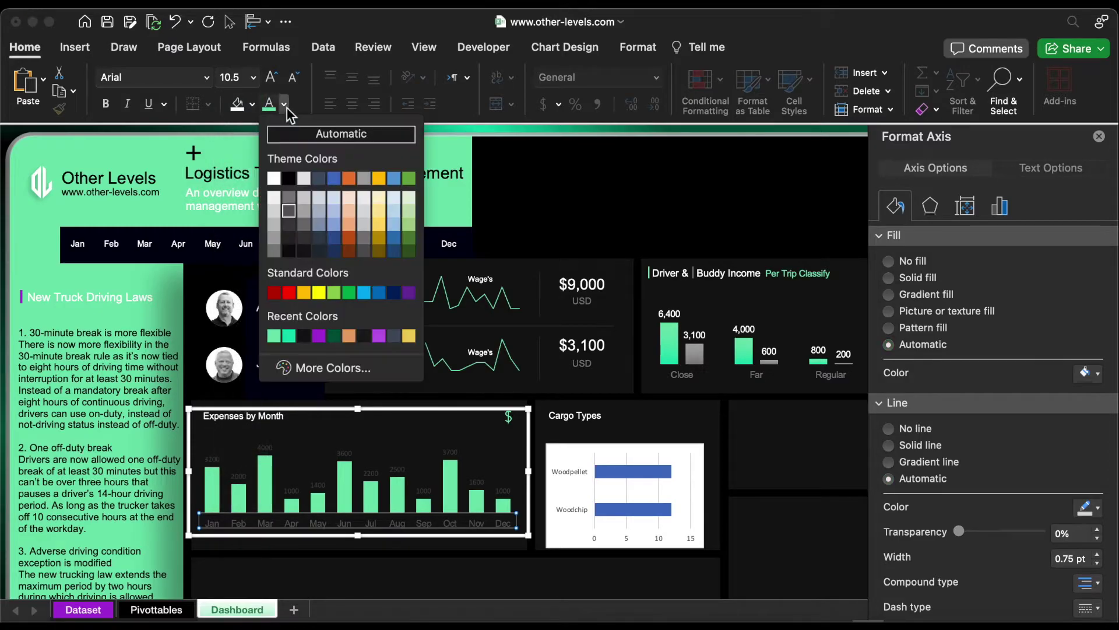
{"action": "left_click", "coordinate": [275, 251]}
Format the data labels of the expenses chart in white Arial at size 10.5.
{"action": "left_click", "coordinate": [346, 454]}
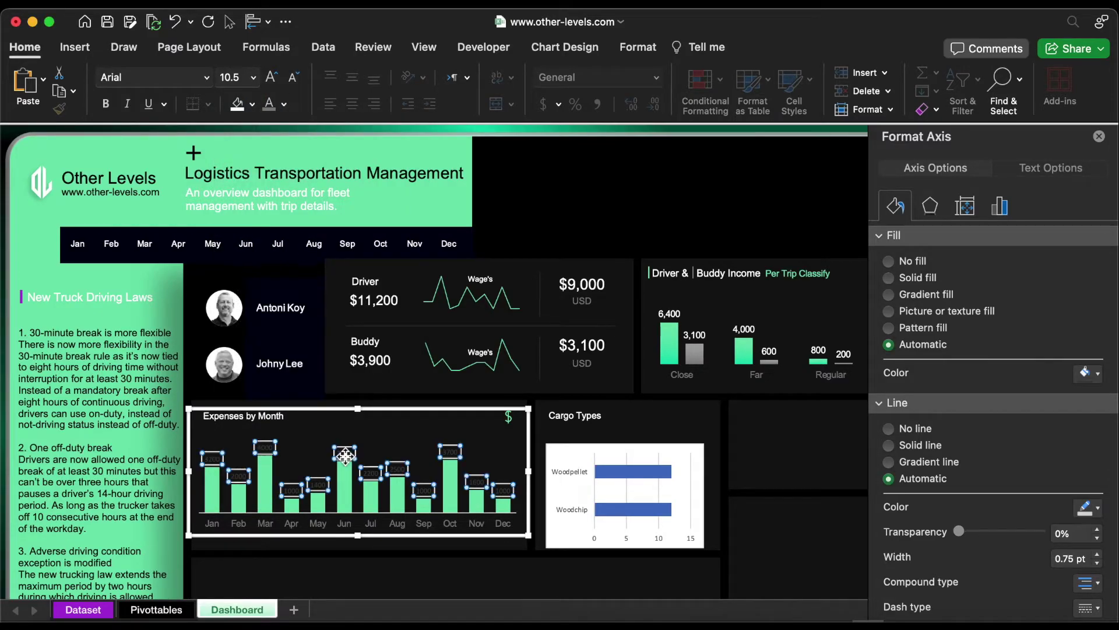
{"action": "left_click", "coordinate": [208, 77]}
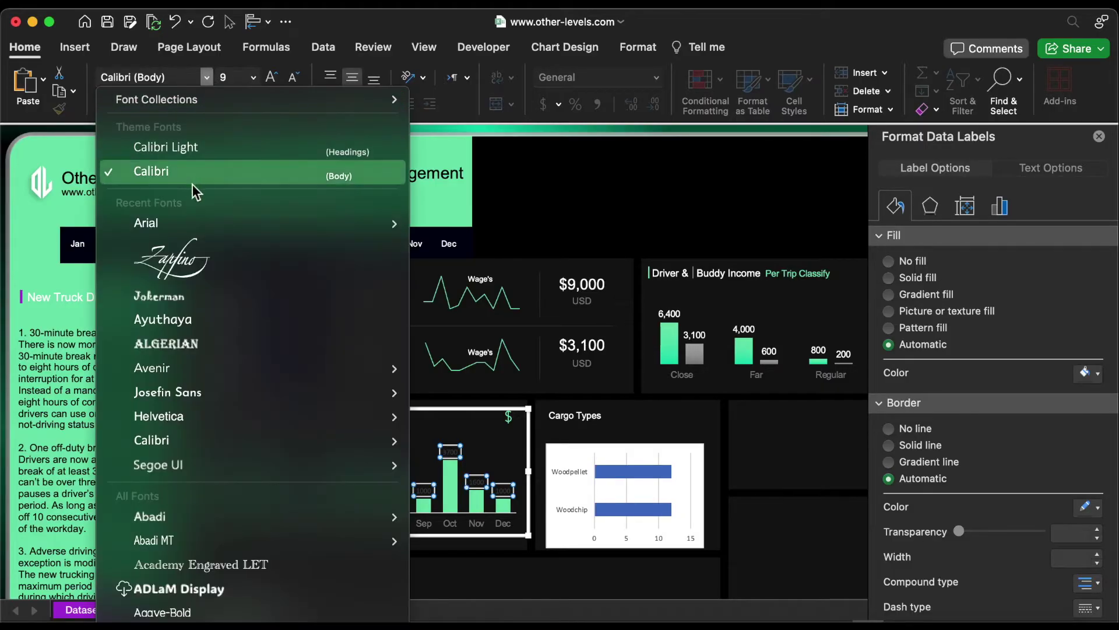
{"action": "left_click", "coordinate": [186, 215]}
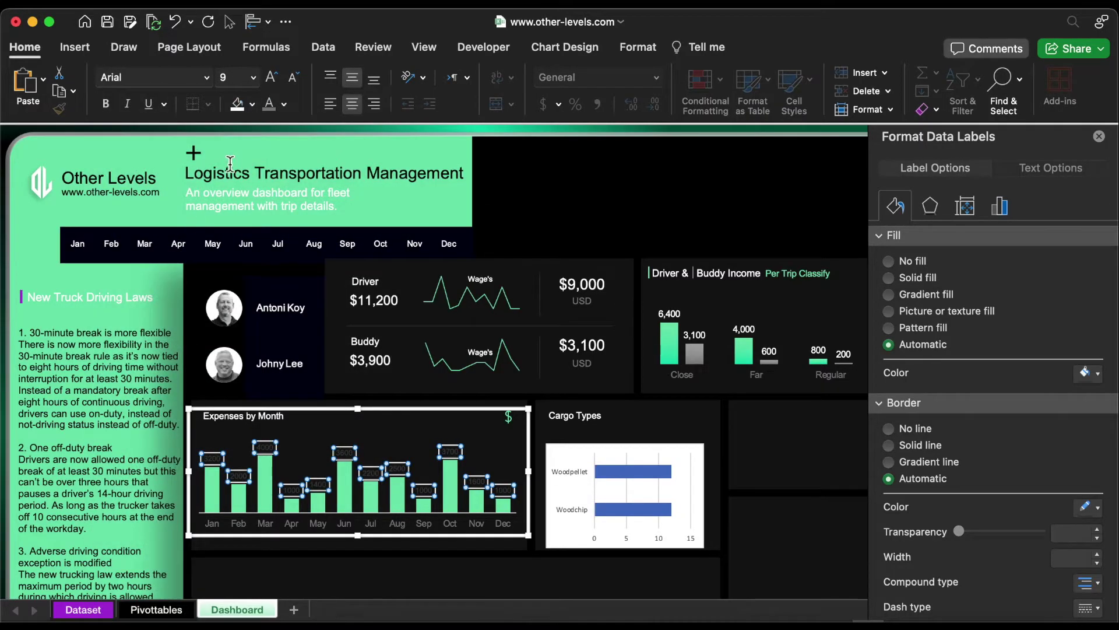
{"action": "left_click", "coordinate": [253, 76]}
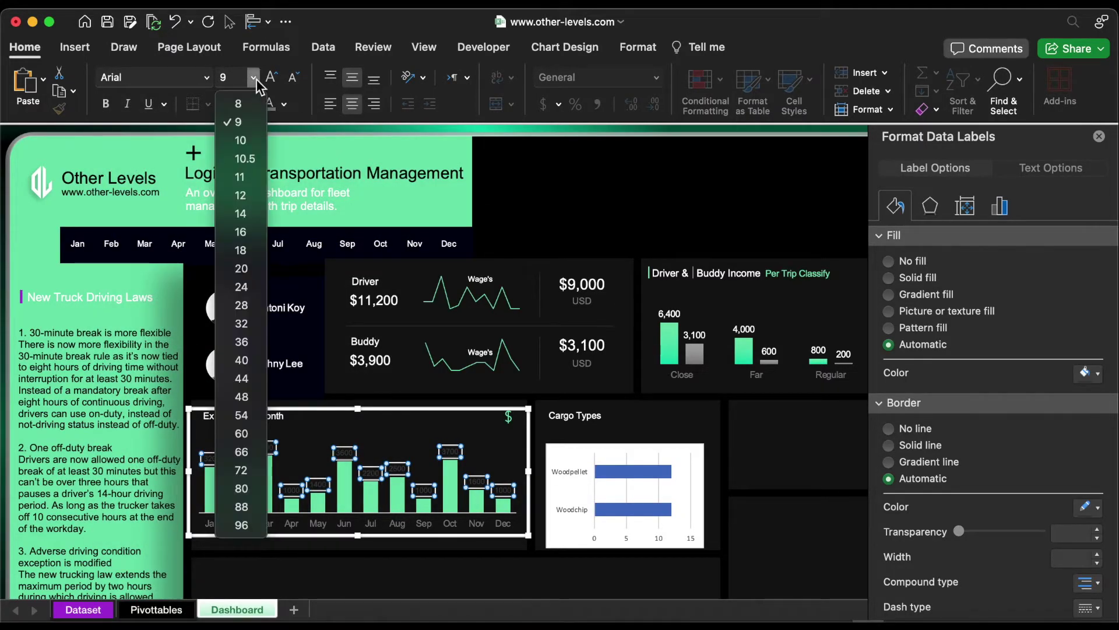
{"action": "left_click", "coordinate": [241, 159]}
{"action": "left_click", "coordinate": [284, 105]}
{"action": "left_click", "coordinate": [277, 168]}
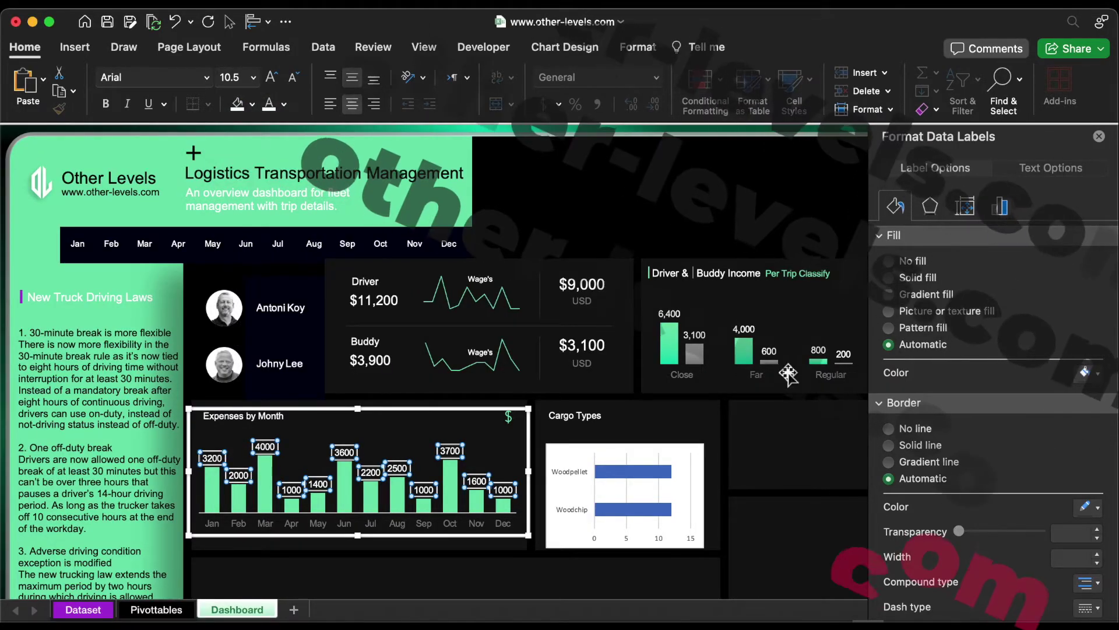
Give the expenses data labels the Number format with 0 decimal places and a thousands separator.
{"action": "left_click", "coordinate": [999, 205]}
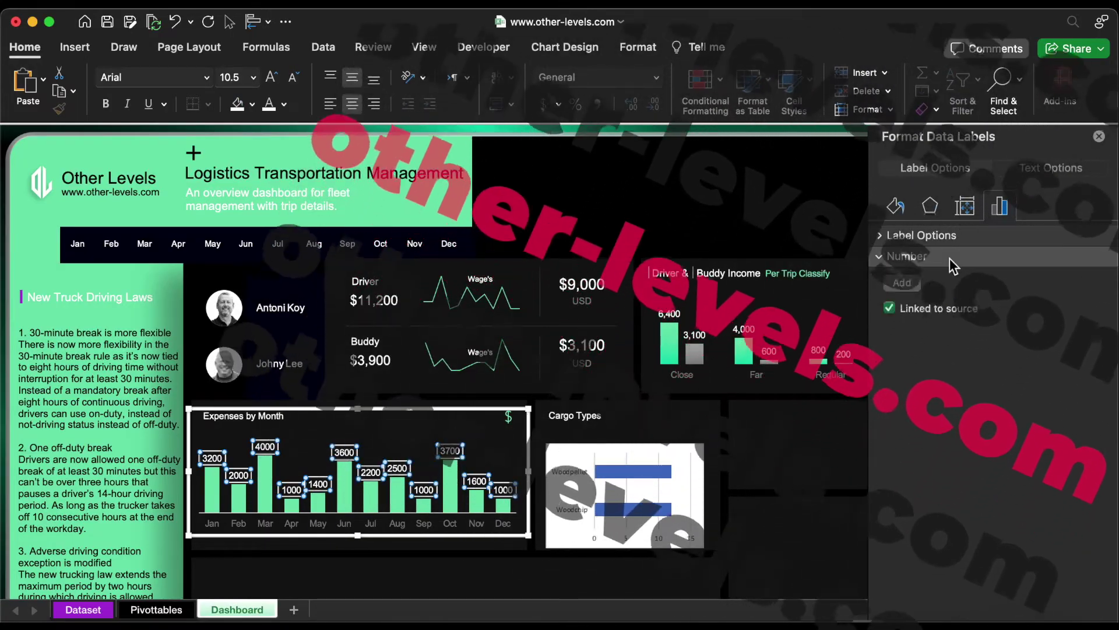
{"action": "left_click", "coordinate": [950, 258]}
{"action": "left_click", "coordinate": [949, 313]}
{"action": "left_click", "coordinate": [947, 333]}
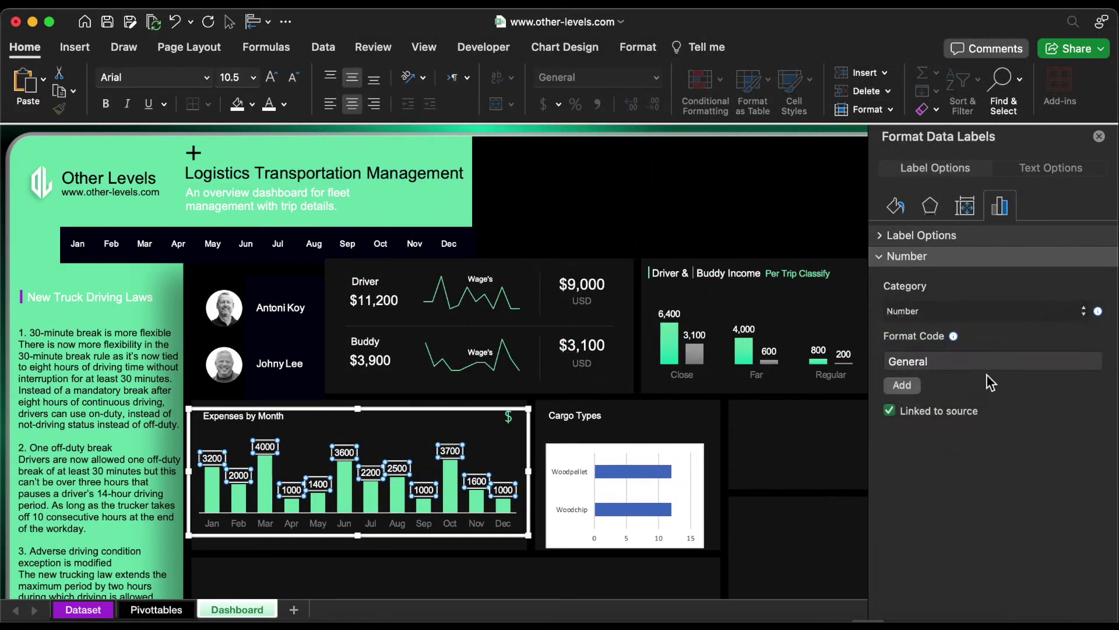
{"action": "left_click", "coordinate": [1069, 338]}
{"action": "type", "text": "0"}
Remove the line of the month axis in the expenses chart.
{"action": "left_click", "coordinate": [474, 530]}
{"action": "left_click", "coordinate": [477, 523]}
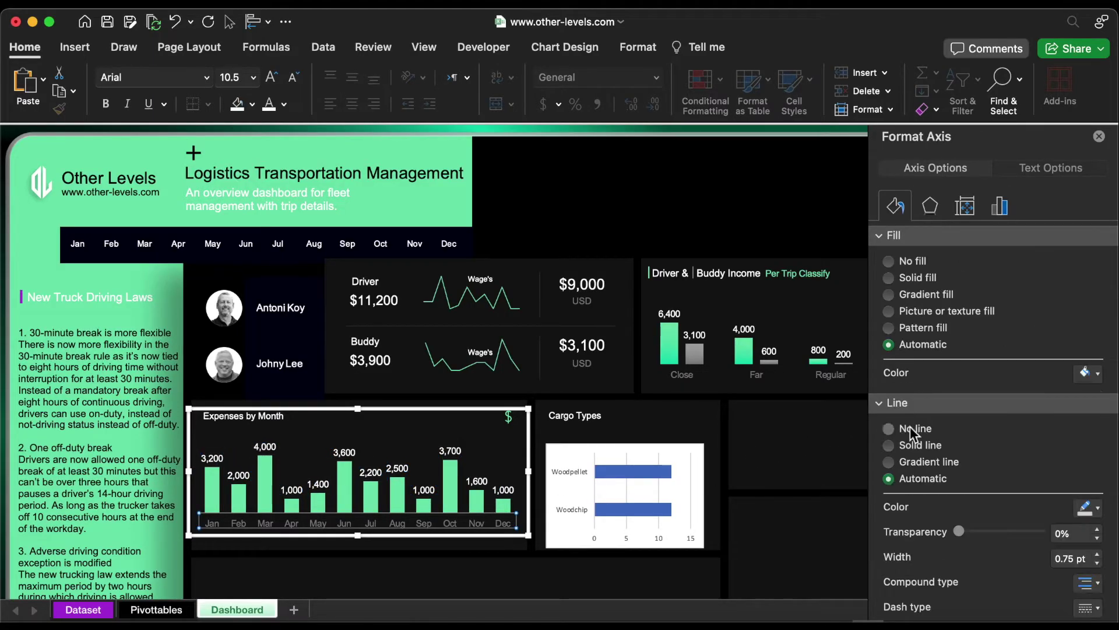
{"action": "left_click", "coordinate": [913, 431]}
Nudge the cargo bar chart into place within its card and remove its border and background fill.
{"action": "left_click_drag", "start_coordinate": [568, 458], "coordinate": [671, 545]}
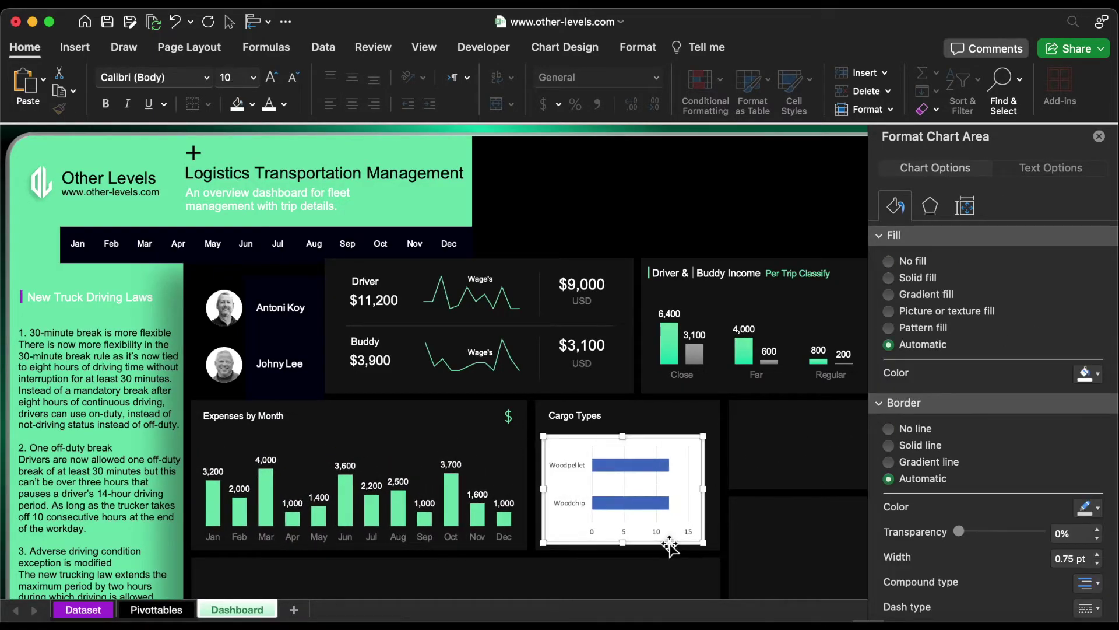
{"action": "left_click", "coordinate": [905, 429]}
{"action": "left_click", "coordinate": [910, 260]}
Format the Woodpellet and Woodchip axis labels of the cargo chart in white Arial.
{"action": "left_click", "coordinate": [568, 471]}
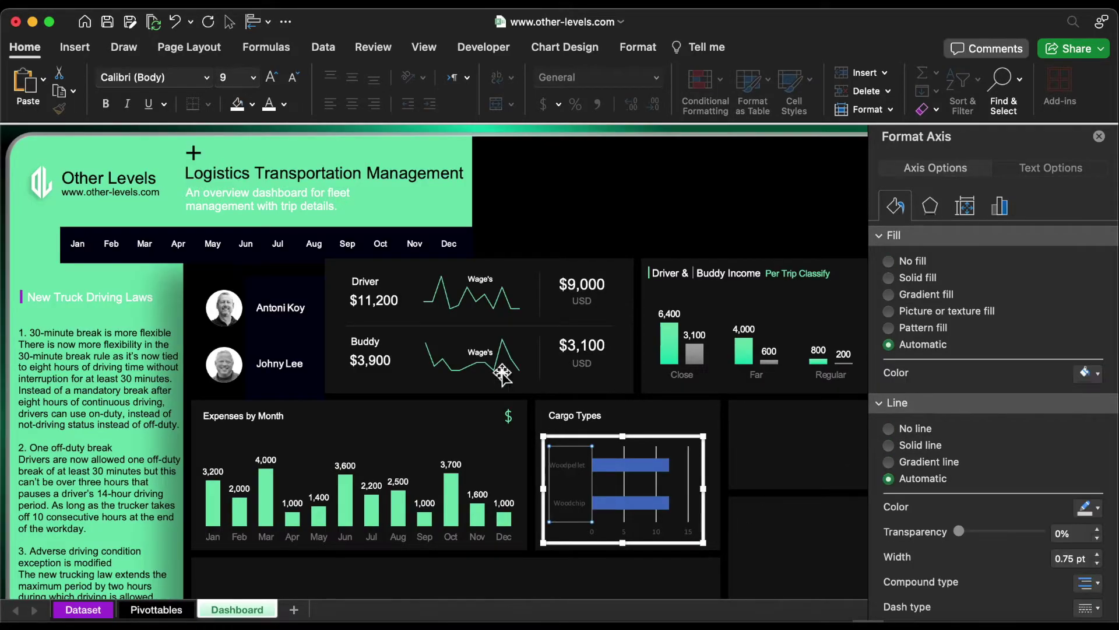
{"action": "left_click", "coordinate": [208, 77]}
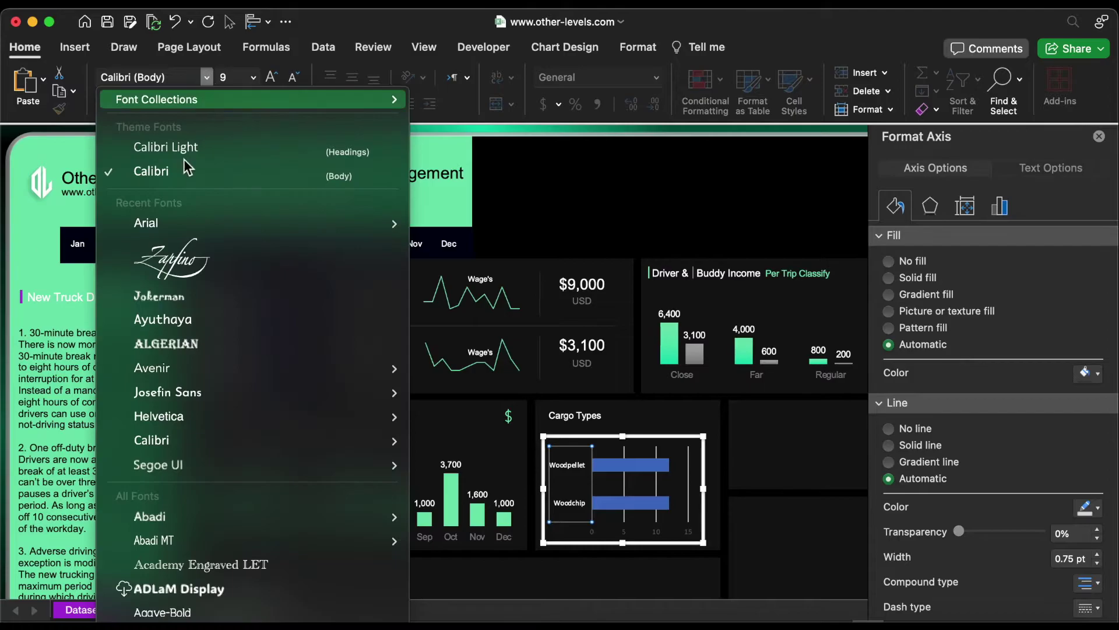
{"action": "left_click", "coordinate": [183, 220]}
Recolor the vertical gridlines of the cargo chart dark gray.
{"action": "left_click", "coordinate": [625, 488]}
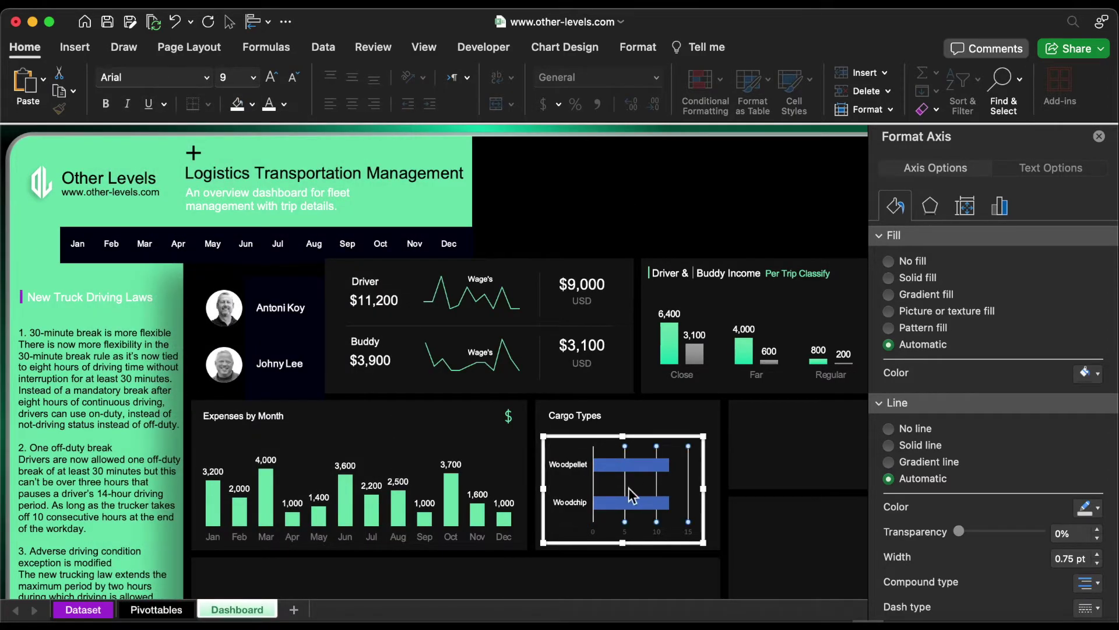
{"action": "left_click", "coordinate": [1098, 366]}
{"action": "left_click", "coordinate": [1090, 310]}
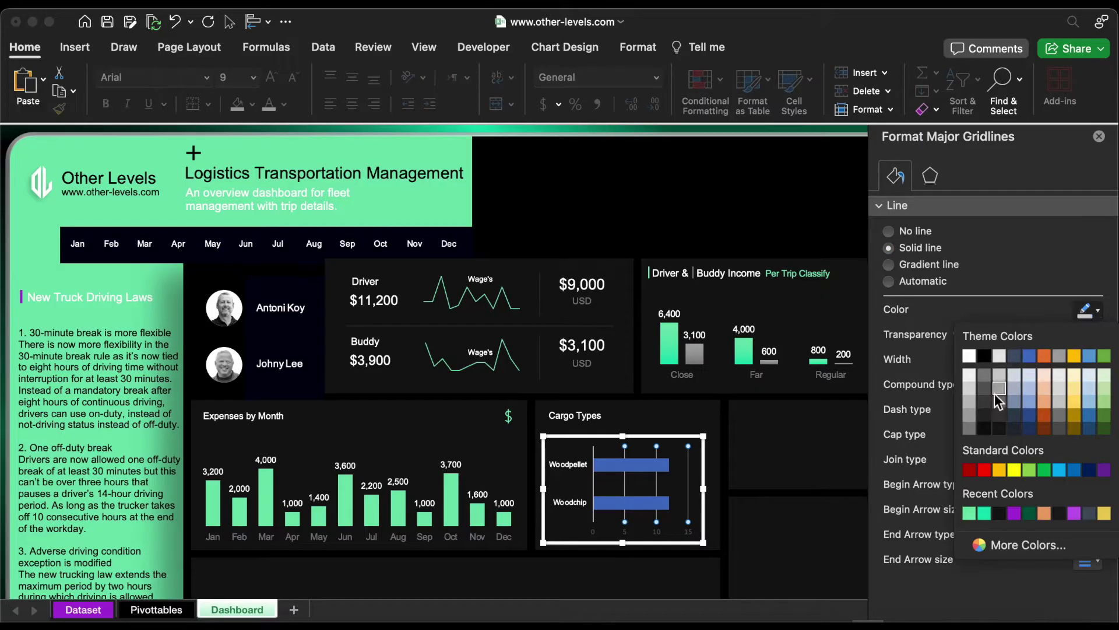
{"action": "left_click", "coordinate": [998, 389]}
Format the horizontal value axis labels of the cargo chart in gray Arial.
{"action": "left_click", "coordinate": [659, 533]}
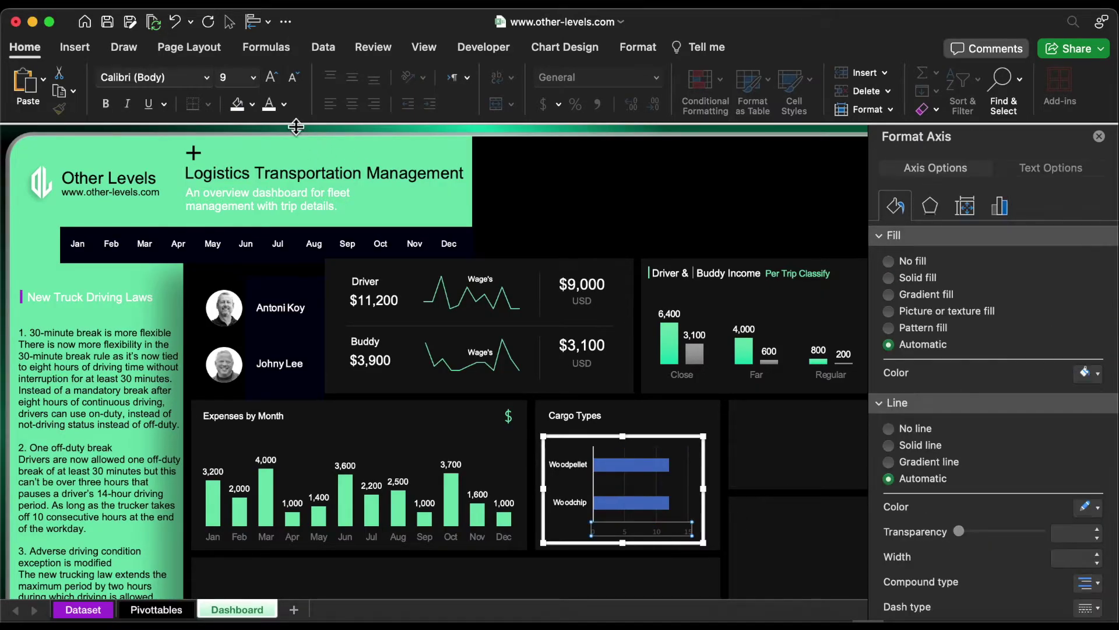
{"action": "left_click", "coordinate": [284, 104]}
{"action": "left_click", "coordinate": [274, 251]}
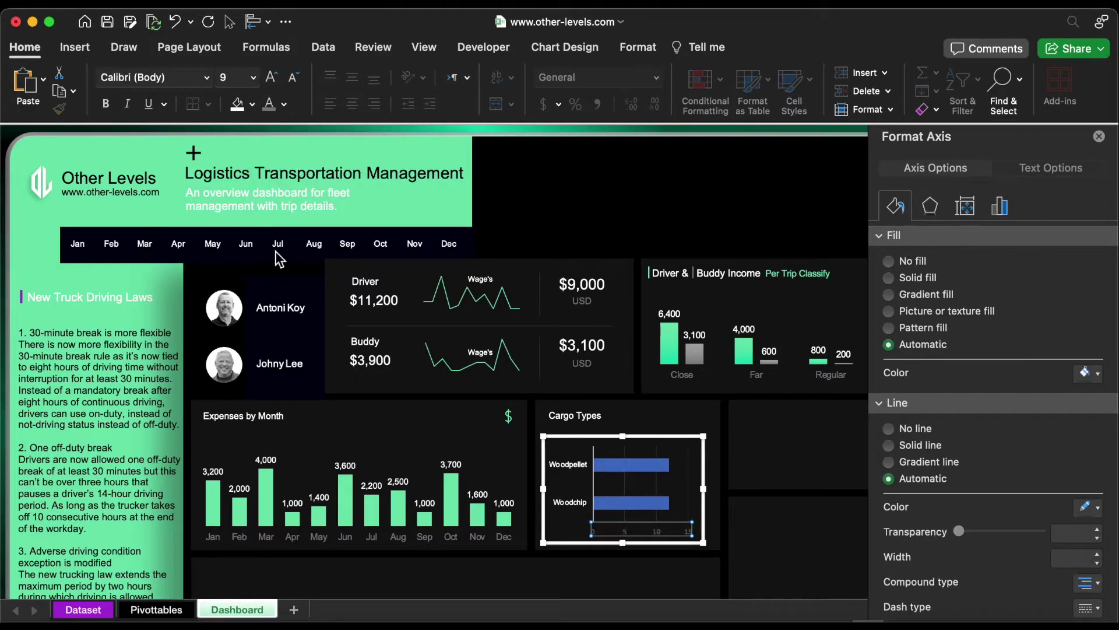
{"action": "left_click", "coordinate": [206, 78]}
{"action": "left_click", "coordinate": [183, 220]}
Set the Woodpellet and Woodchip axis labels to font size 12.
{"action": "left_click", "coordinate": [570, 469]}
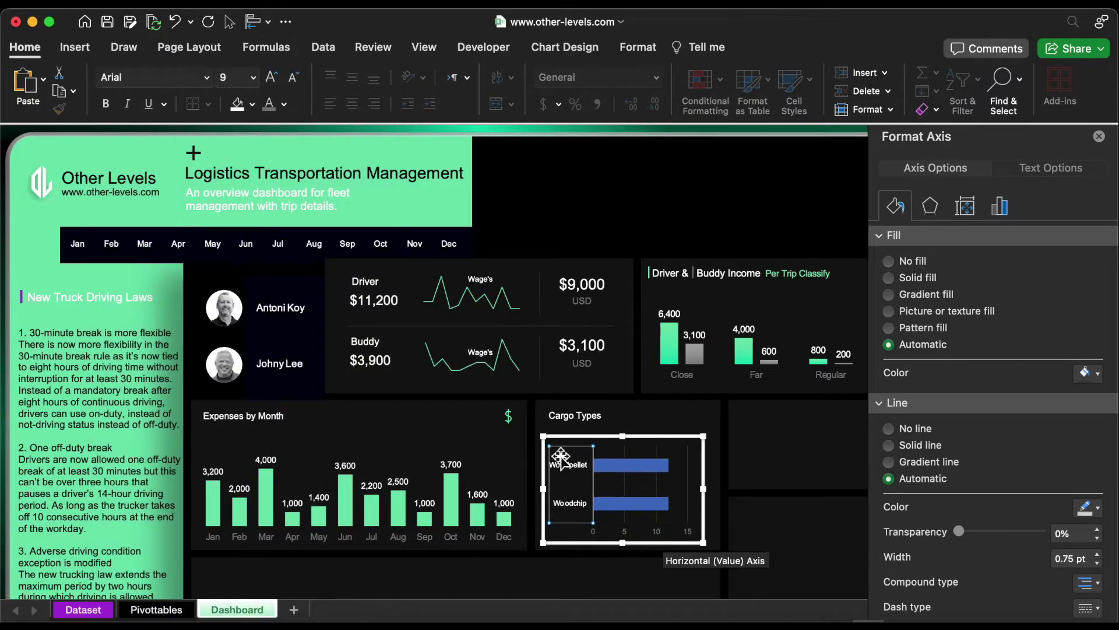
{"action": "left_click", "coordinate": [253, 77]}
{"action": "left_click", "coordinate": [236, 193]}
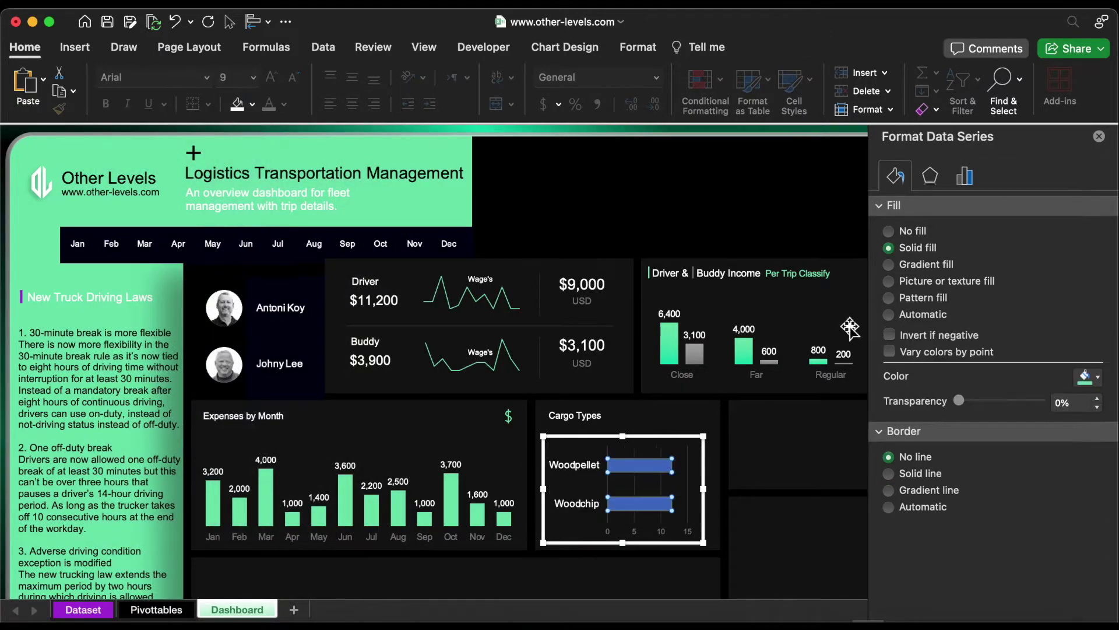
Apply a gradient fill to the cargo bars and color the Woodpellet bar's gradient from light green to the recent turquoise green.
{"action": "left_click", "coordinate": [924, 265]}
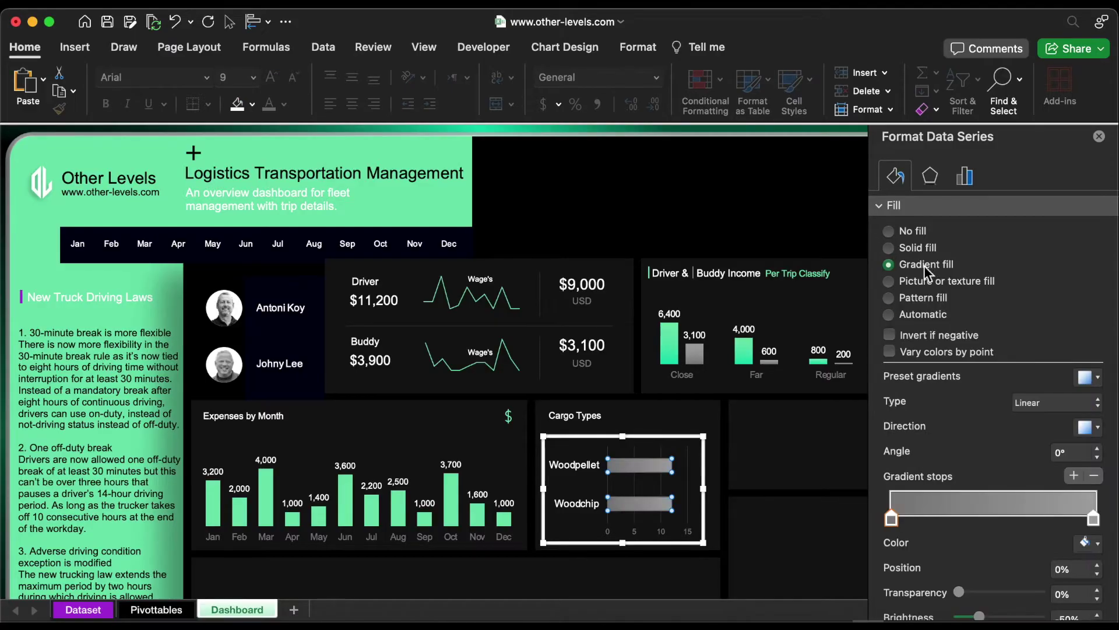
{"action": "left_click", "coordinate": [665, 462]}
{"action": "left_click", "coordinate": [1093, 544]}
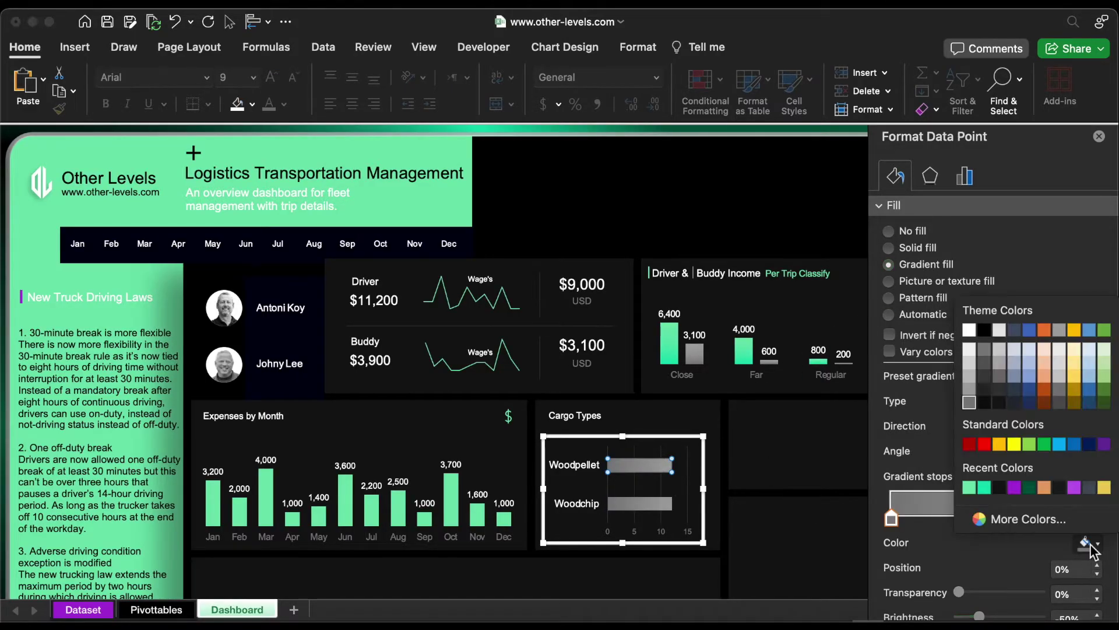
{"action": "left_click", "coordinate": [969, 487]}
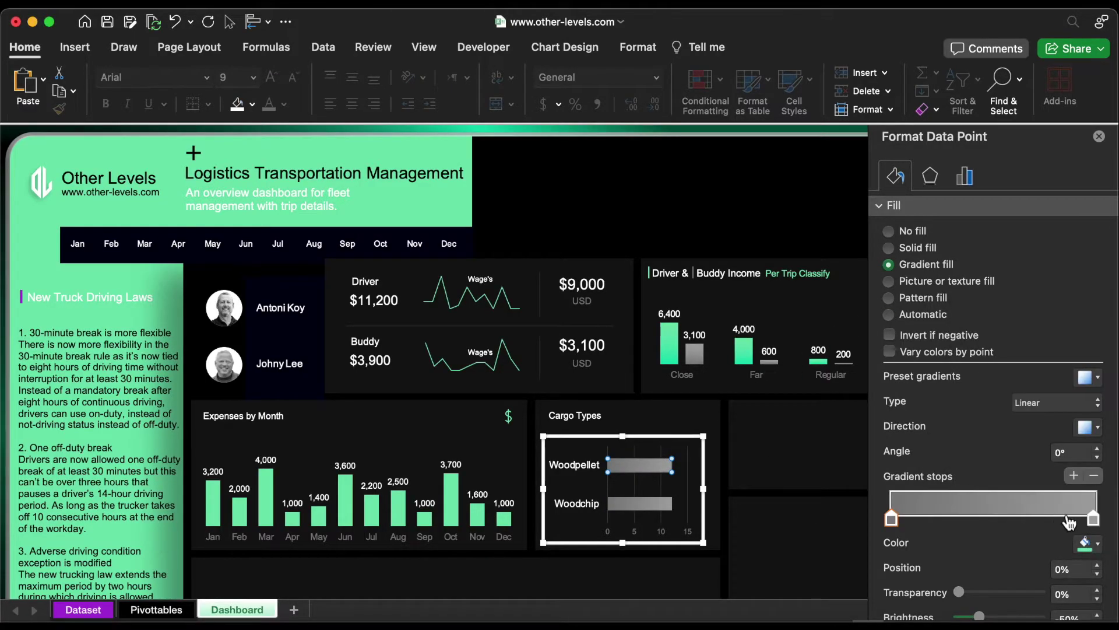
{"action": "left_click", "coordinate": [1090, 518]}
{"action": "left_click", "coordinate": [1093, 544]}
{"action": "left_click", "coordinate": [984, 488]}
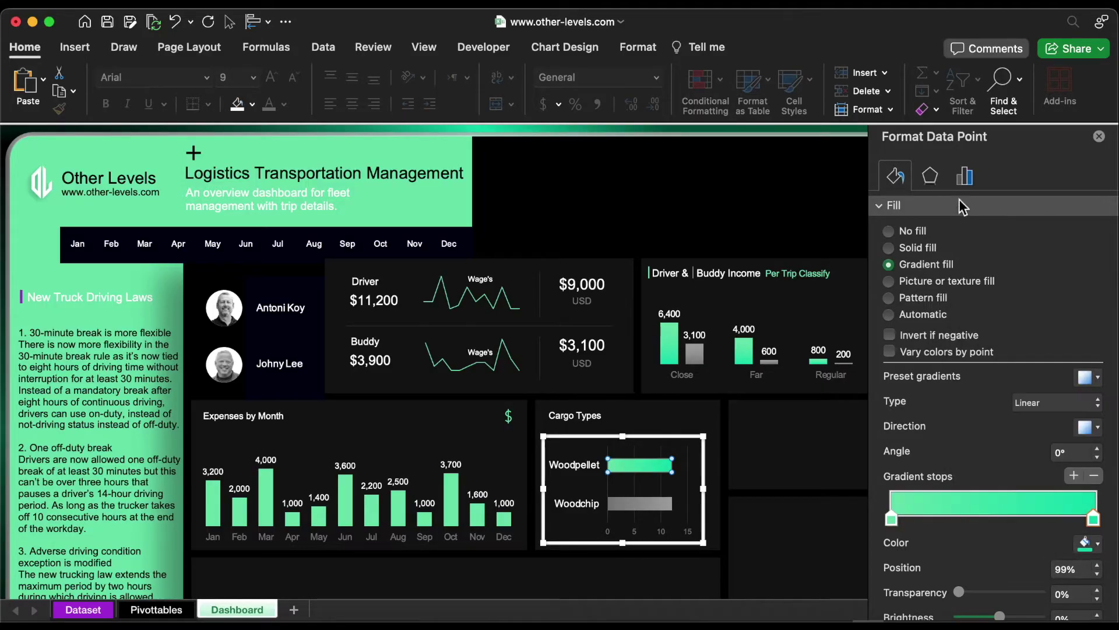
Open the gap width of the cargo bars for editing.
{"action": "left_click", "coordinate": [965, 176]}
{"action": "left_click", "coordinate": [1080, 323]}
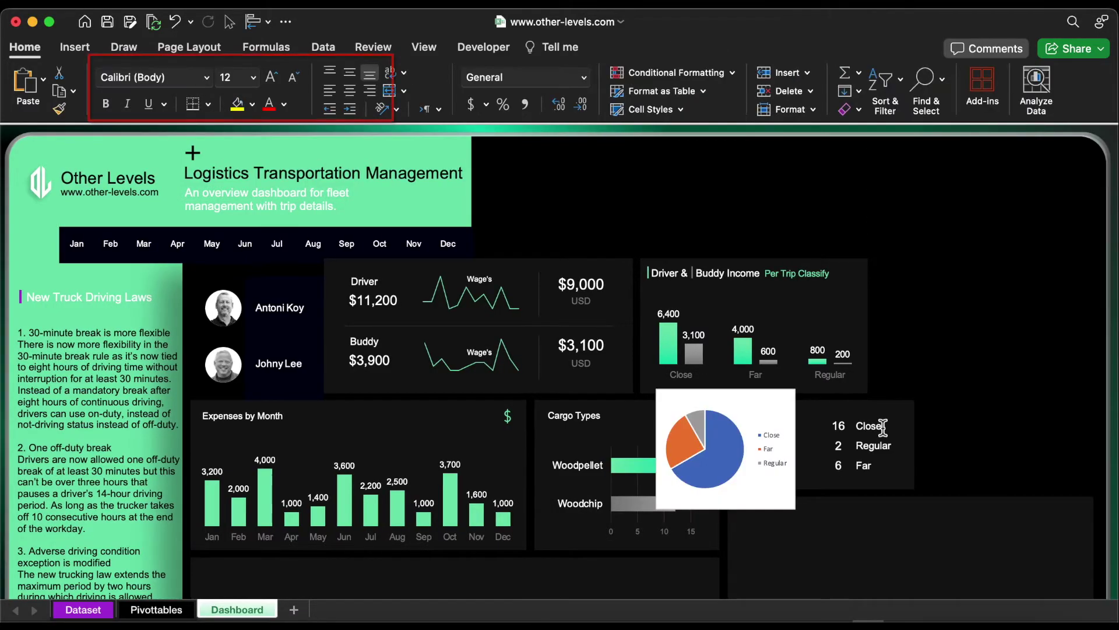
Delete the trip pie chart's legend and give its chart area no fill and no border line.
{"action": "left_click", "coordinate": [881, 424]}
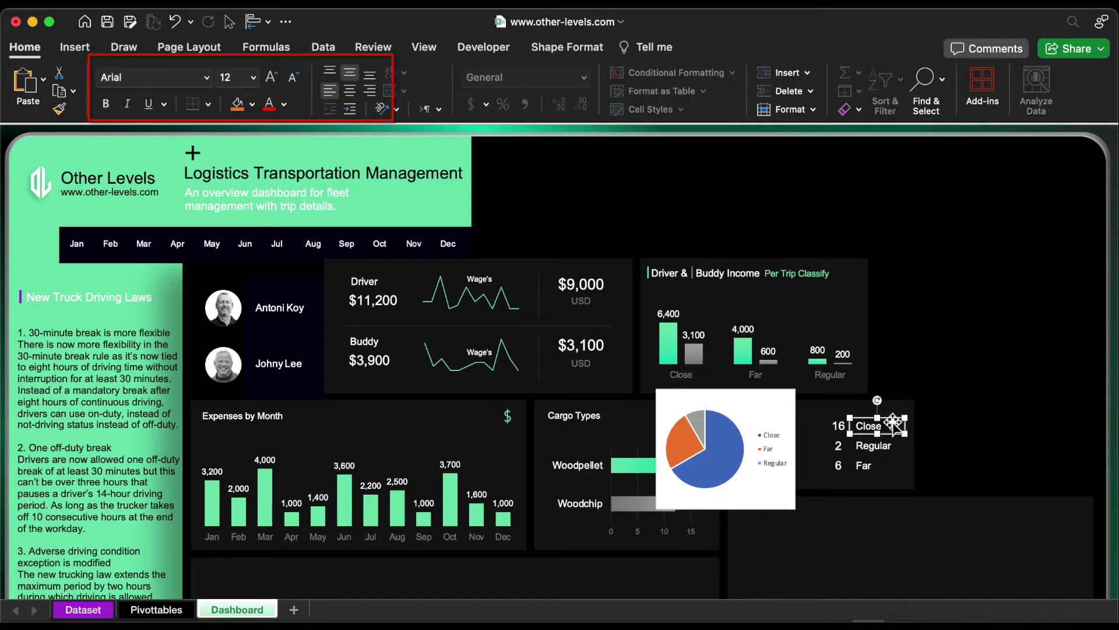
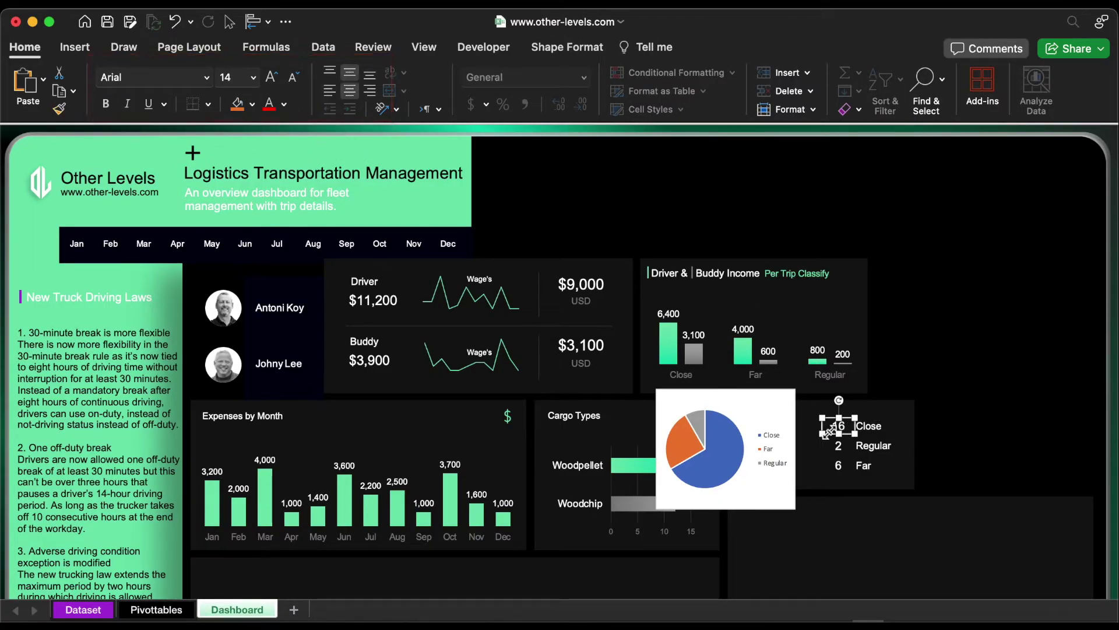
{"action": "left_click", "coordinate": [769, 463]}
{"action": "key", "text": "Delete"}
{"action": "double_click", "coordinate": [768, 461]}
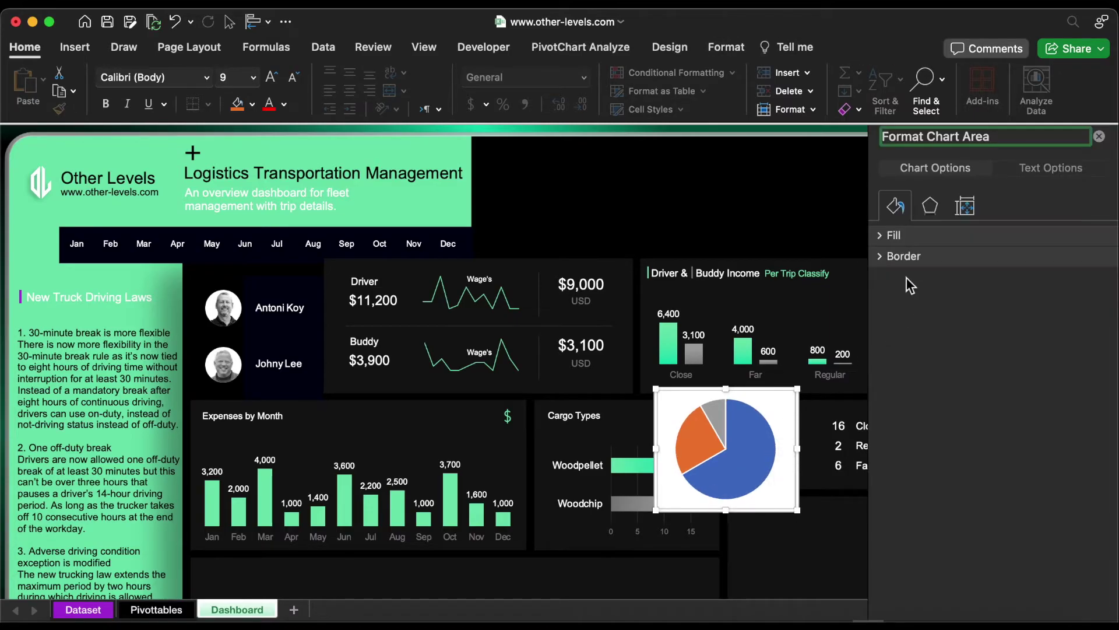
{"action": "left_click", "coordinate": [910, 261]}
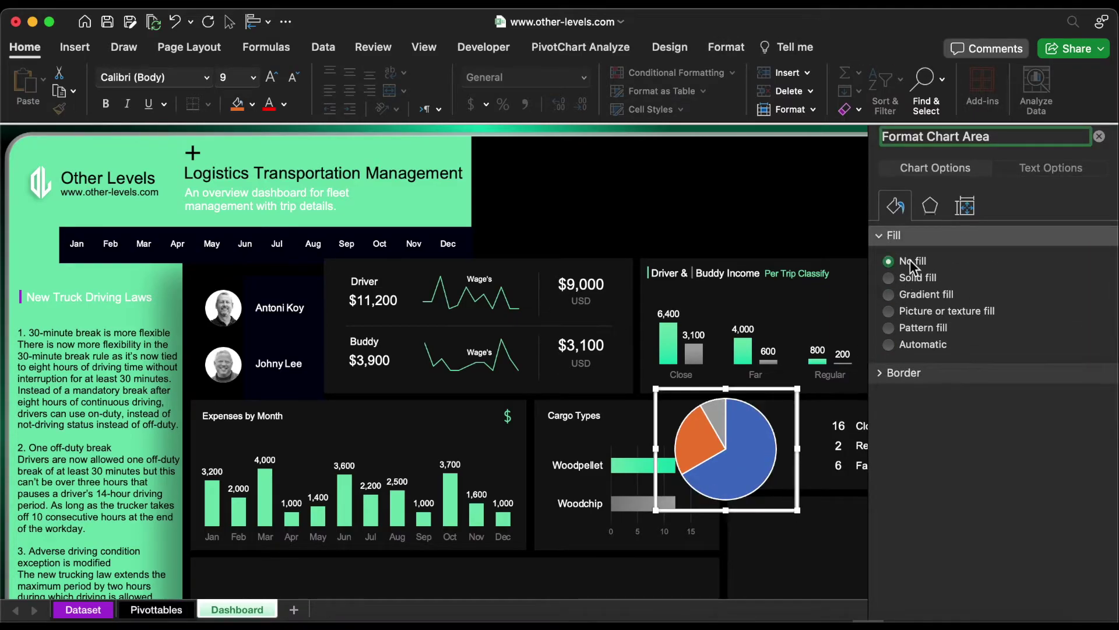
{"action": "left_click", "coordinate": [896, 374]}
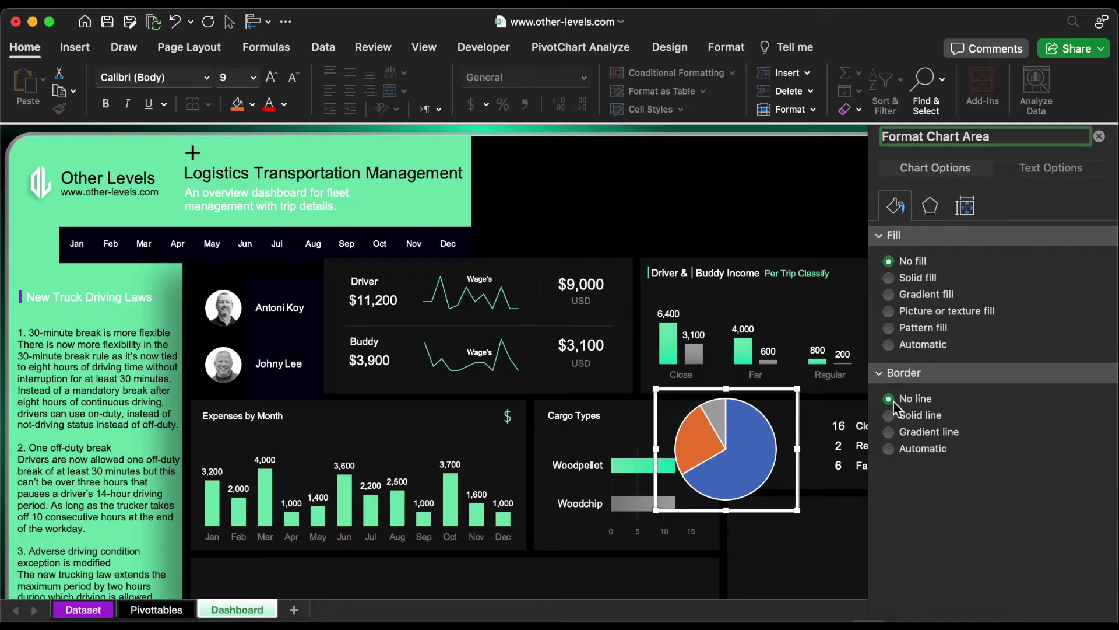
Remove the pie slices' border lines and color the largest slice light green.
{"action": "left_click", "coordinate": [769, 447]}
{"action": "left_click", "coordinate": [906, 417]}
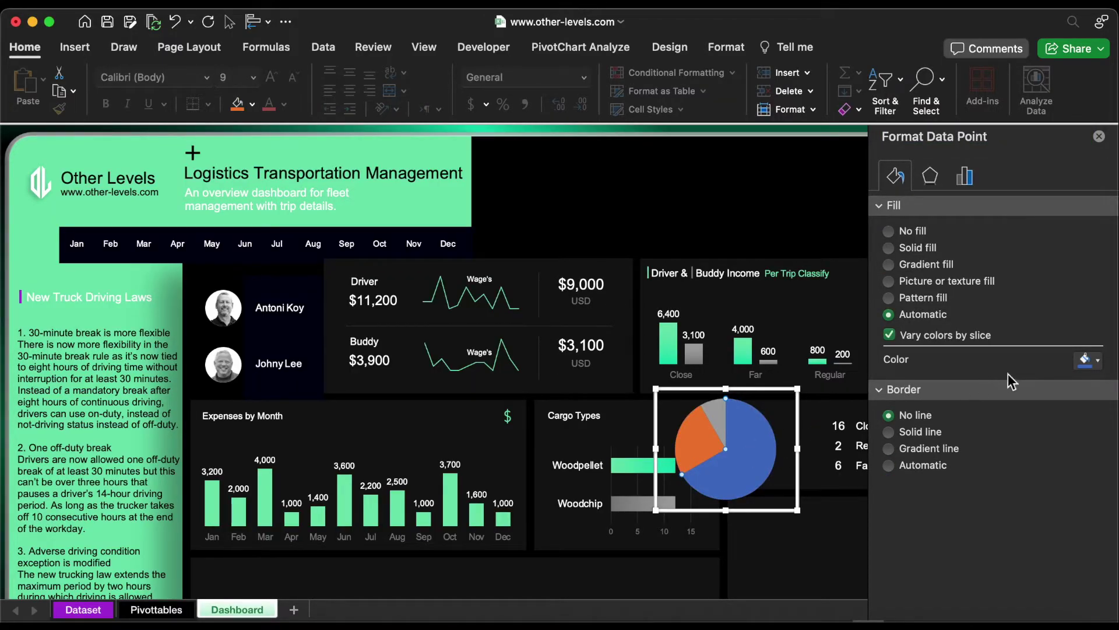
{"action": "left_click", "coordinate": [1086, 361]}
{"action": "left_click", "coordinate": [984, 563]}
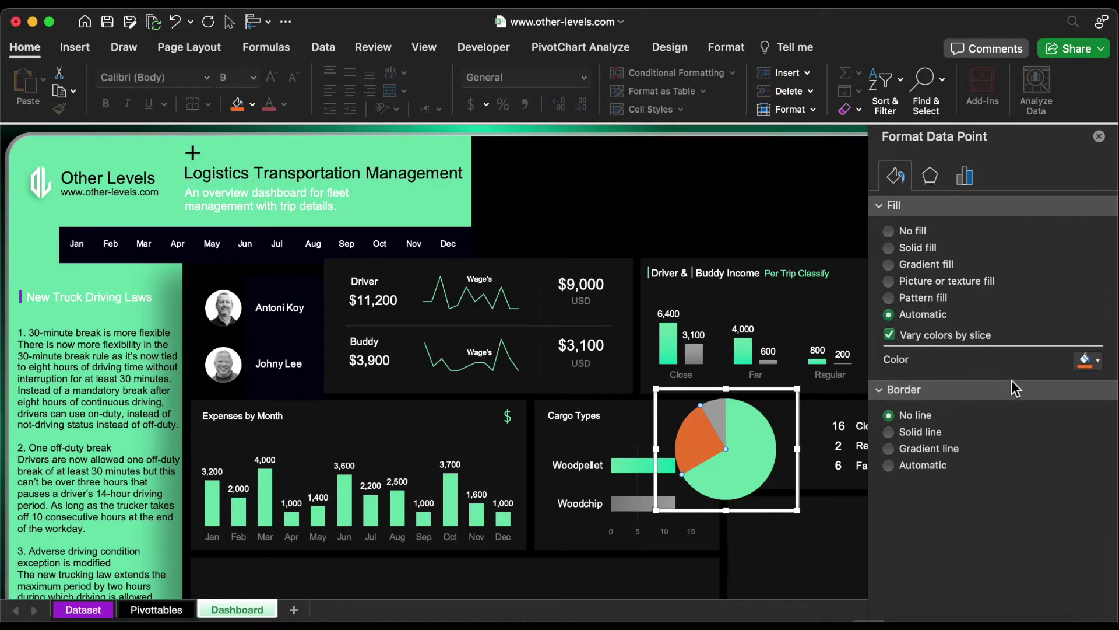
Color the dark orange pie slice a custom light orange and the gray slice the recent purple.
{"action": "left_click", "coordinate": [1094, 362]}
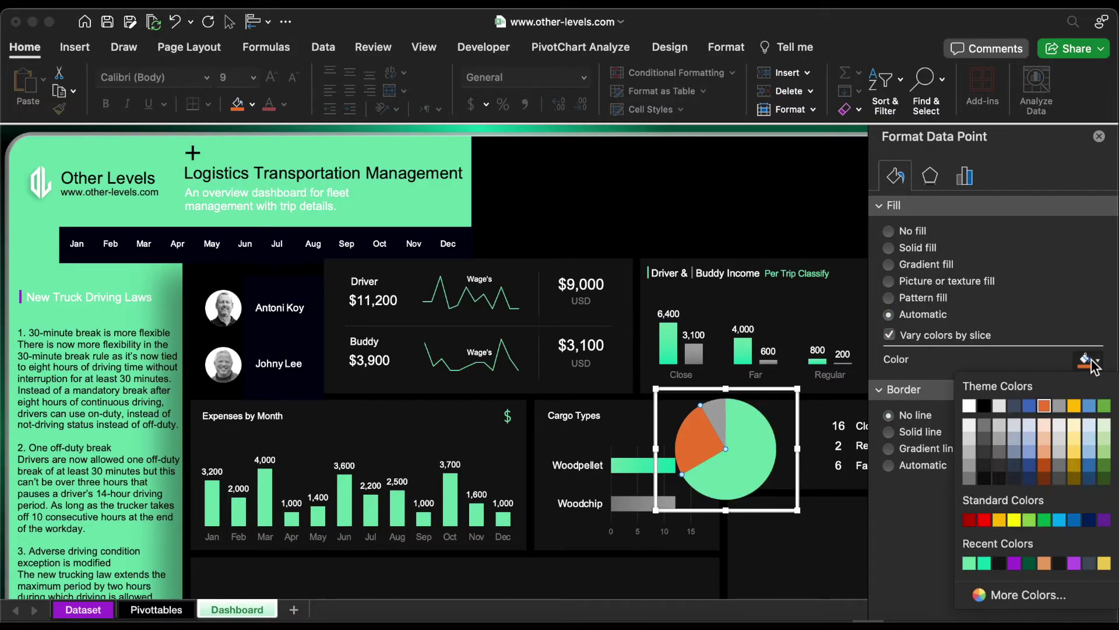
{"action": "left_click", "coordinate": [1027, 594]}
{"action": "left_click", "coordinate": [619, 400]}
{"action": "left_click", "coordinate": [723, 418]}
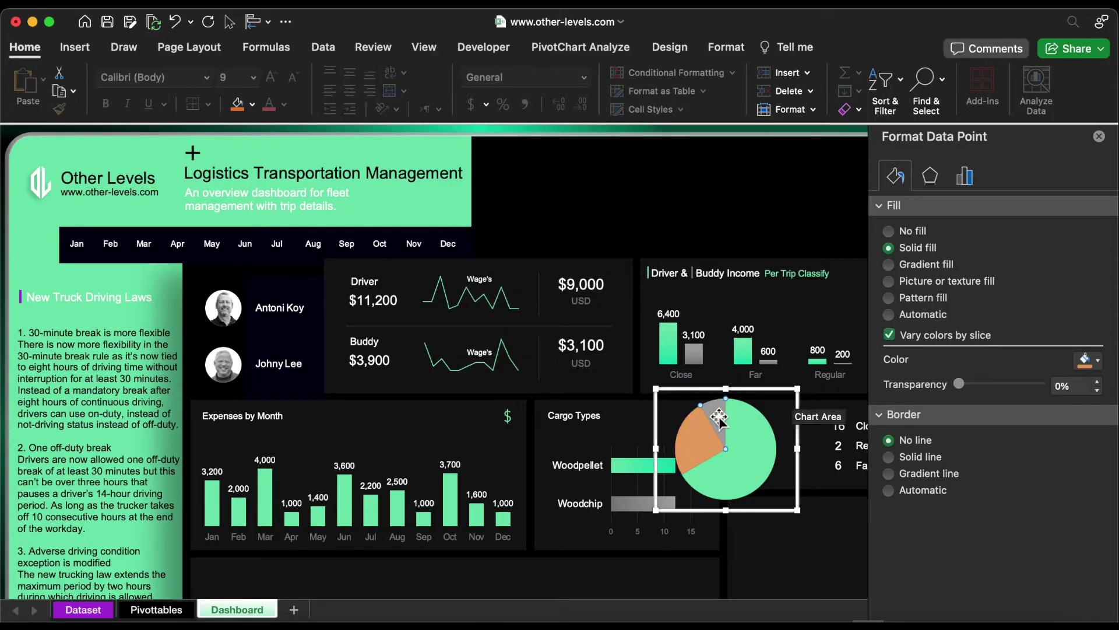
{"action": "left_click", "coordinate": [1092, 365]}
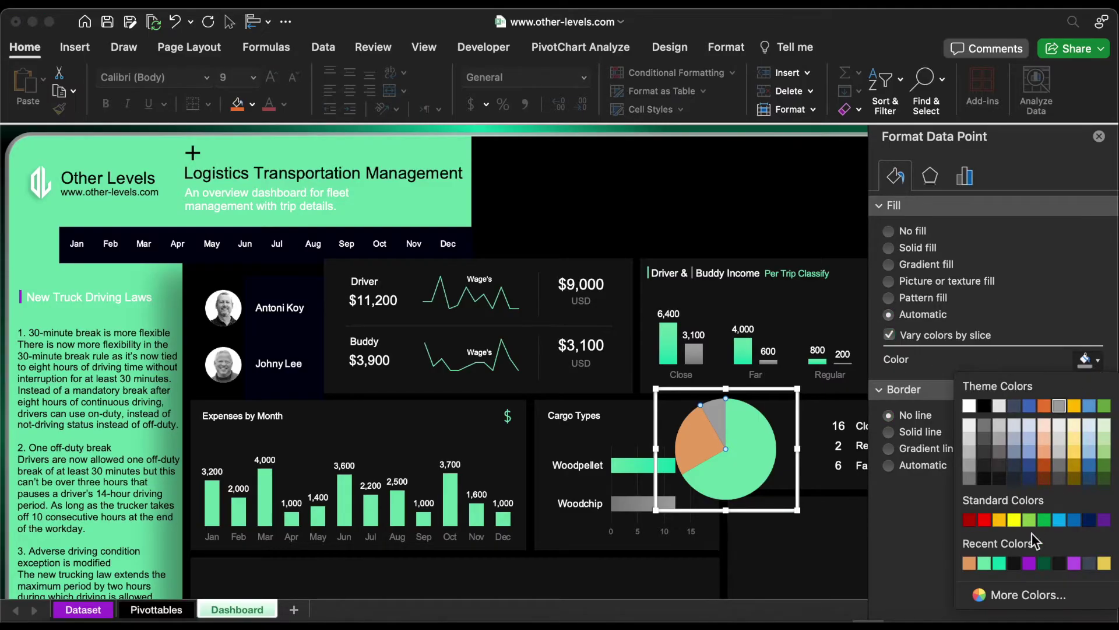
{"action": "left_click", "coordinate": [1029, 563]}
Move the pie chart beside the Close, Regular and Far counts and surround it with a thin dark-filled donut ring.
{"action": "left_click", "coordinate": [1099, 136]}
{"action": "left_click_drag", "start_coordinate": [758, 505], "coordinate": [812, 502]}
{"action": "left_click", "coordinate": [74, 47]}
{"action": "left_click", "coordinate": [289, 80]}
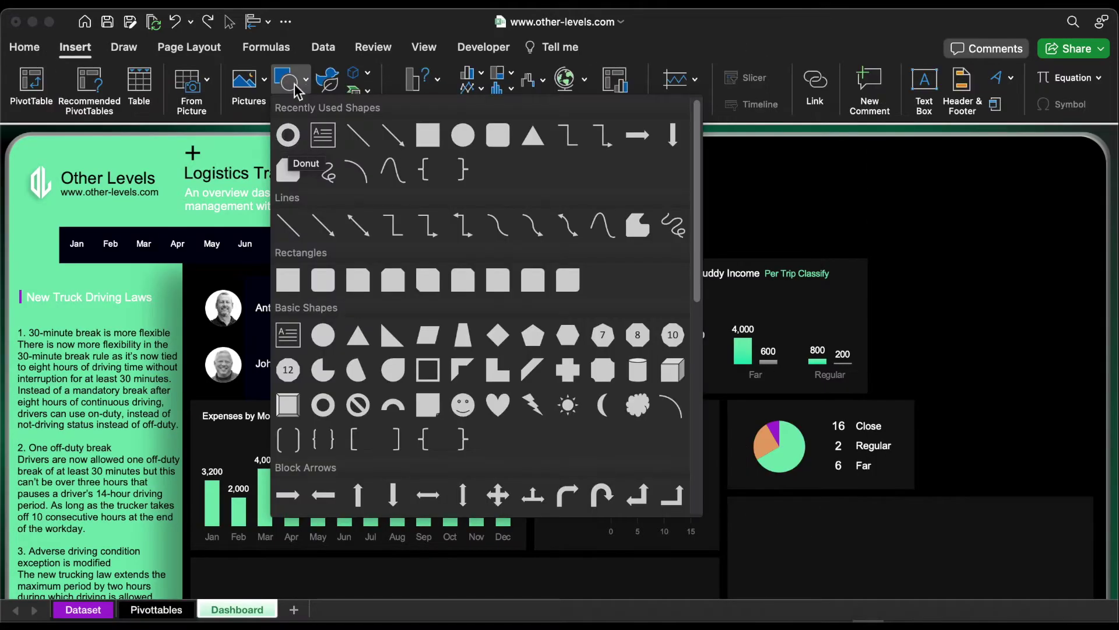
{"action": "left_click", "coordinate": [328, 409]}
{"action": "left_click_drag", "start_coordinate": [740, 406], "coordinate": [821, 486]}
{"action": "left_click_drag", "start_coordinate": [761, 450], "coordinate": [744, 446]}
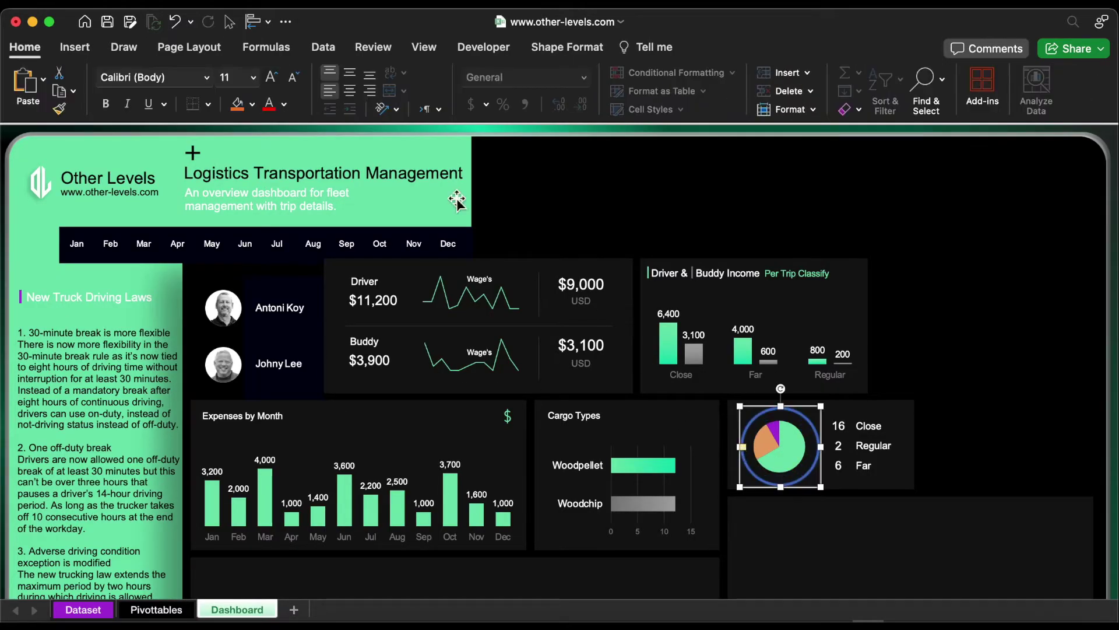
{"action": "left_click", "coordinate": [253, 105]}
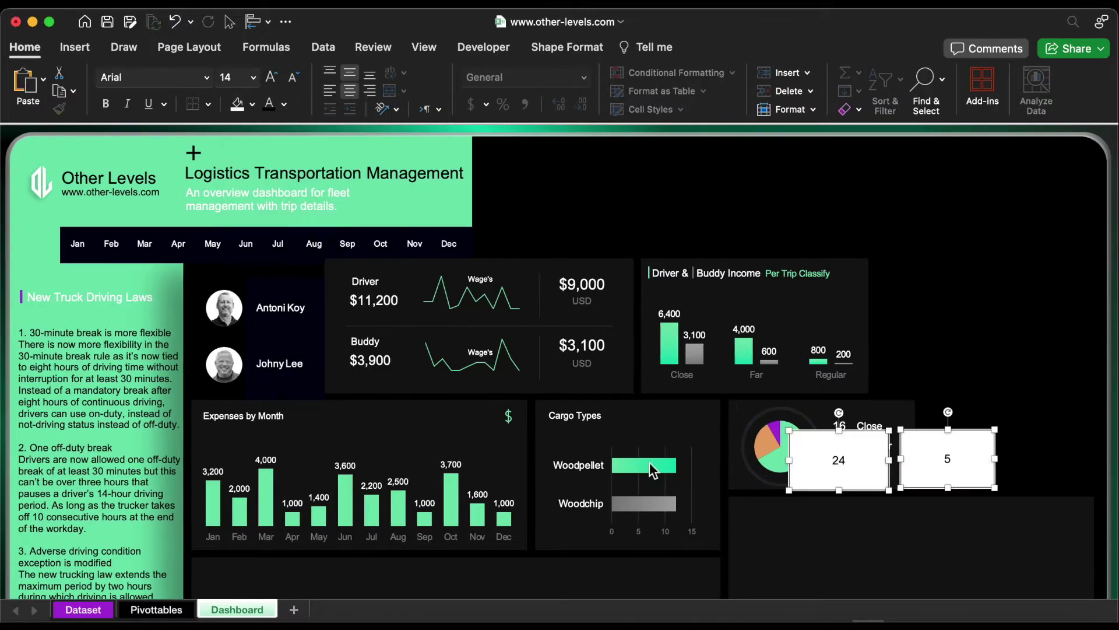
Remove the fill of the 24 and 5 text boxes and color their text light green.
{"action": "left_click", "coordinate": [252, 105]}
{"action": "left_click", "coordinate": [270, 158]}
{"action": "left_click", "coordinate": [284, 105]}
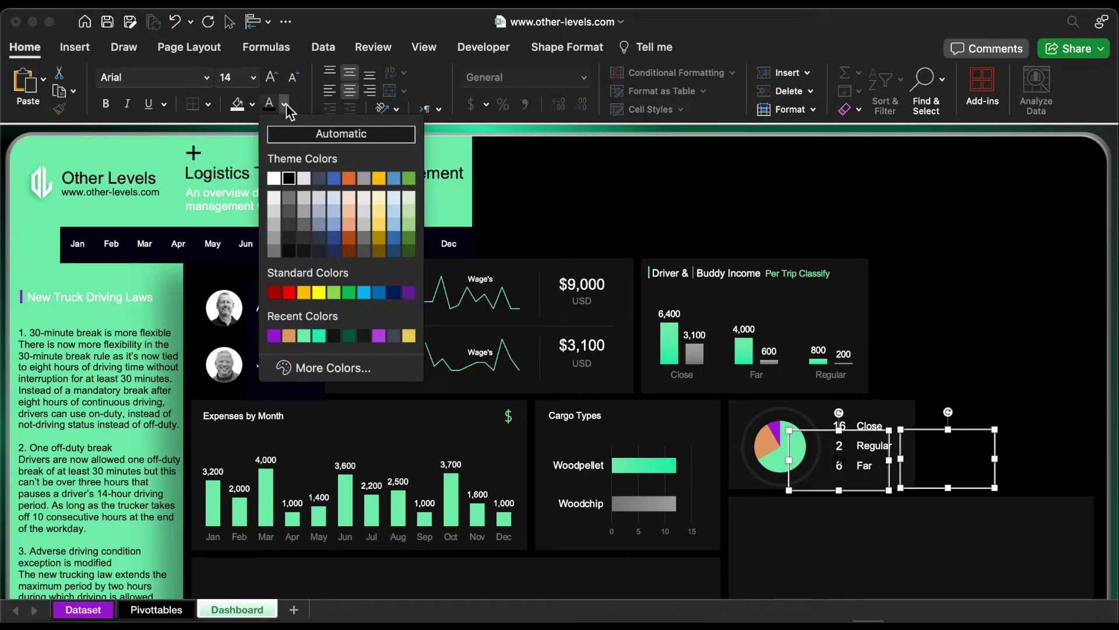
{"action": "left_click", "coordinate": [304, 337]}
Add centered text labels "Total Trips" and "Hired Transportation" around the 24 figure beside the pie chart panel.
{"action": "left_click_drag", "start_coordinate": [850, 417], "coordinate": [991, 457]}
{"action": "type", "text": "Total Trips"}
{"action": "left_click", "coordinate": [349, 90]}
{"action": "type", "text": "Hie"}
{"action": "key", "text": "BackSpace"}
{"action": "type", "text": "red Transportation"}
{"action": "left_click", "coordinate": [993, 404]}
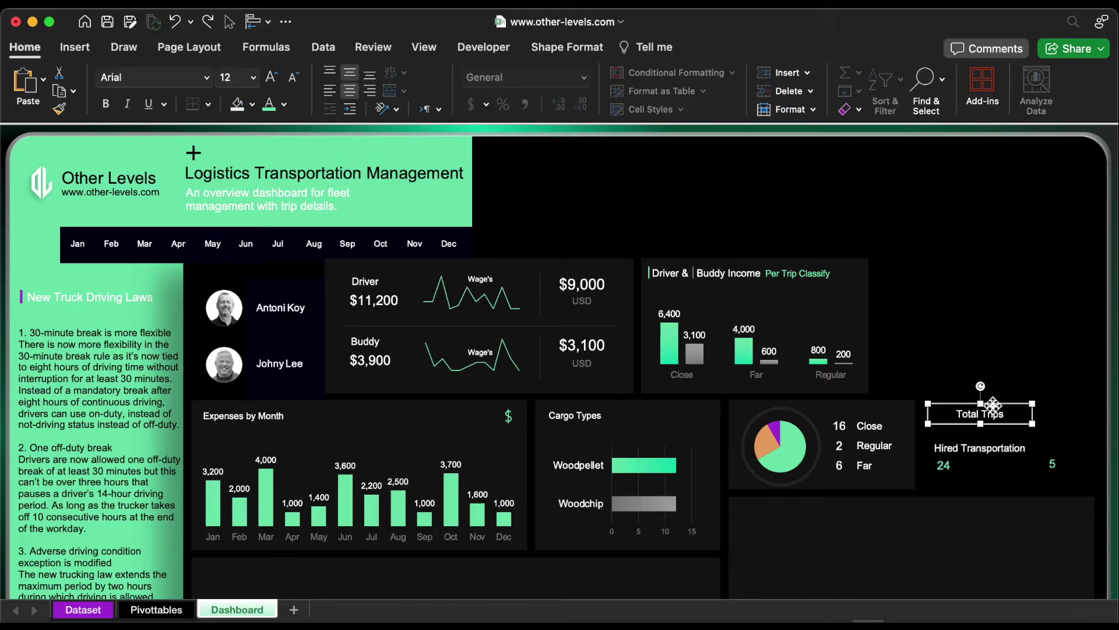
Center the 24 under Total Trips at font size 24, and set Hired Transportation to size 11 with the 5 beside it.
{"action": "left_click_drag", "start_coordinate": [943, 465], "coordinate": [972, 434]}
{"action": "left_click", "coordinate": [350, 90]}
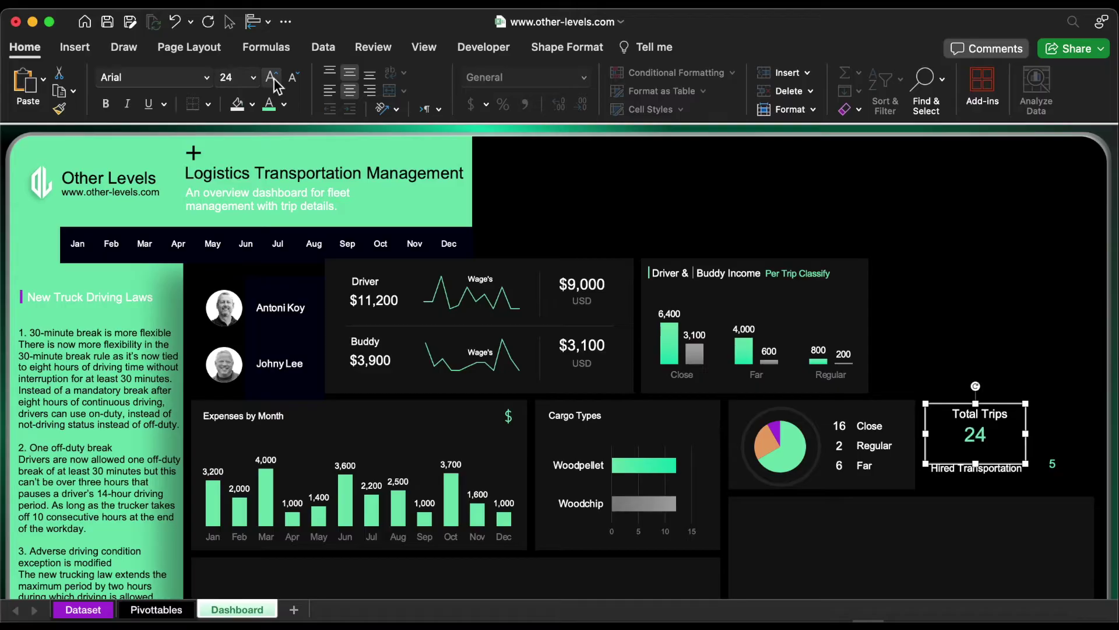
{"action": "left_click", "coordinate": [963, 467]}
{"action": "left_click", "coordinate": [294, 77]}
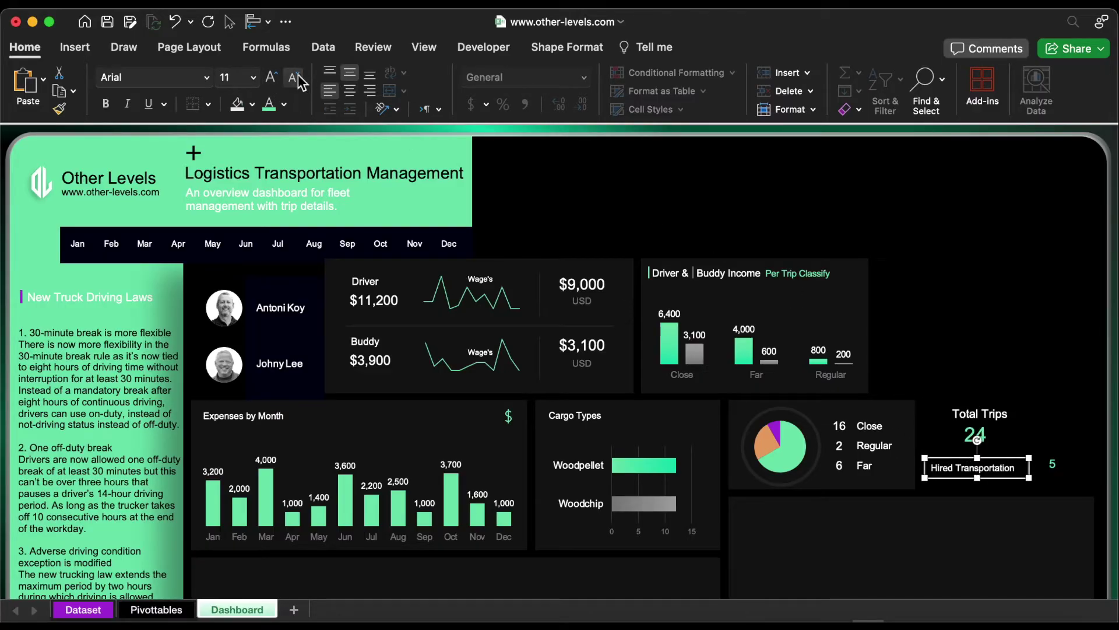
{"action": "left_click_drag", "start_coordinate": [1058, 466], "coordinate": [1035, 468]}
{"action": "left_click", "coordinate": [980, 439]}
Insert the truck picture beside the Total Trips figures.
{"action": "left_click", "coordinate": [75, 47]}
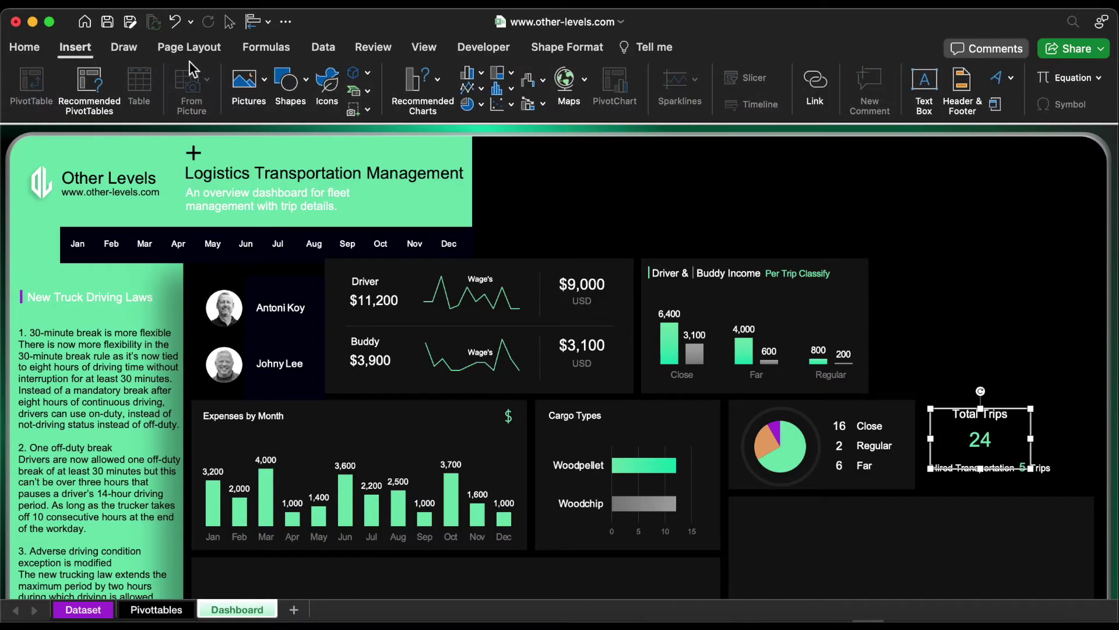
{"action": "left_click", "coordinate": [245, 80]}
{"action": "mouse_move", "coordinate": [315, 127]}
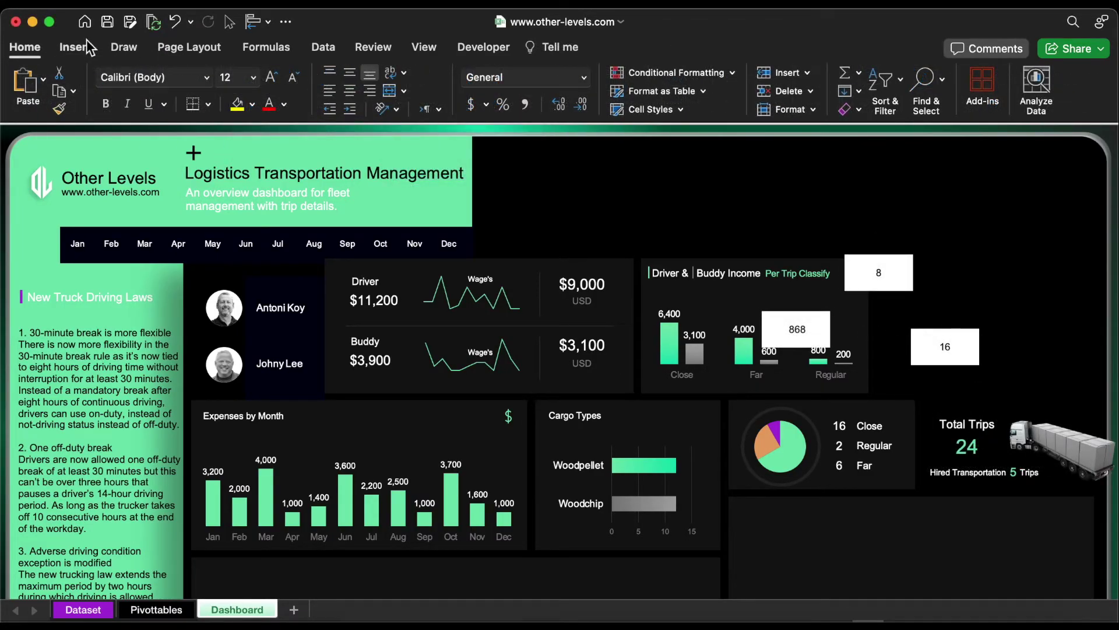
Draw a rectangle about 3.86" wide and 0.69" high above the Total Trips block, with light green fill and no outline.
{"action": "left_click", "coordinate": [79, 47]}
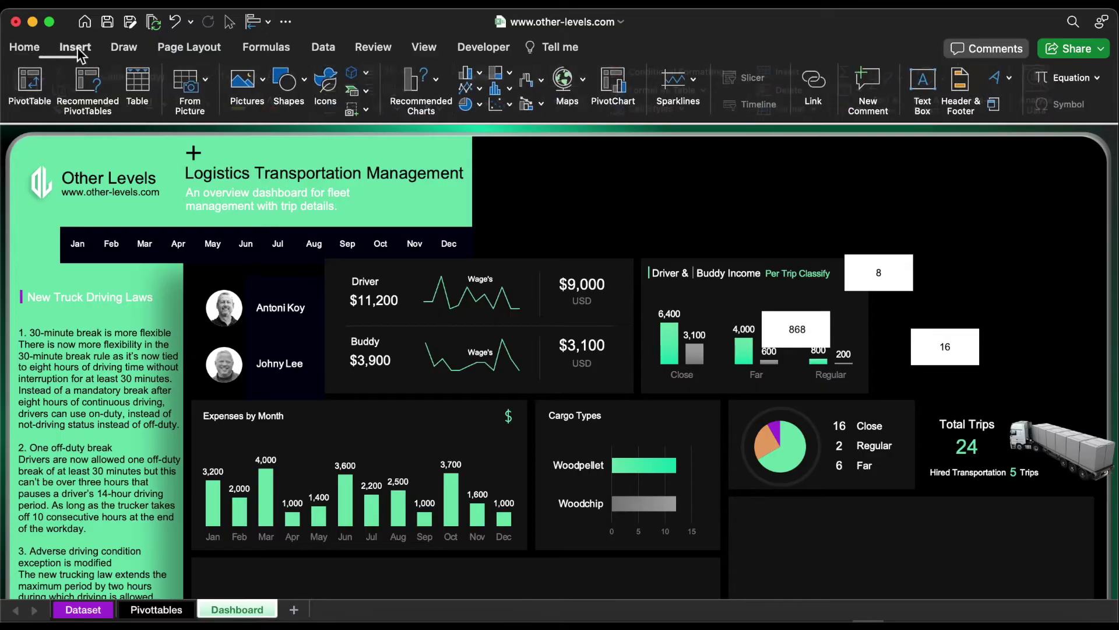
{"action": "left_click", "coordinate": [288, 79]}
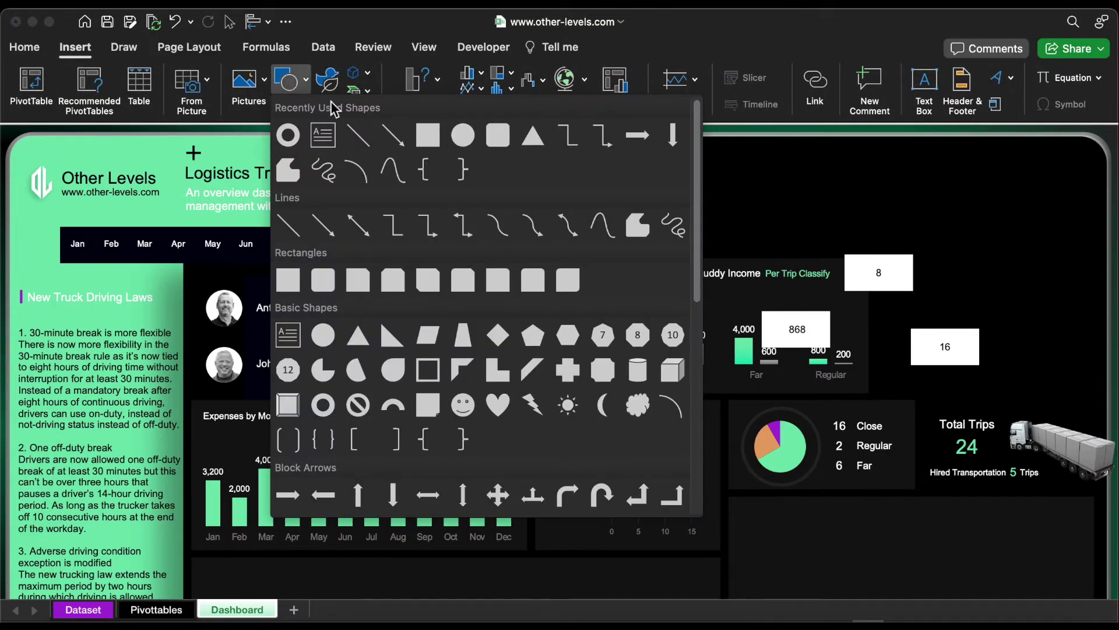
{"action": "left_click", "coordinate": [428, 136]}
{"action": "left_click_drag", "start_coordinate": [874, 351], "coordinate": [1107, 394]}
{"action": "left_click", "coordinate": [340, 78]}
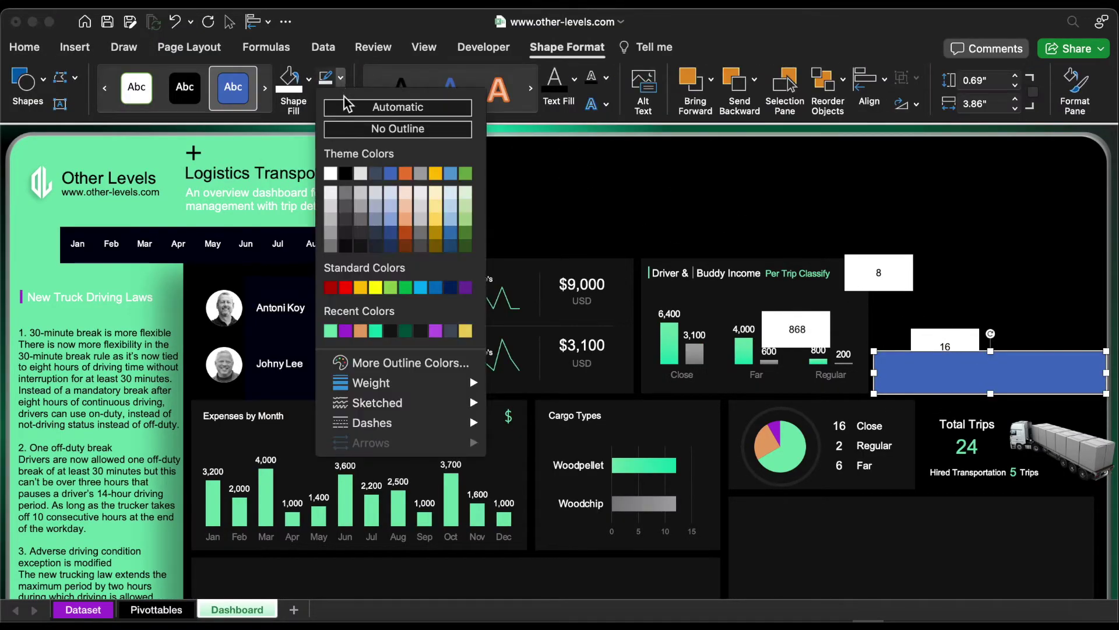
{"action": "left_click", "coordinate": [385, 121]}
{"action": "left_click", "coordinate": [309, 78]}
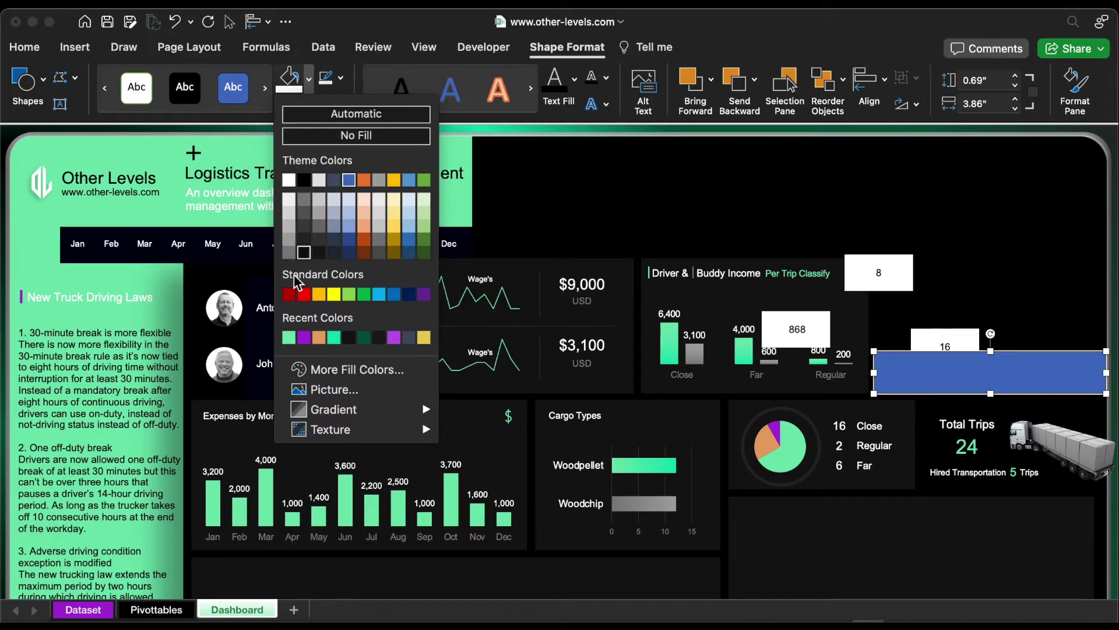
{"action": "left_click", "coordinate": [288, 339]}
Move the 868, 8 and 16 text boxes onto the green rectangle and remove their fill.
{"action": "left_click_drag", "start_coordinate": [904, 286], "coordinate": [1024, 318]}
{"action": "left_click", "coordinate": [308, 79]}
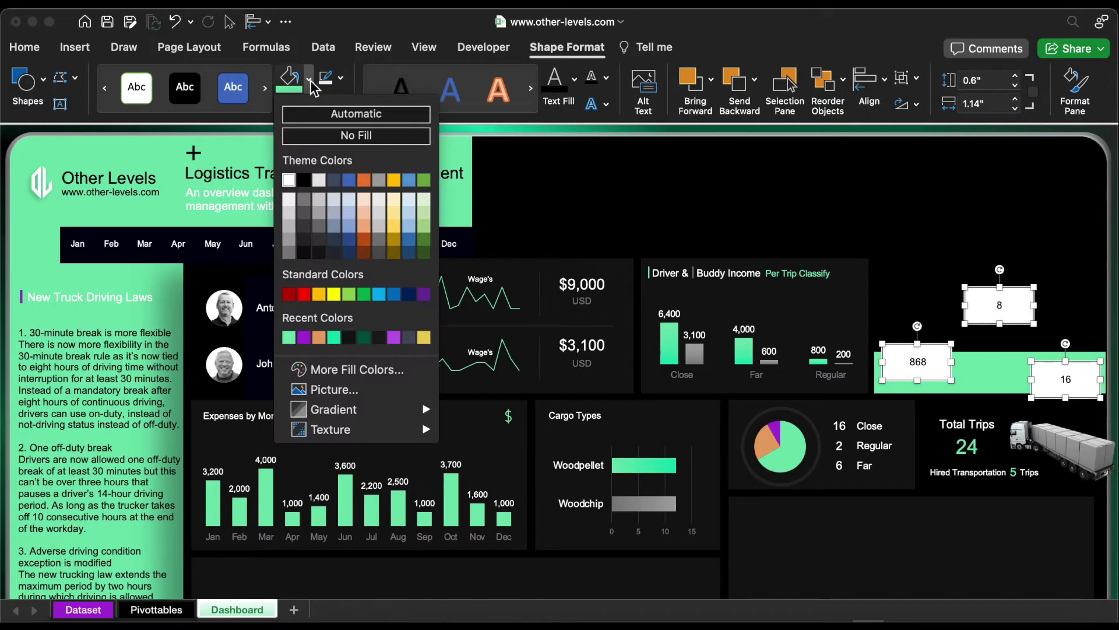
{"action": "left_click", "coordinate": [340, 135]}
{"action": "left_click_drag", "start_coordinate": [1000, 305], "coordinate": [1000, 369]}
Align the 868, 8 and 16 text boxes to the middle and distribute them horizontally.
{"action": "left_click", "coordinate": [1065, 379], "text": "shift"}
{"action": "left_click", "coordinate": [927, 367], "text": "shift"}
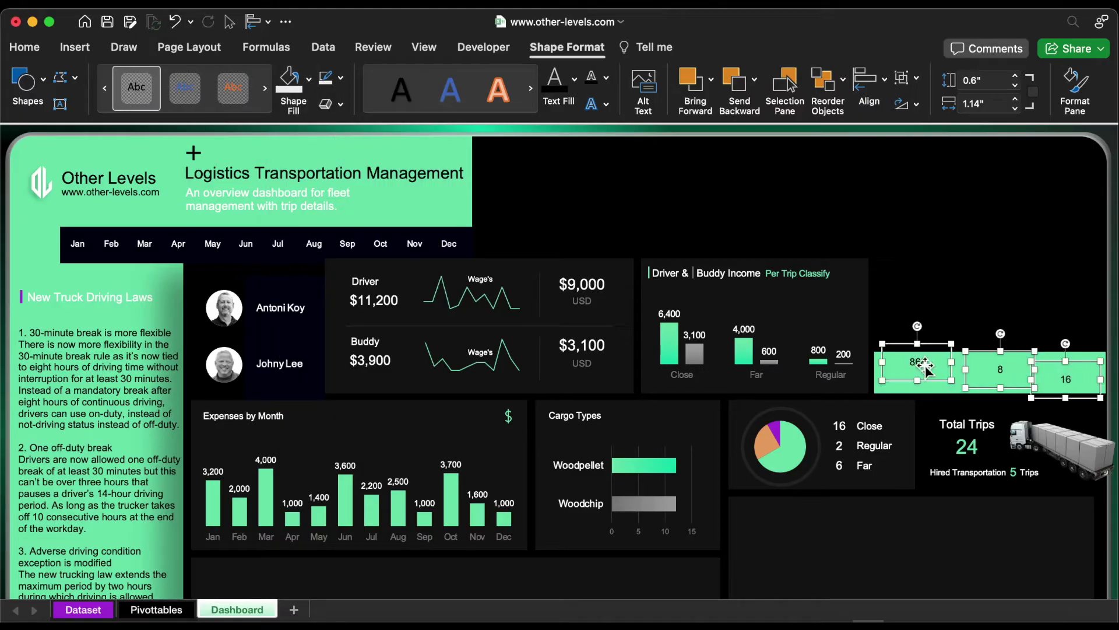
{"action": "left_click", "coordinate": [266, 24]}
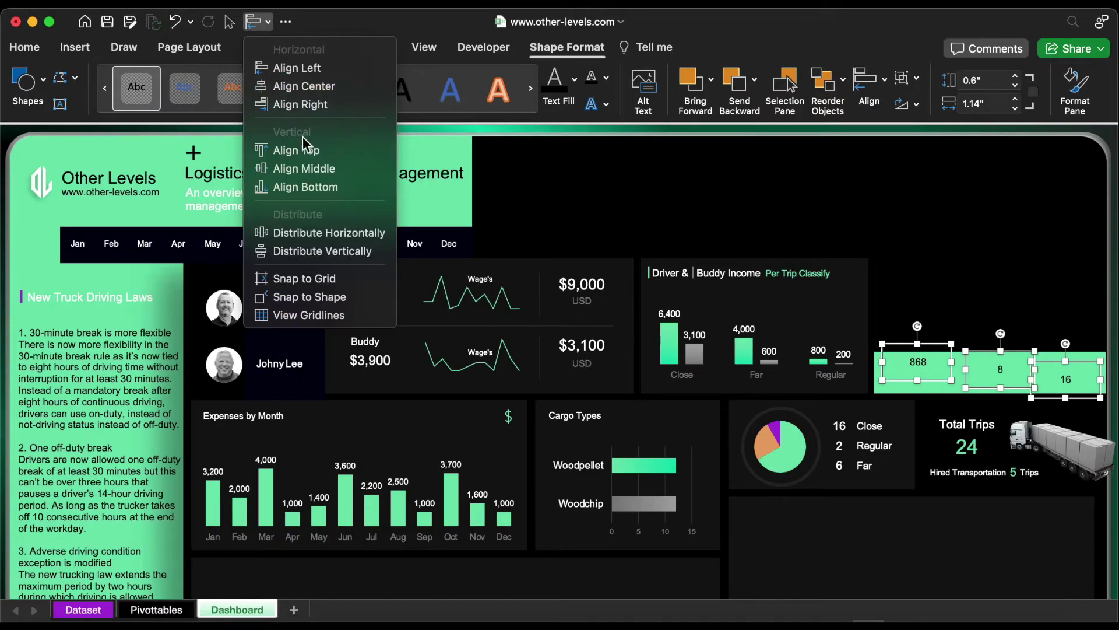
{"action": "left_click", "coordinate": [301, 169]}
{"action": "left_click", "coordinate": [260, 24]}
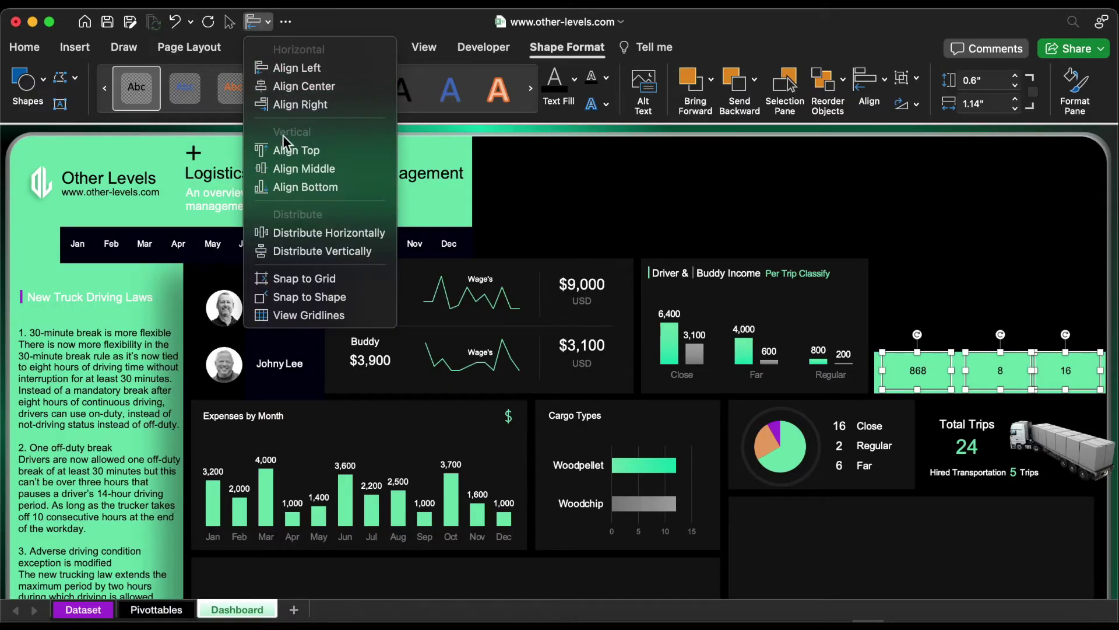
{"action": "left_click", "coordinate": [280, 234]}
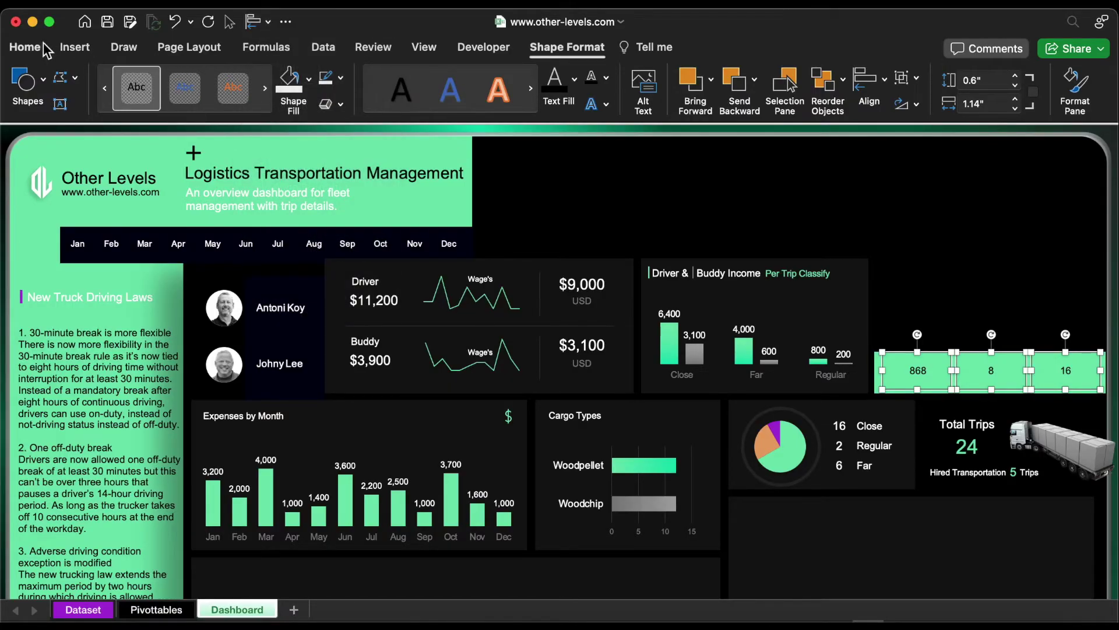
Set the three figures to font size 14 and caption them Total Distance in km, Return Trips and One-Way Trips.
{"action": "left_click", "coordinate": [24, 47]}
{"action": "left_click", "coordinate": [272, 78]}
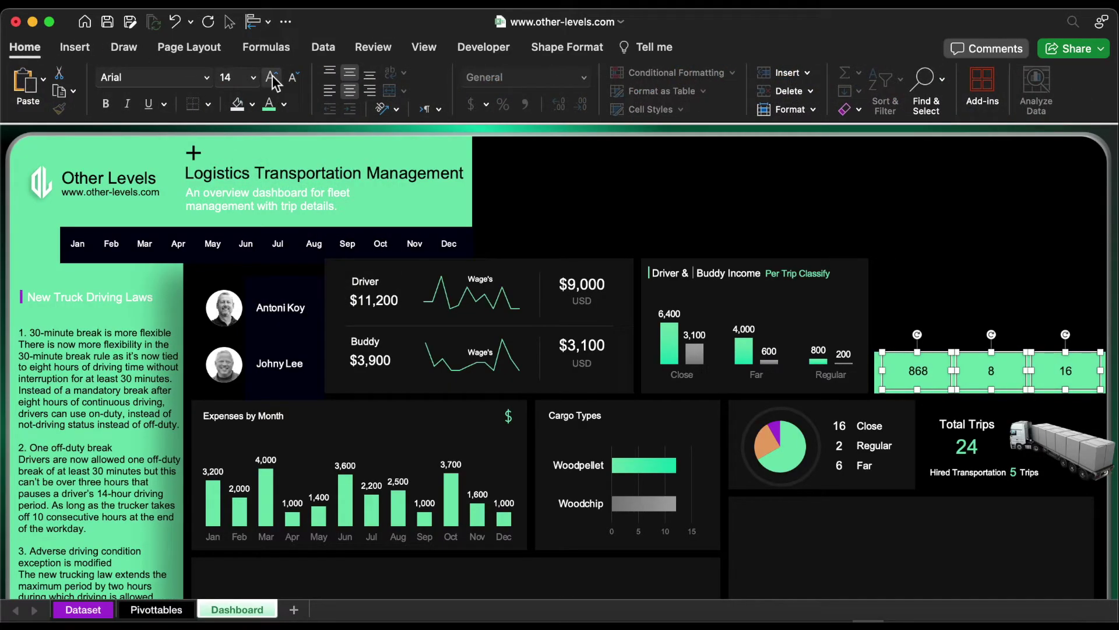
{"action": "left_click_drag", "start_coordinate": [918, 370], "coordinate": [987, 379]}
{"action": "left_click", "coordinate": [916, 362]}
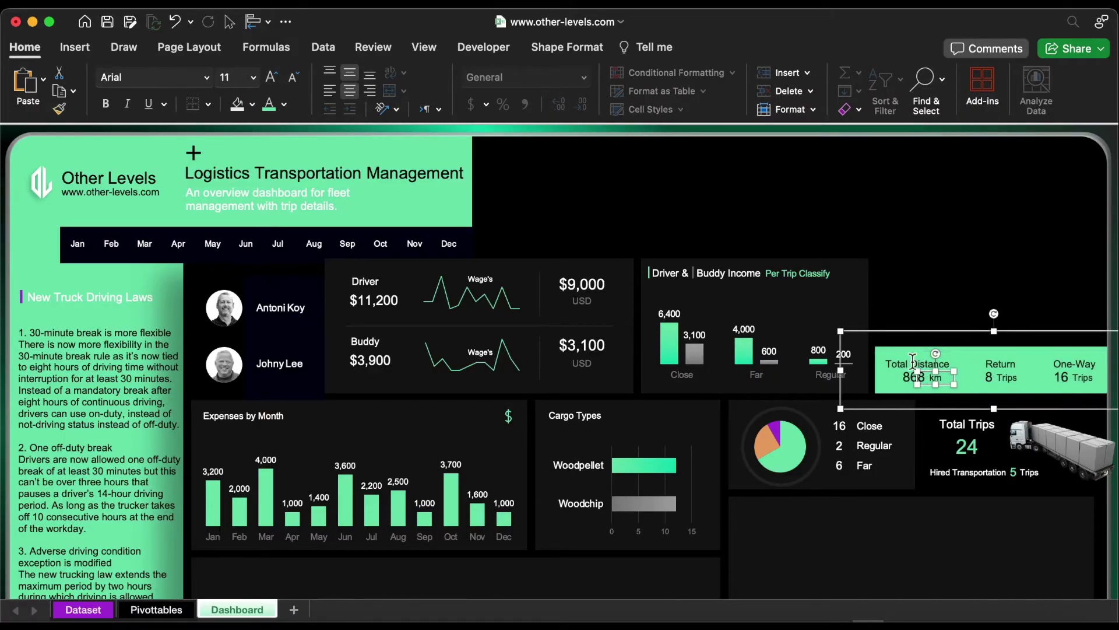
{"action": "left_click", "coordinate": [907, 363]}
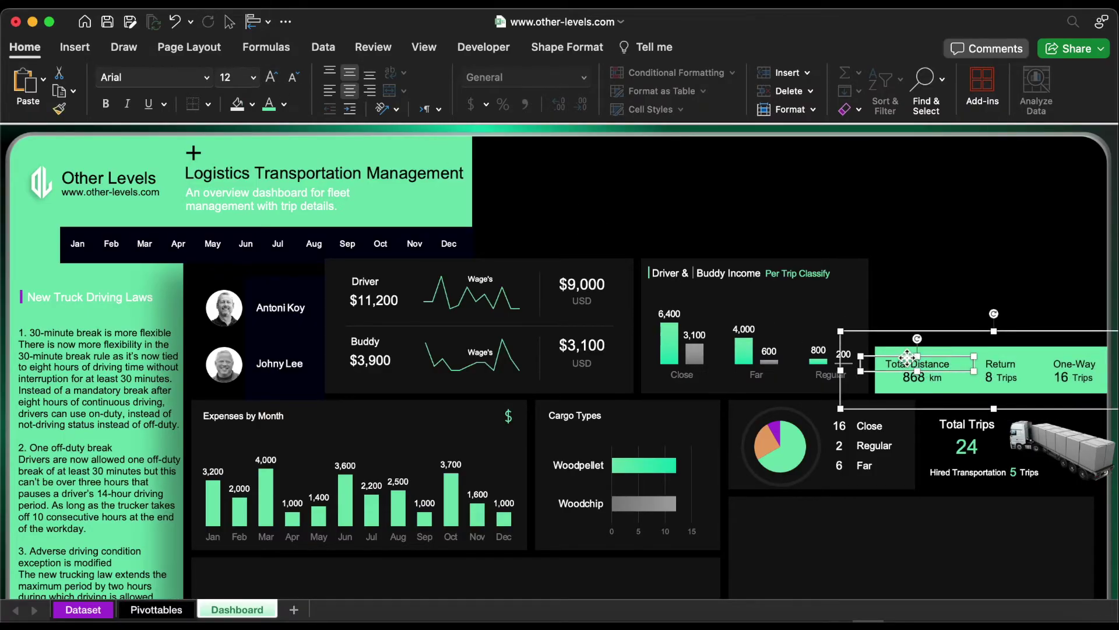
Insert the route map picture and shrink it to fit directly above the green distance rectangle.
{"action": "left_click", "coordinate": [76, 48]}
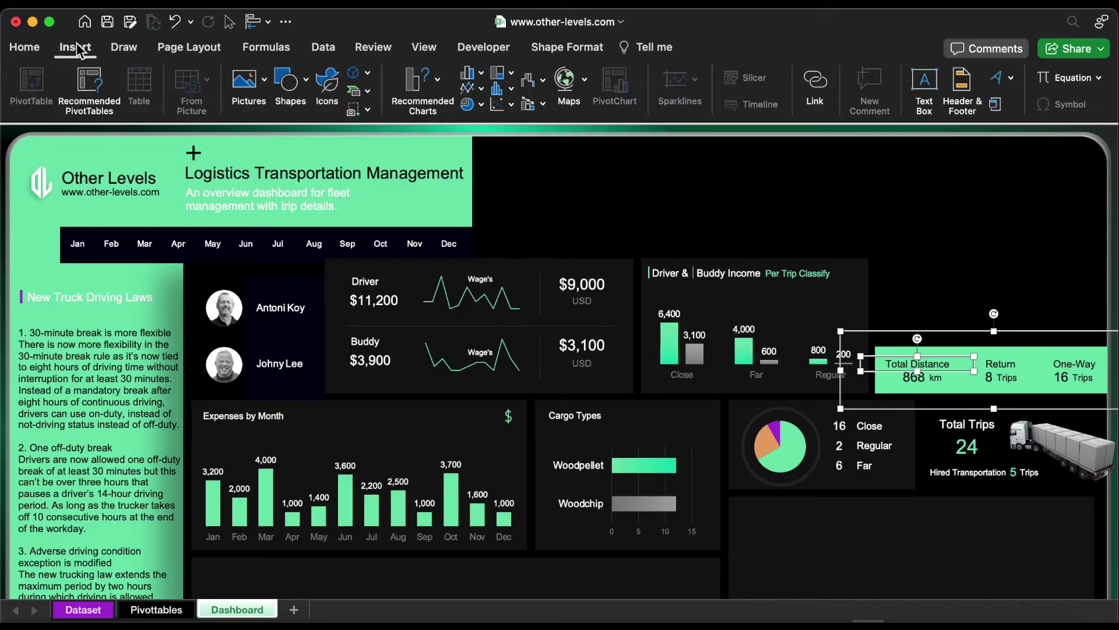
{"action": "left_click", "coordinate": [245, 82]}
{"action": "mouse_move", "coordinate": [309, 127]}
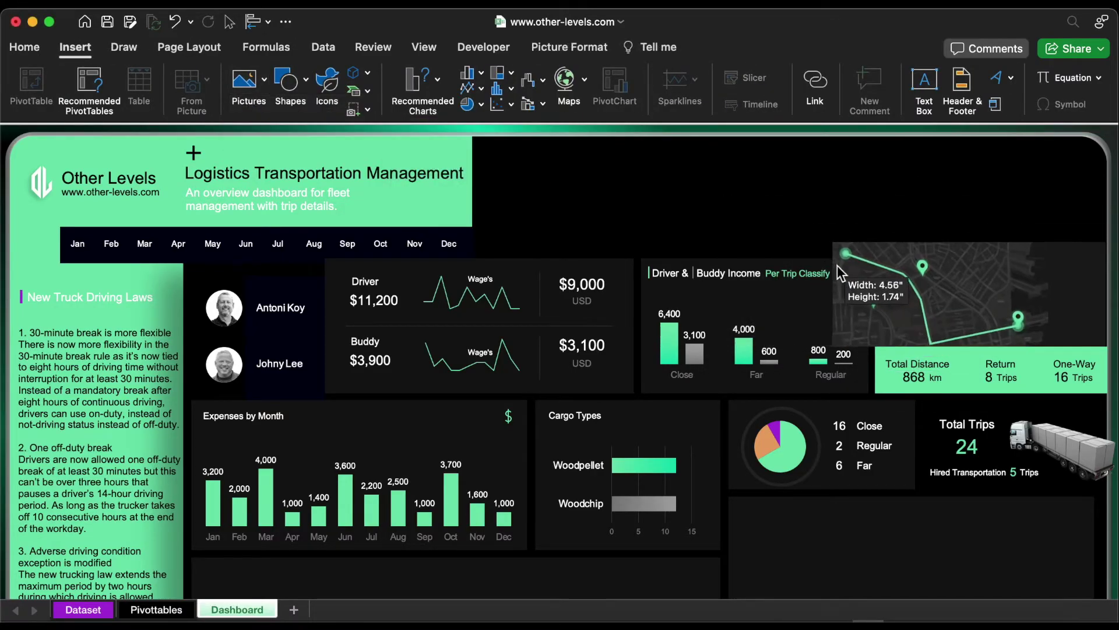
{"action": "left_click_drag", "start_coordinate": [837, 264], "coordinate": [875, 282]}
Copy the plus icon from above the dashboard title to the map's upper-right corner and color it light green.
{"action": "left_click", "coordinate": [194, 154]}
{"action": "left_click_drag", "start_coordinate": [194, 153], "coordinate": [1095, 272]}
{"action": "left_click", "coordinate": [24, 49]}
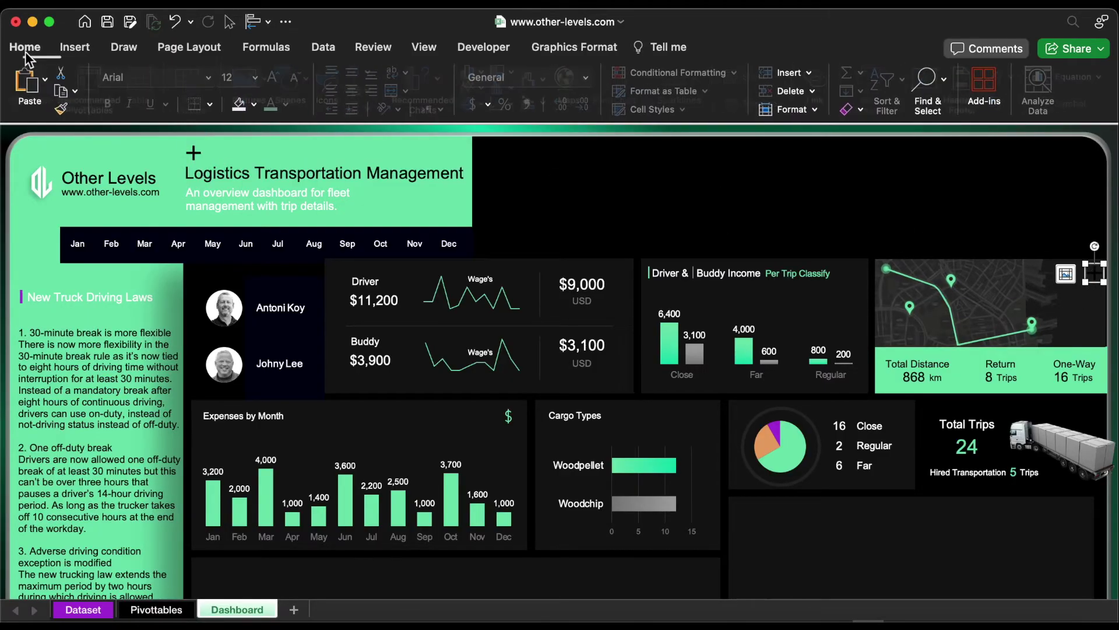
{"action": "left_click", "coordinate": [252, 105]}
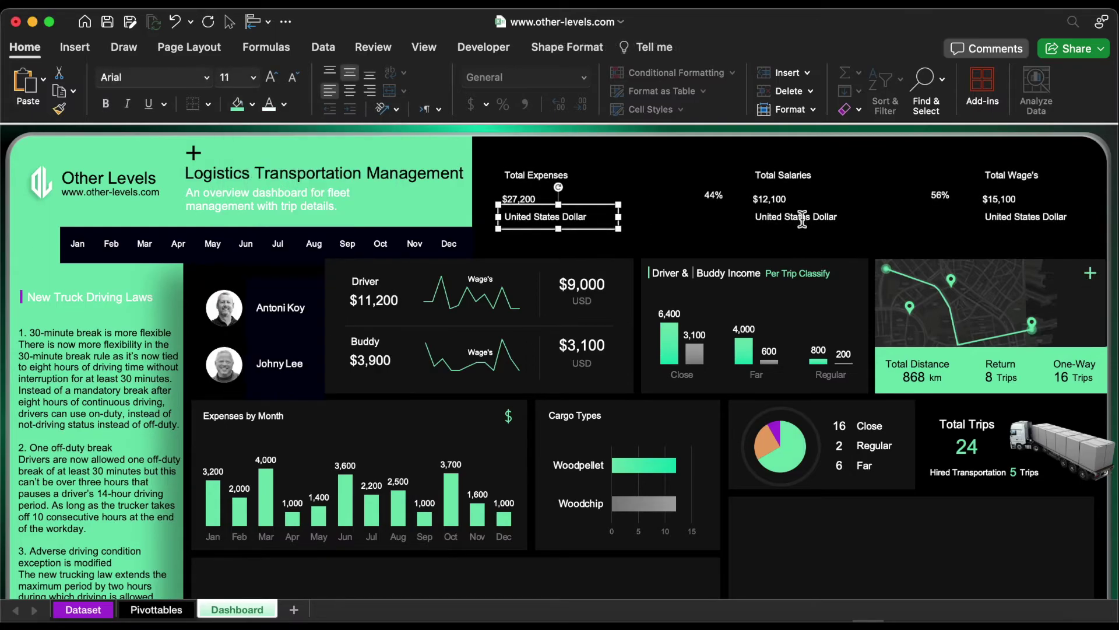
Set the three United States Dollar labels to font size 12 and the three total amounts to size 20.
{"action": "left_click", "coordinate": [810, 216], "text": "shift"}
{"action": "left_click", "coordinate": [991, 216], "text": "shift"}
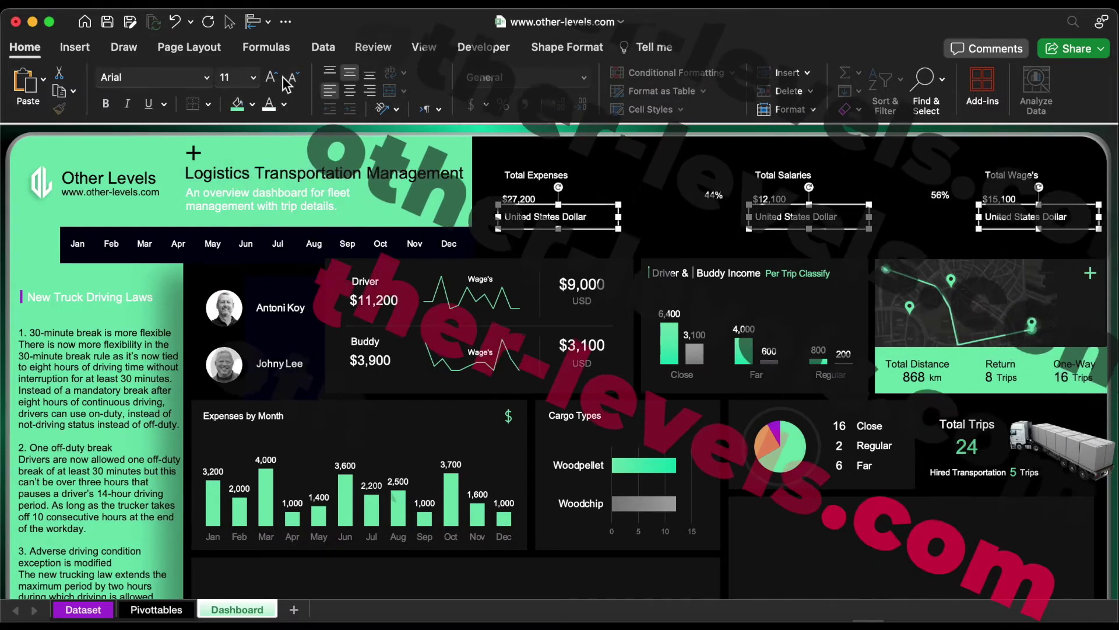
{"action": "left_click", "coordinate": [273, 77]}
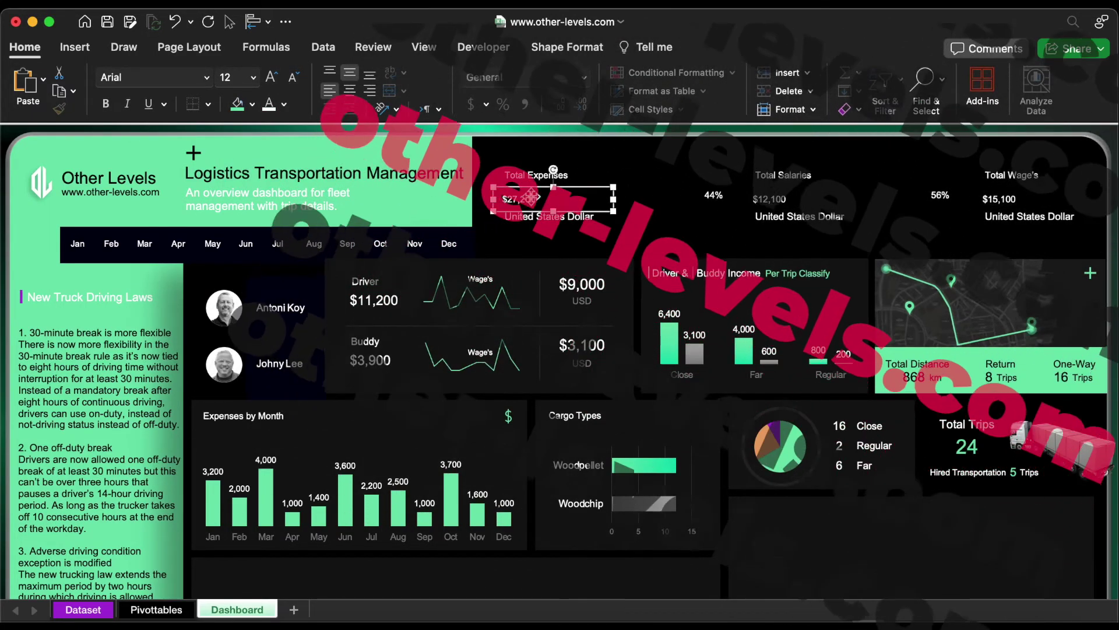
{"action": "left_click", "coordinate": [271, 77]}
{"action": "left_click", "coordinate": [271, 77]}
{"action": "left_click", "coordinate": [271, 77]}
{"action": "left_click", "coordinate": [271, 77]}
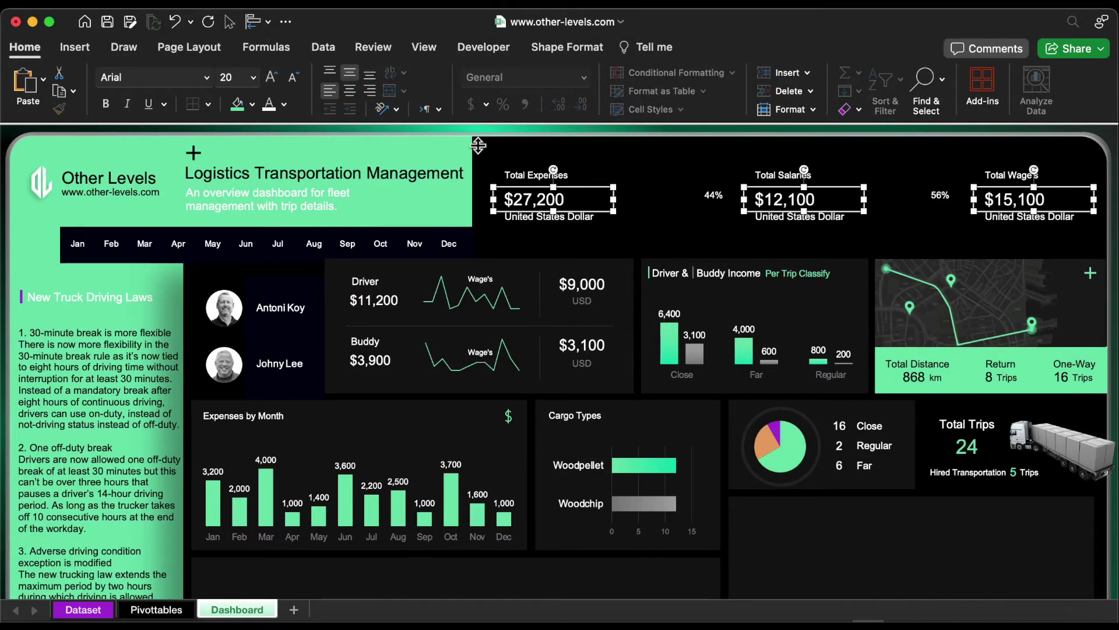
Enlarge the Total Expenses, Total Salaries and Total Wage's titles two size steps and set both percentage labels to font size 14.
{"action": "left_click", "coordinate": [524, 175]}
{"action": "left_click", "coordinate": [775, 175], "text": "shift"}
{"action": "left_click", "coordinate": [999, 176], "text": "shift"}
{"action": "left_click", "coordinate": [271, 77]}
{"action": "left_click", "coordinate": [272, 77]}
{"action": "left_click", "coordinate": [713, 195]}
{"action": "left_click", "coordinate": [940, 194], "text": "shift"}
{"action": "left_click", "coordinate": [271, 77]}
{"action": "left_click", "coordinate": [272, 77]}
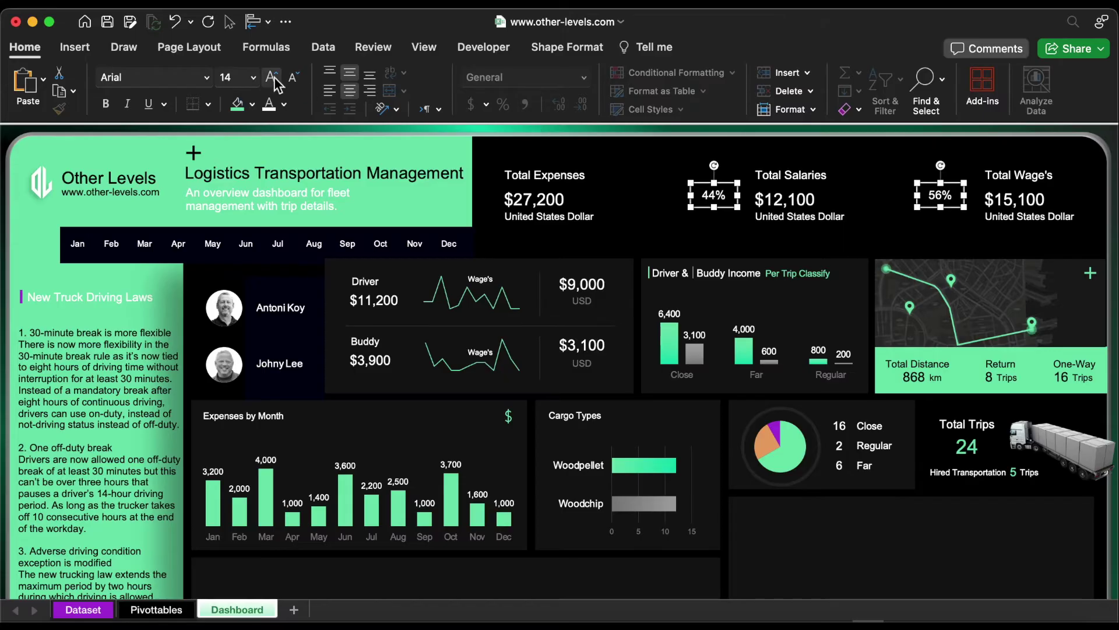
Delete the legend of the doughnut chart beside Total Salaries, remove its outline and center it around the 44% label.
{"action": "left_click", "coordinate": [729, 238]}
{"action": "left_click", "coordinate": [732, 240]}
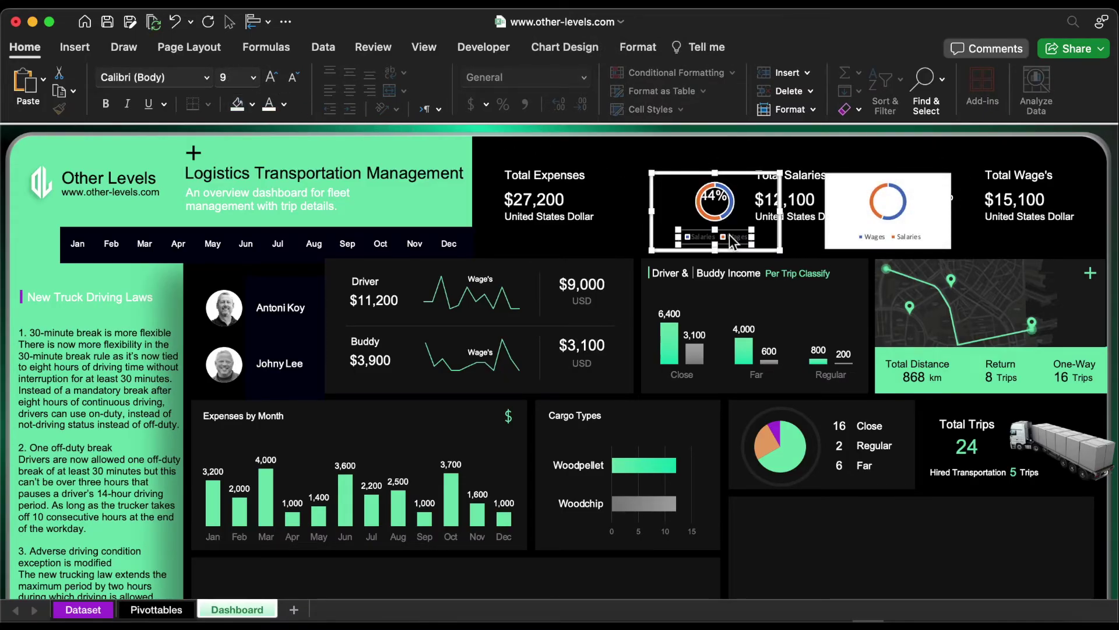
{"action": "key", "text": "Delete"}
{"action": "left_click", "coordinate": [638, 46]}
{"action": "left_click", "coordinate": [455, 77]}
{"action": "left_click", "coordinate": [468, 128]}
{"action": "left_click_drag", "start_coordinate": [766, 252], "coordinate": [764, 236]}
Strip the legend and background fill from the second doughnut chart and center it around the 56% label.
{"action": "left_click", "coordinate": [880, 245]}
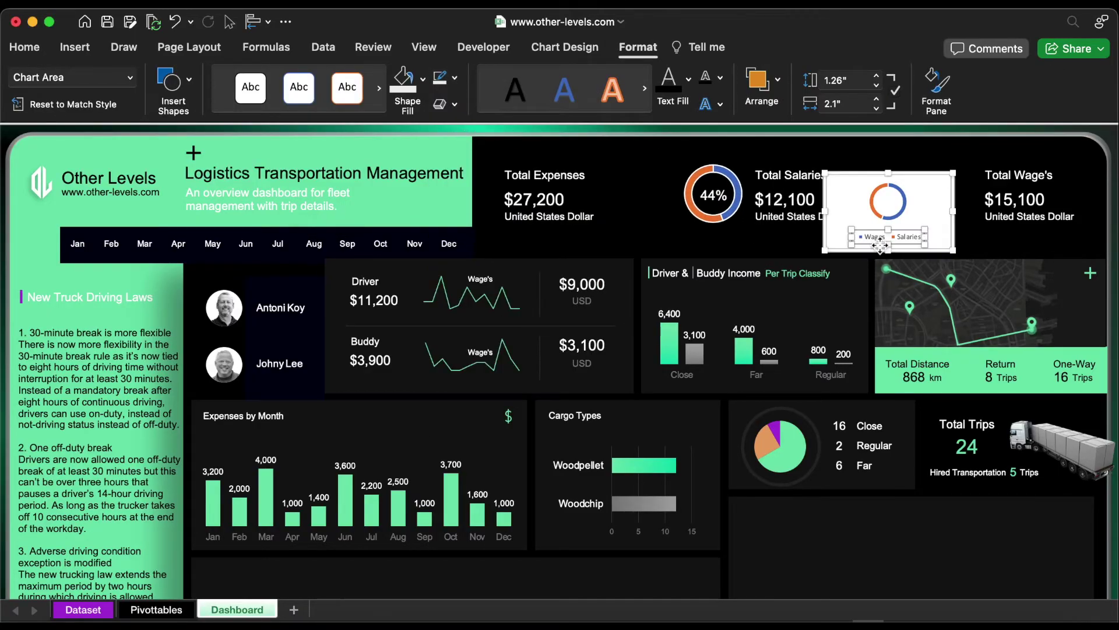
{"action": "key", "text": "Delete"}
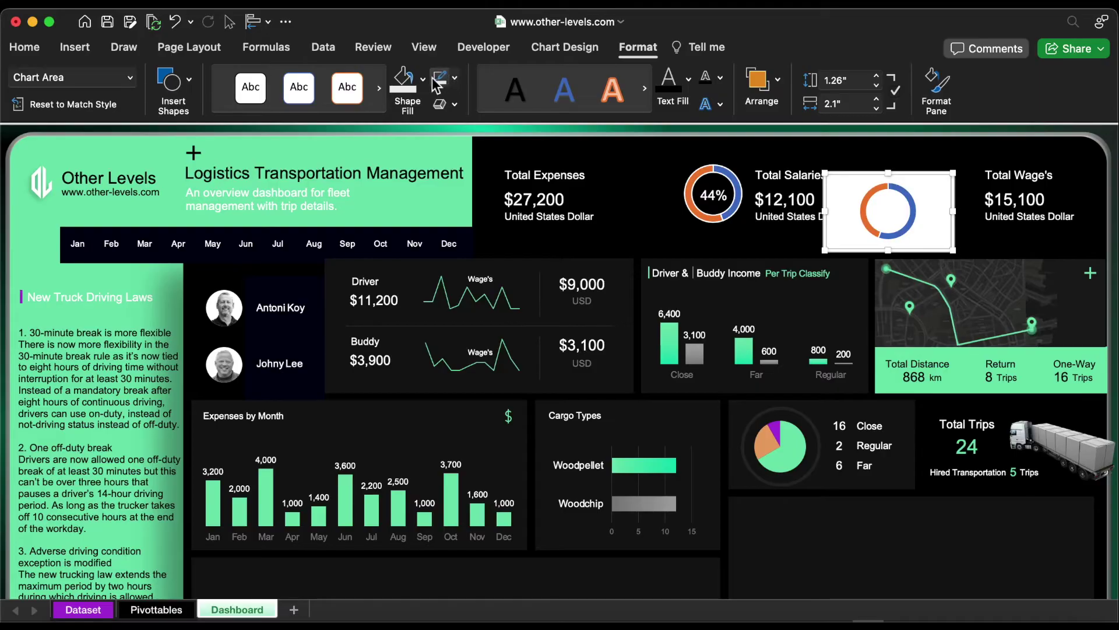
{"action": "left_click", "coordinate": [407, 87]}
{"action": "left_click_drag", "start_coordinate": [845, 220], "coordinate": [896, 220]}
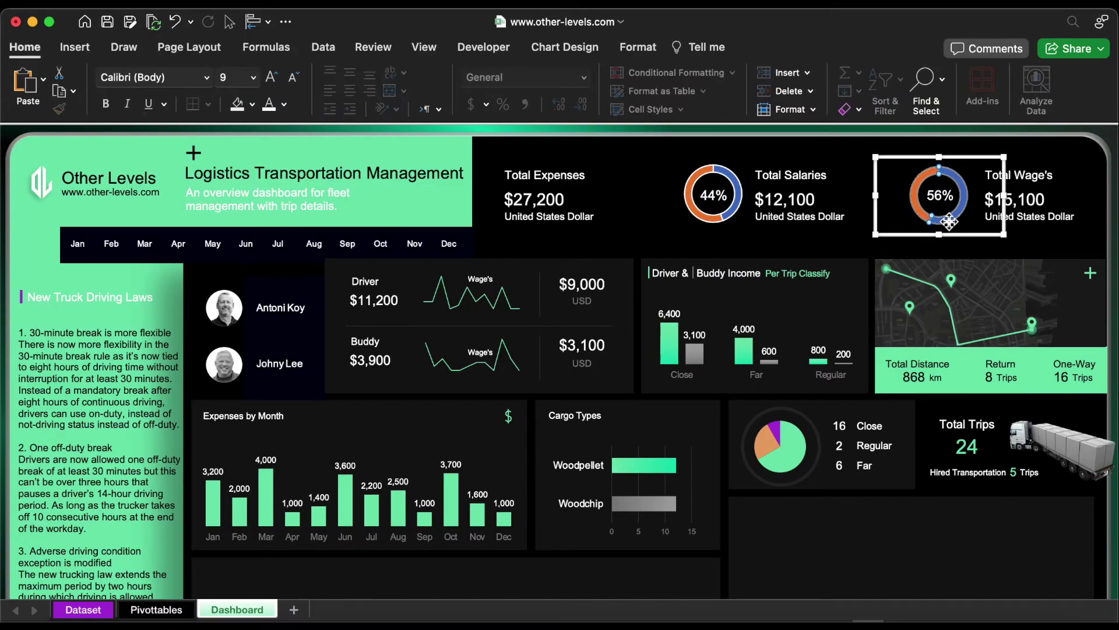
Set the 56% doughnut's hole size to 86% and remove its slice borders.
{"action": "double_click", "coordinate": [943, 220]}
{"action": "left_click_drag", "start_coordinate": [1032, 284], "coordinate": [1037, 283]}
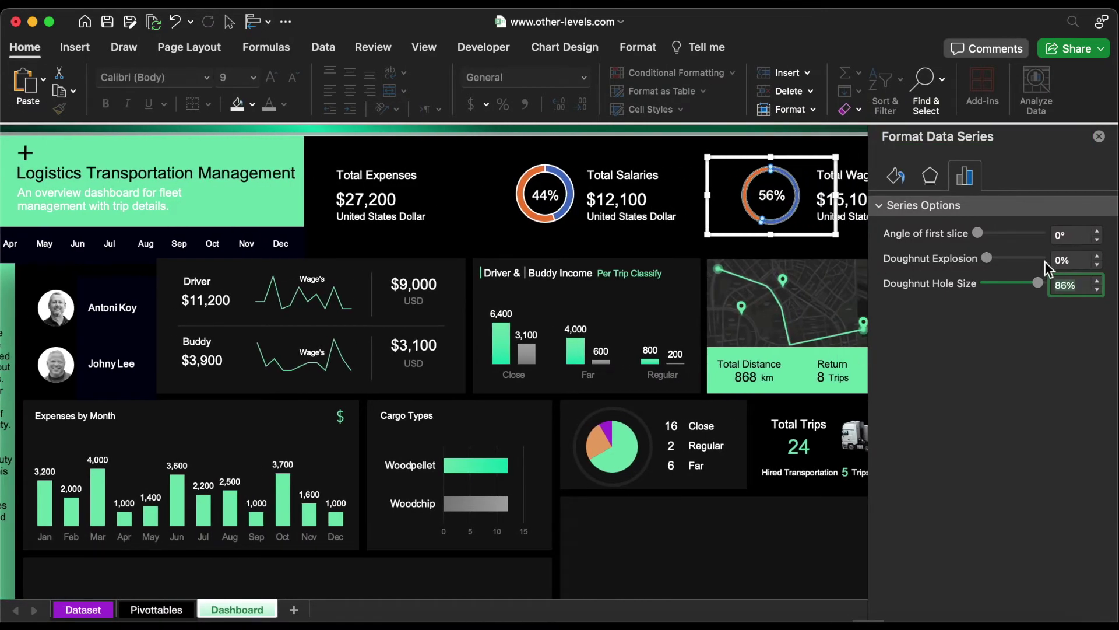
{"action": "left_click", "coordinate": [896, 175]}
{"action": "left_click", "coordinate": [921, 416]}
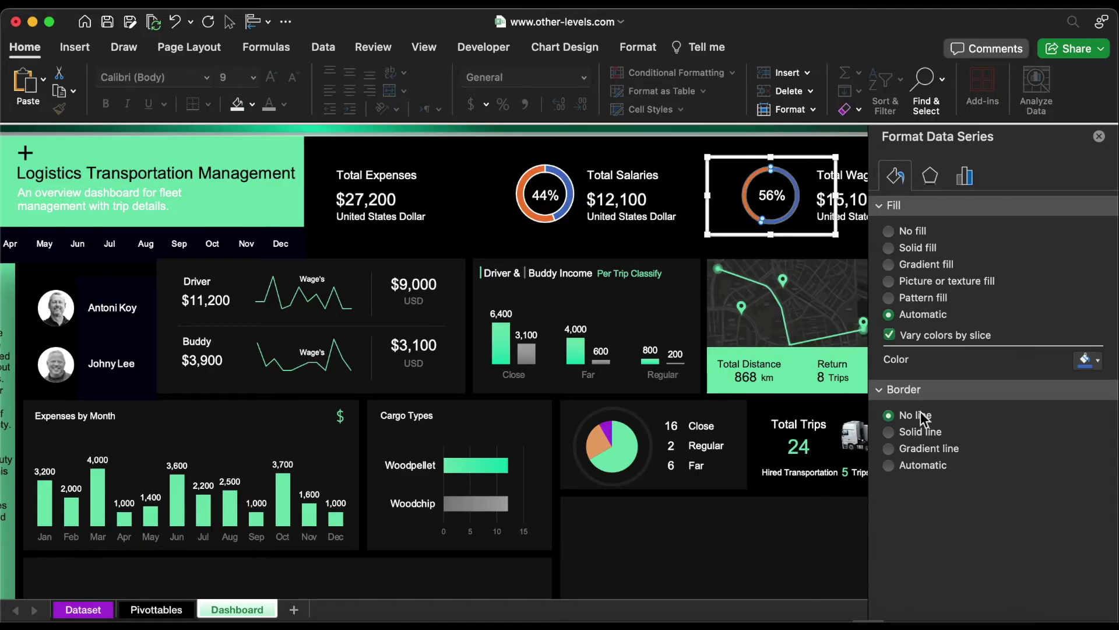
Give the 56% doughnut a solid dark gray fill and color its larger slice light green.
{"action": "left_click", "coordinate": [924, 251]}
{"action": "left_click", "coordinate": [1086, 360]}
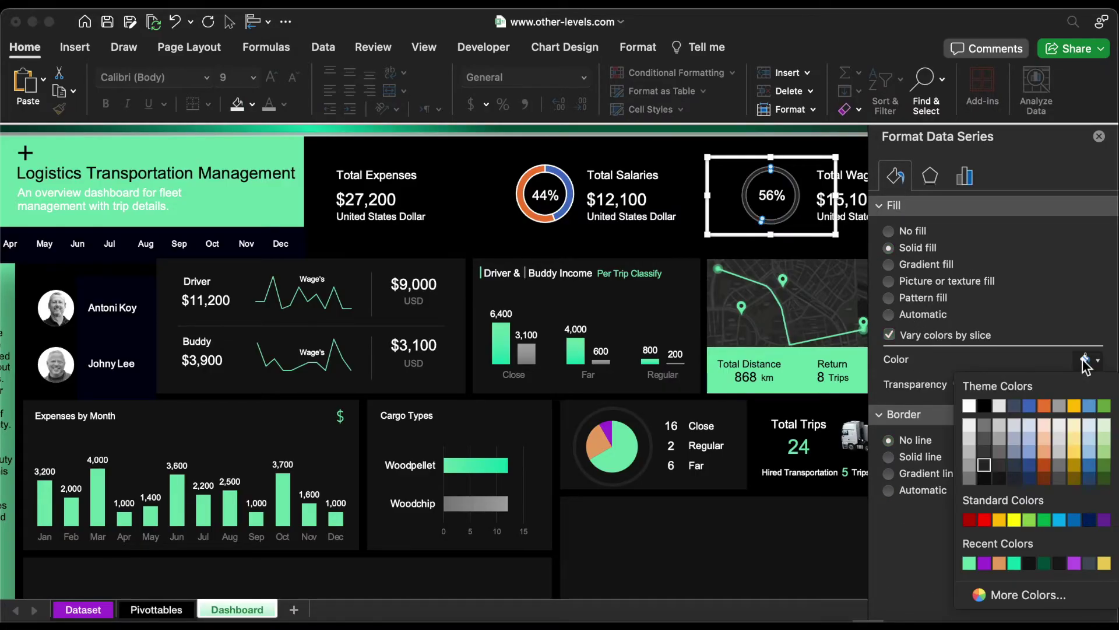
{"action": "left_click", "coordinate": [986, 466]}
{"action": "left_click", "coordinate": [787, 180]}
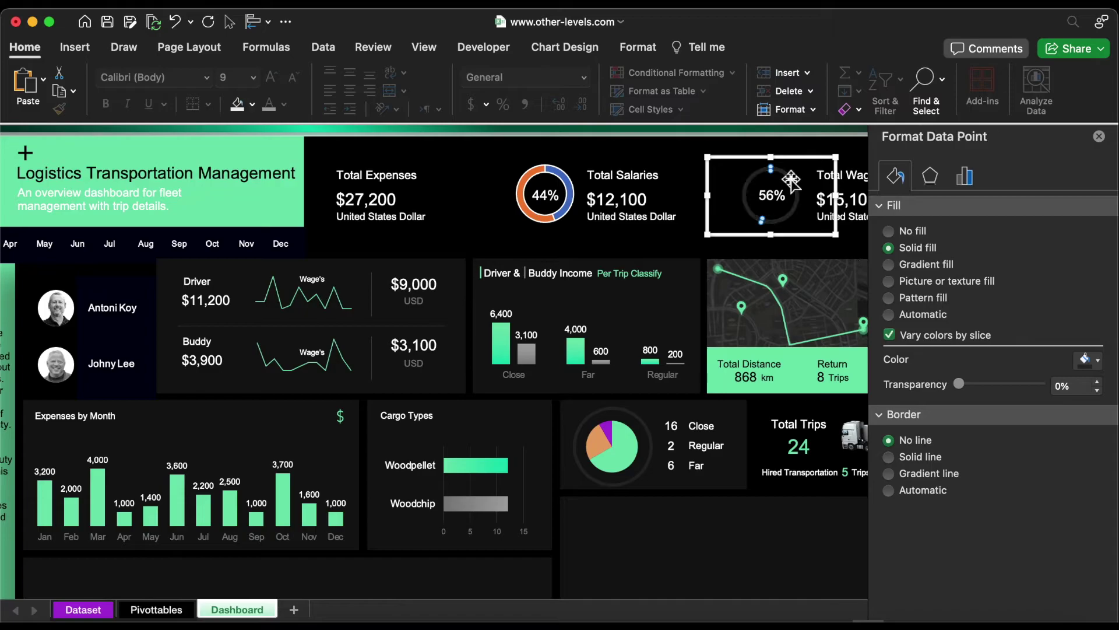
Remove the 44% doughnut's borders and recolor it solid light green with one dark gray slice.
{"action": "left_click", "coordinate": [568, 213]}
{"action": "left_click", "coordinate": [915, 415]}
{"action": "left_click", "coordinate": [918, 248]}
{"action": "left_click", "coordinate": [1085, 361]}
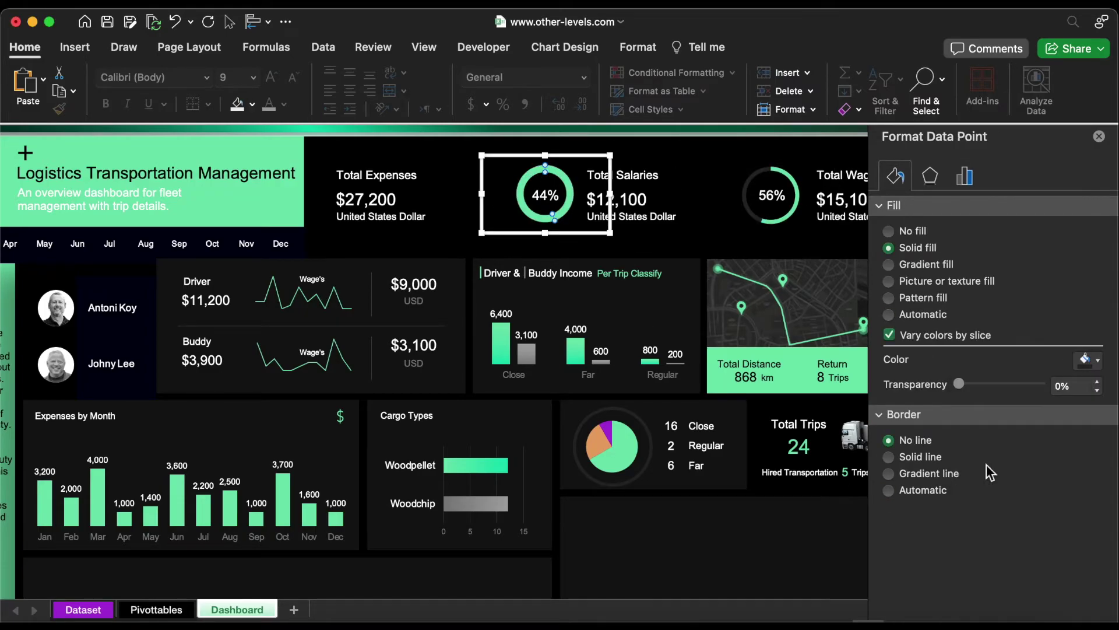
{"action": "left_click", "coordinate": [985, 466]}
Set the 44% doughnut's hole size to 86%.
{"action": "left_click", "coordinate": [965, 176]}
{"action": "left_click", "coordinate": [1076, 285]}
{"action": "type", "text": "86"}
{"action": "key", "text": "Return"}
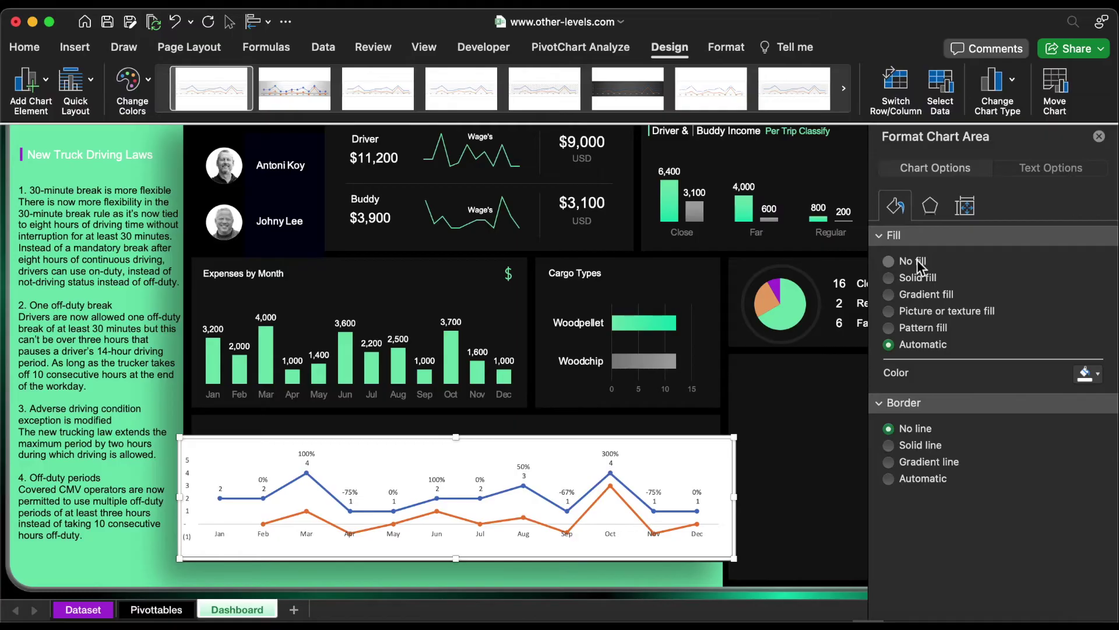
Remove the monthly trips line chart's background fill and format its data labels as white Arial at size 12.
{"action": "left_click", "coordinate": [917, 263]}
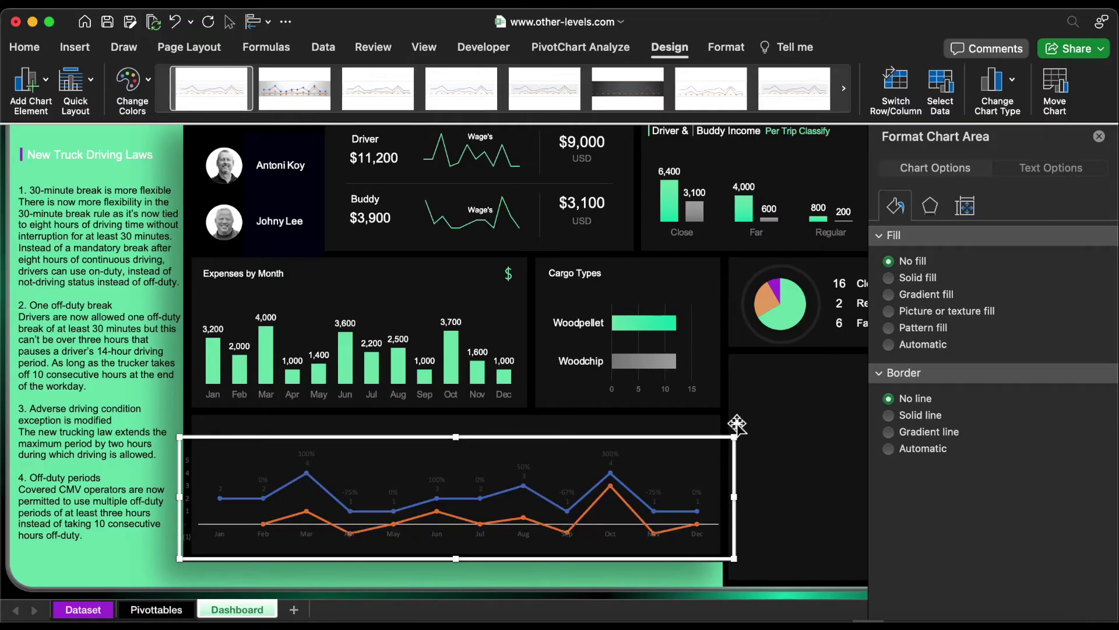
{"action": "left_click", "coordinate": [612, 461]}
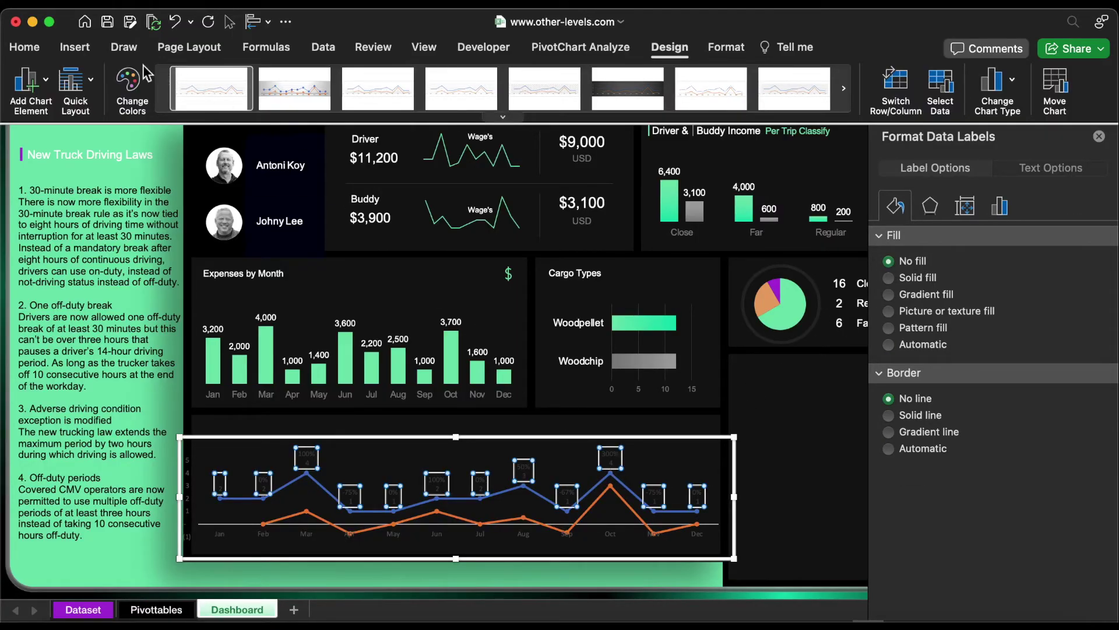
{"action": "left_click", "coordinate": [24, 46]}
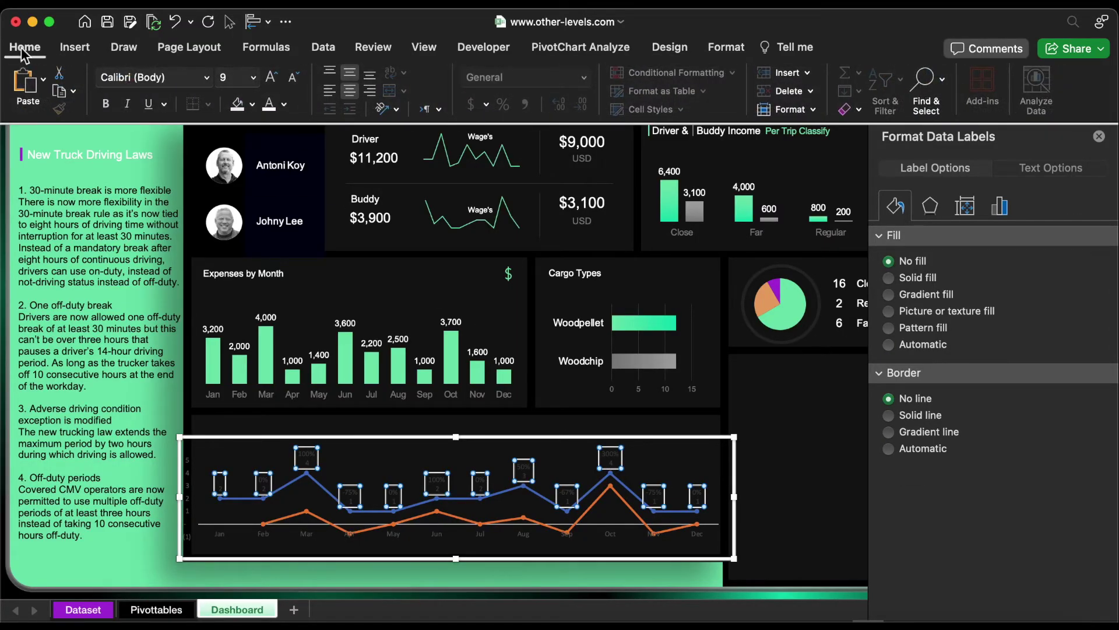
{"action": "left_click", "coordinate": [268, 105]}
{"action": "left_click", "coordinate": [207, 77]}
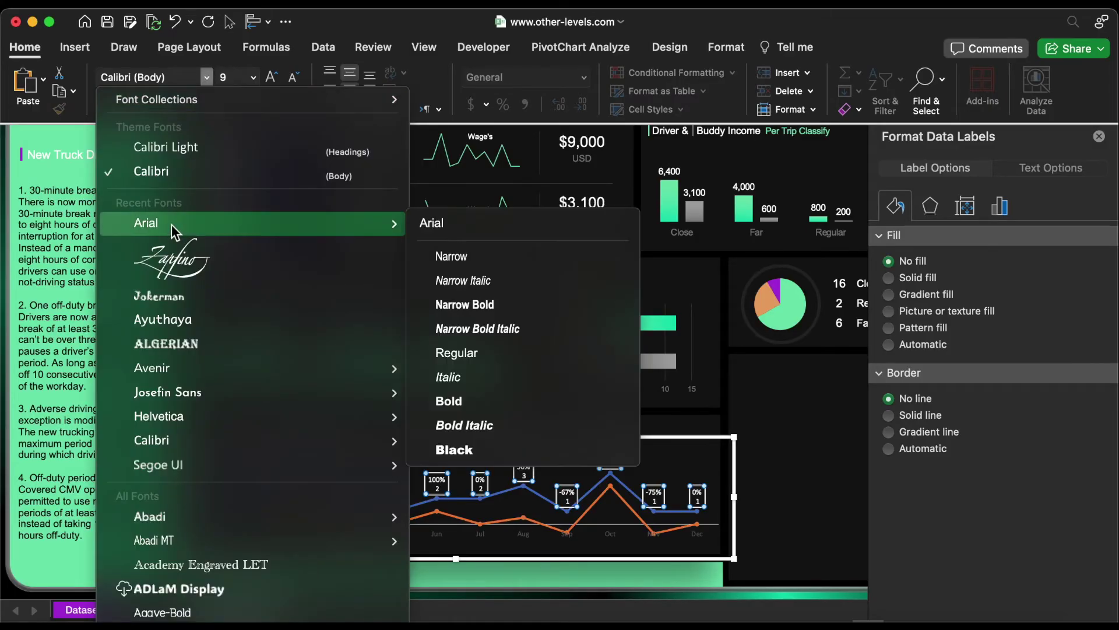
{"action": "left_click", "coordinate": [169, 220]}
{"action": "left_click", "coordinate": [272, 77]}
{"action": "left_click", "coordinate": [272, 77]}
{"action": "left_click", "coordinate": [271, 77]}
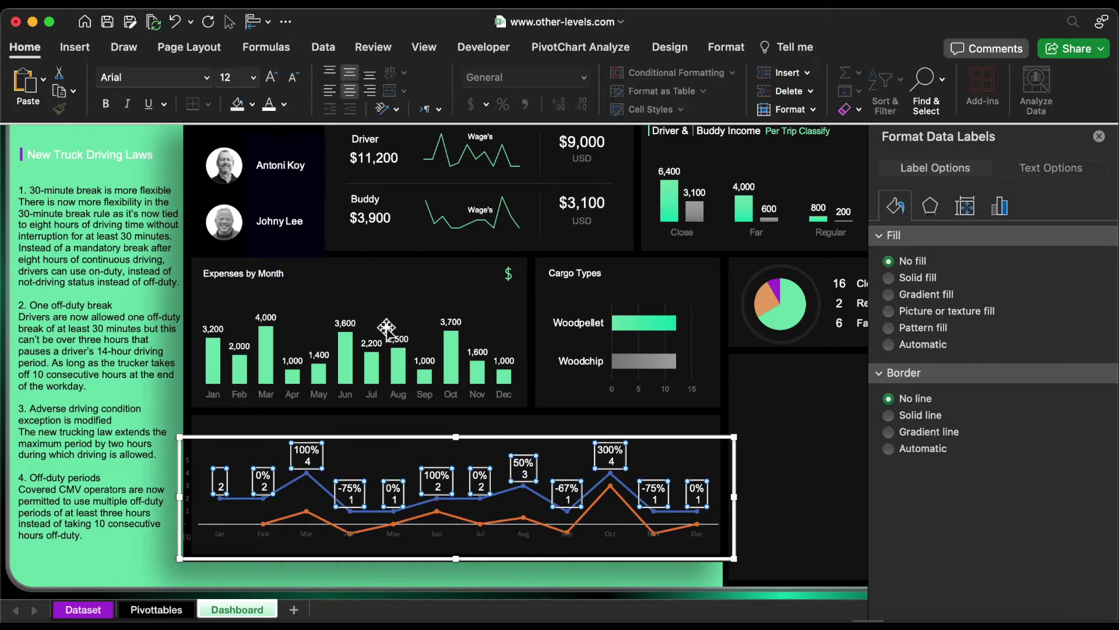
Format the line chart's month labels as gray Arial at size 10.5 and remove the horizontal axis line.
{"action": "left_click", "coordinate": [440, 533]}
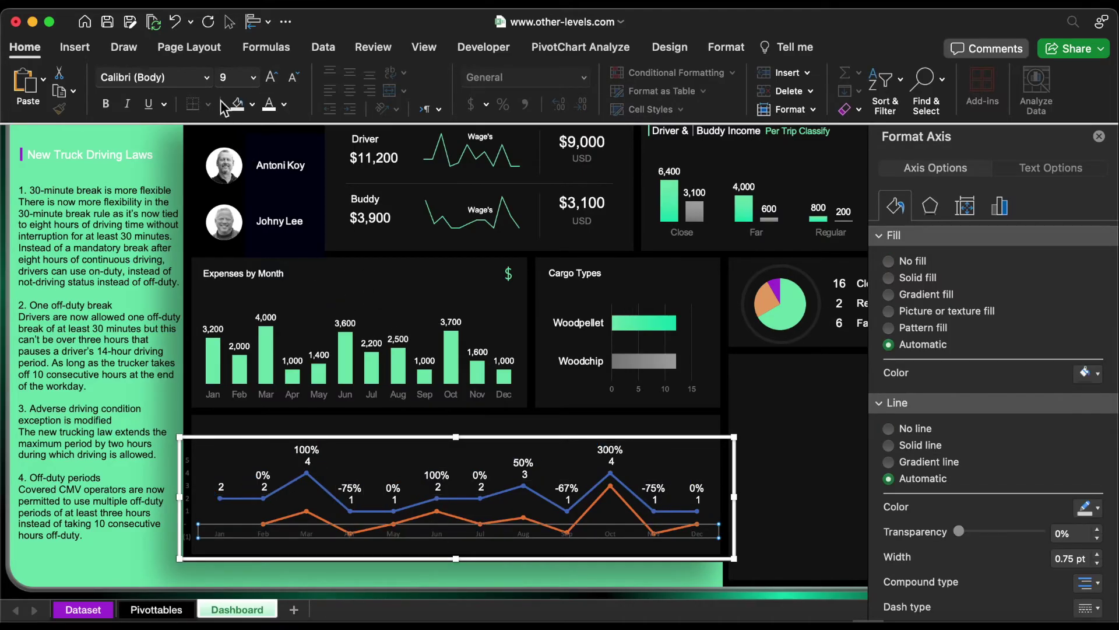
{"action": "left_click", "coordinate": [206, 77]}
{"action": "left_click", "coordinate": [165, 226]}
{"action": "left_click", "coordinate": [276, 82]}
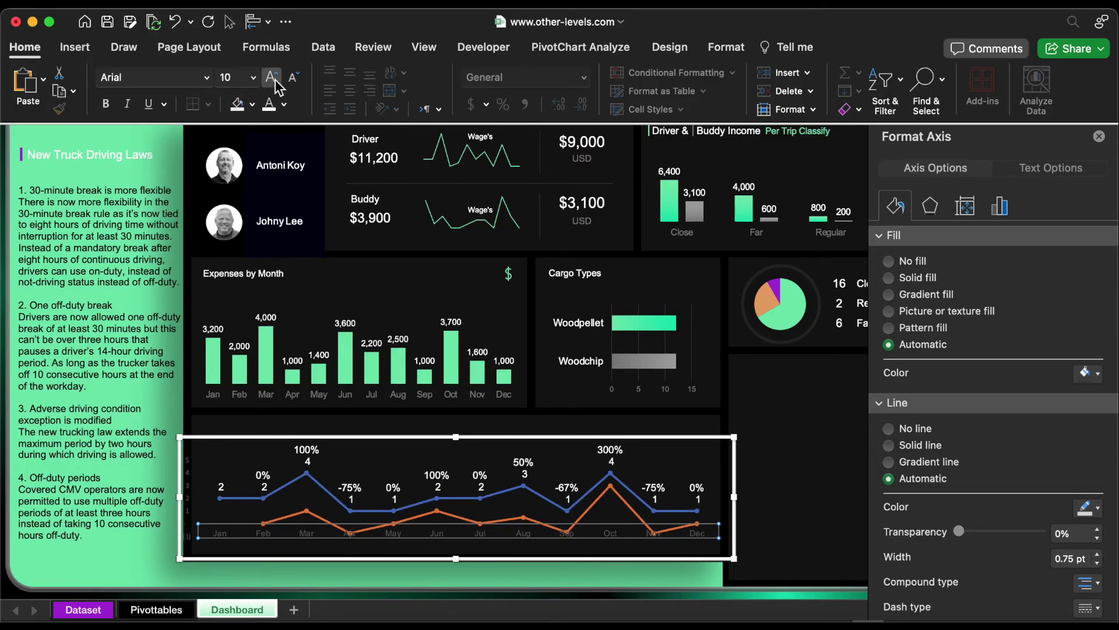
{"action": "left_click", "coordinate": [285, 104]}
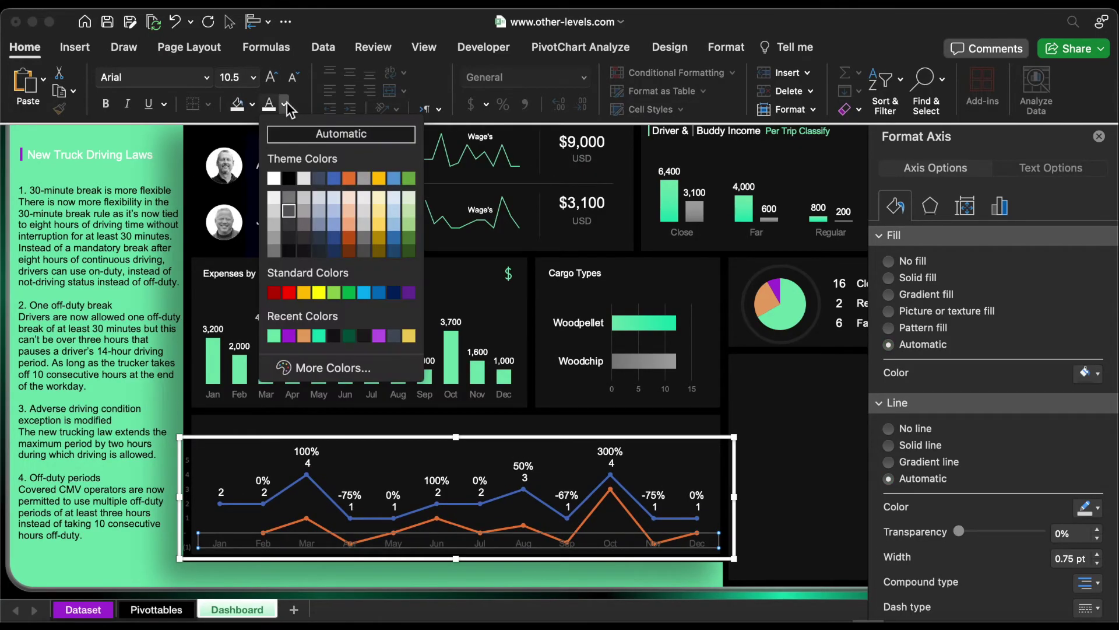
{"action": "left_click", "coordinate": [276, 225]}
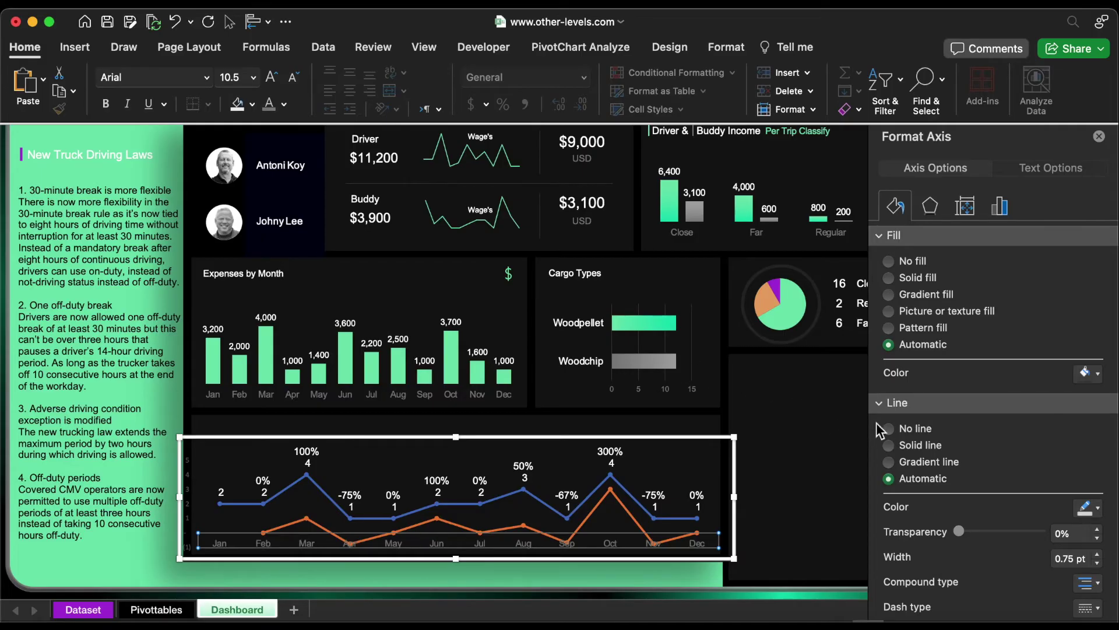
{"action": "left_click", "coordinate": [908, 432]}
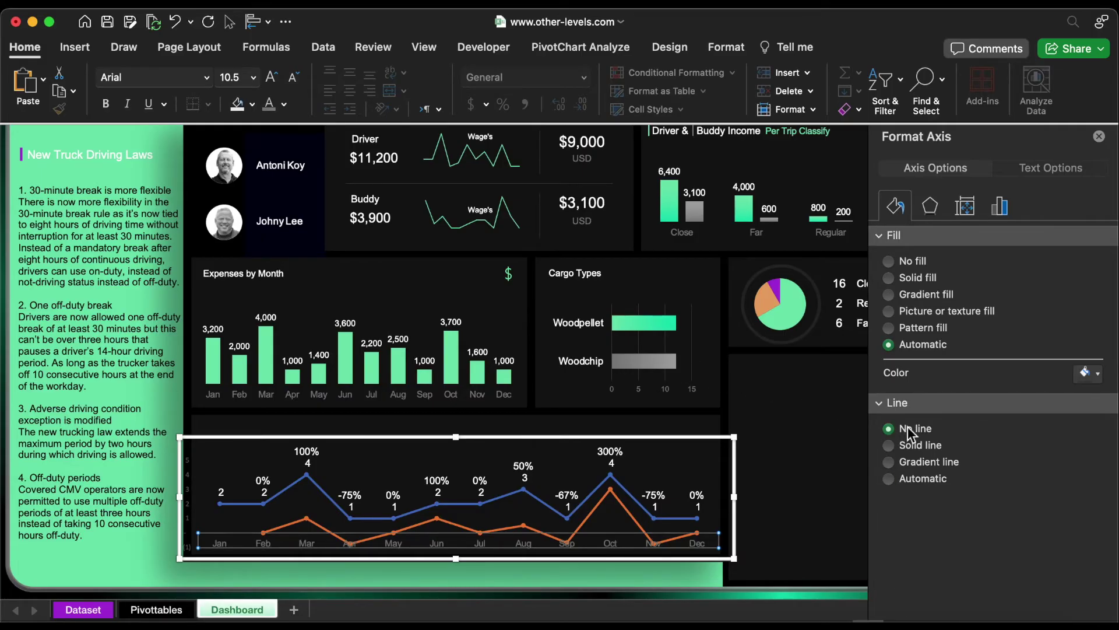
Hide the orange series in the trips line chart by removing its line and markers.
{"action": "left_click", "coordinate": [624, 510]}
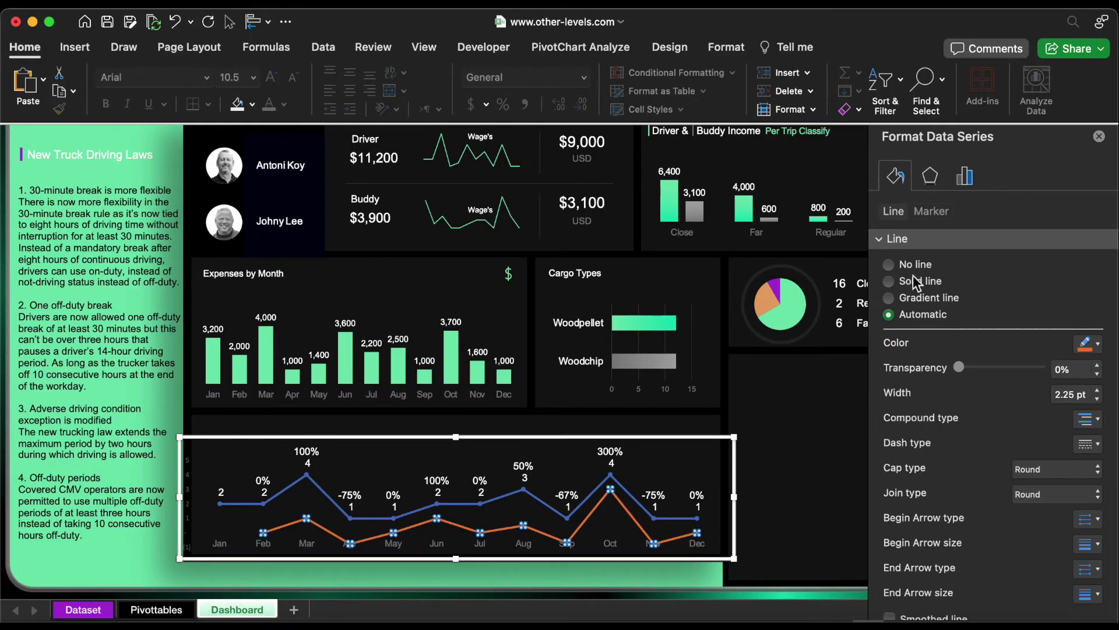
{"action": "left_click", "coordinate": [913, 268]}
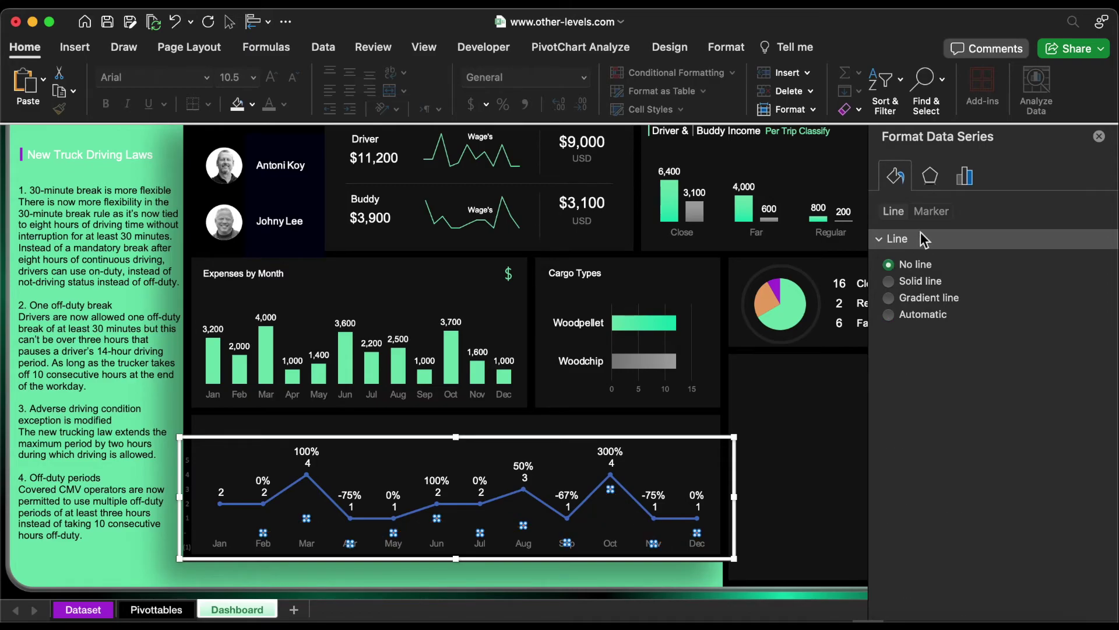
{"action": "left_click", "coordinate": [931, 212]}
{"action": "left_click", "coordinate": [902, 285]}
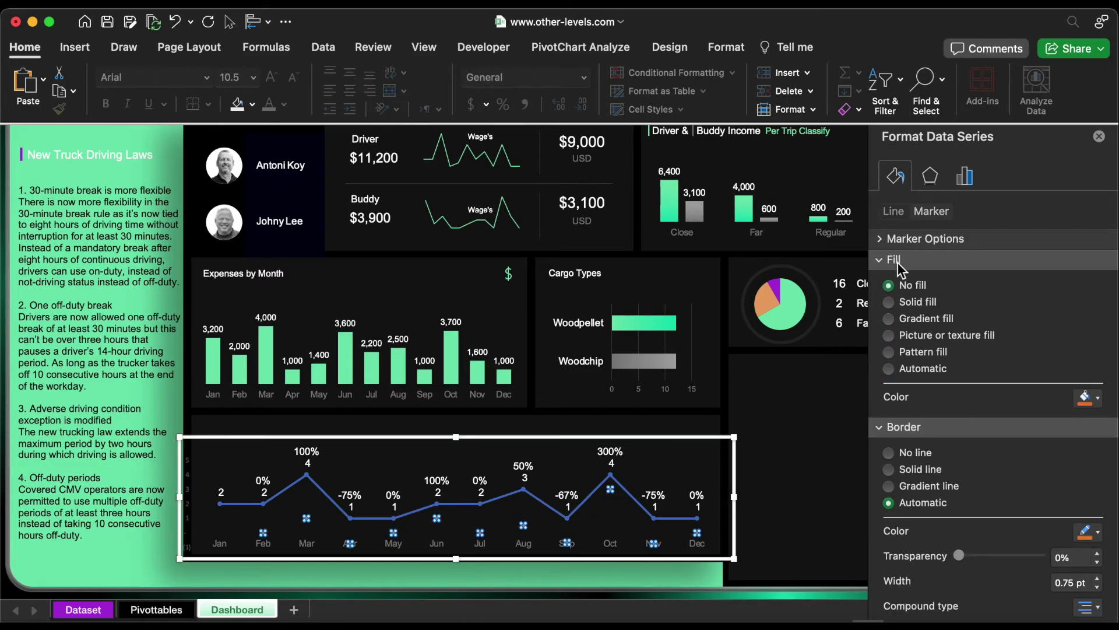
{"action": "left_click", "coordinate": [901, 239]}
{"action": "left_click", "coordinate": [909, 283]}
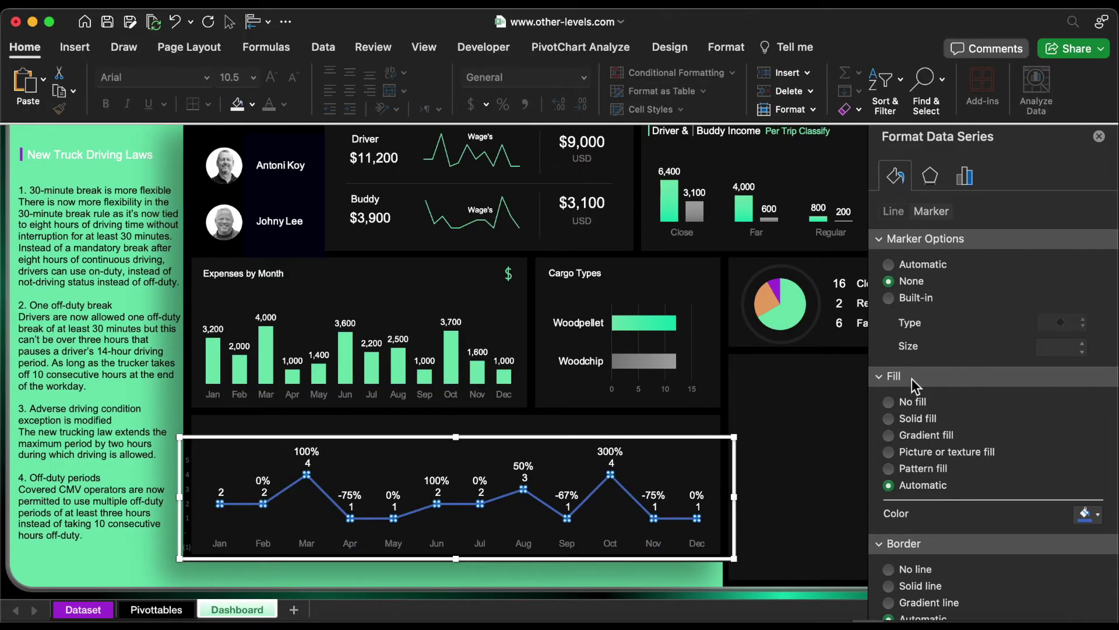
Clear the blue series' marker borders and give it a thinner solid purple line.
{"action": "left_click", "coordinate": [912, 541]}
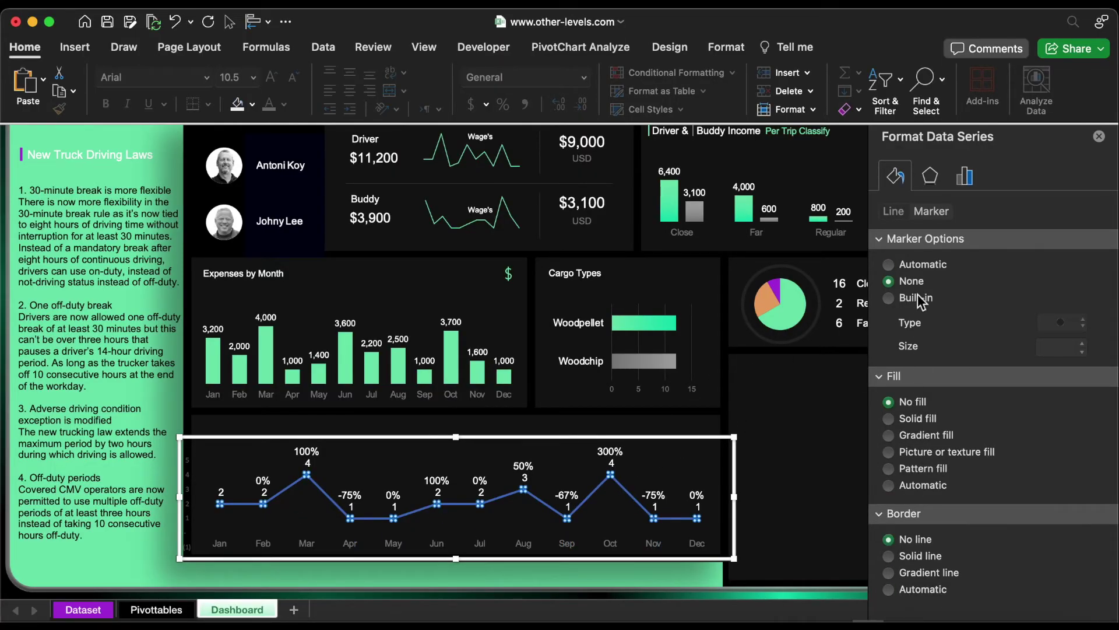
{"action": "left_click", "coordinate": [894, 211]}
{"action": "left_click", "coordinate": [1098, 400]}
{"action": "left_click", "coordinate": [1098, 400]}
{"action": "left_click", "coordinate": [1098, 400]}
{"action": "left_click", "coordinate": [1088, 344]}
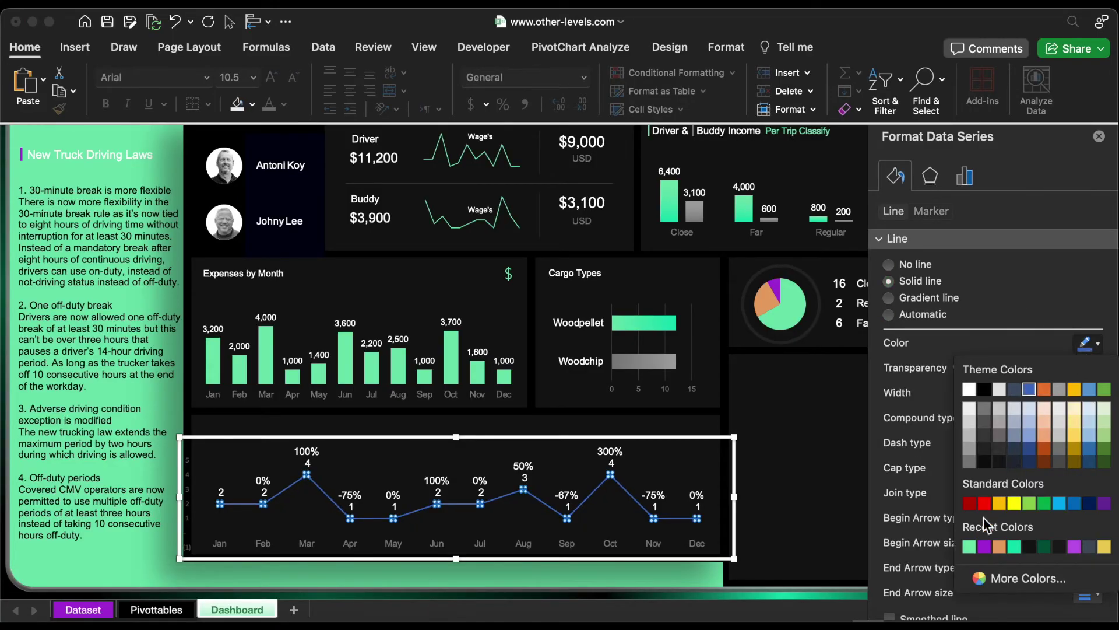
{"action": "left_click", "coordinate": [987, 546]}
Copy the Expenses by Month title above the line chart, retitle it Trips by Month, and delete the chart's vertical axis.
{"action": "left_click_drag", "start_coordinate": [271, 276], "coordinate": [224, 437]}
{"action": "type", "text": "ps by Month"}
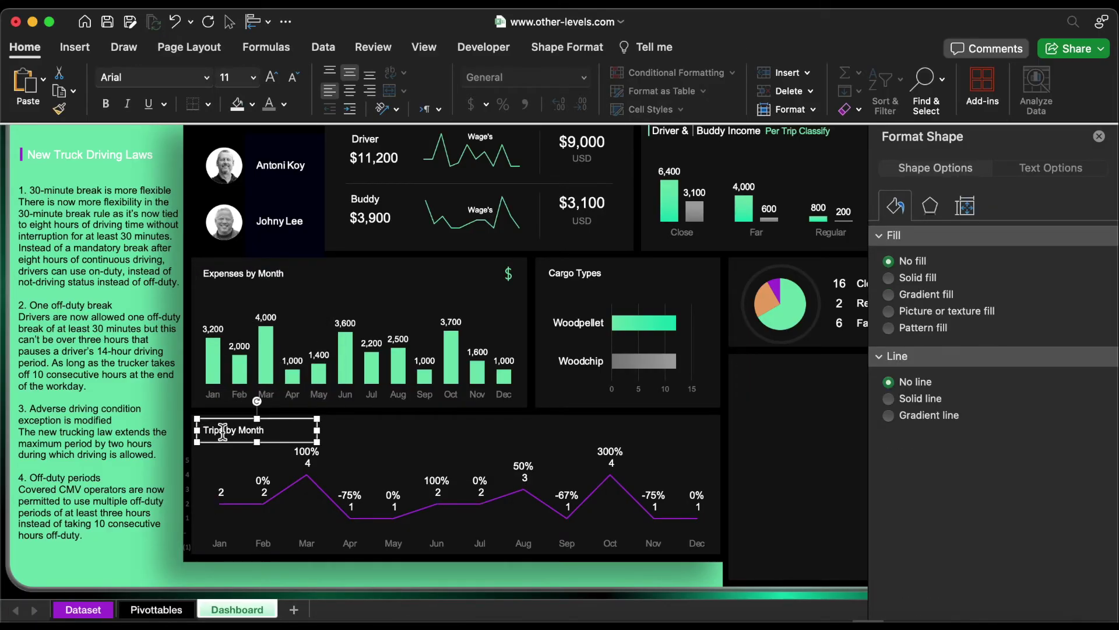
{"action": "left_click", "coordinate": [195, 484]}
Remove the white fill from the trip details table, make its text white and reduce its font size.
{"action": "left_click", "coordinate": [752, 437]}
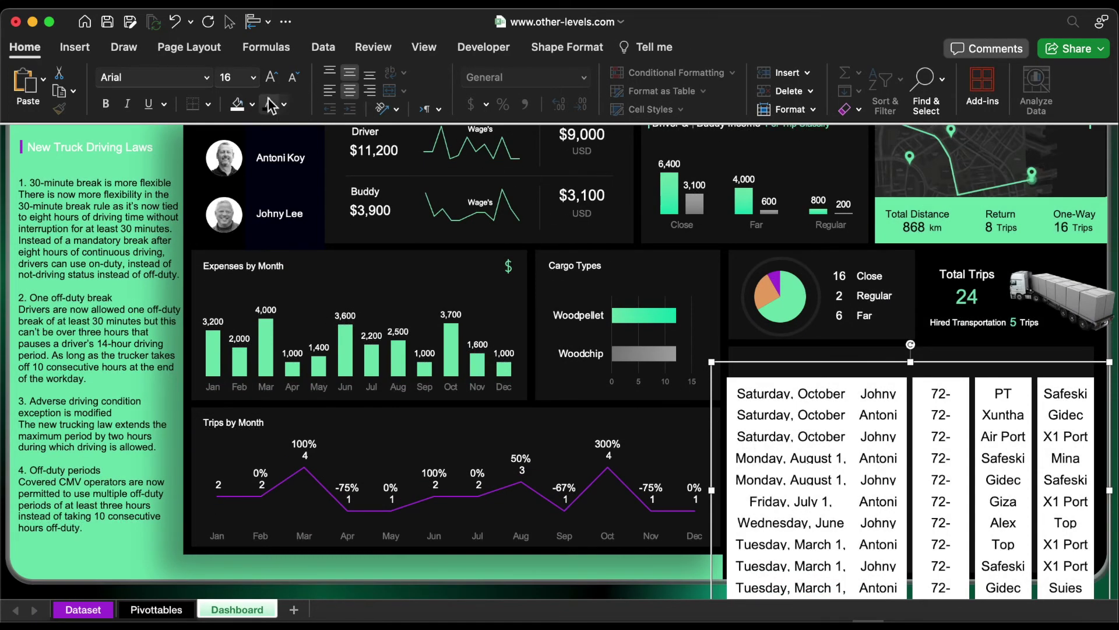
{"action": "left_click", "coordinate": [284, 104]}
{"action": "left_click", "coordinate": [261, 151]}
{"action": "left_click", "coordinate": [284, 104]}
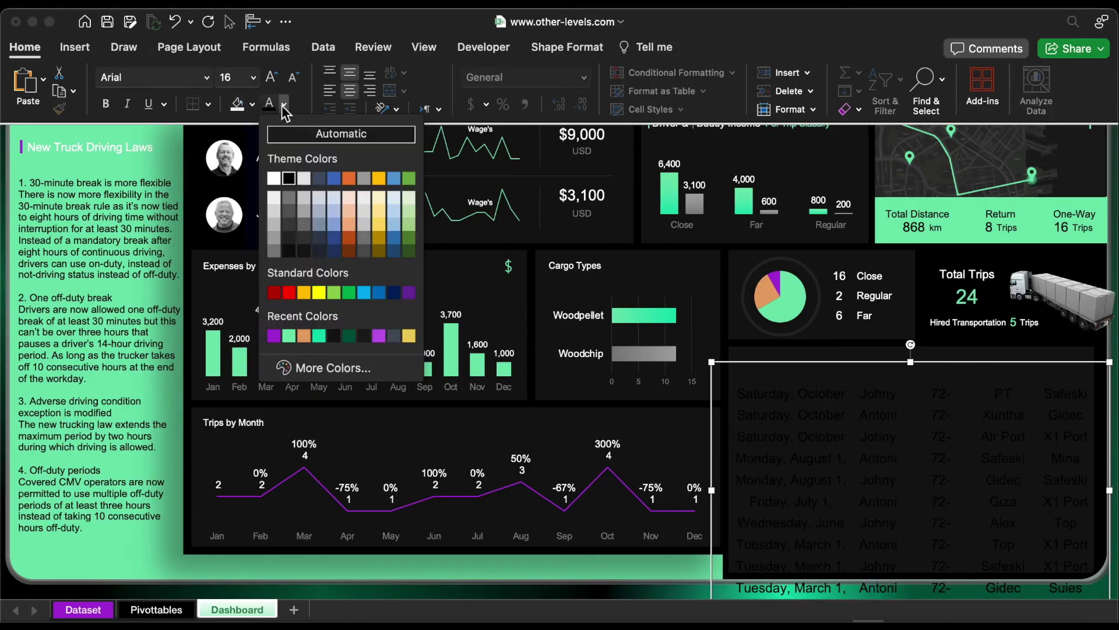
{"action": "left_click", "coordinate": [273, 181]}
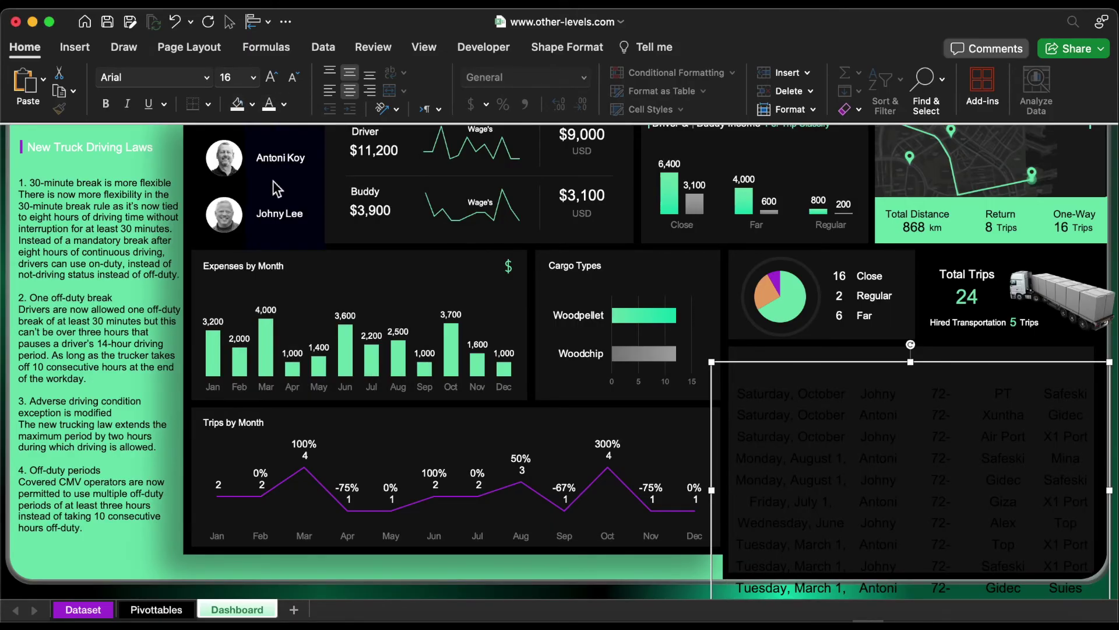
{"action": "left_click", "coordinate": [296, 80]}
{"action": "left_click", "coordinate": [296, 80]}
{"action": "left_click", "coordinate": [295, 79]}
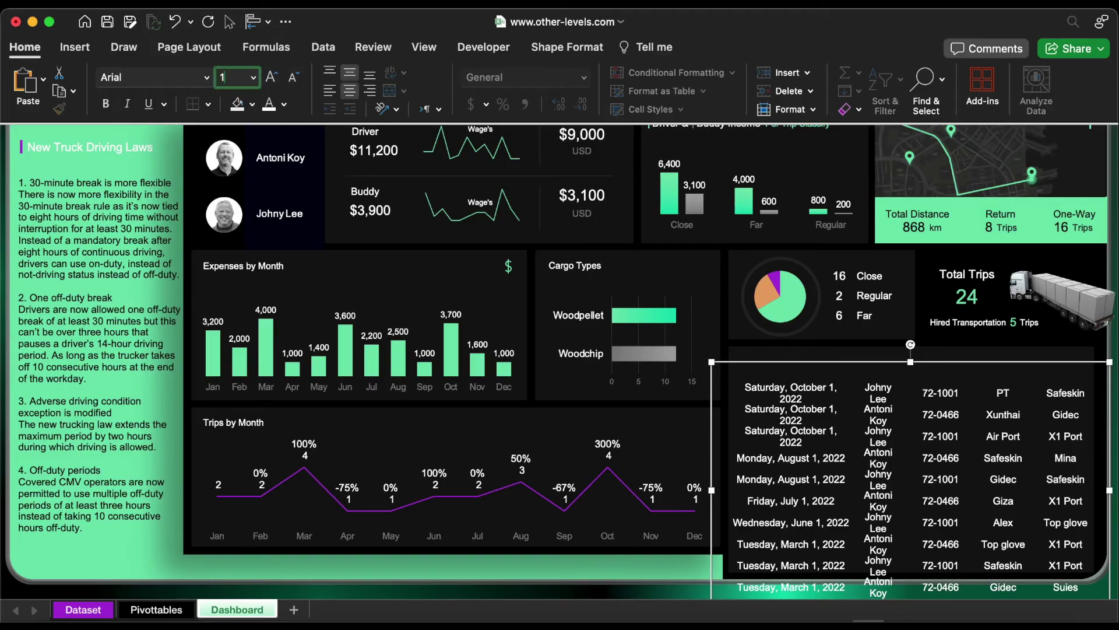
Reduce the height of the trip details table to fit its rows inside the dark card.
{"action": "left_click", "coordinate": [578, 49]}
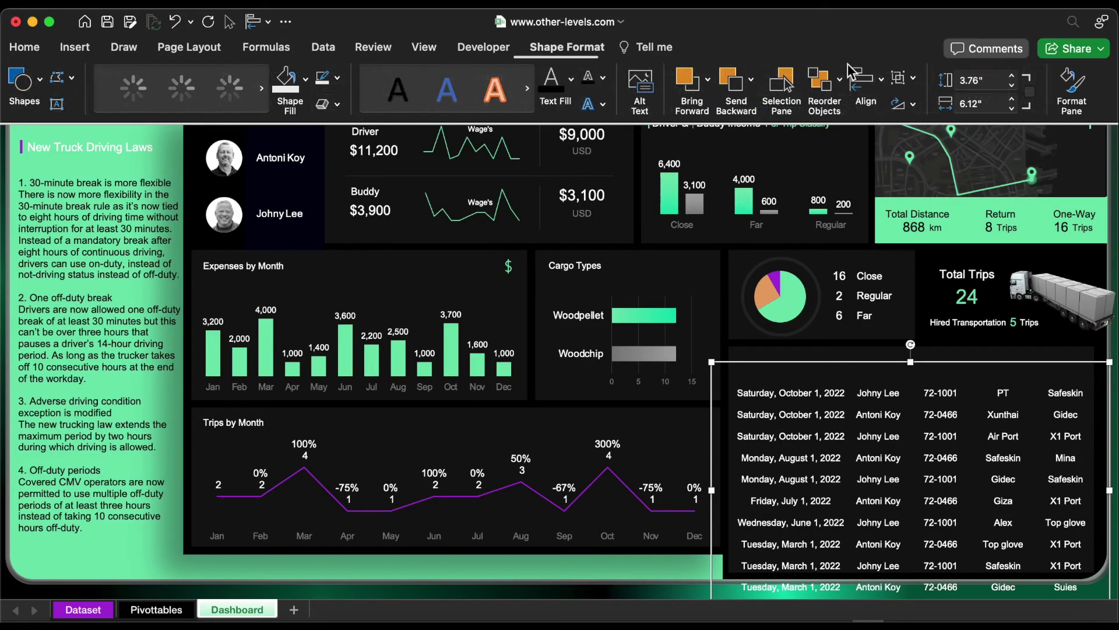
{"action": "left_click", "coordinate": [1015, 85]}
{"action": "left_click", "coordinate": [1015, 86]}
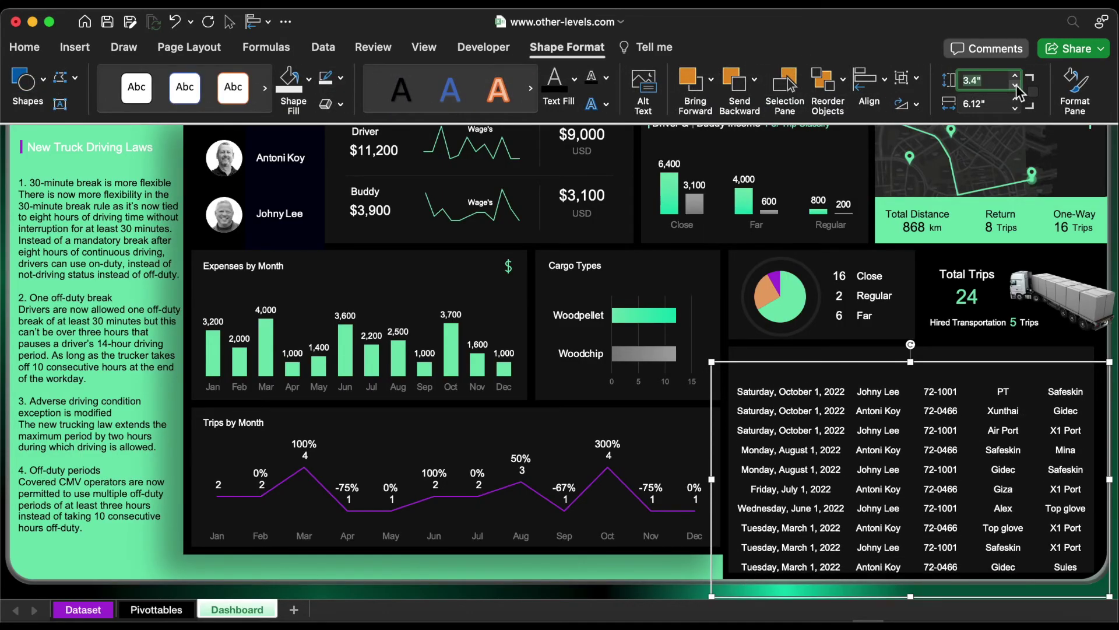
{"action": "key", "text": "Tab"}
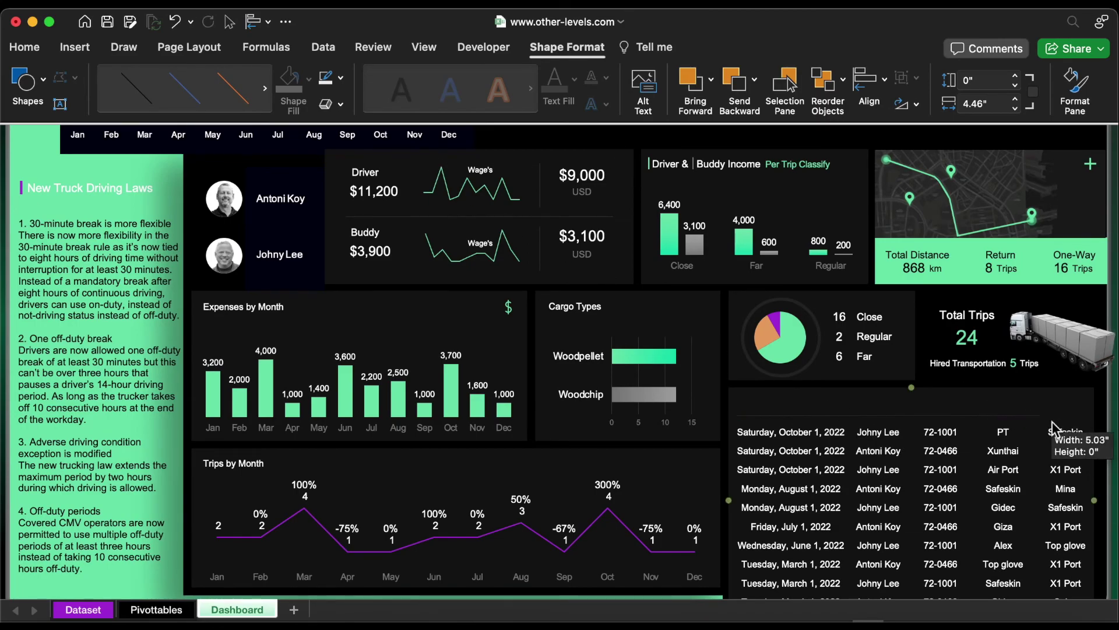
Add a thin horizontal divider above the trip rows and the headings The Last Ten Trips, Driver, Truck, From and To.
{"action": "left_click", "coordinate": [898, 433]}
{"action": "key", "text": "super+z"}
{"action": "key", "text": "super+z"}
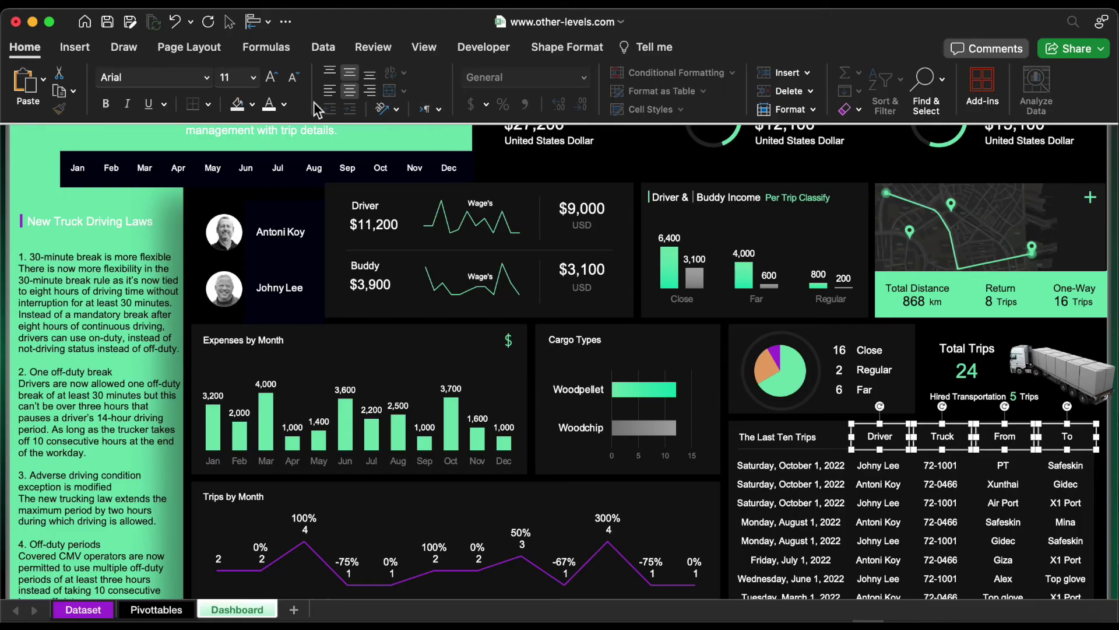
Color the Driver, Truck, From and To headings dark gray and The Last Ten Trips title light green.
{"action": "left_click", "coordinate": [284, 105]}
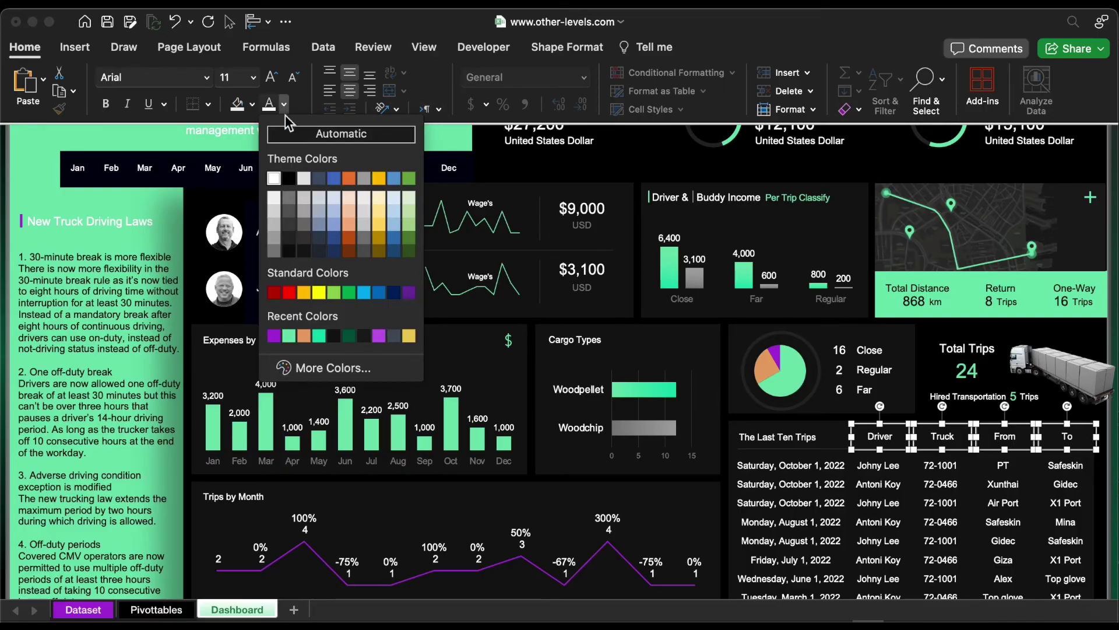
{"action": "left_click", "coordinate": [274, 249]}
{"action": "left_click", "coordinate": [739, 431]}
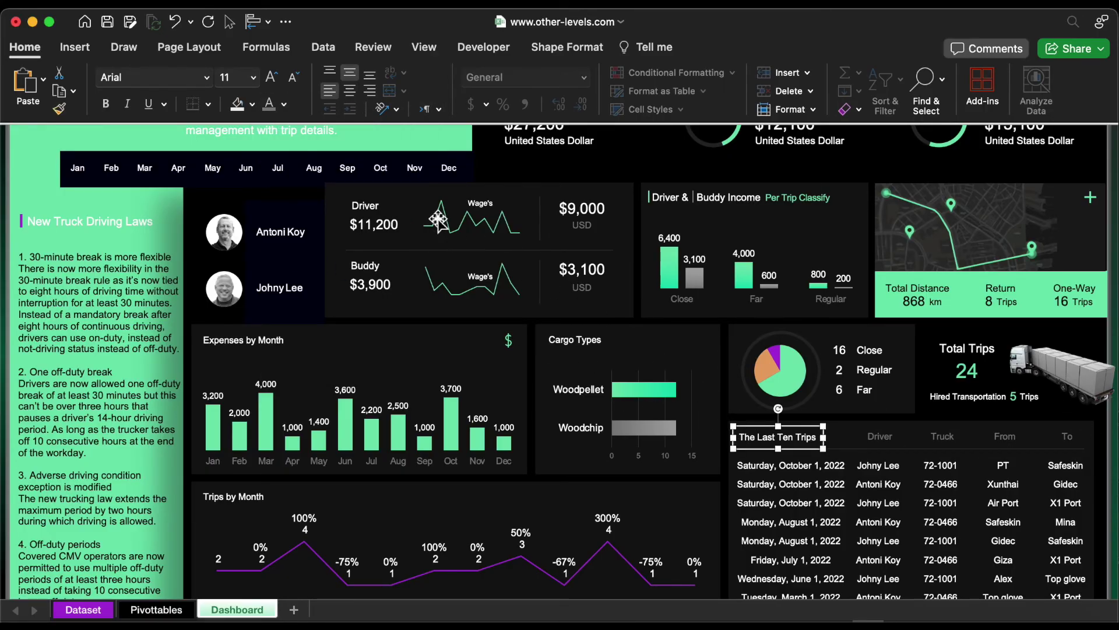
{"action": "left_click", "coordinate": [285, 104]}
{"action": "left_click", "coordinate": [289, 336]}
Insert a small white arrow beside The Last Ten Trips and link it to cell A1 of the Dataset sheet with the ScreenTip Go to Dataset.
{"action": "left_click", "coordinate": [74, 47]}
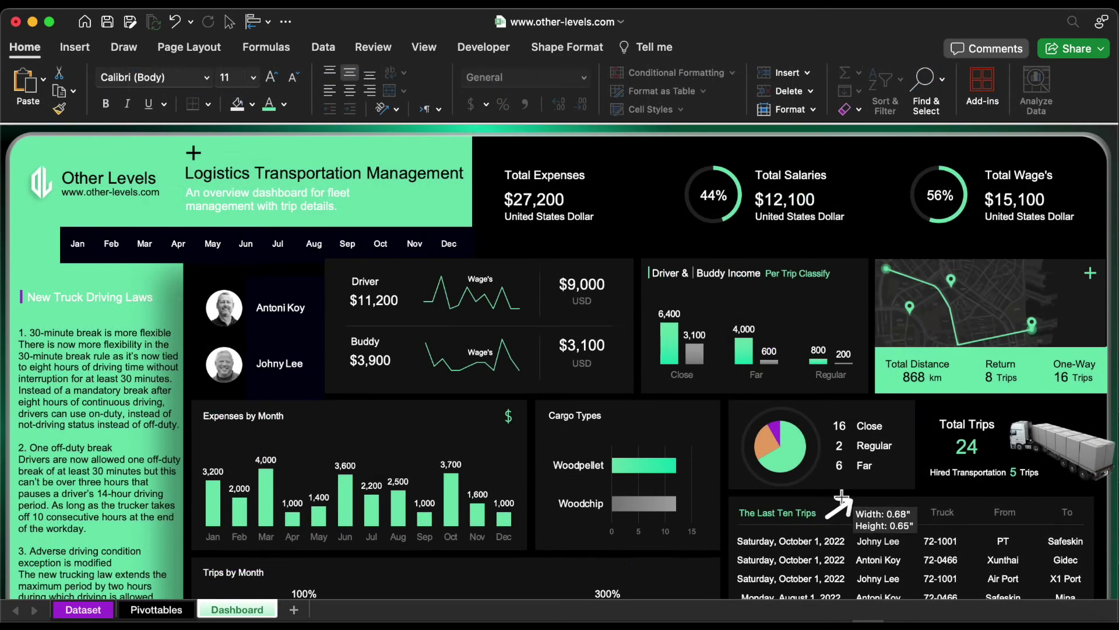
{"action": "right_click", "coordinate": [825, 512]}
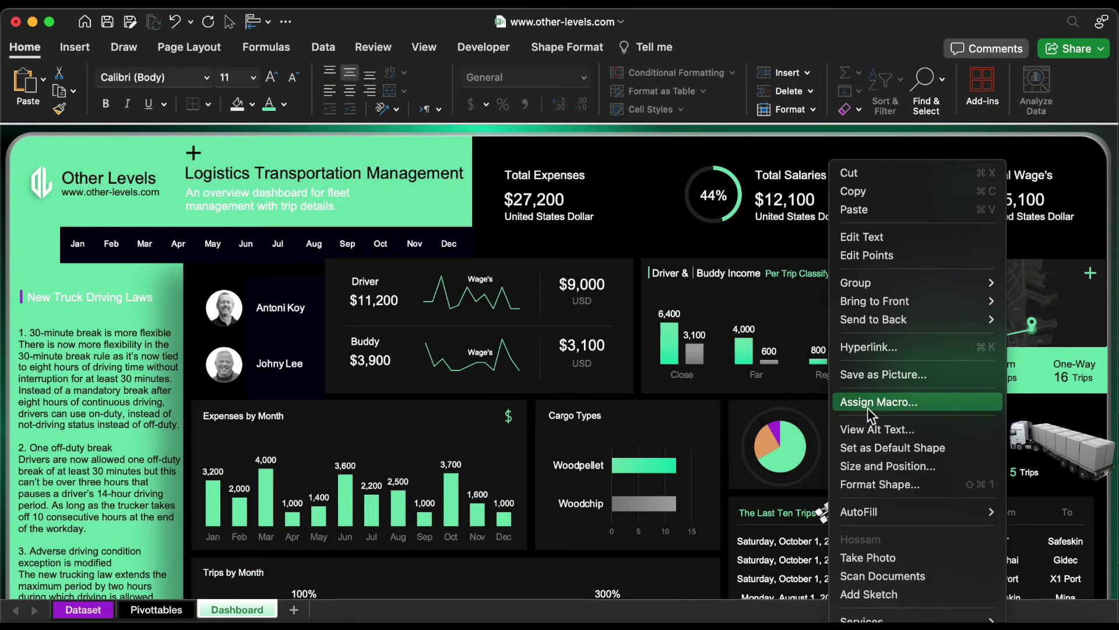
{"action": "left_click", "coordinate": [880, 347]}
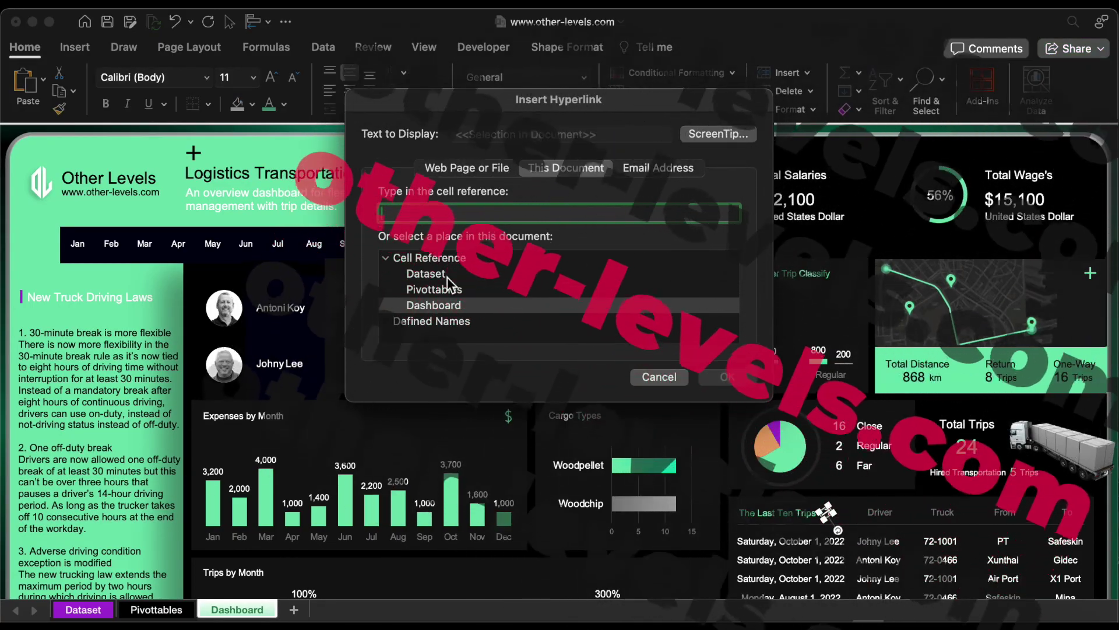
{"action": "left_click", "coordinate": [426, 273]}
{"action": "left_click", "coordinate": [718, 134]}
{"action": "type", "text": "Go to Datas"}
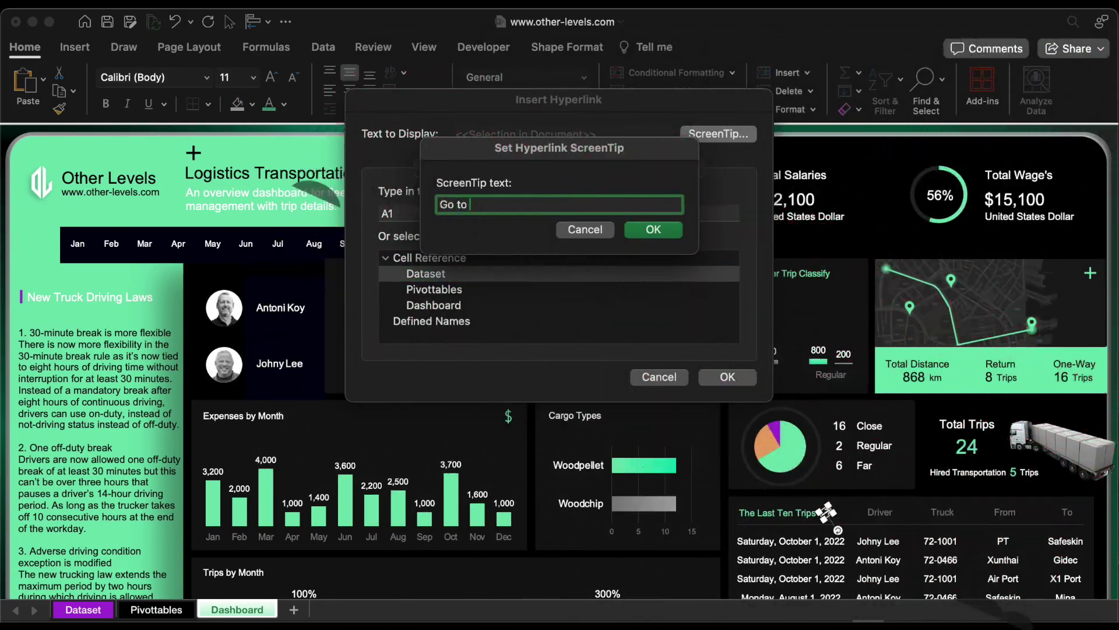
{"action": "left_click", "coordinate": [678, 229]}
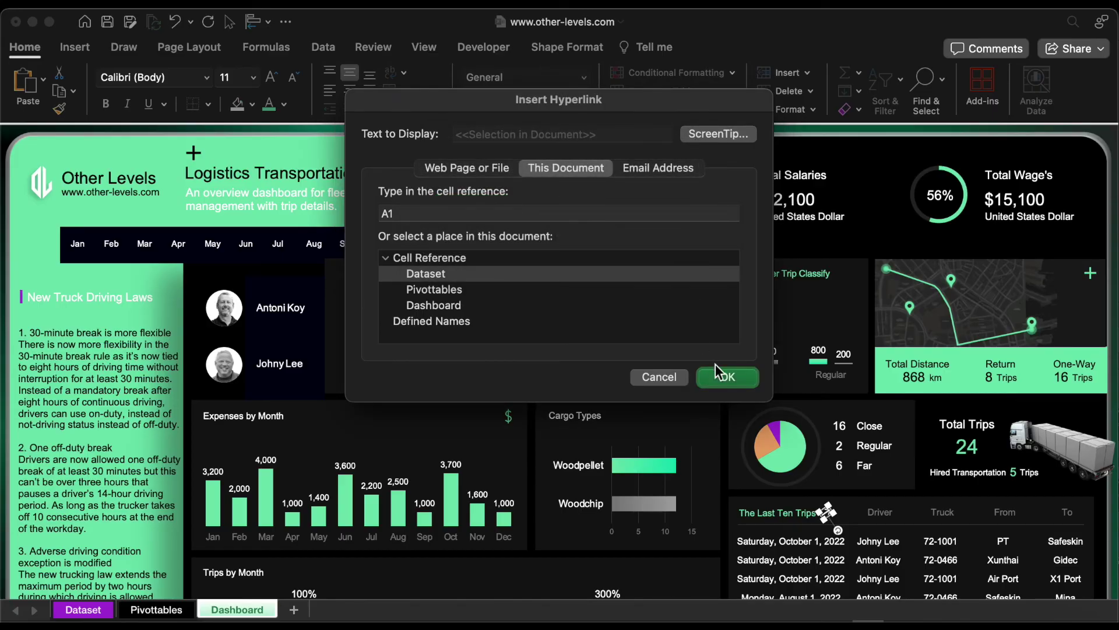
{"action": "left_click", "coordinate": [723, 374]}
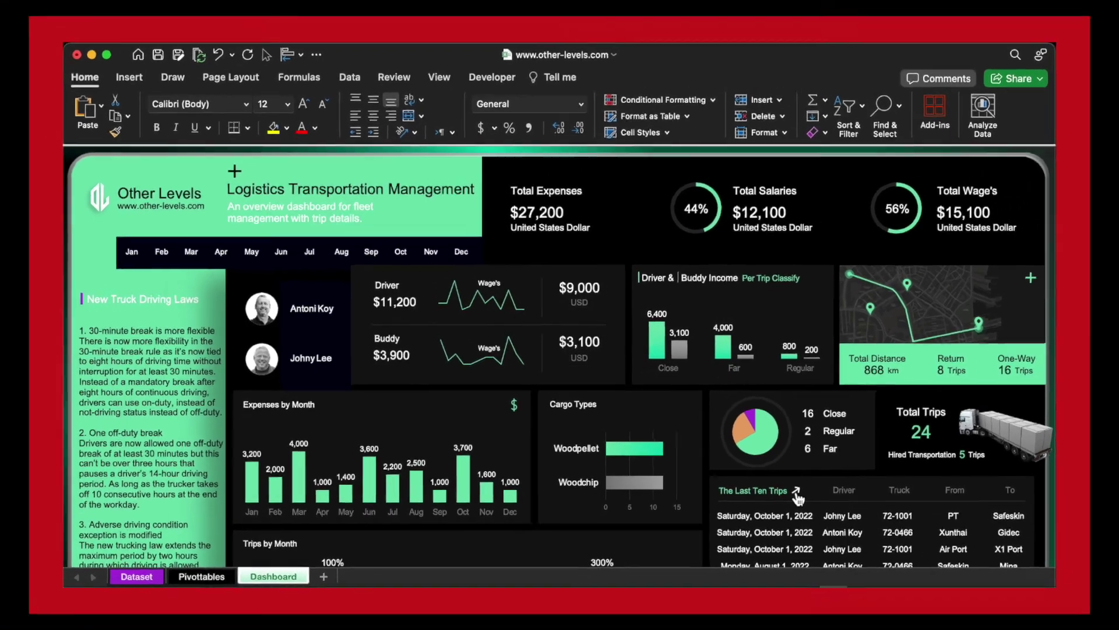
Test the arrow's link to the Dataset sheet and return through the Back to Dashboard link.
{"action": "left_click", "coordinate": [797, 497]}
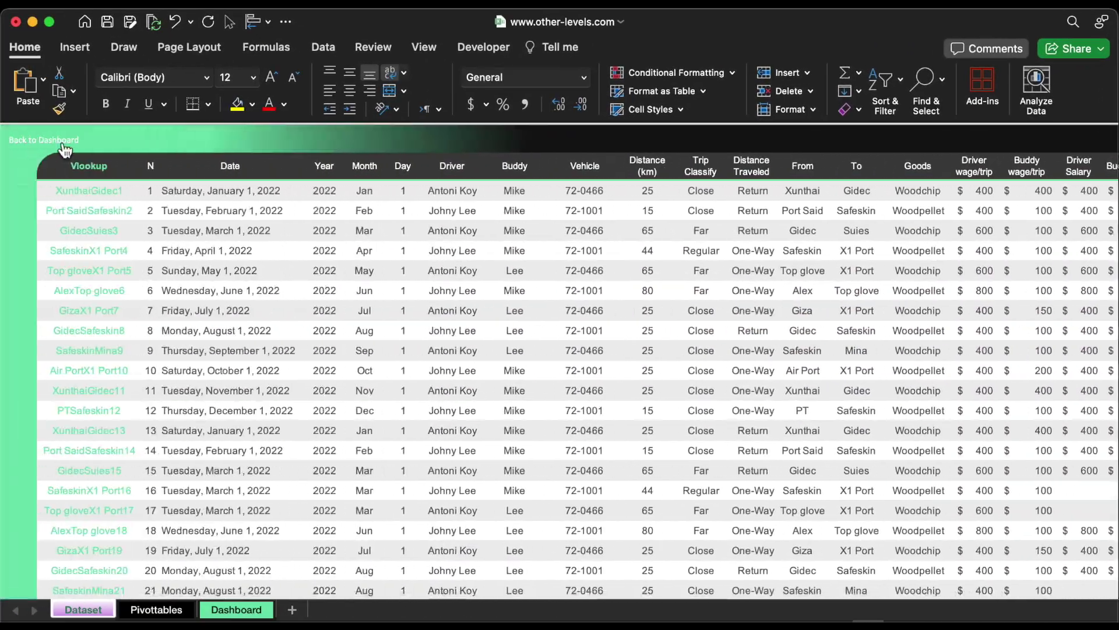
{"action": "left_click", "coordinate": [63, 143]}
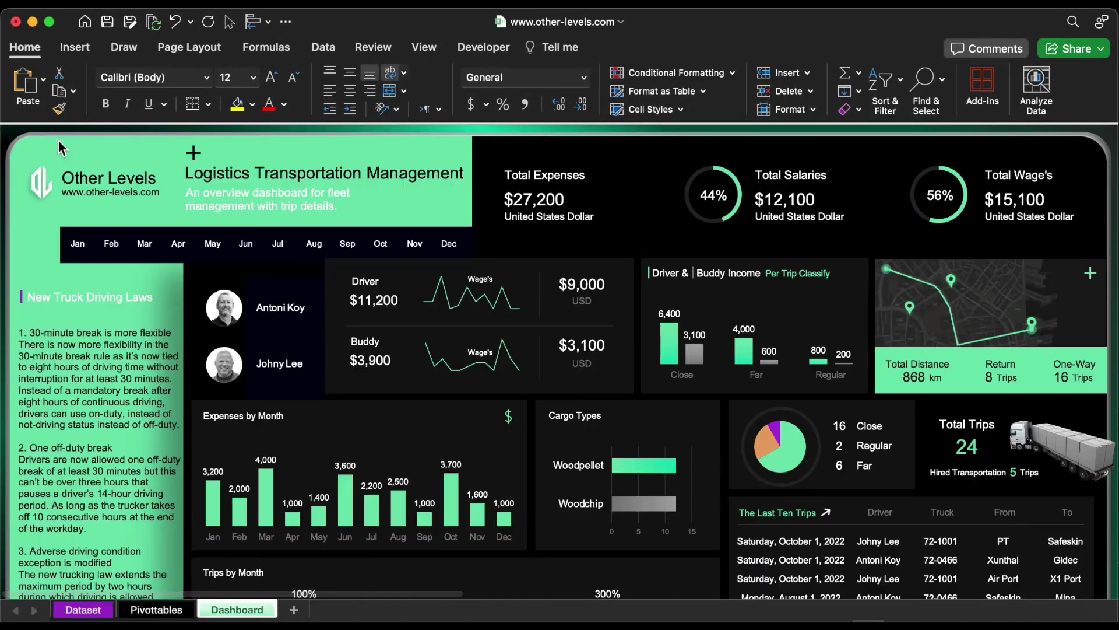